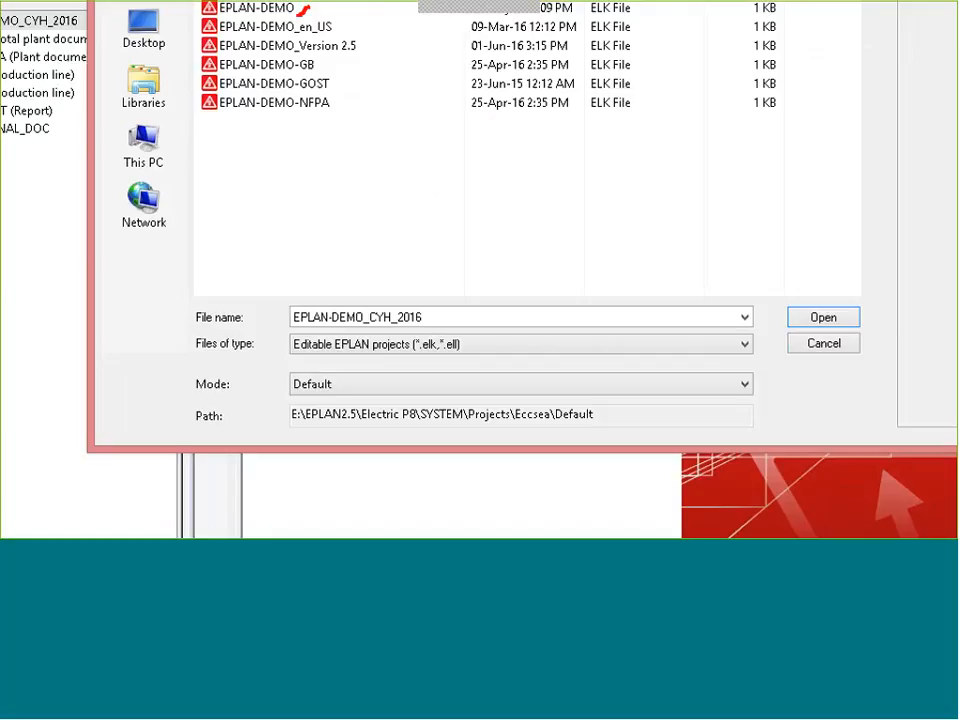
Open the EPLAN-DEMO-NFPA project without updating its master data, and close it again.
click(204, 116)
mouse_move(317, 72)
mouse_down()
mouse_move(348, 61)
mouse_move(356, 94)
mouse_up()
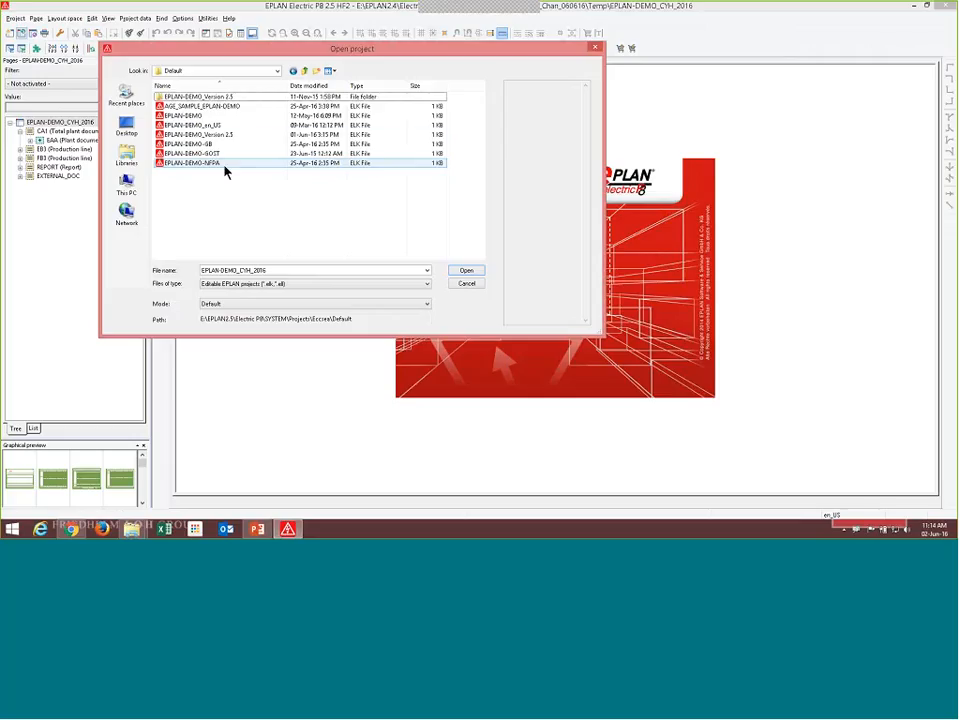
key(Escape)
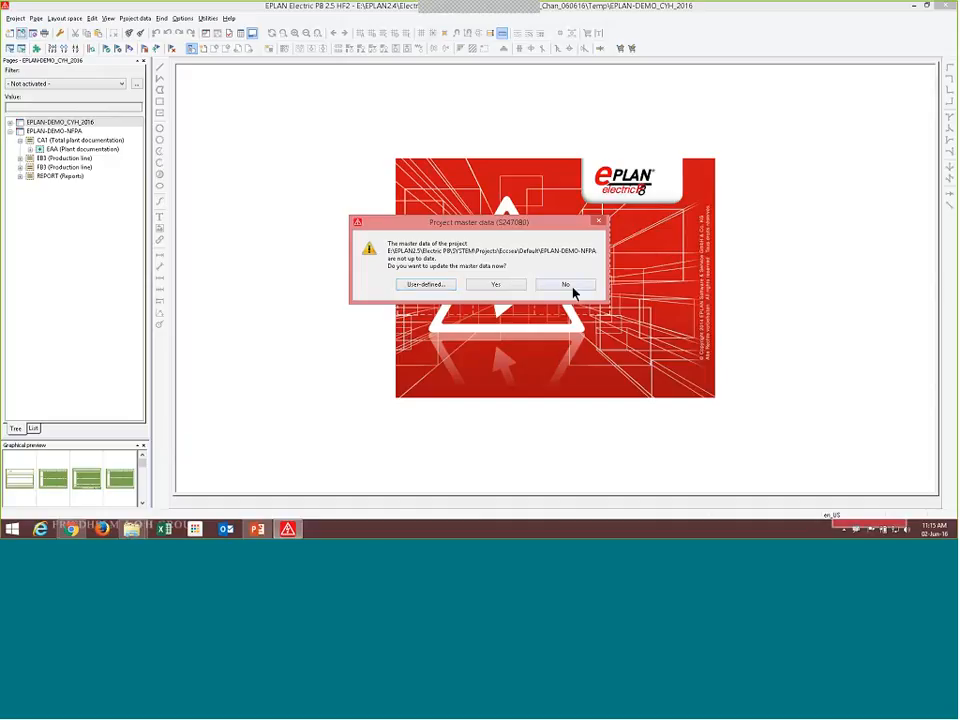
click(566, 285)
click(60, 131)
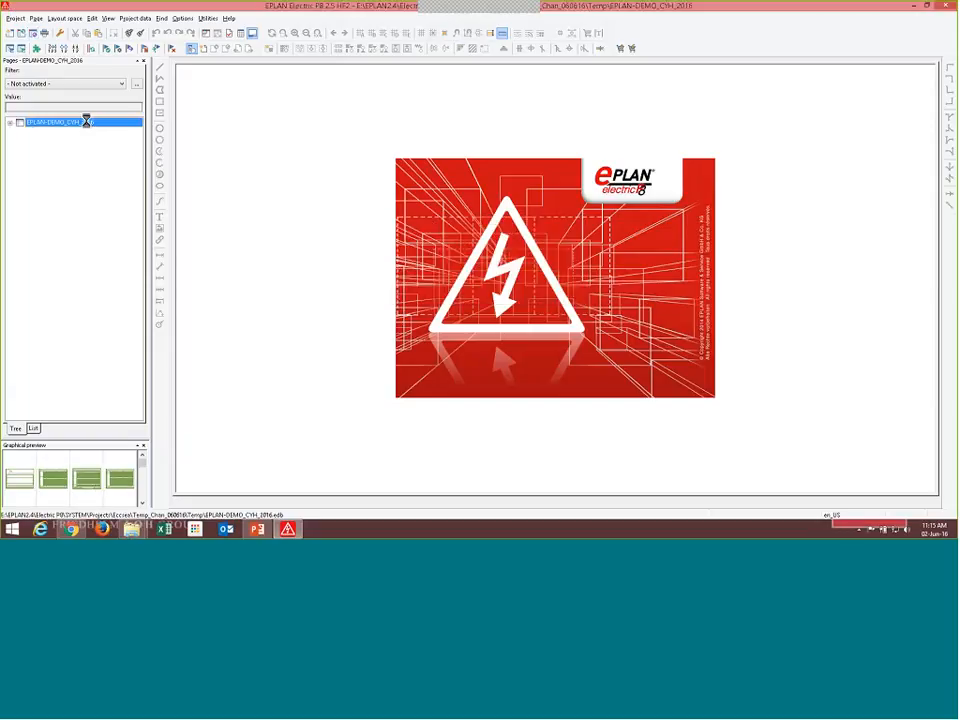
Expand the plant documentation and EB3 production line in the EPLAN-DEMO_CYH_2016 page tree and open the title page.
double_click(80, 132)
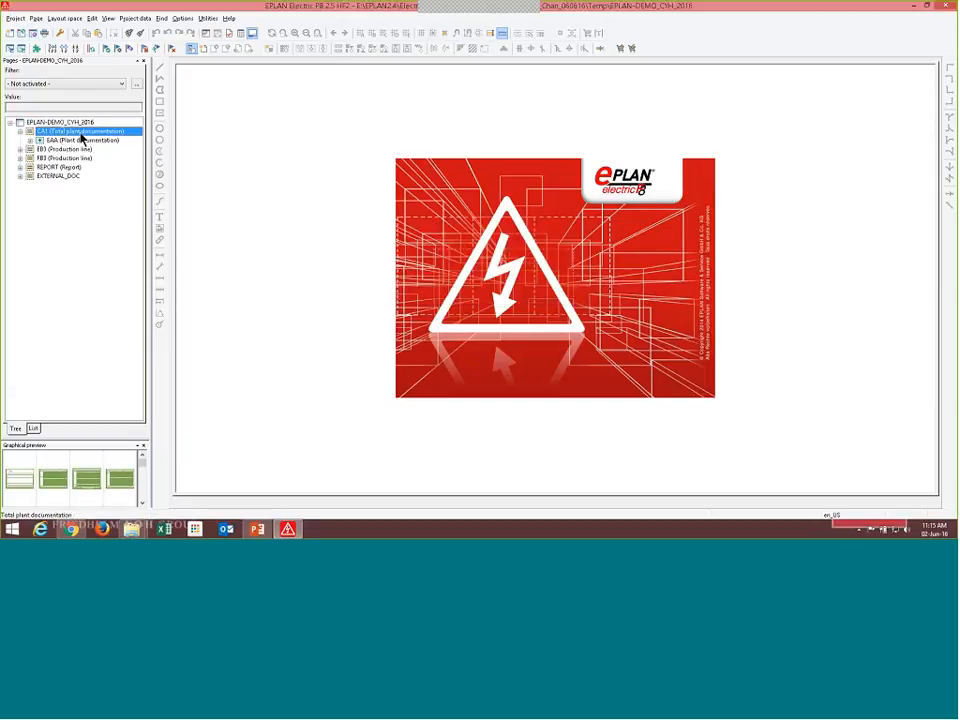
double_click(84, 142)
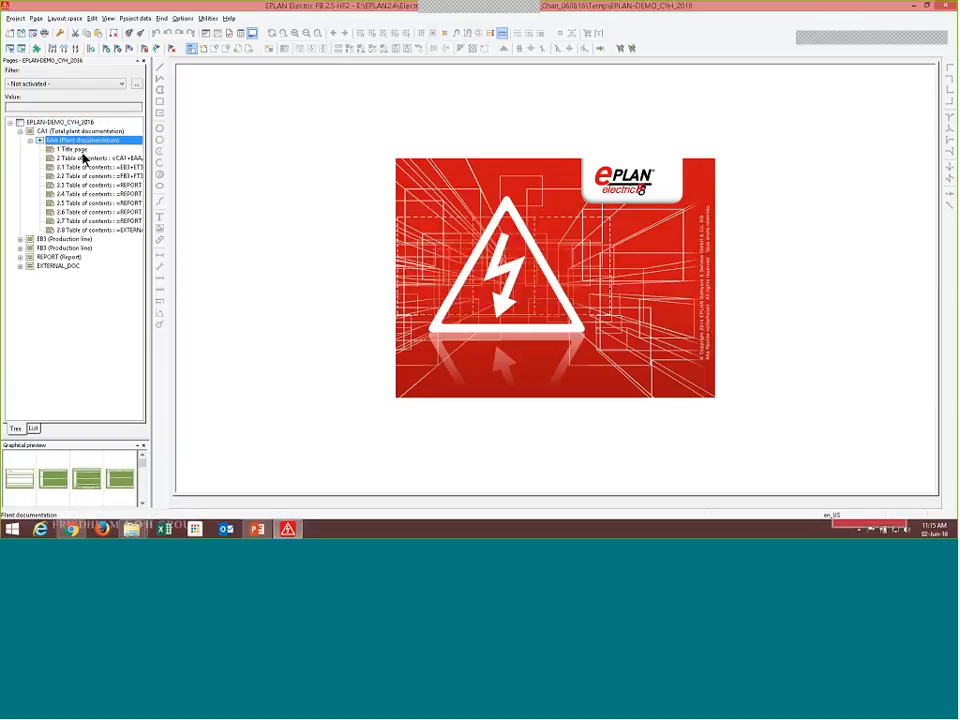
double_click(62, 241)
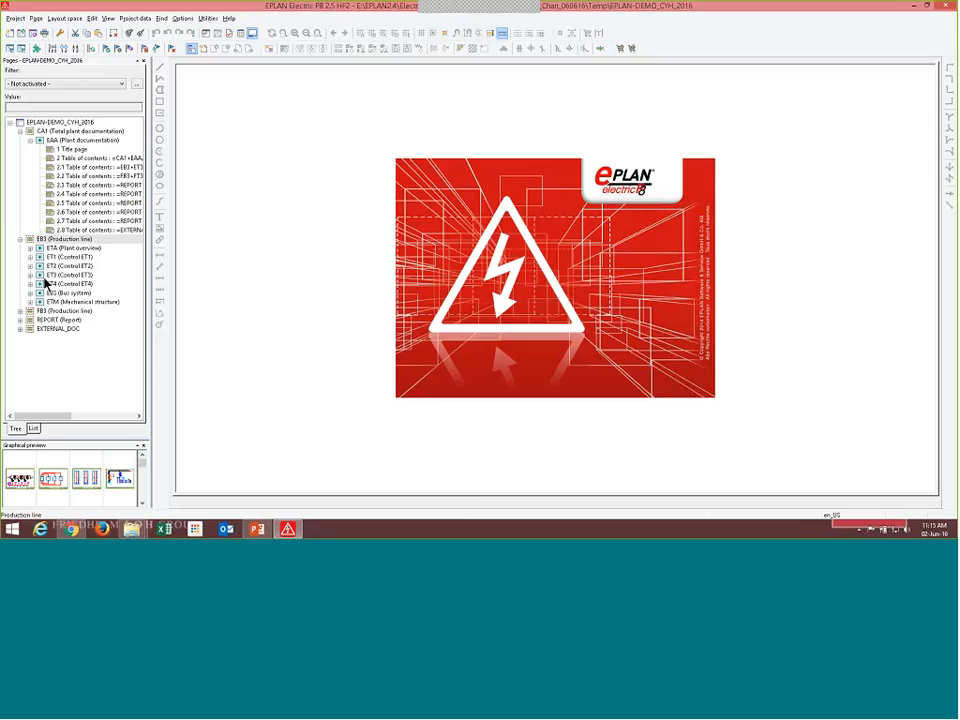
click(70, 142)
double_click(72, 150)
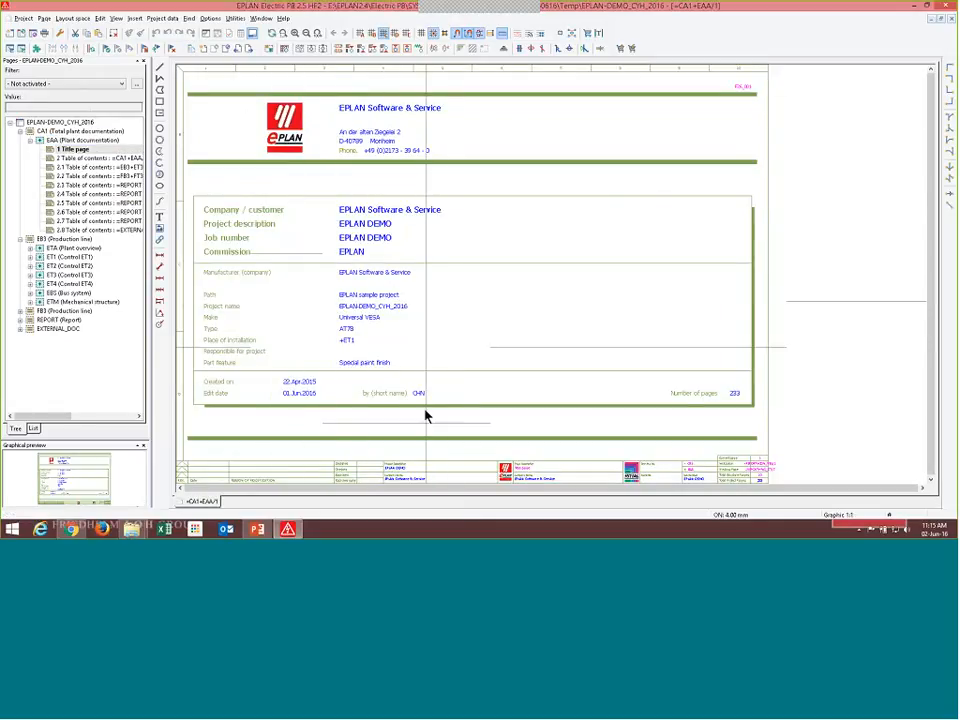
Expand Control ET1 and browse a table of contents page, the EB Control page and the Emergency stop page.
click(31, 257)
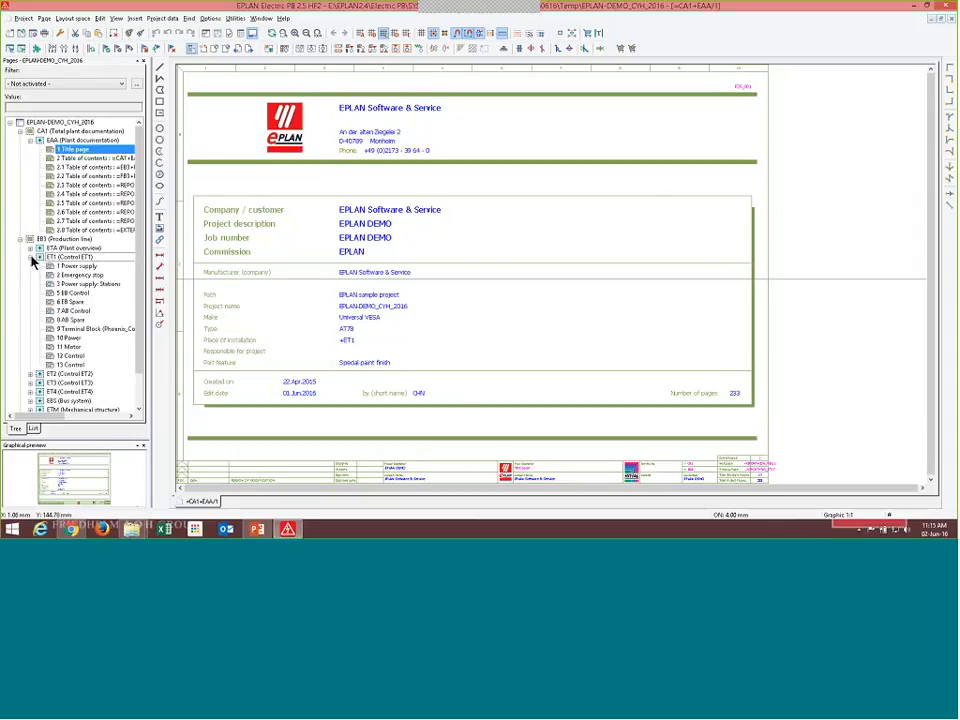
click(75, 176)
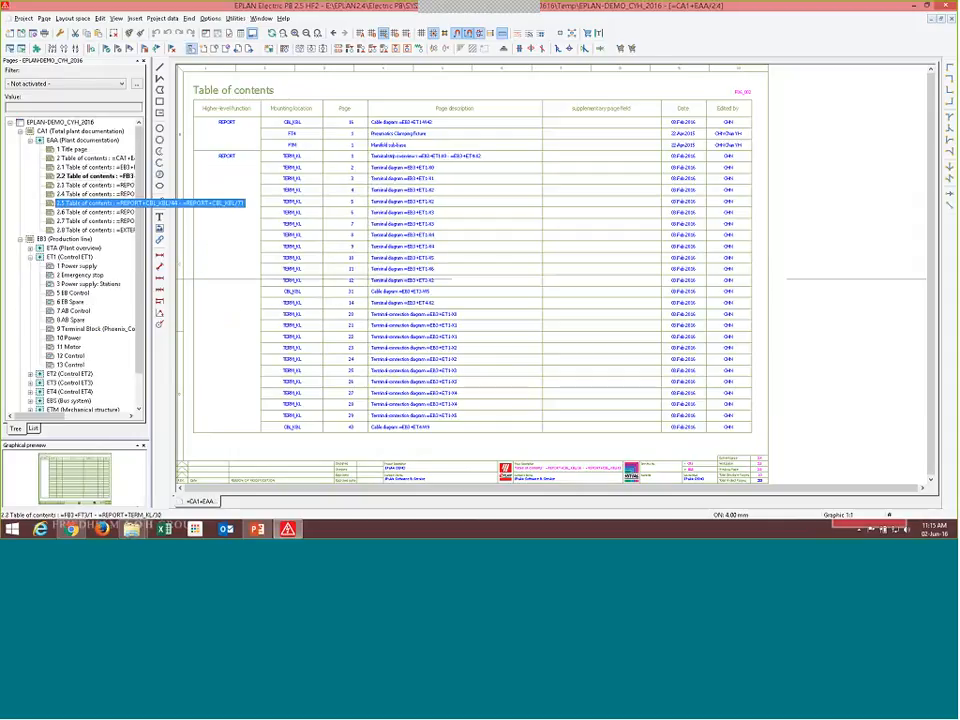
click(82, 291)
click(90, 275)
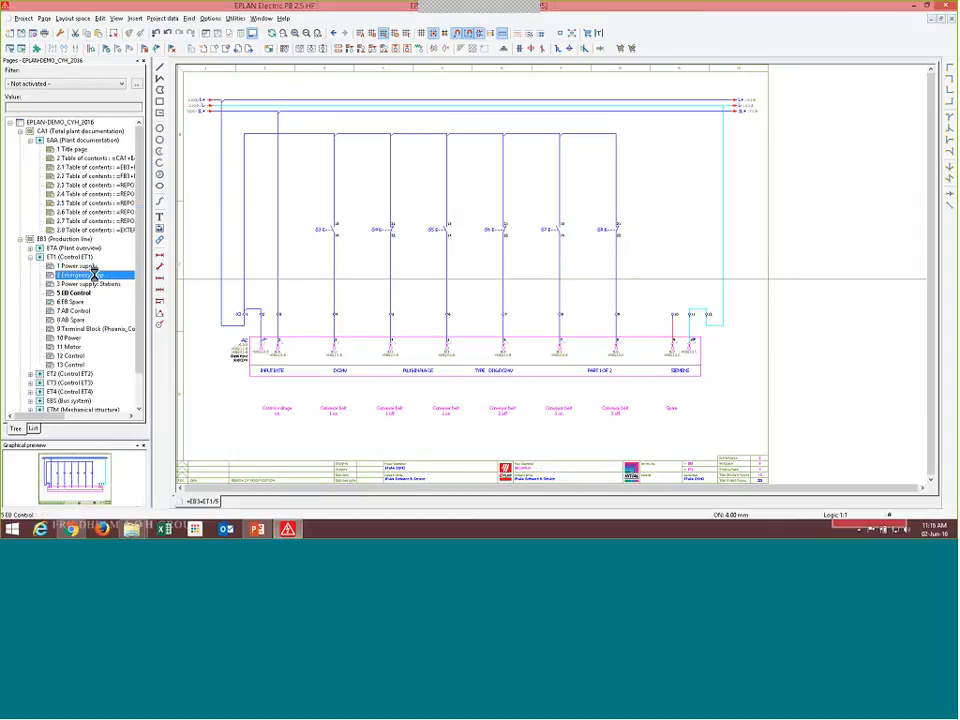
Return to the title page and examine the project description in its title block.
click(100, 149)
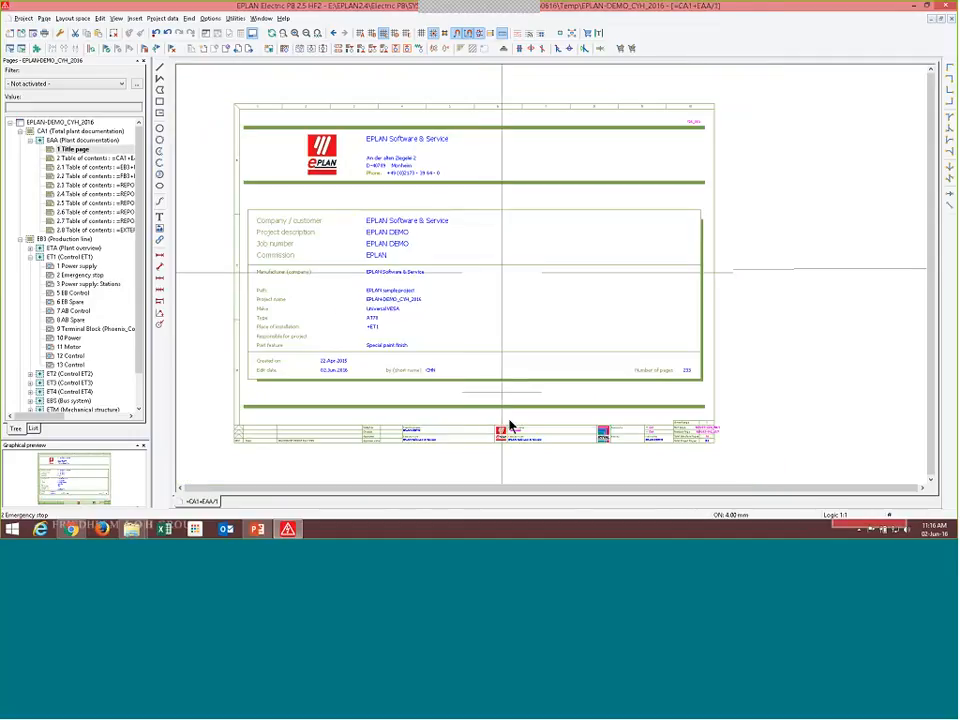
scroll(507, 457, up, 1)
scroll(420, 487, up, 3)
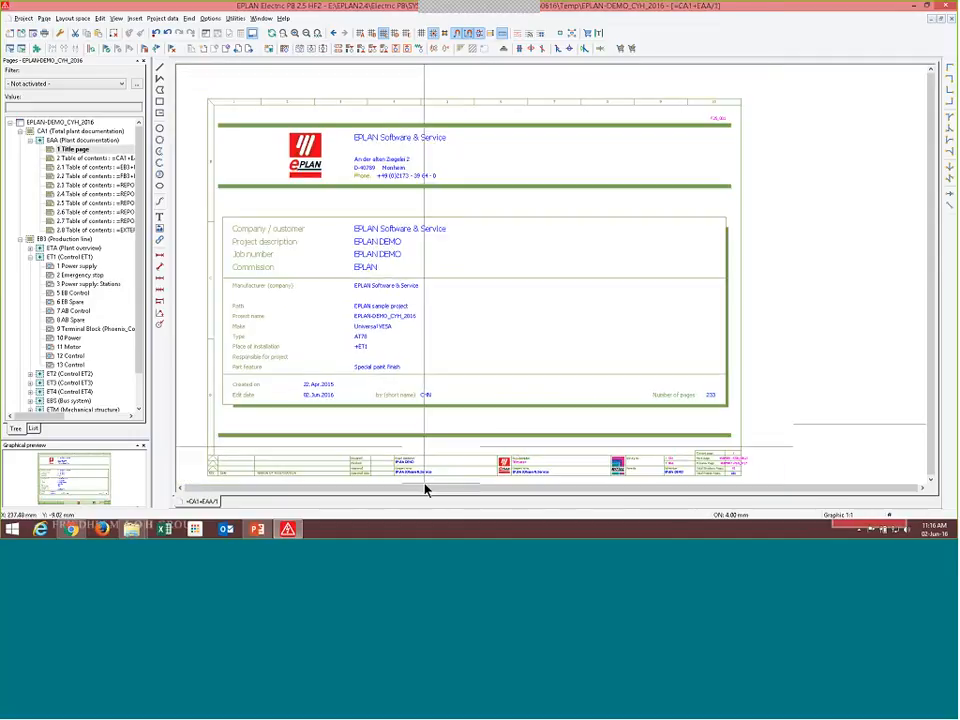
scroll(409, 487, down, 1)
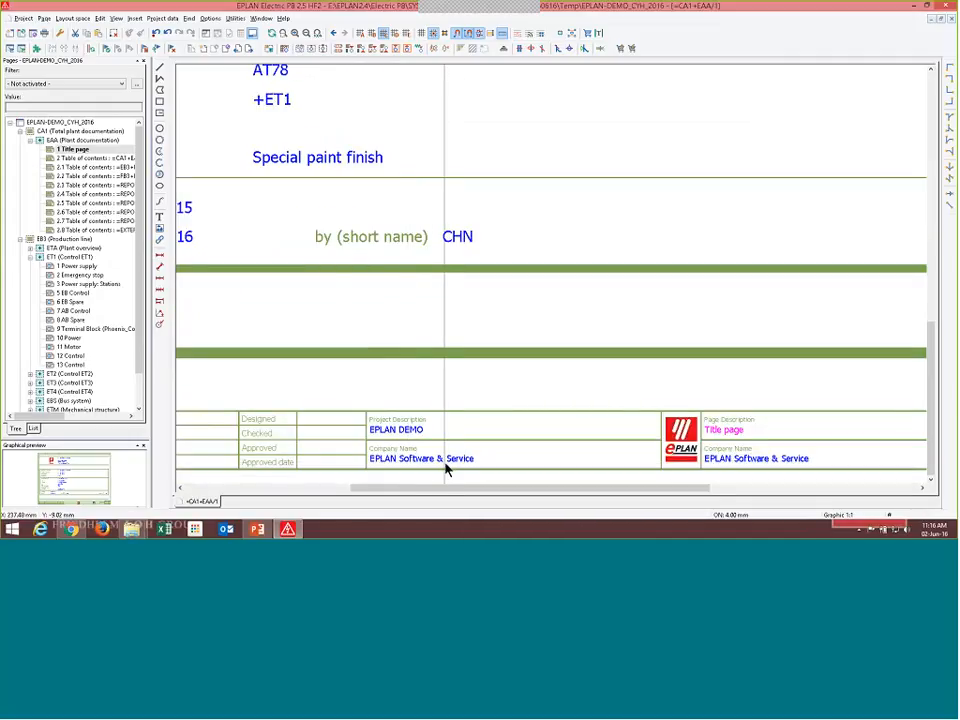
scroll(446, 463, down, 2)
scroll(452, 435, down, 4)
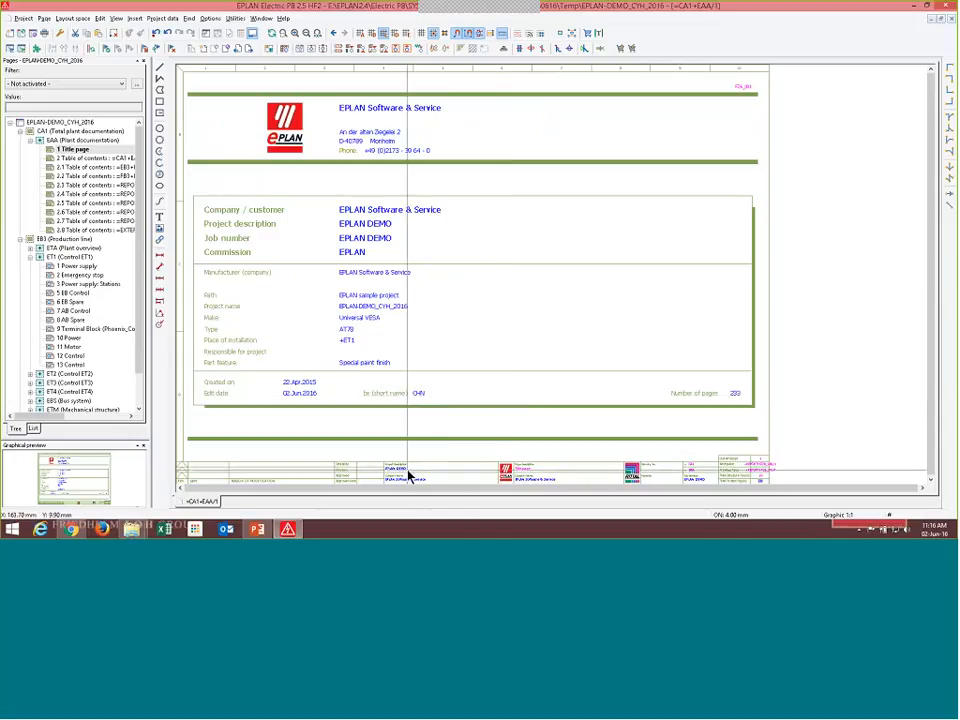
Open the project properties of EPLAN-DEMO_CYH_2016 and review the listed properties and their values.
click(64, 122)
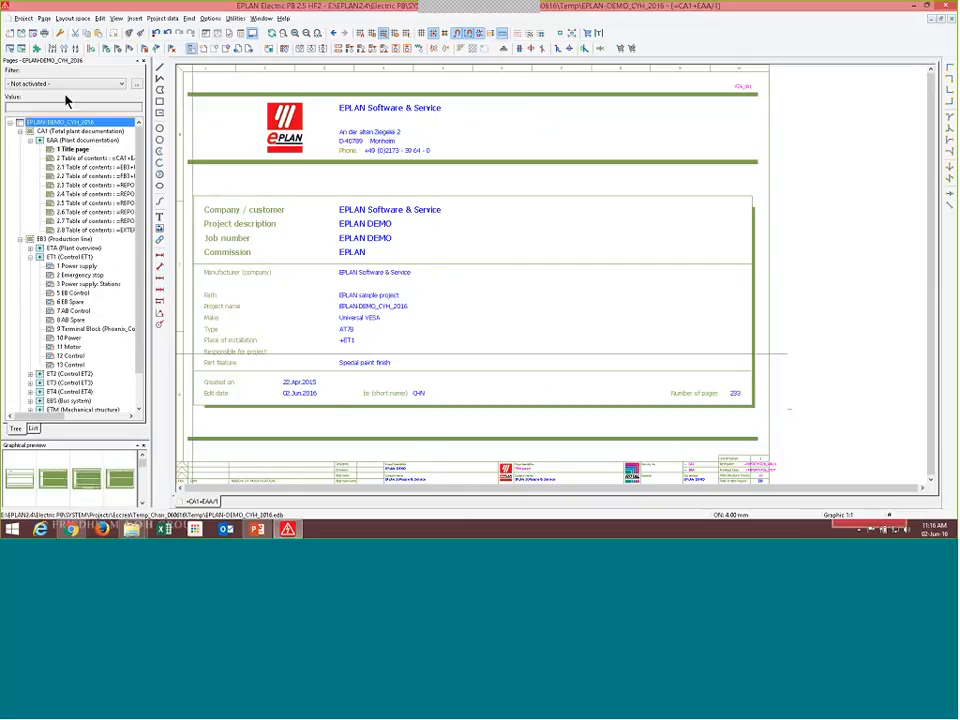
click(23, 18)
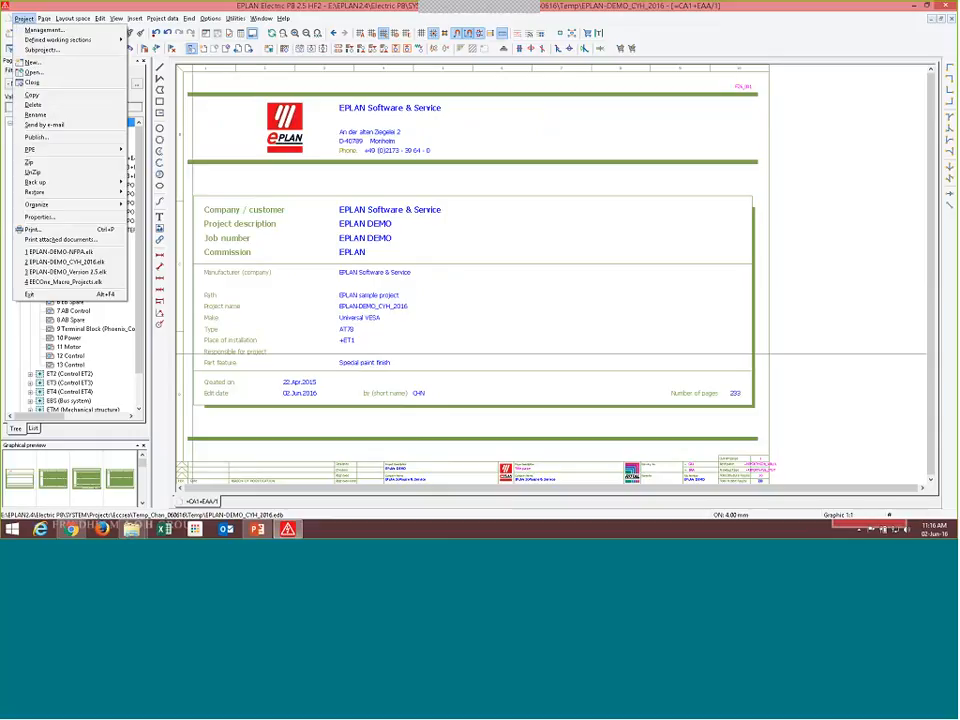
click(81, 216)
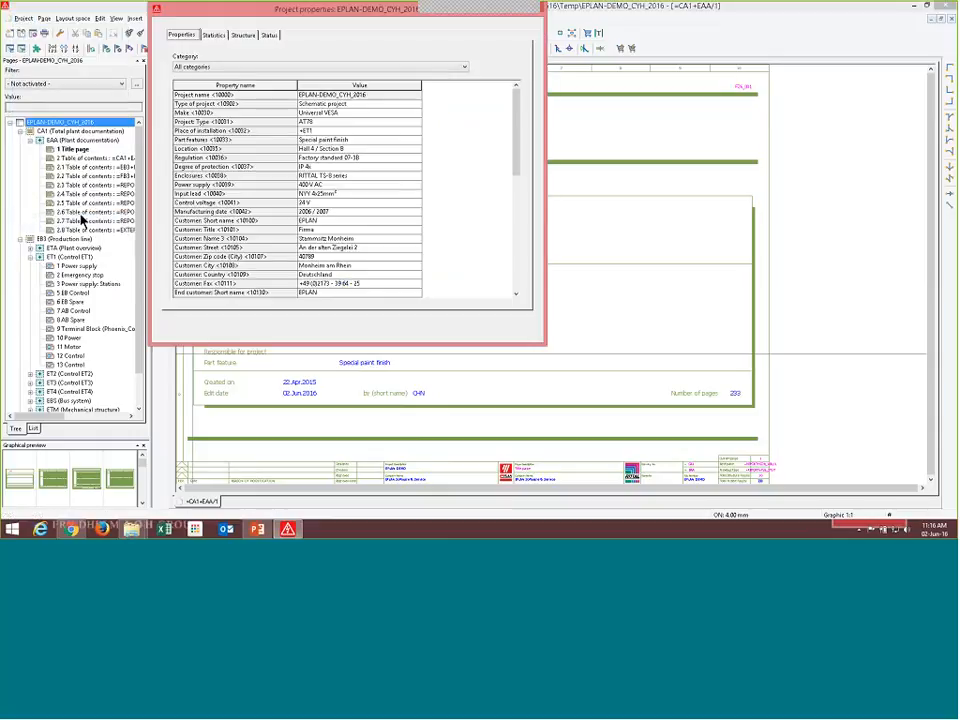
scroll(355, 170, up, 3)
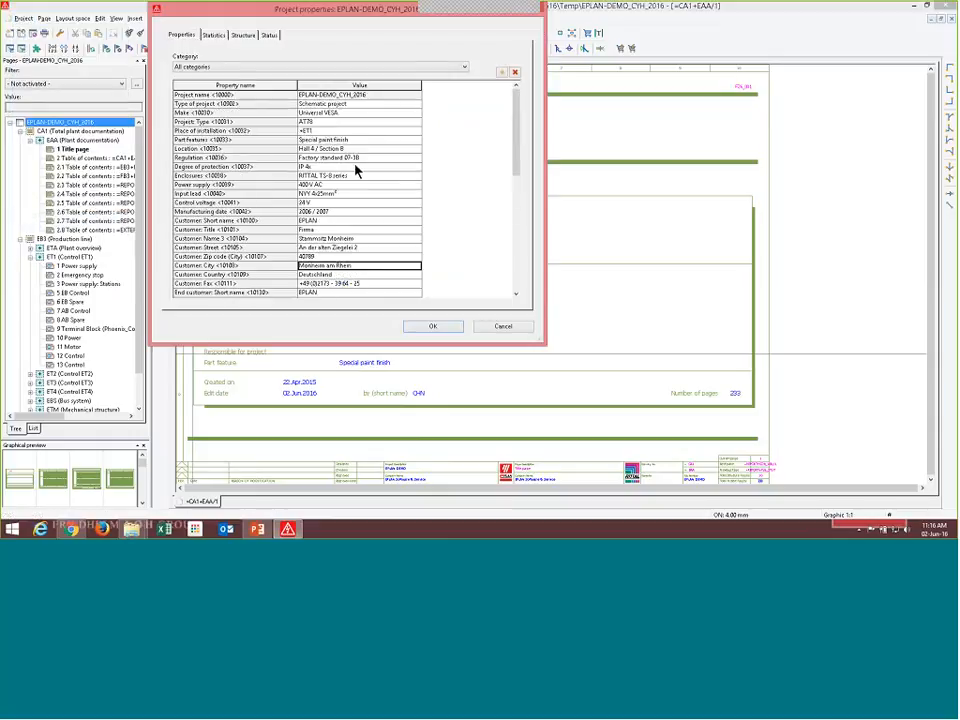
click(242, 168)
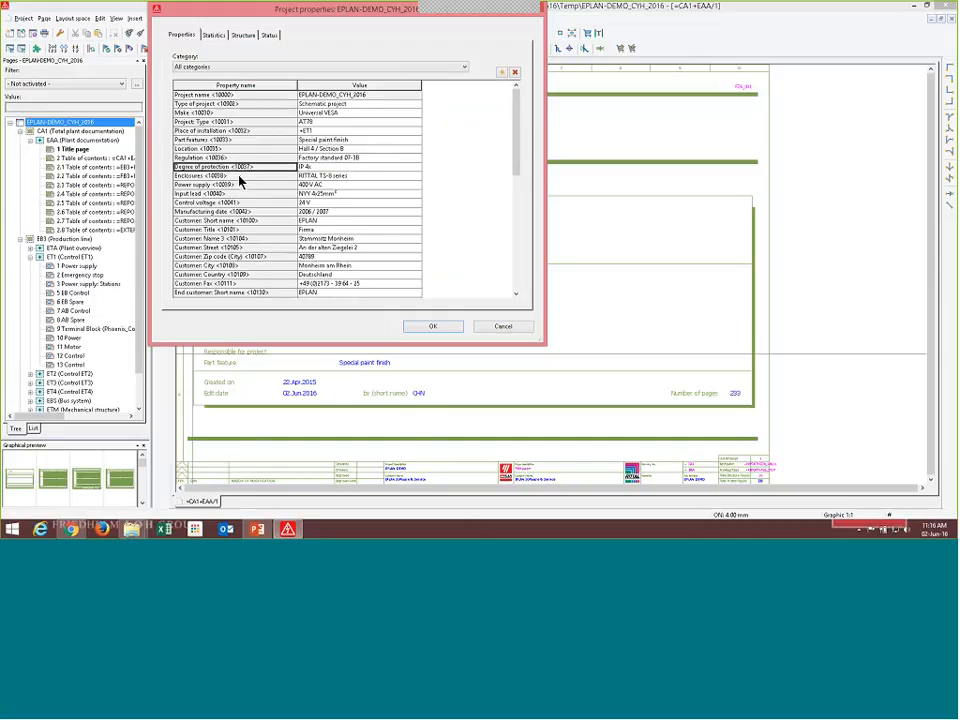
scroll(259, 156, down, 4)
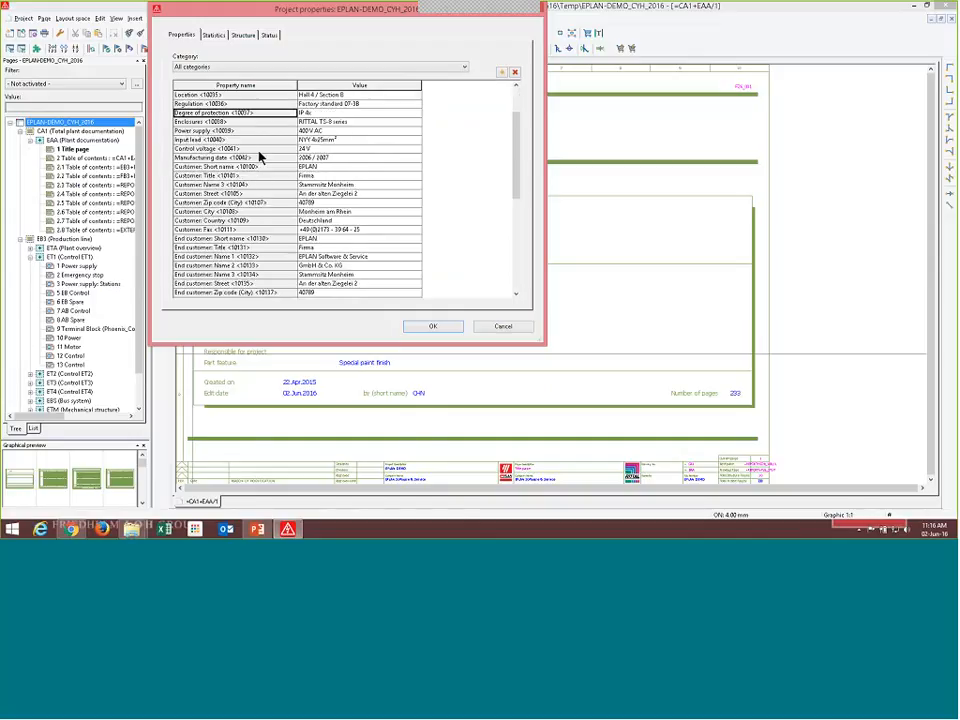
scroll(259, 156, down, 5)
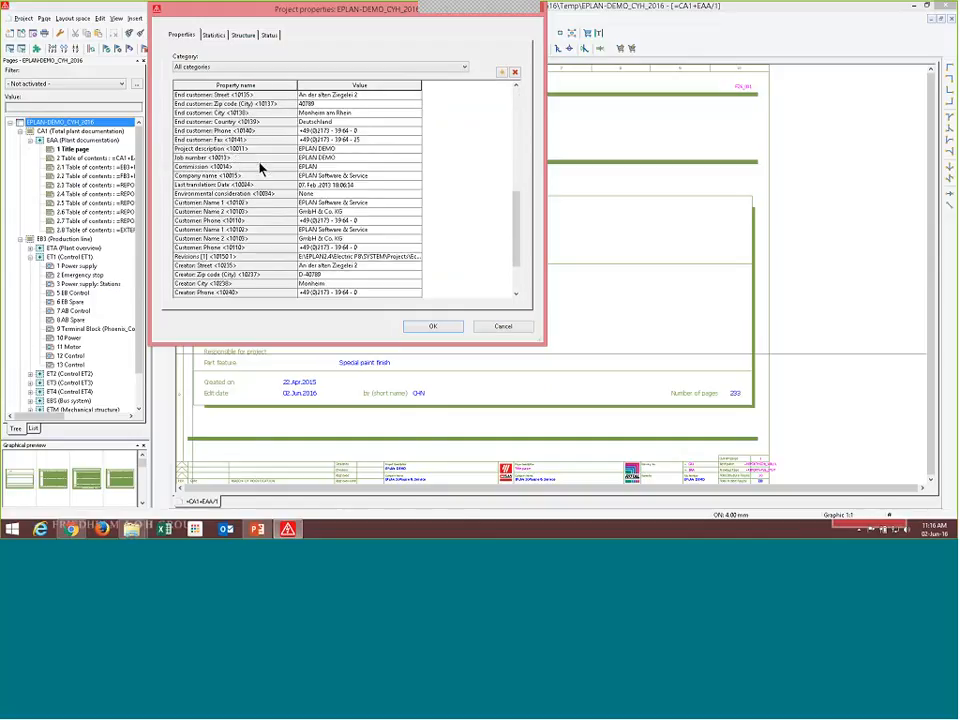
scroll(259, 168, down, 1)
scroll(259, 168, up, 10)
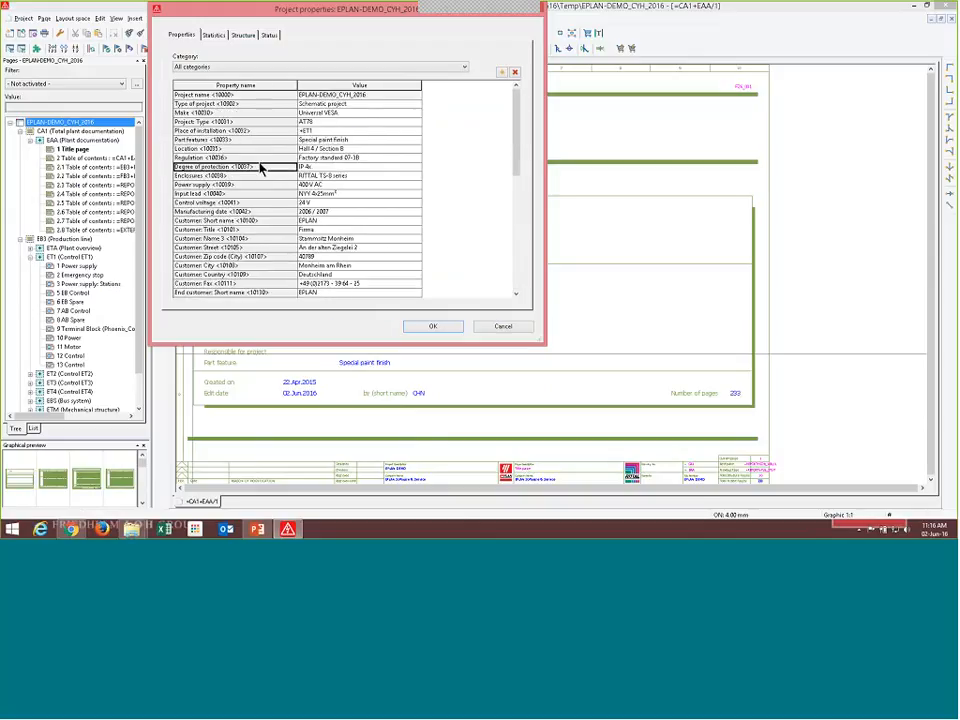
Set the project description property <10011> to DEMO WEBINAR and apply the project properties.
click(264, 194)
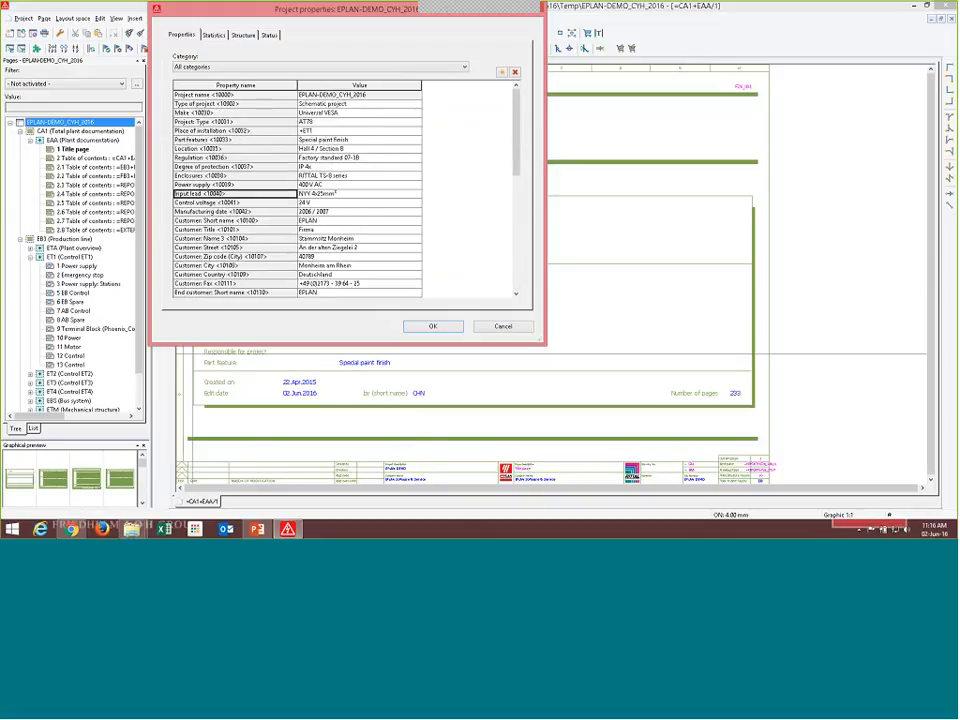
scroll(304, 247, down, 1)
scroll(304, 247, down, 5)
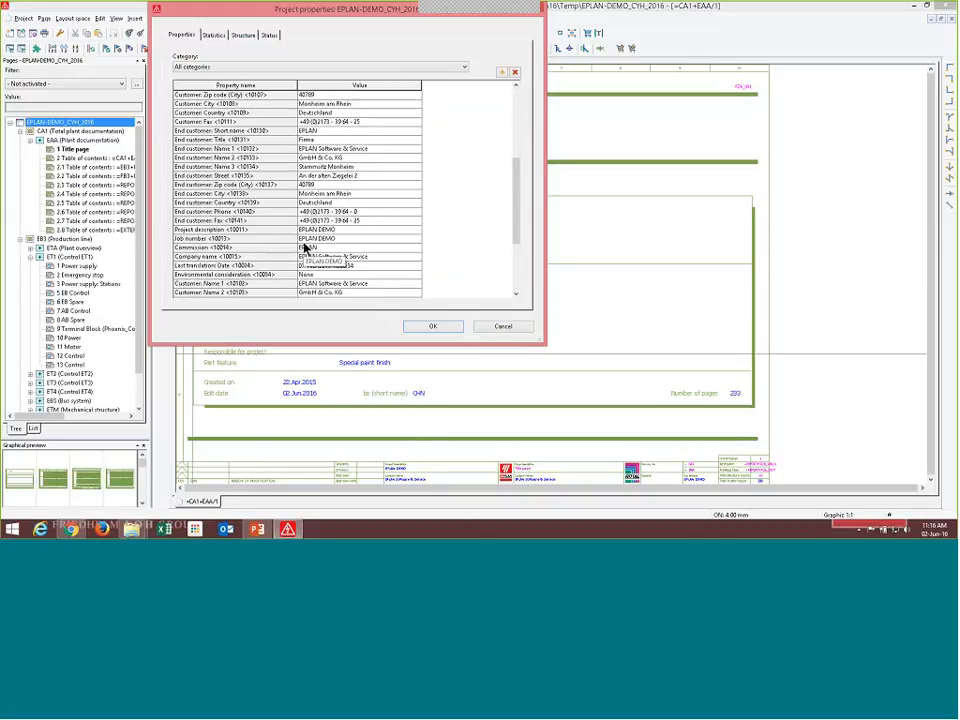
click(347, 230)
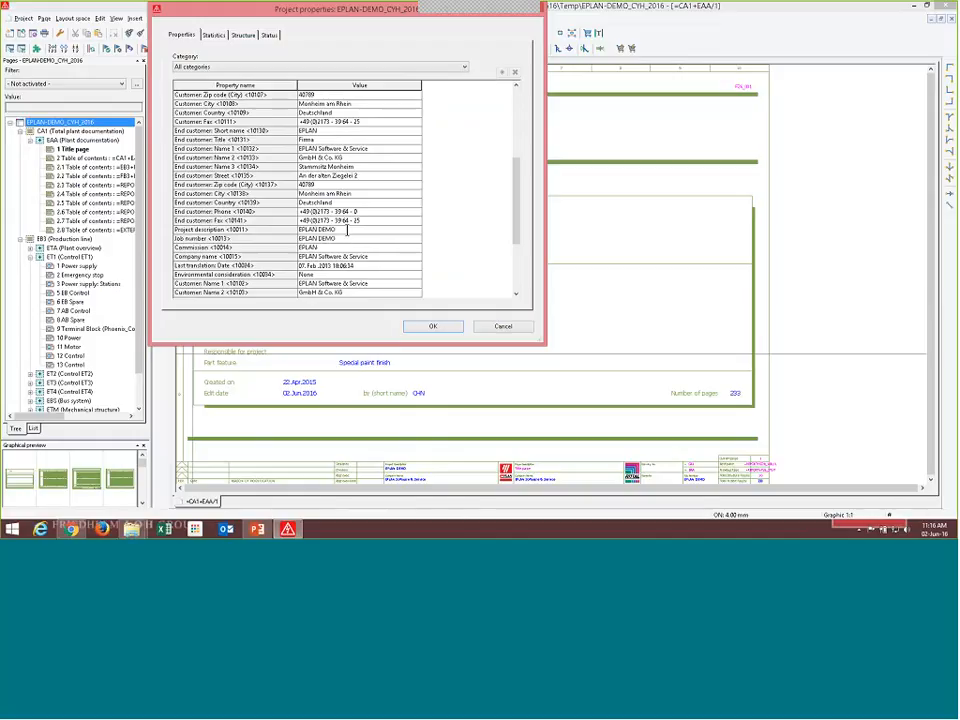
key(BackSpace)
key(BackSpace)
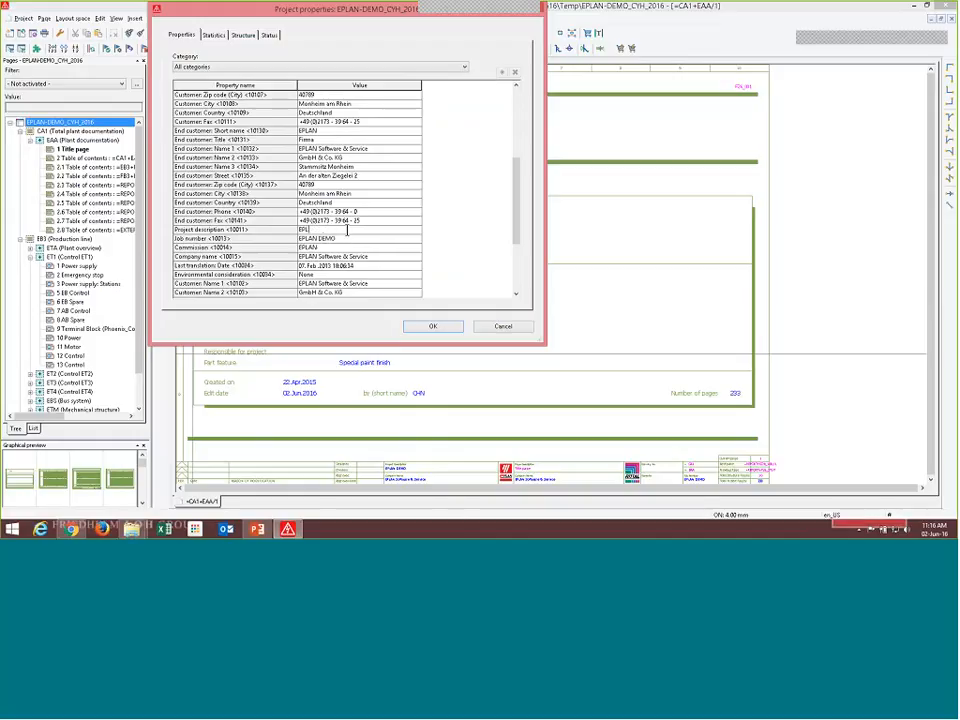
text(DEMO WEBINAR)
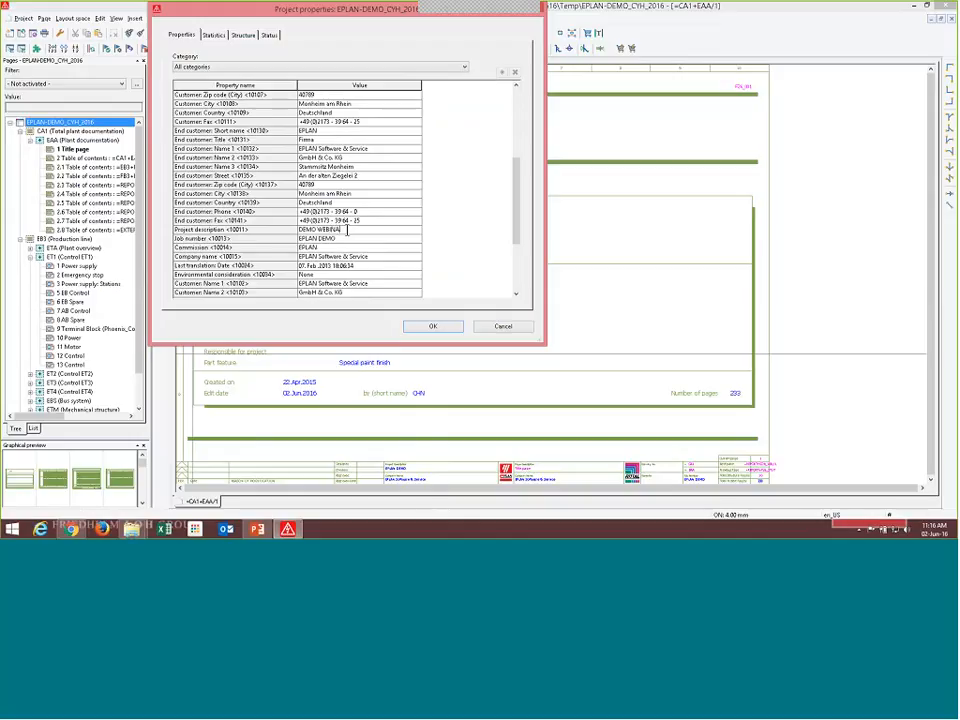
click(452, 327)
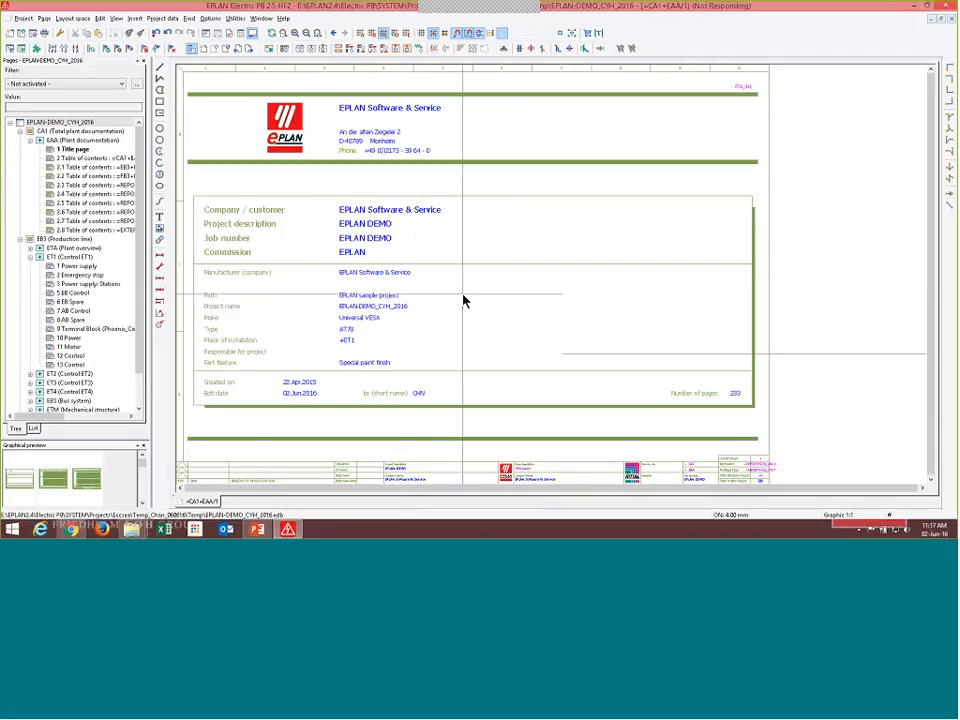
Check the project description in the title page's title block and in its main project data.
scroll(474, 260, down, 1)
scroll(414, 440, up, 4)
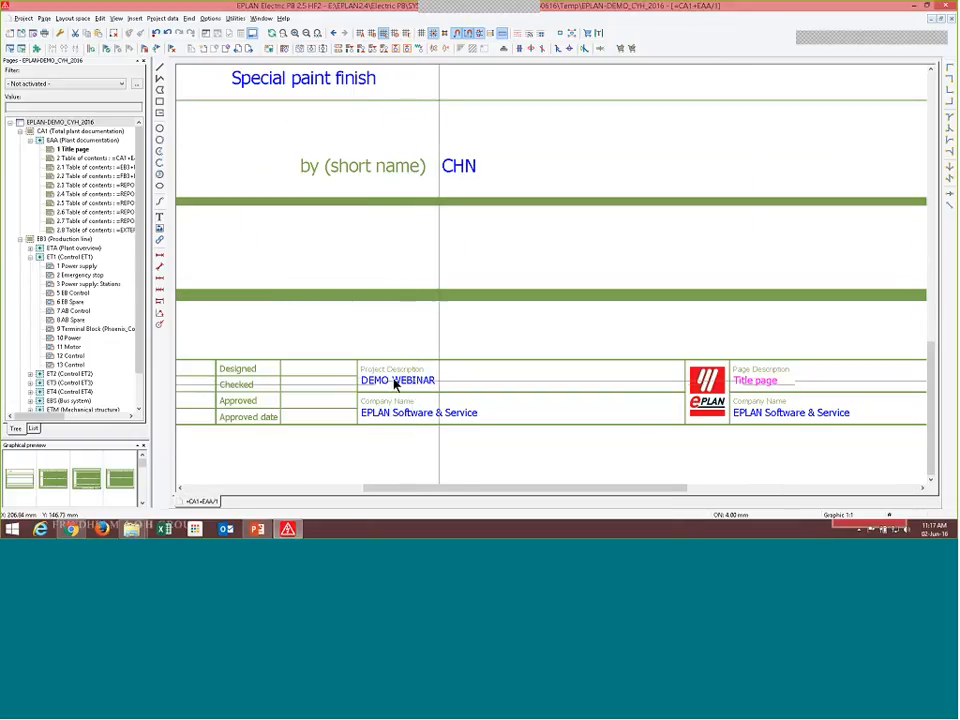
scroll(440, 400, down, 2)
scroll(354, 156, down, 2)
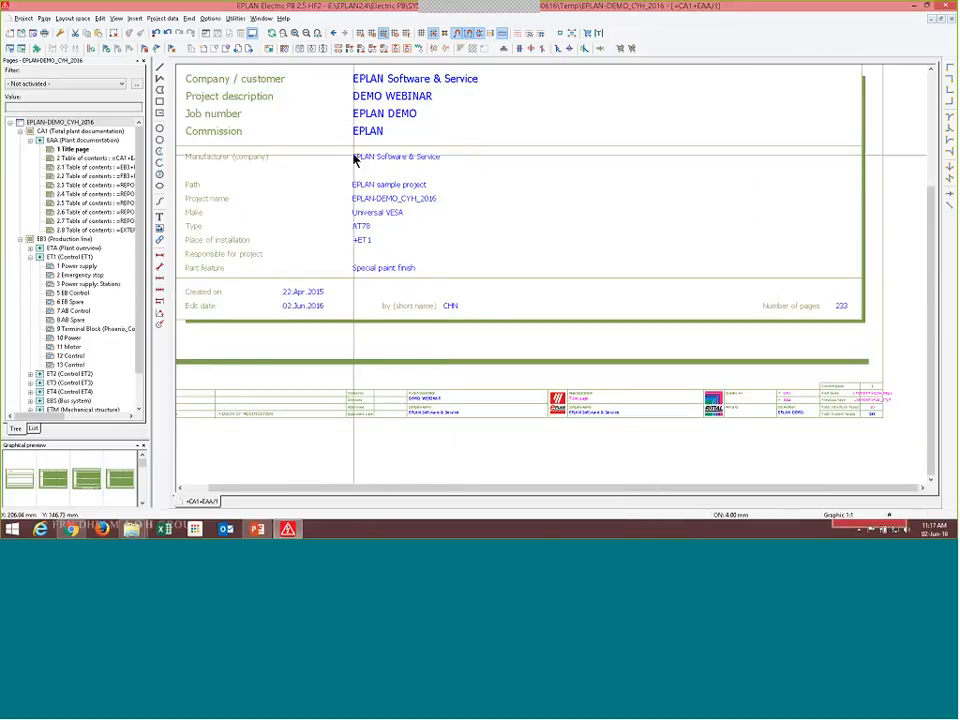
scroll(313, 101, up, 2)
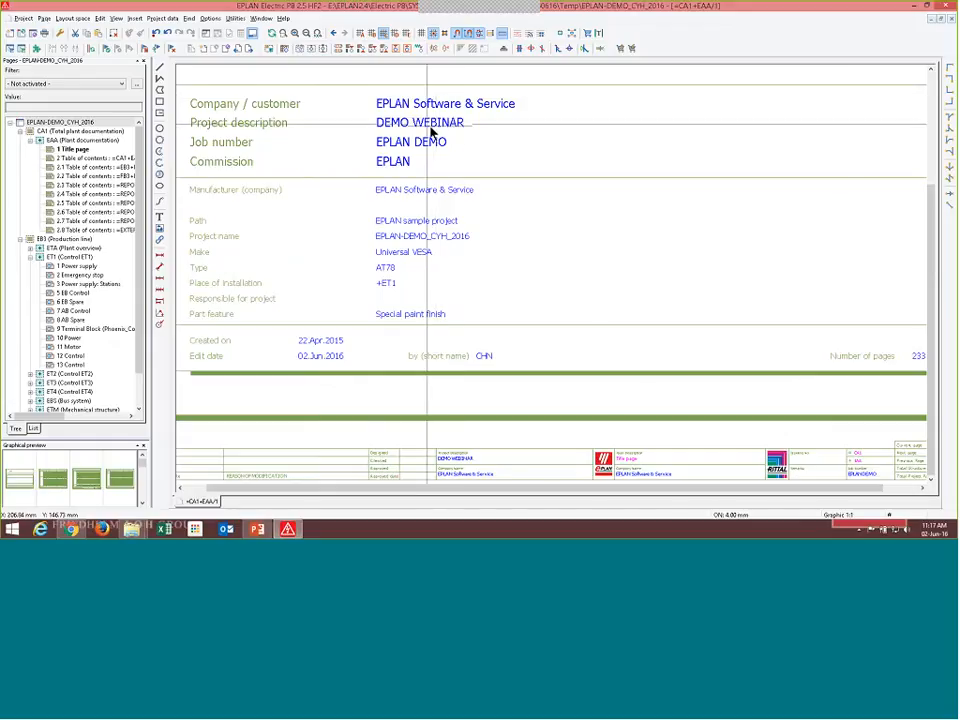
Check the title block's project description on the table of contents, Emergency stop, EB Control and Motor pages.
click(118, 177)
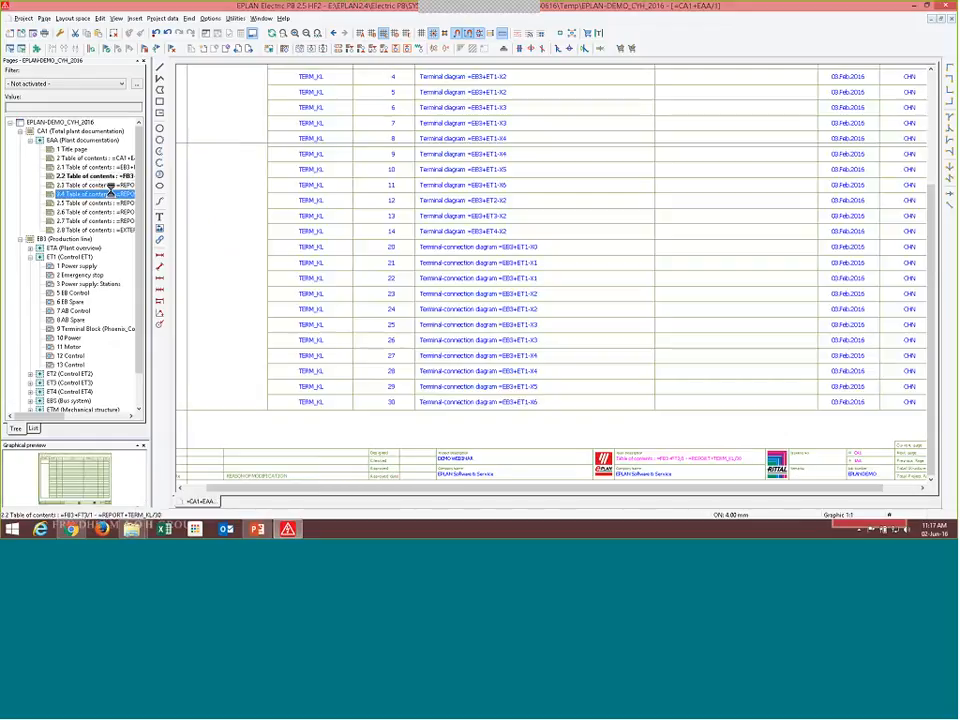
click(118, 187)
click(82, 276)
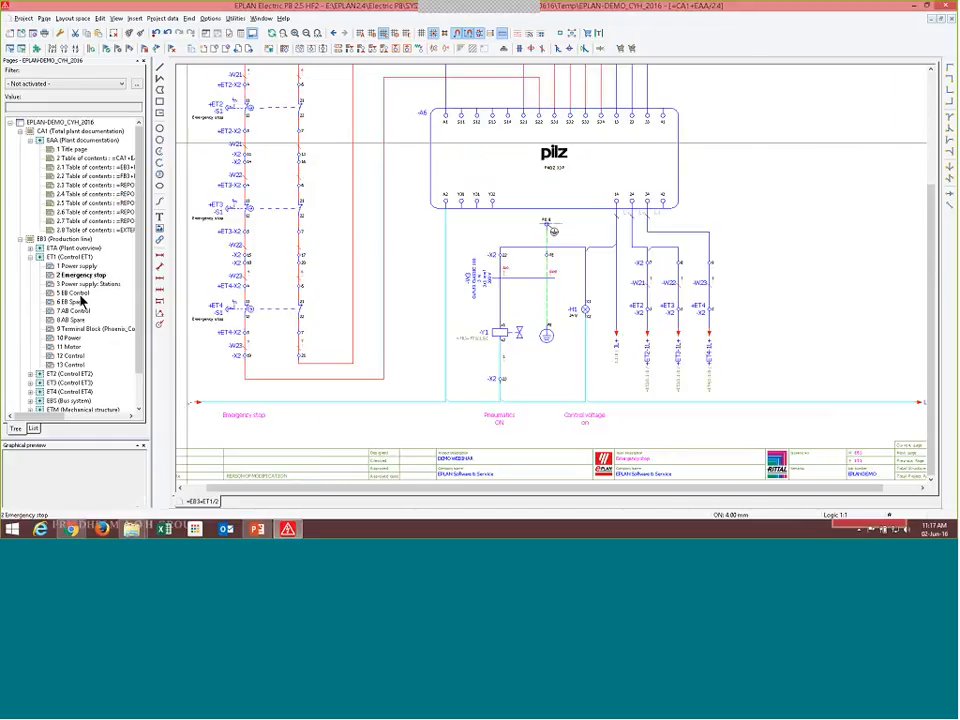
click(75, 293)
click(80, 328)
click(72, 347)
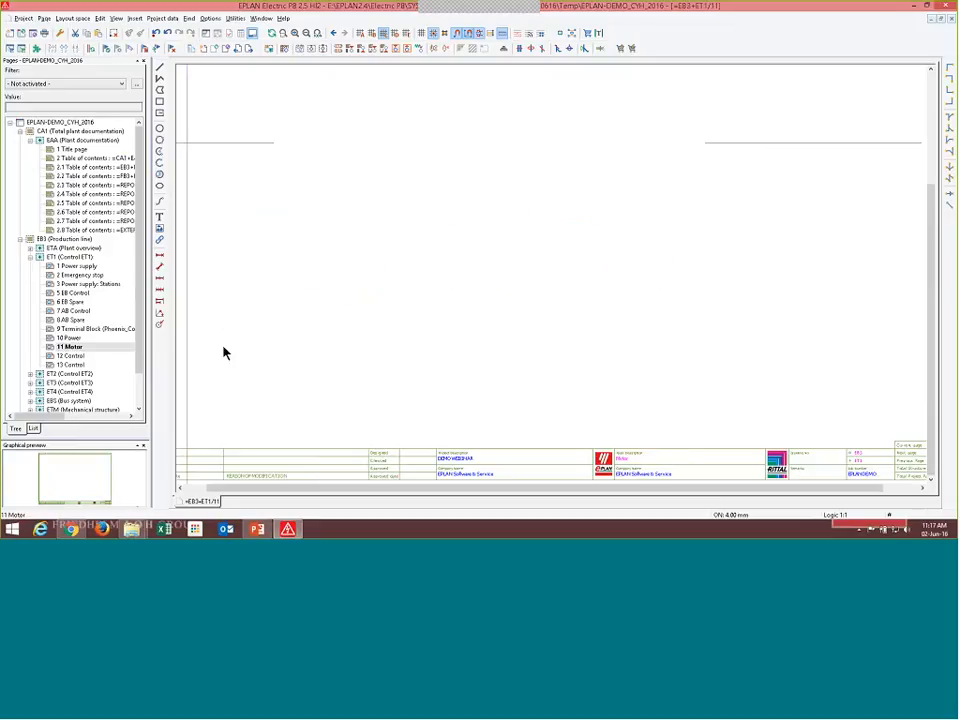
scroll(392, 356, up, 5)
scroll(490, 430, up, 3)
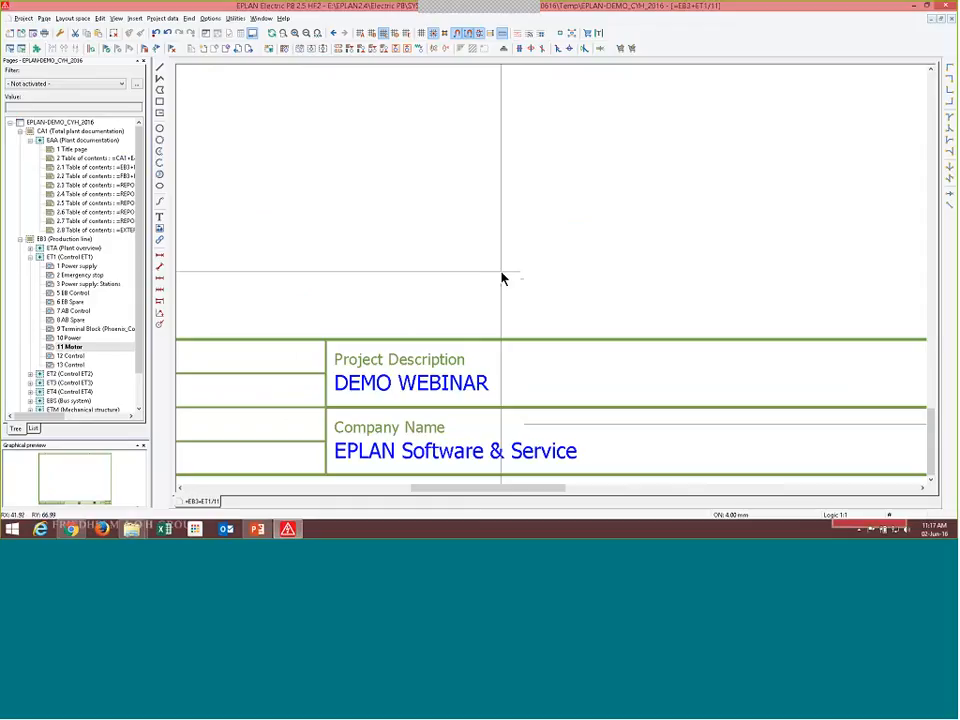
Check the project description in the title blocks of the Motor page and the title page against the title page's project data.
scroll(502, 272, down, 8)
click(30, 17)
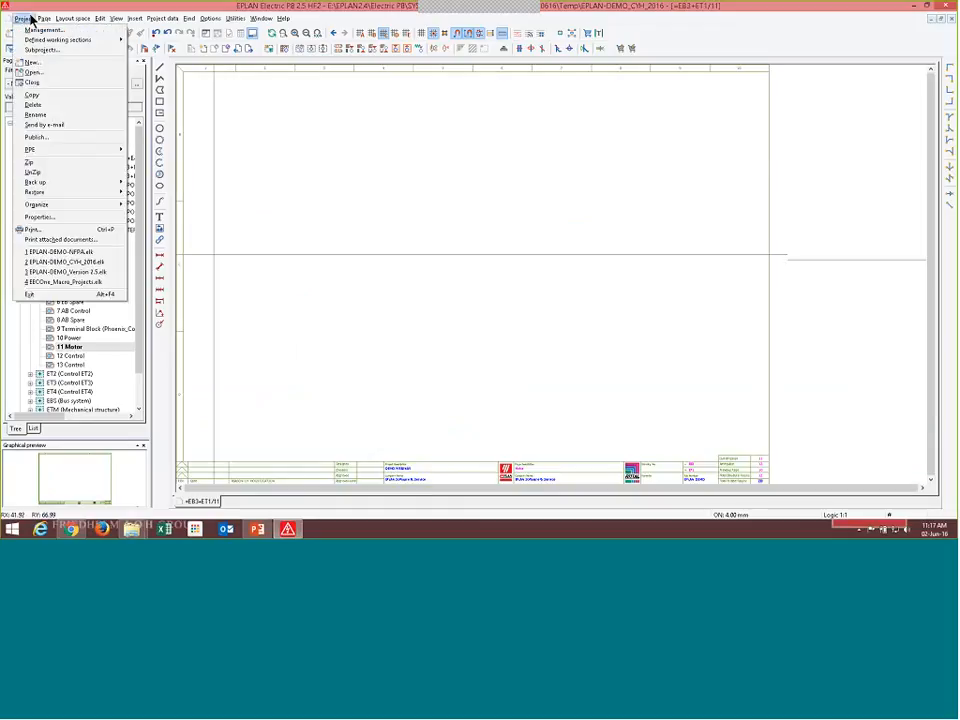
click(280, 208)
scroll(418, 483, up, 2)
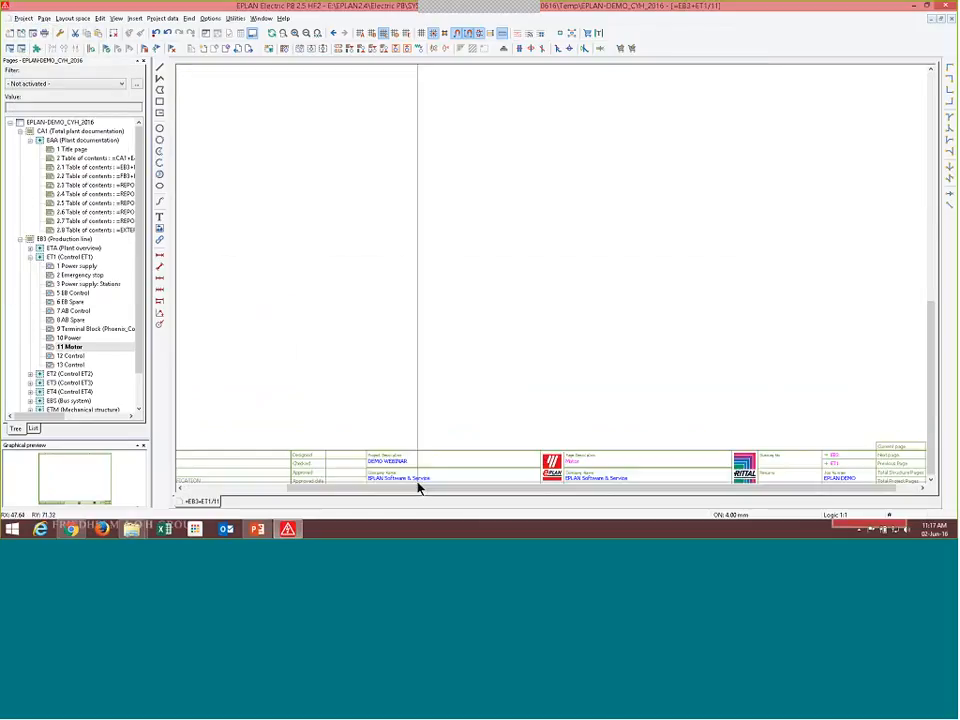
scroll(418, 487, up, 2)
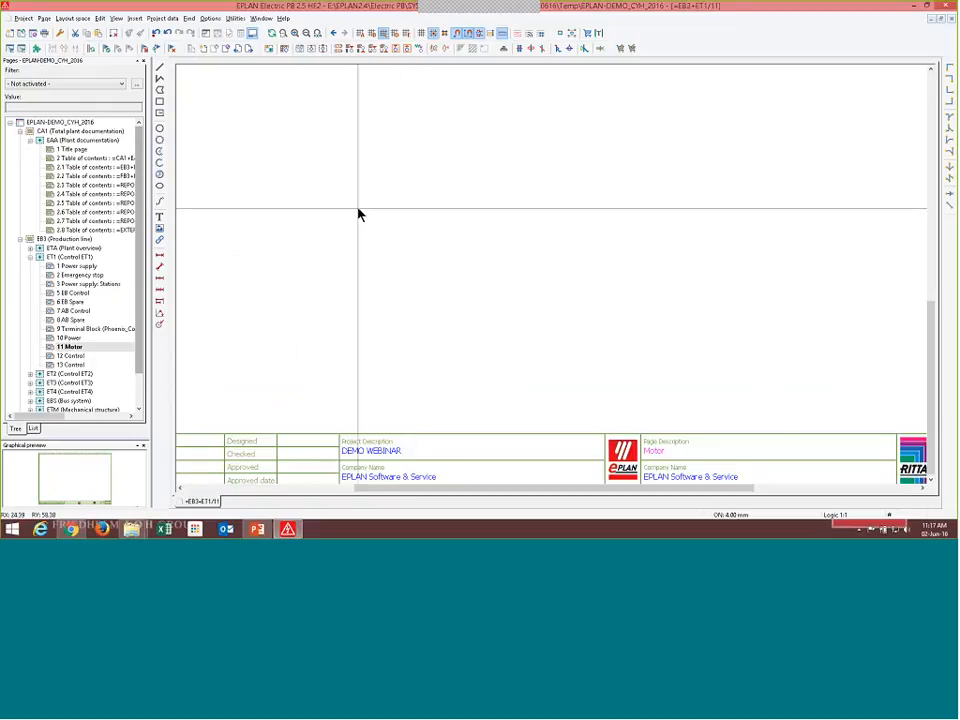
scroll(358, 213, down, 4)
click(75, 149)
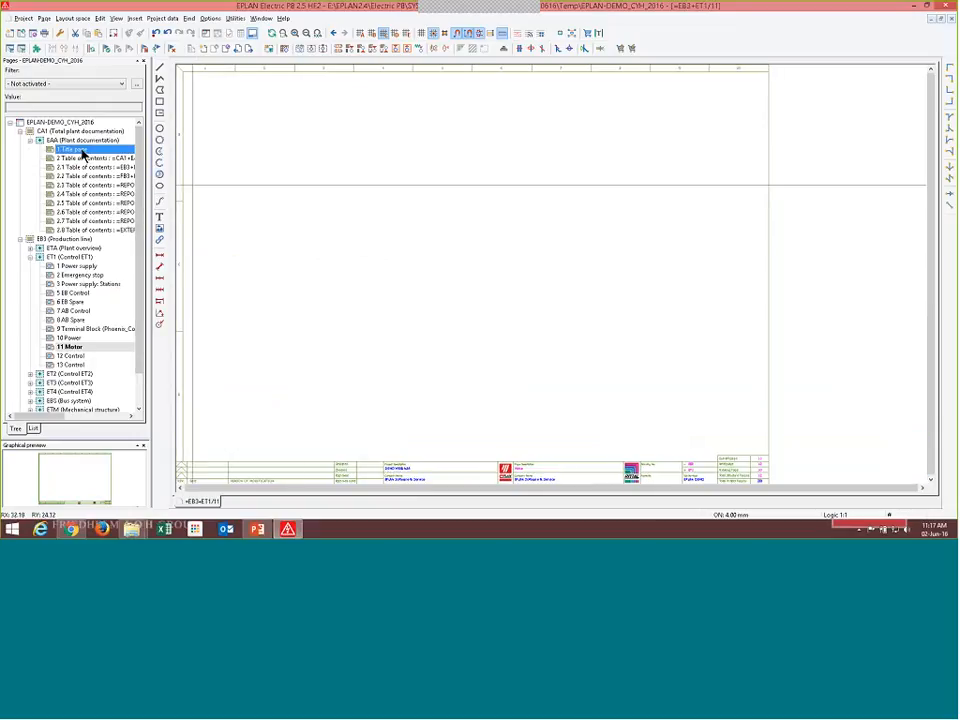
scroll(322, 240, down, 1)
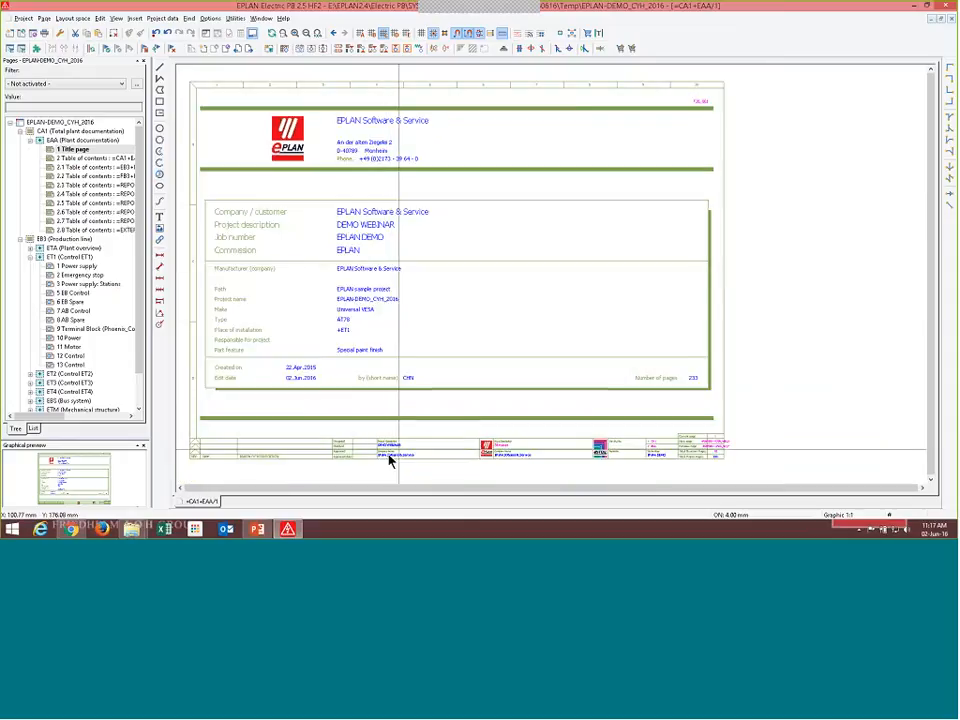
scroll(410, 405, up, 1)
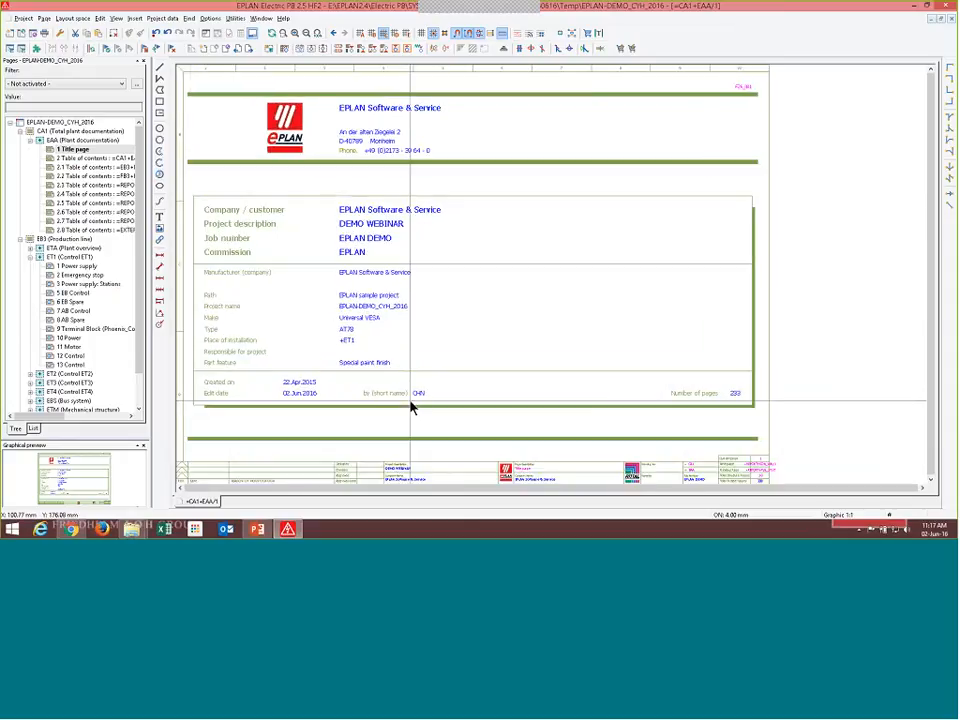
click(38, 258)
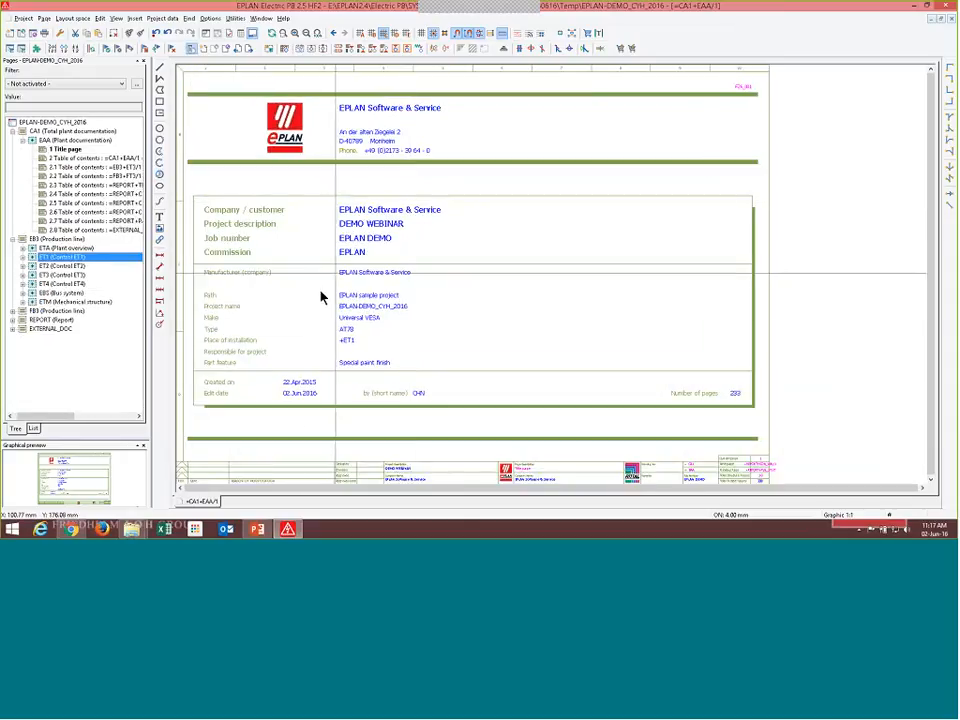
scroll(362, 418, down, 1)
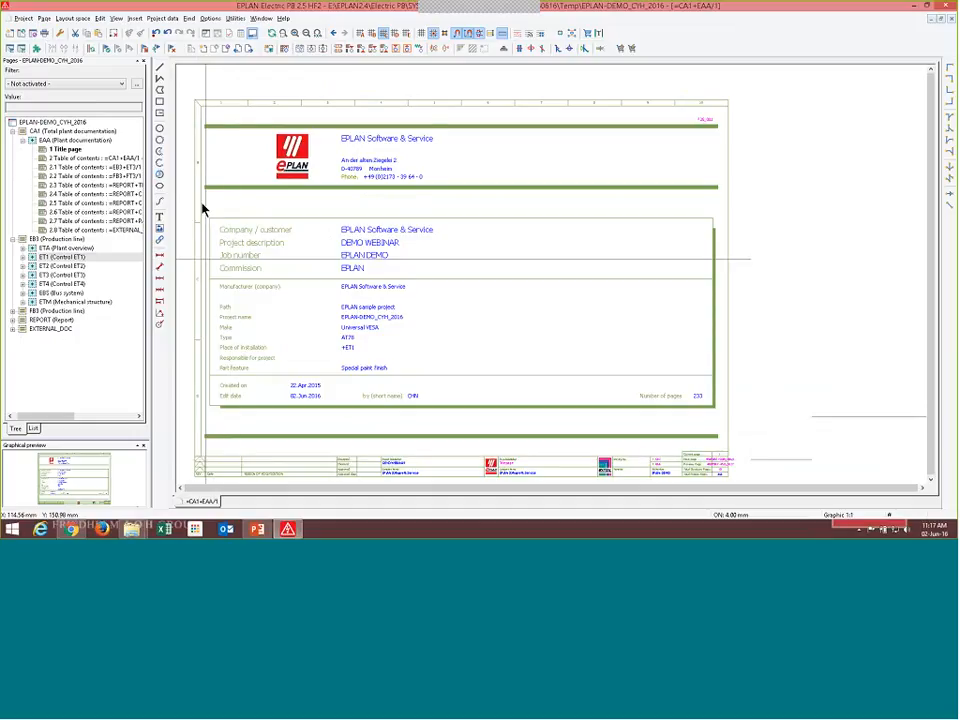
Open the page settings under Management for the project EPLAN-DEMO_CYH_2016.
click(61, 33)
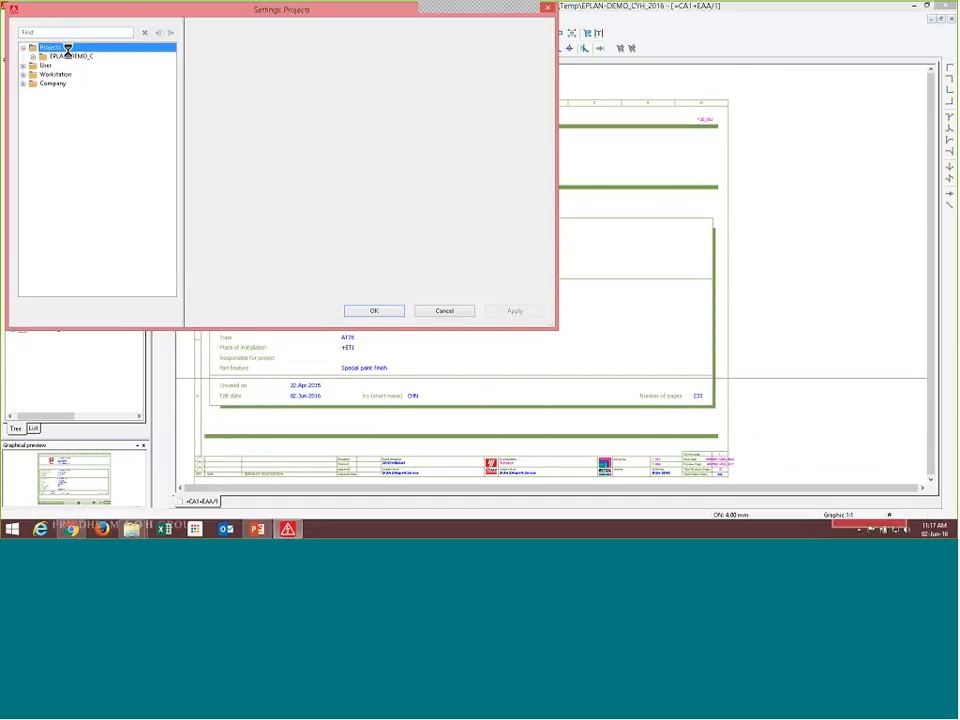
click(68, 57)
double_click(68, 57)
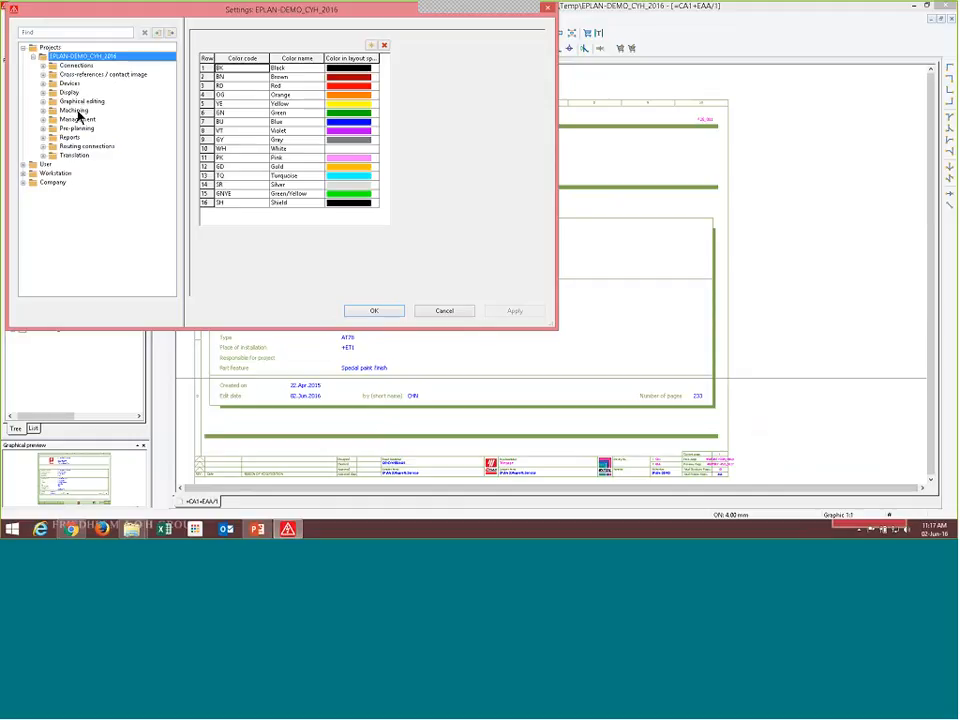
click(78, 120)
double_click(78, 120)
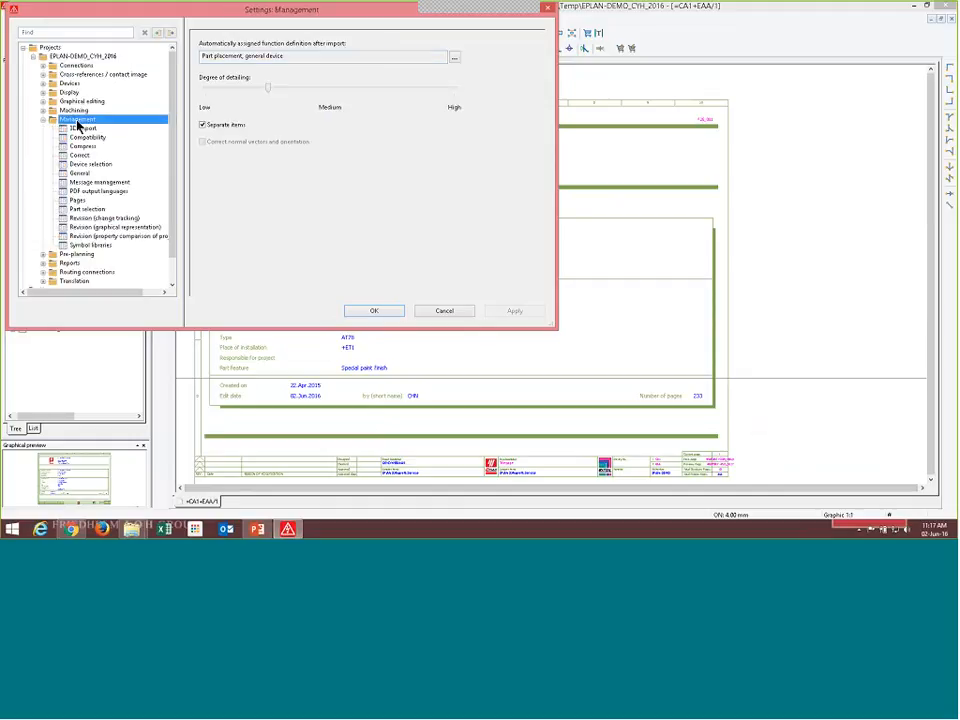
click(77, 201)
Set the project's standard plot frame to the file FN1_003.fn1 from the Eccsea plot frame folder and apply the settings.
click(370, 102)
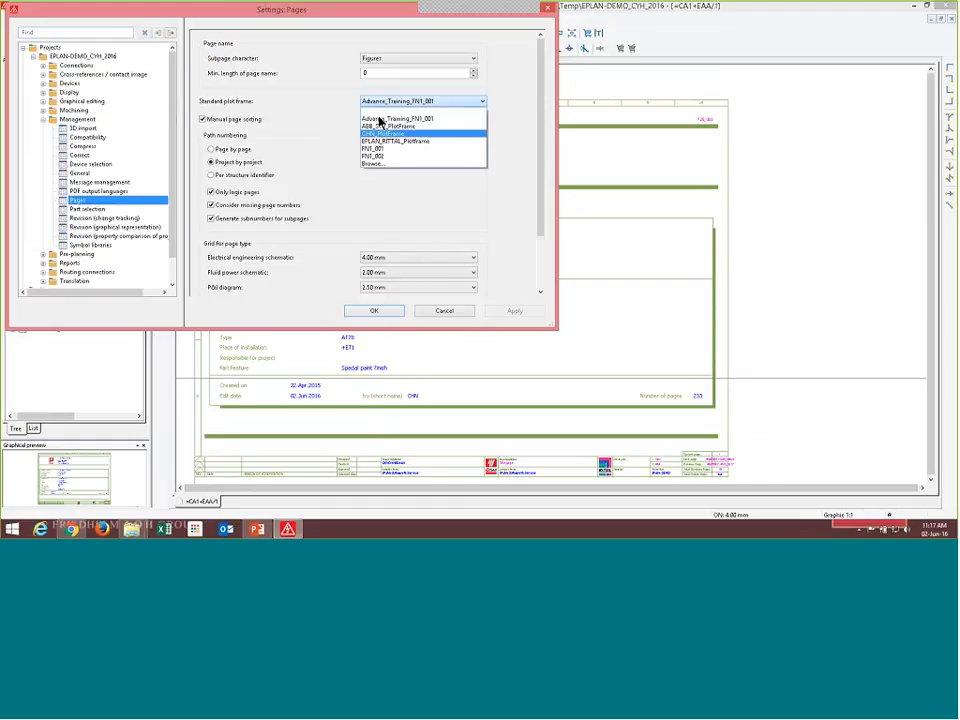
click(388, 164)
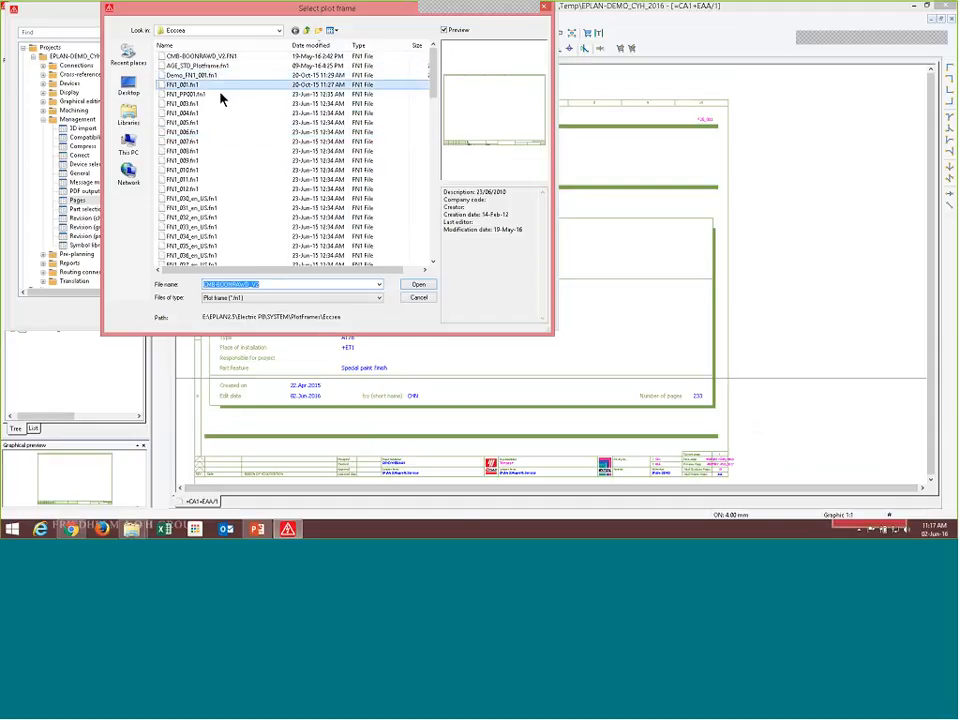
click(221, 88)
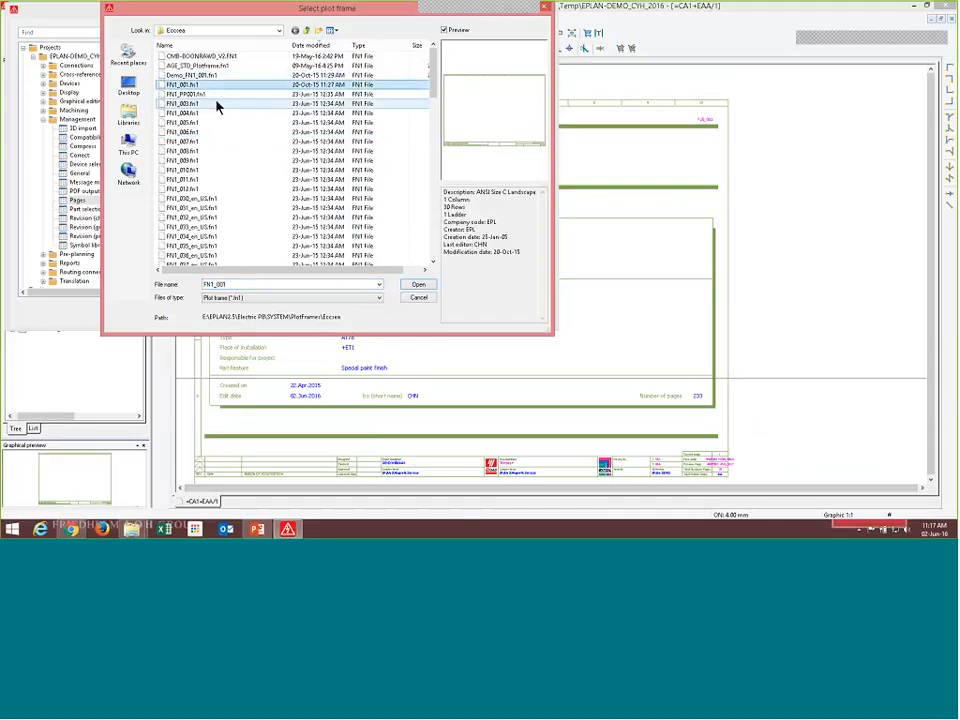
click(216, 103)
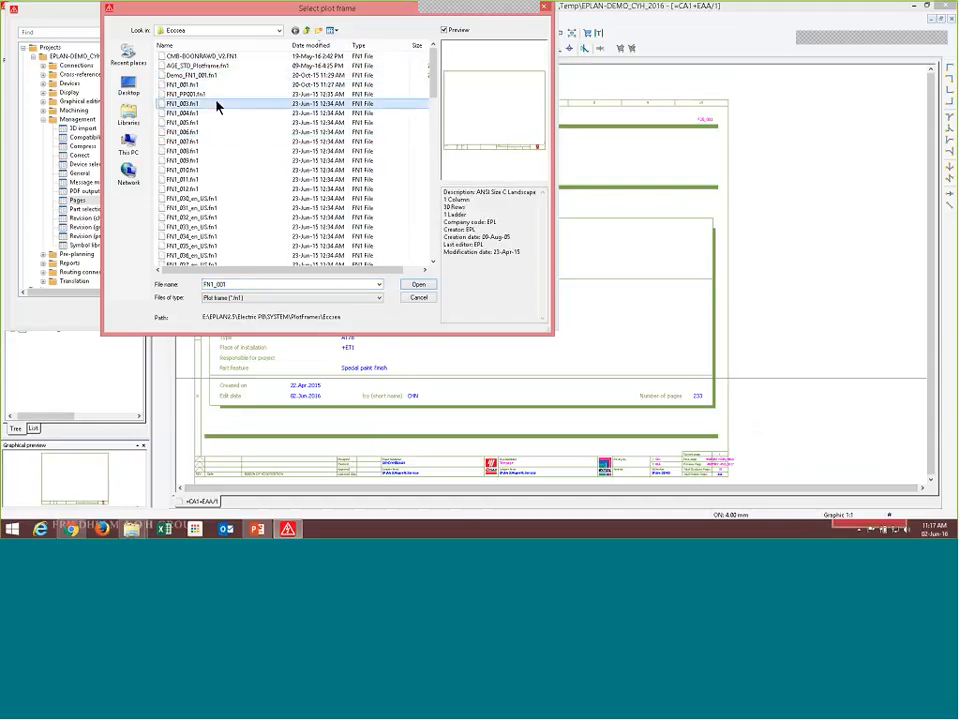
click(416, 287)
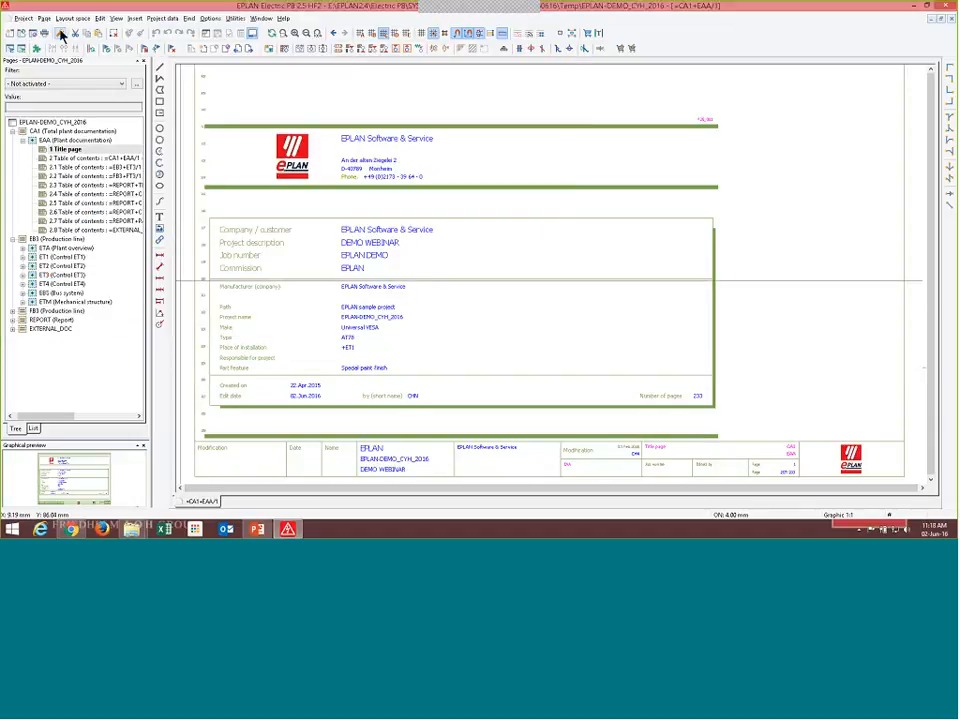
Set the standard plot frame in the project's page settings to FN1_002 and apply it.
click(60, 33)
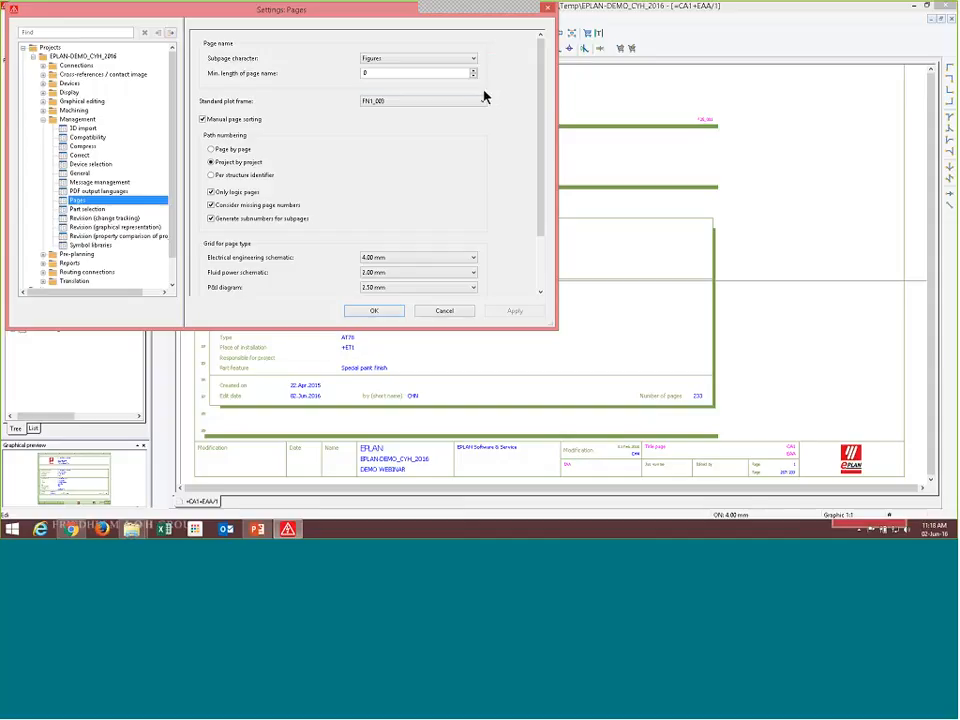
click(482, 101)
click(419, 164)
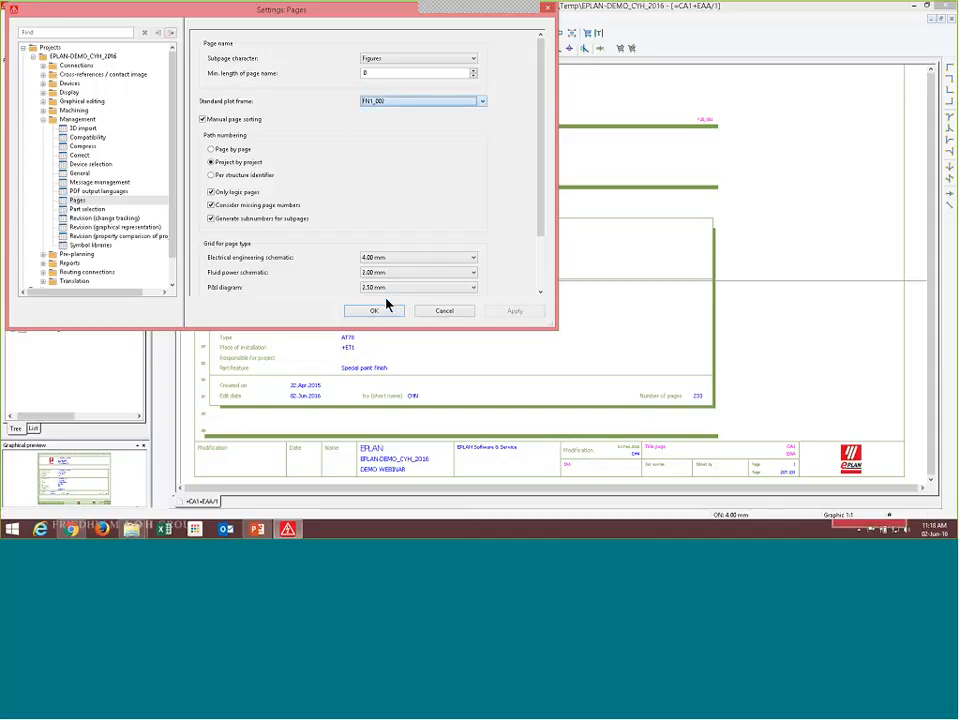
click(376, 310)
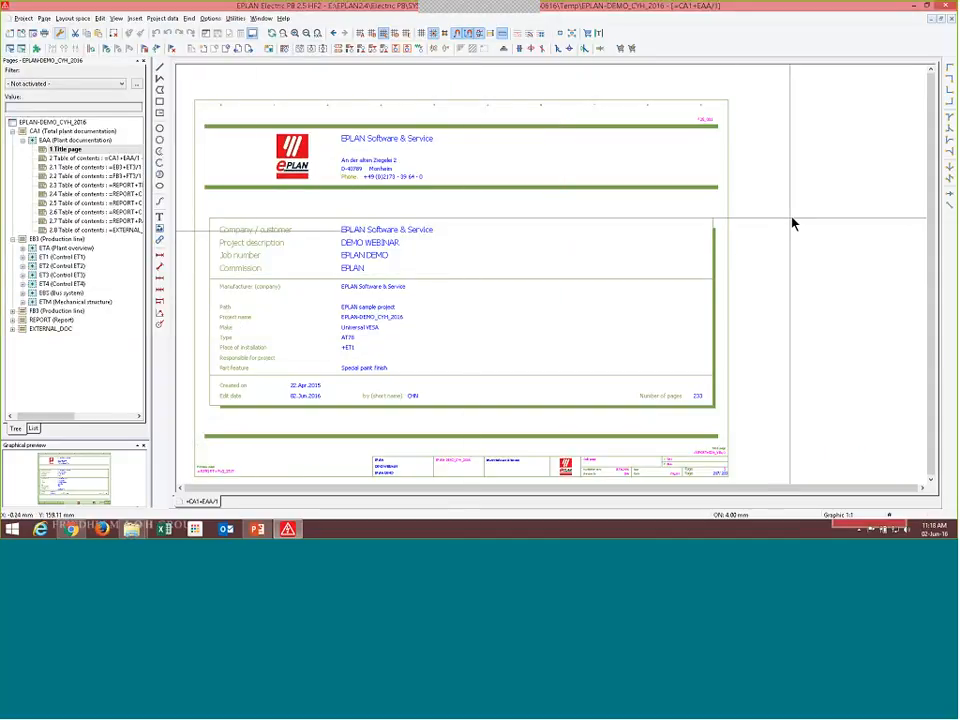
Check the plot frame and its title block on the title page and on several table of contents pages.
scroll(795, 205, up, 2)
scroll(613, 476, down, 2)
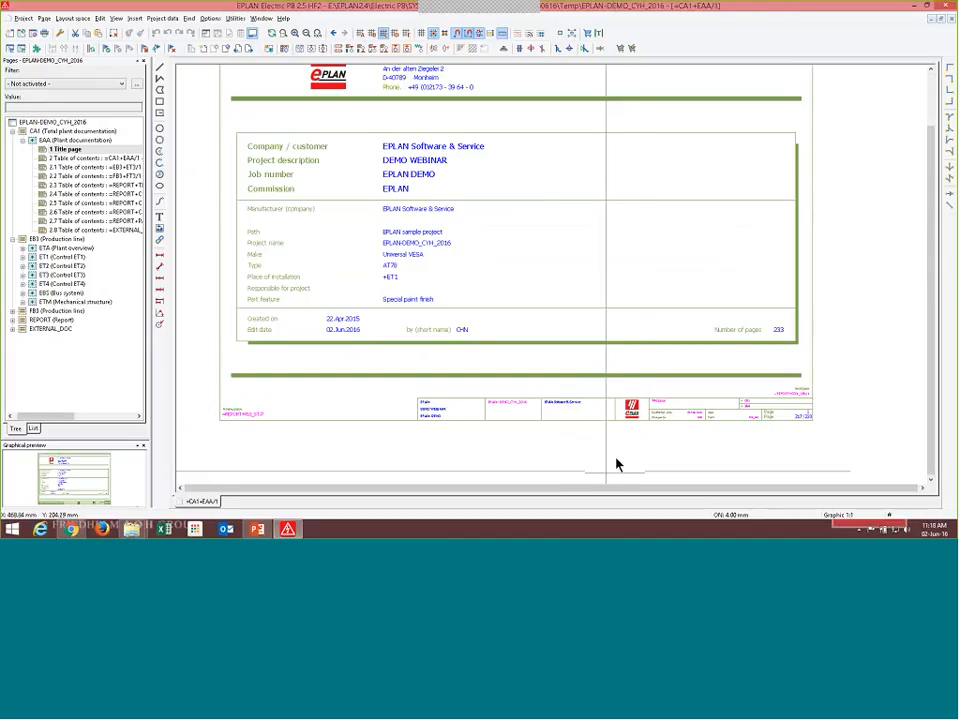
double_click(79, 204)
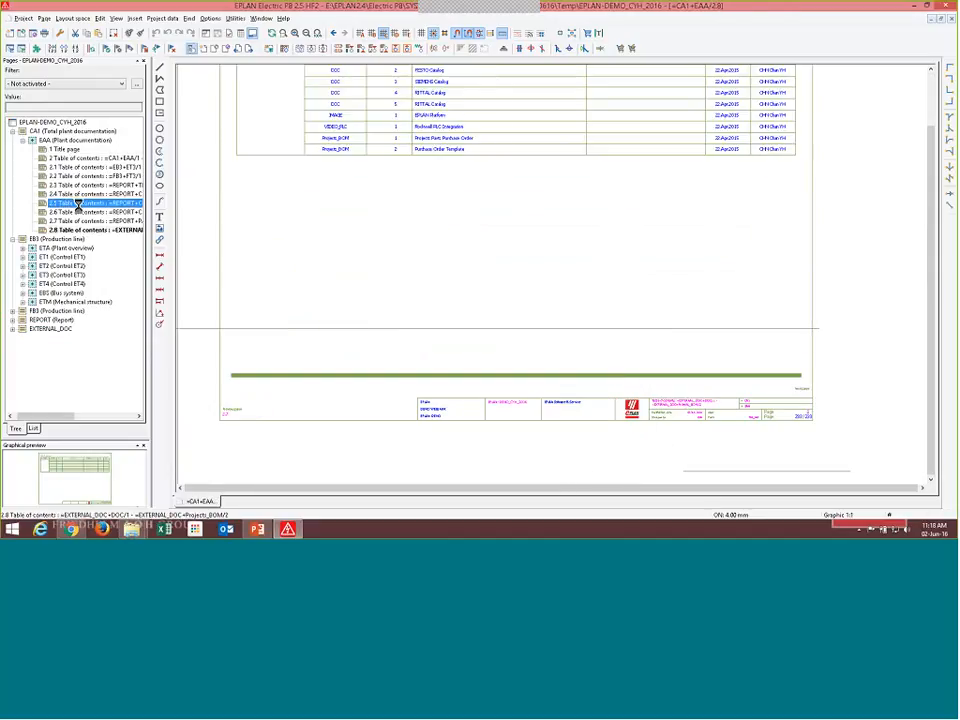
double_click(81, 185)
double_click(95, 176)
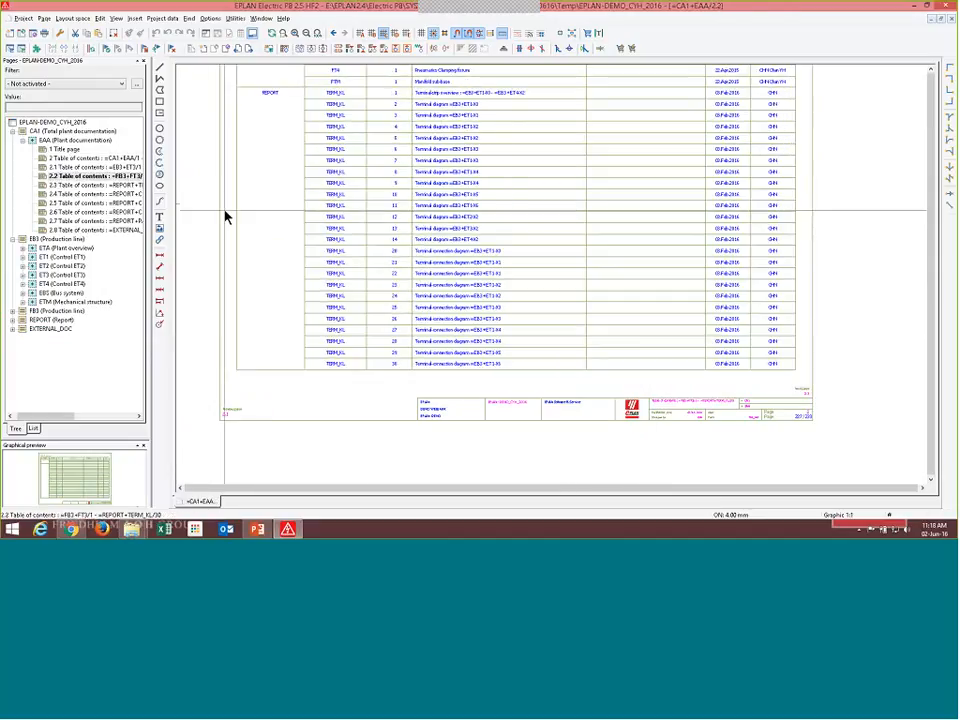
double_click(62, 257)
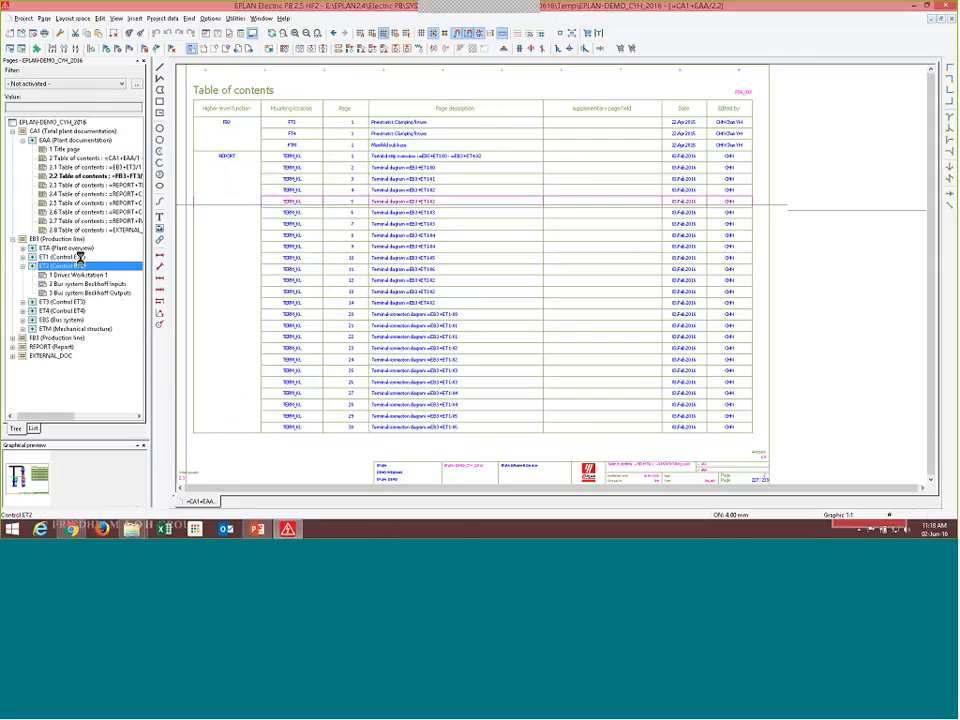
click(74, 193)
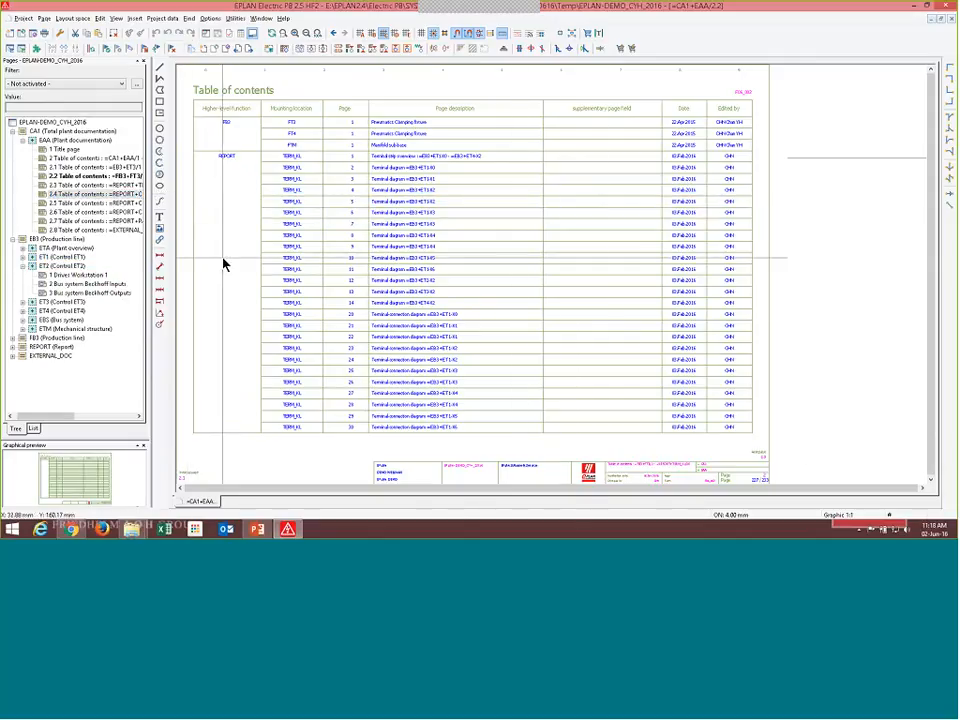
Set the standard plot frame in the project's page settings to FN1_001 and apply it.
click(60, 36)
click(456, 104)
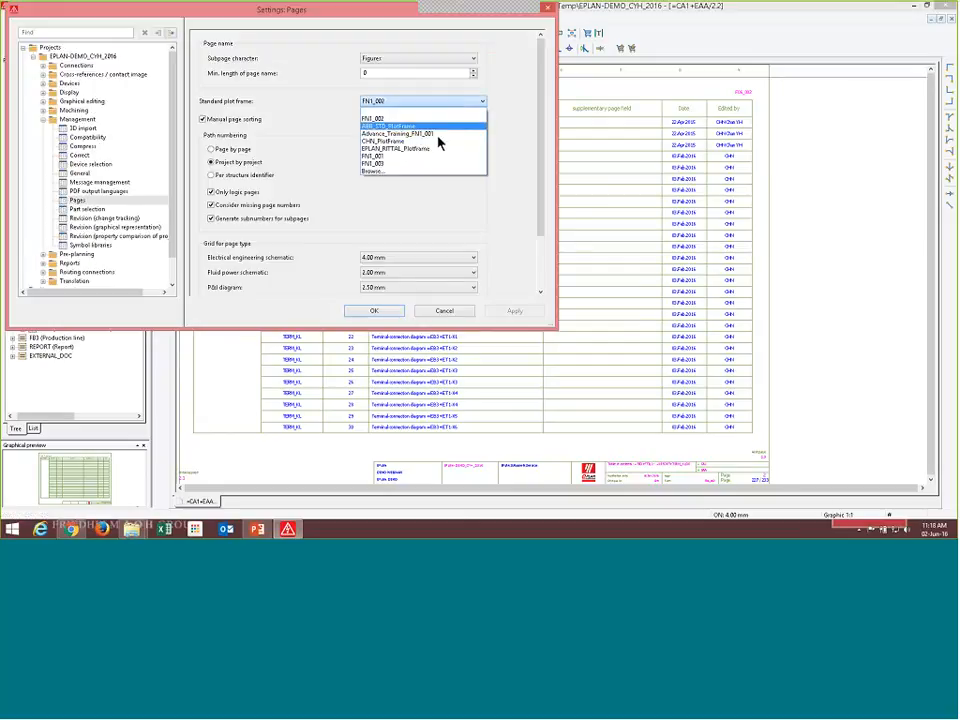
click(434, 157)
click(374, 311)
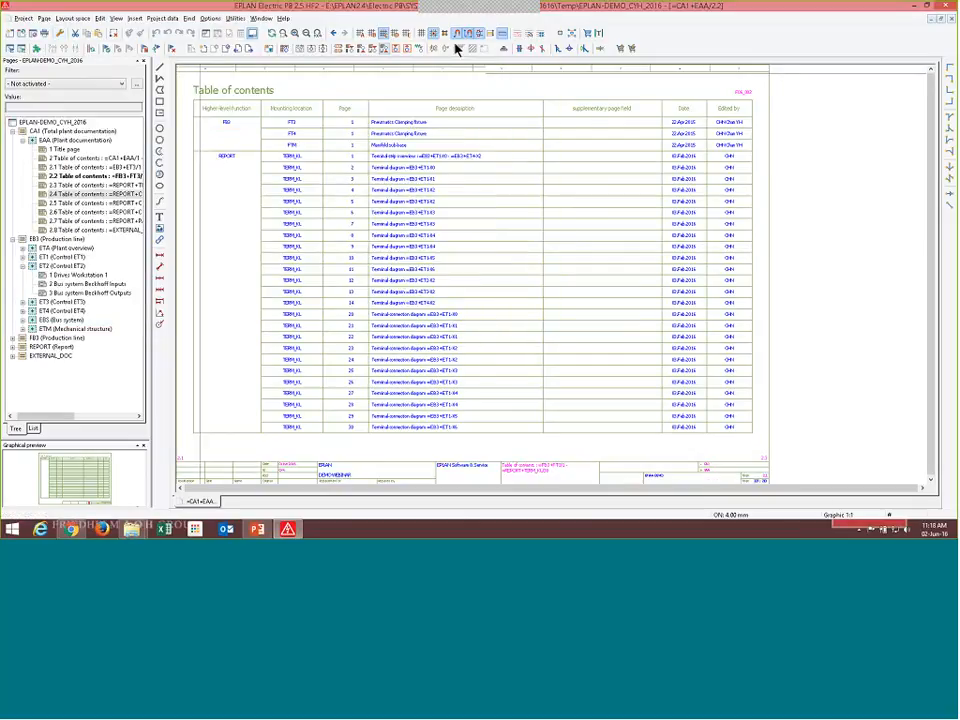
Check the plot frame on table of contents pages 2, 2.1 and 2.3, and examine the page entries listed on page 2.
click(68, 149)
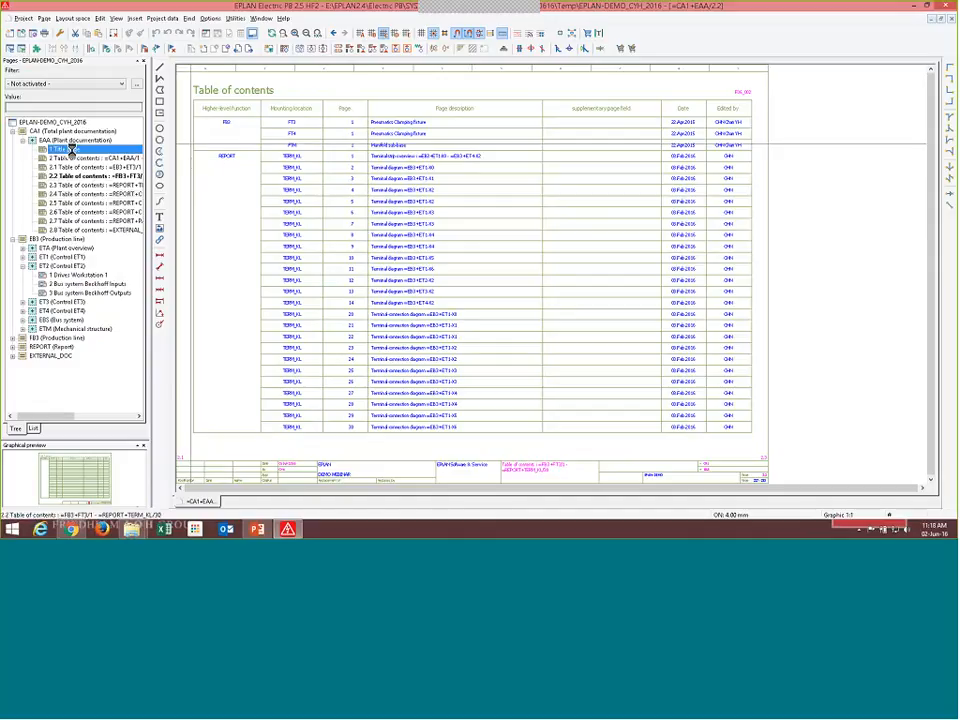
click(86, 158)
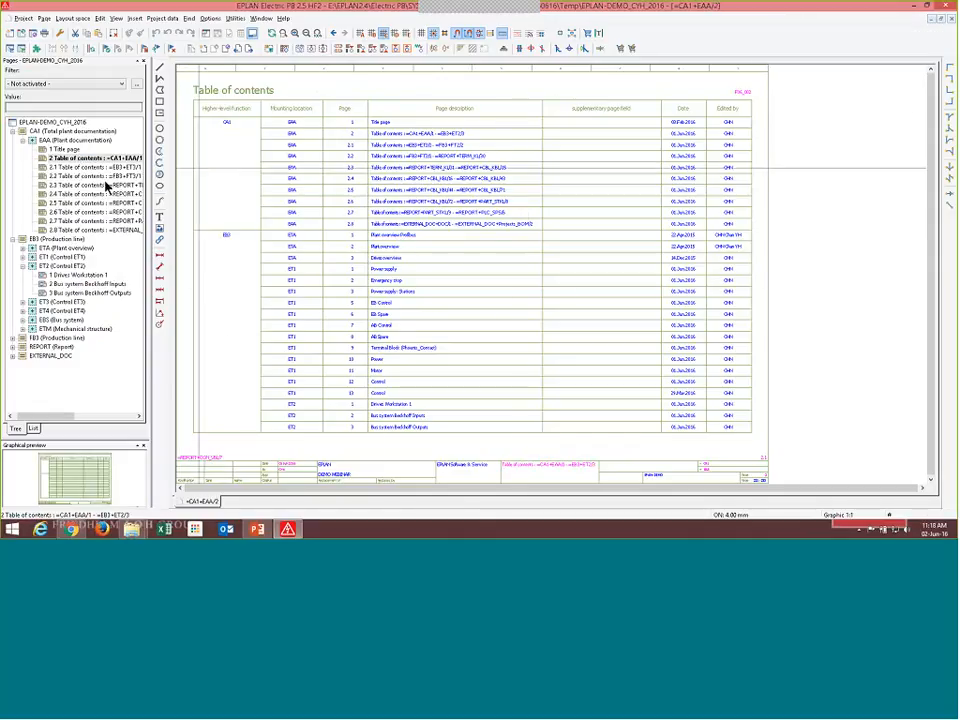
click(71, 185)
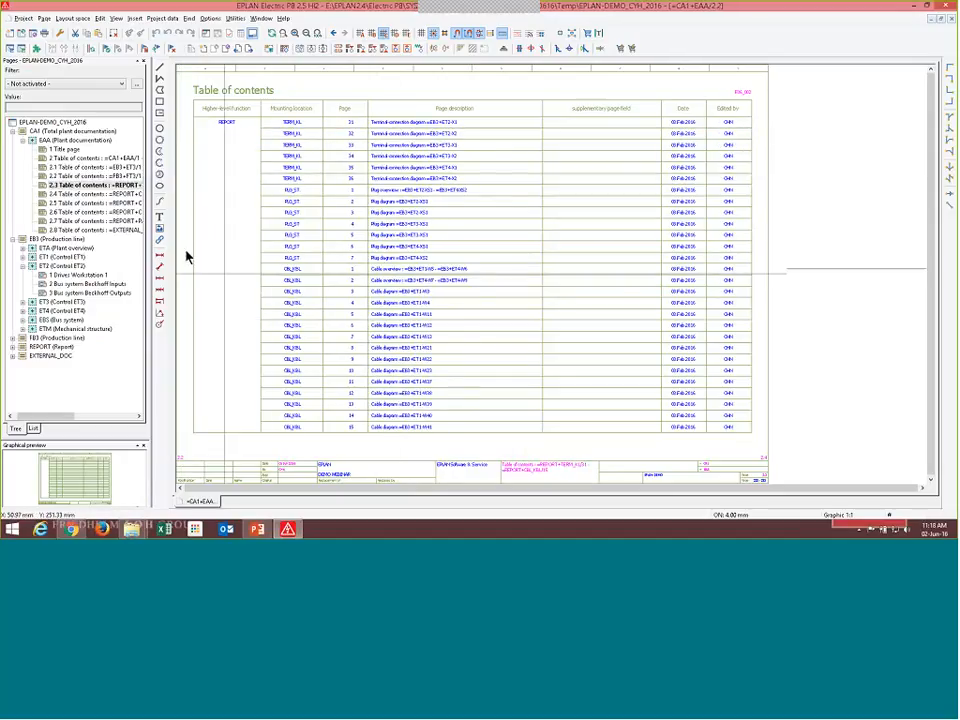
click(78, 168)
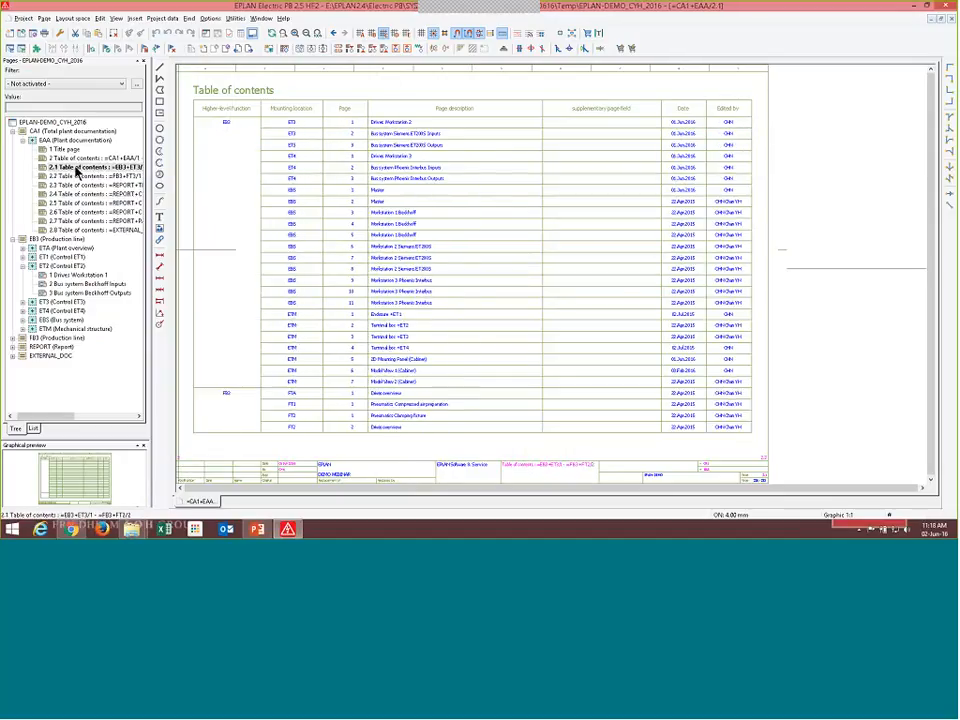
click(72, 158)
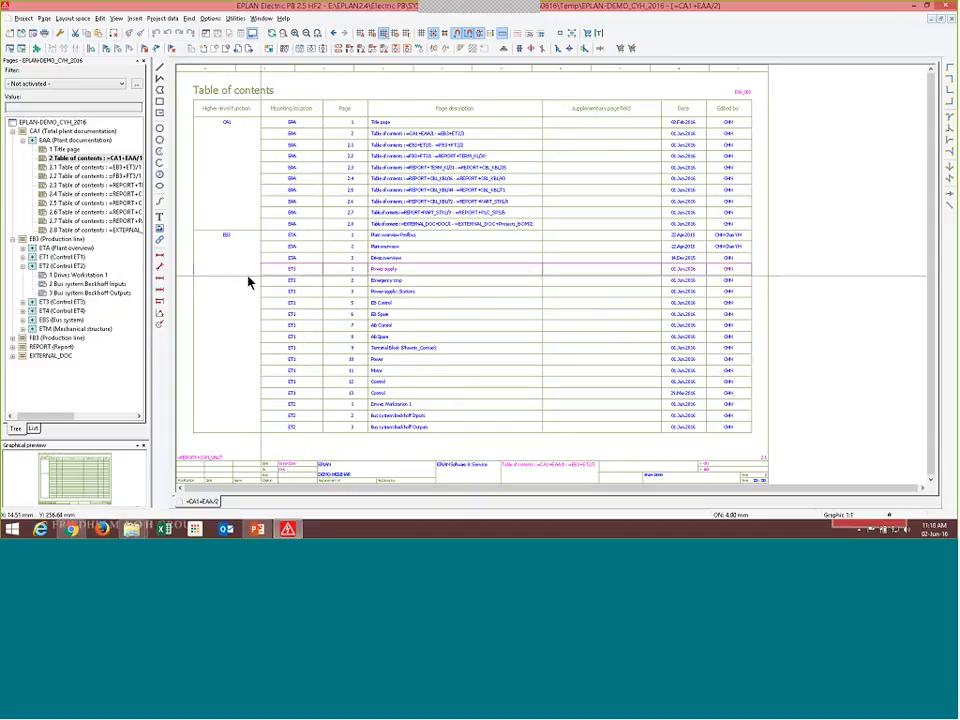
scroll(246, 279, up, 2)
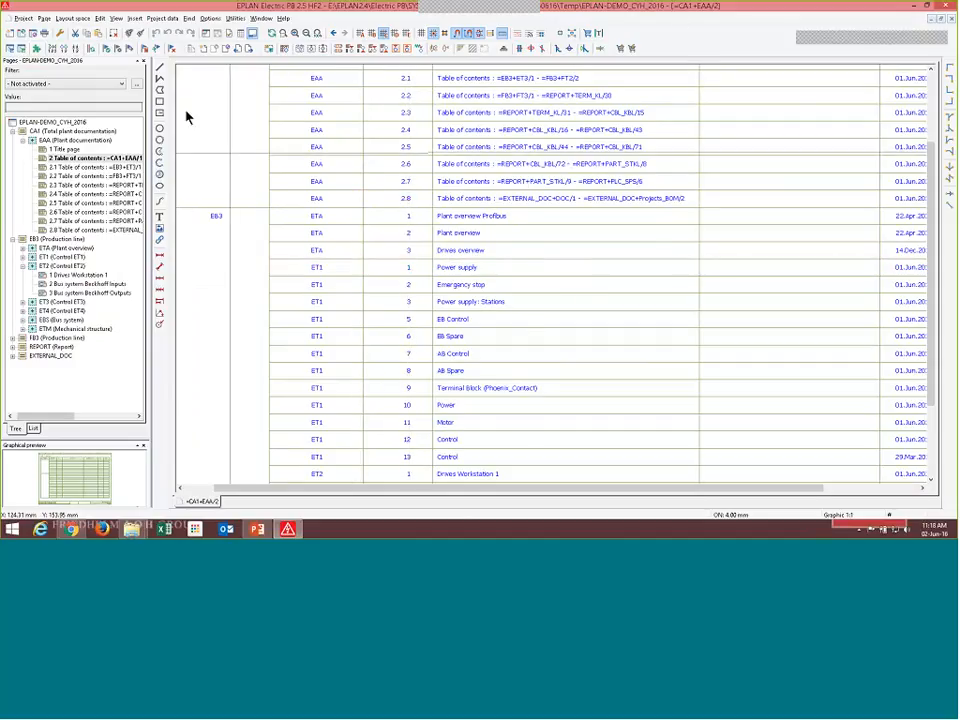
scroll(259, 184, down, 2)
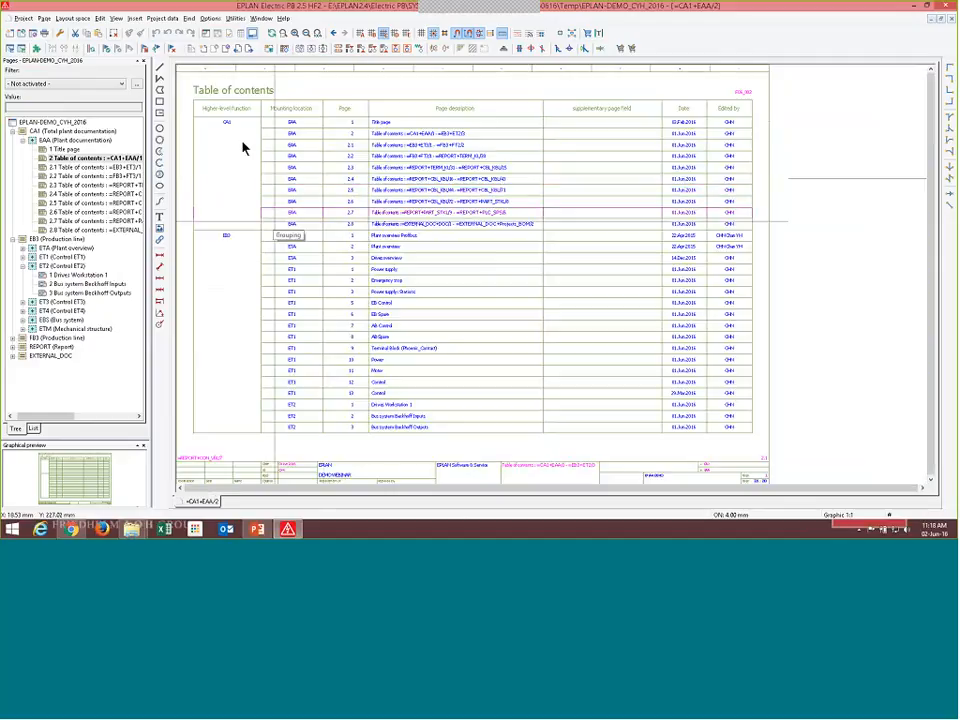
In the report settings for output to pages, set the table of contents form to F06_001 and apply it.
click(235, 19)
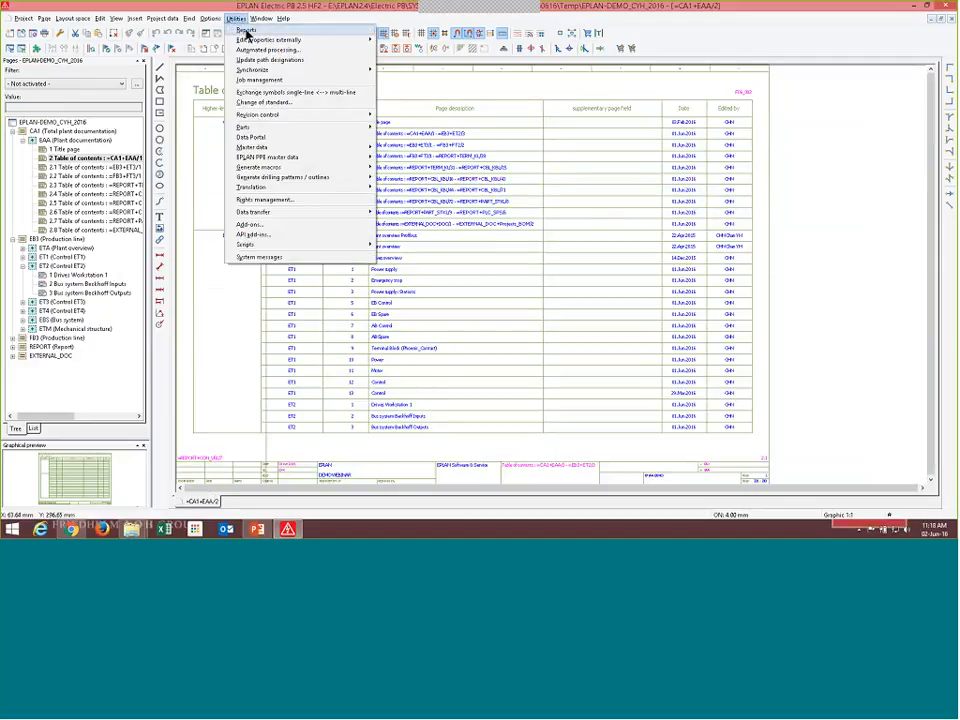
mouse_move(246, 31)
click(396, 32)
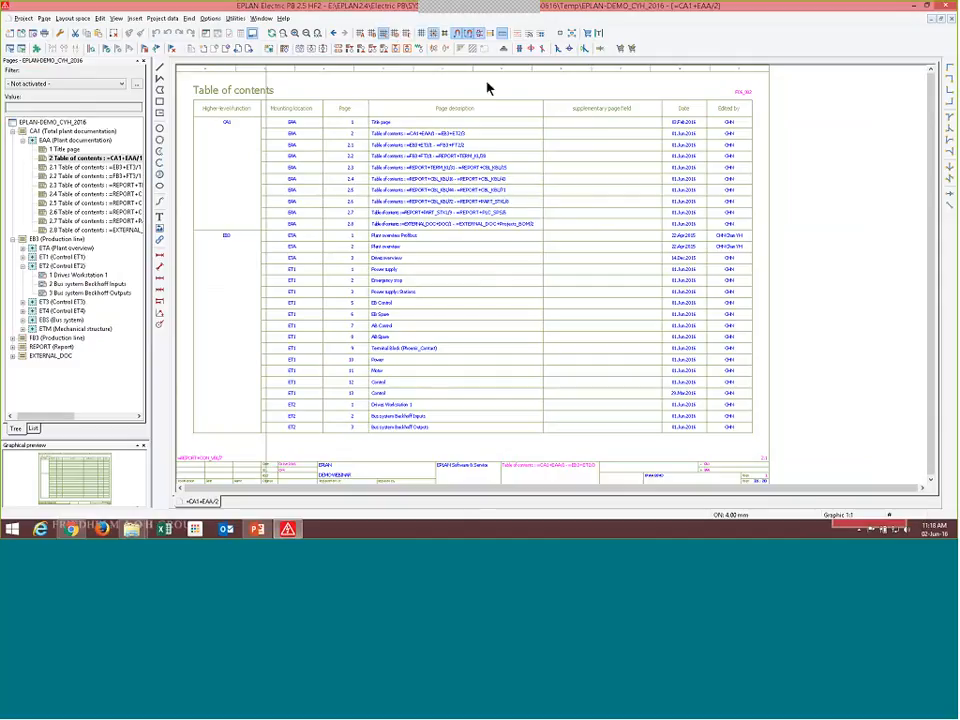
click(484, 289)
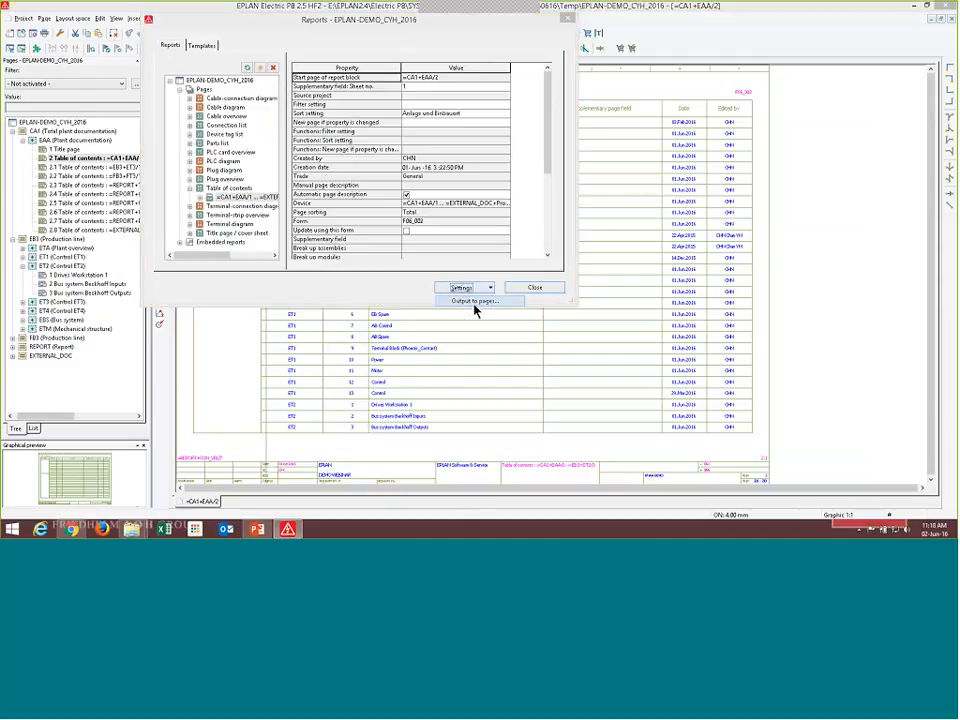
click(462, 301)
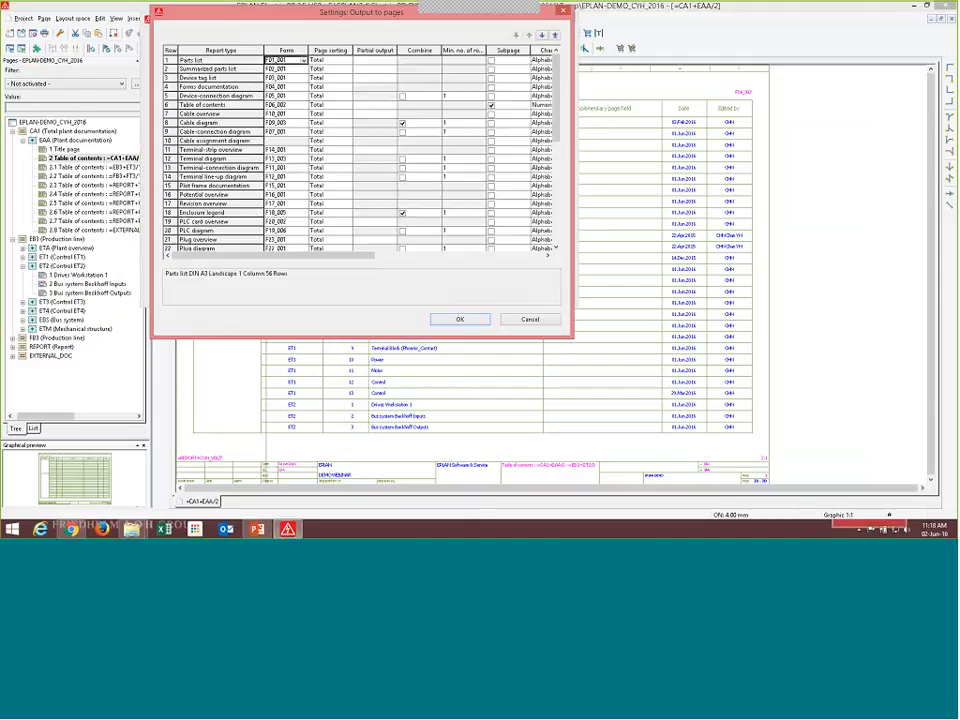
click(168, 105)
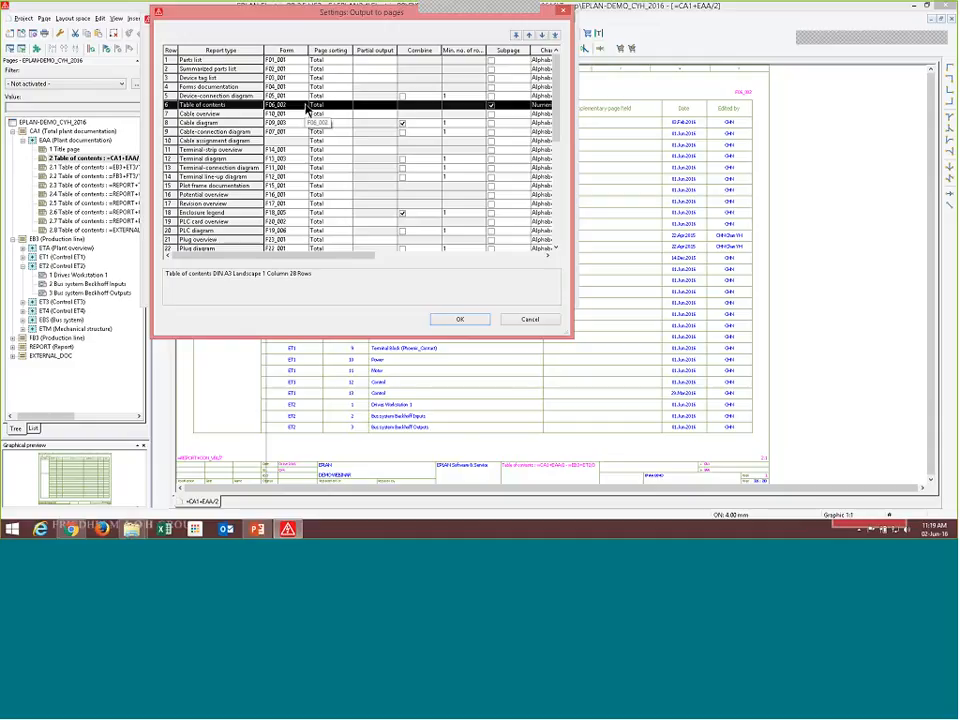
click(290, 106)
click(279, 130)
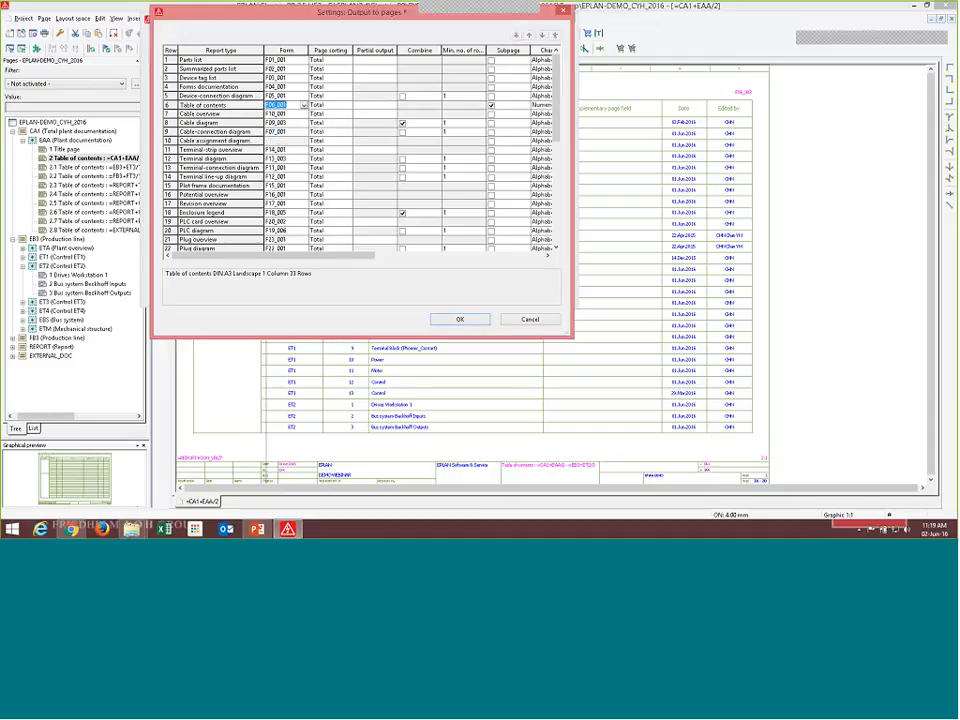
click(442, 321)
click(553, 288)
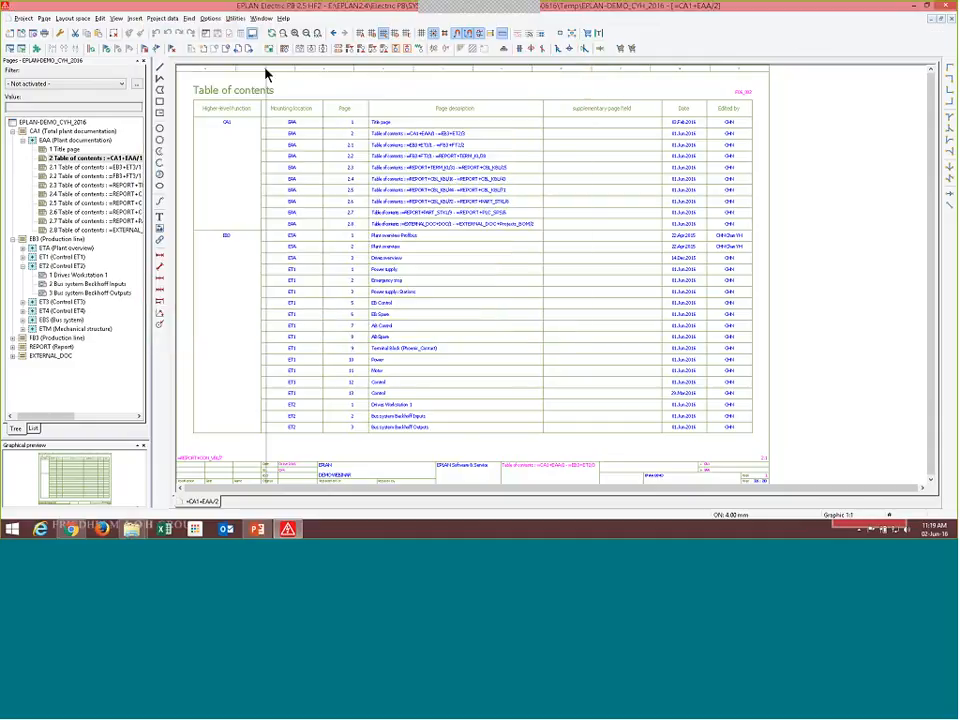
Update the reports for all selected table of contents pages, from page 2 through 2.8.
shift+click(100, 234)
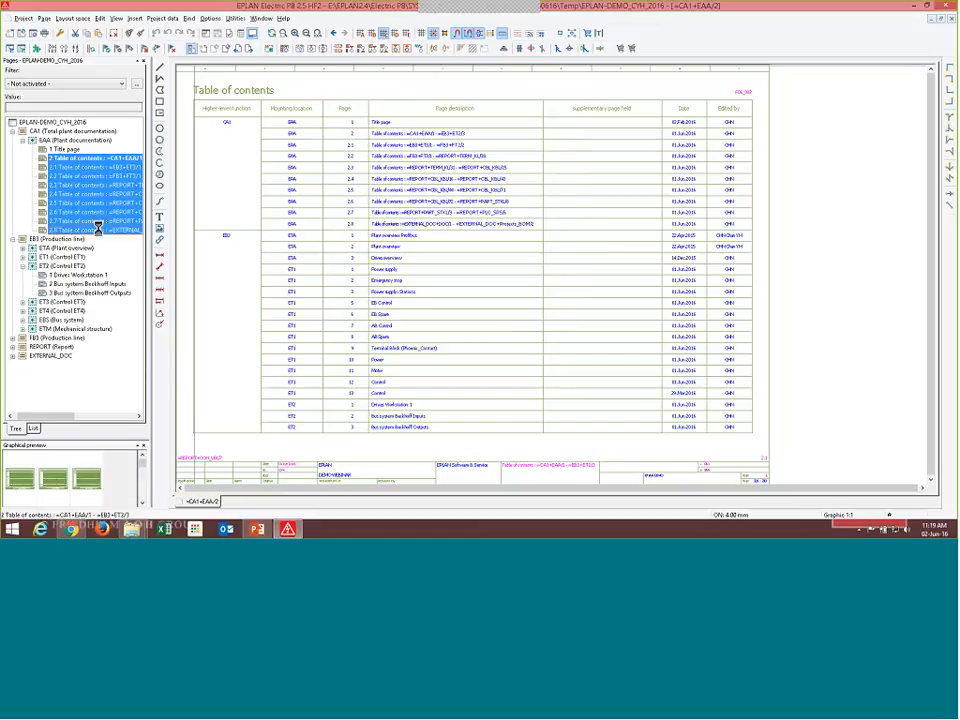
click(235, 18)
mouse_move(259, 31)
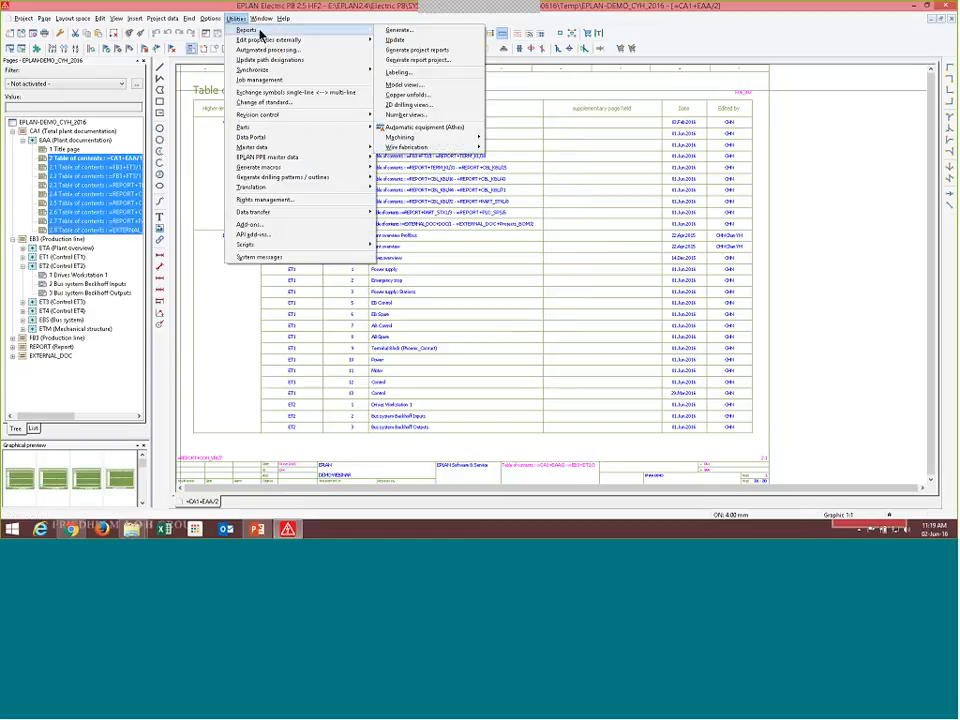
click(393, 40)
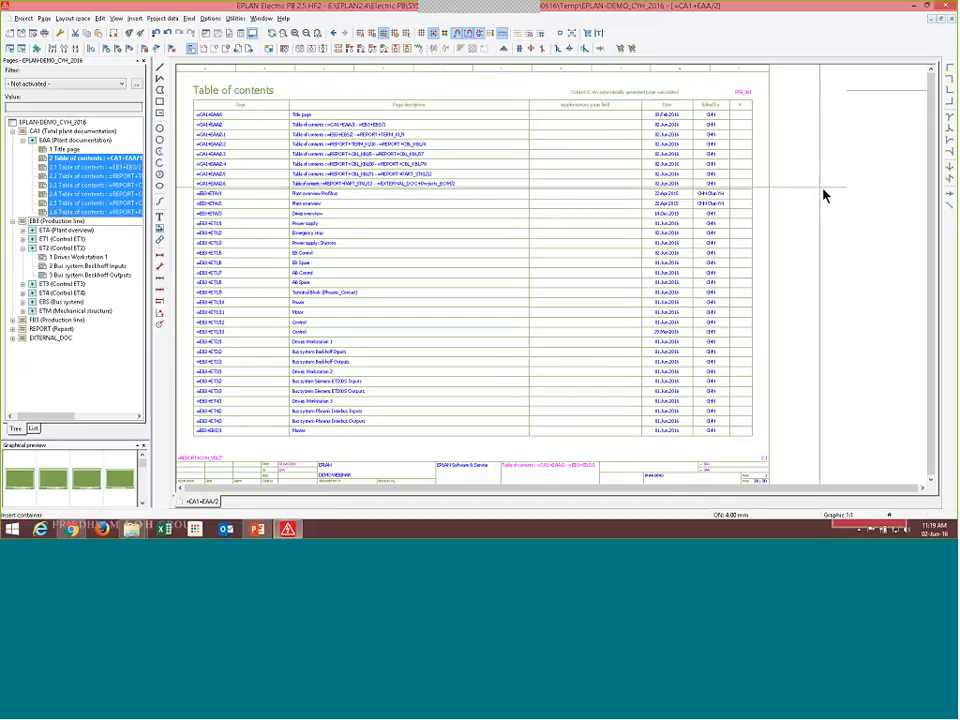
scroll(803, 216, down, 1)
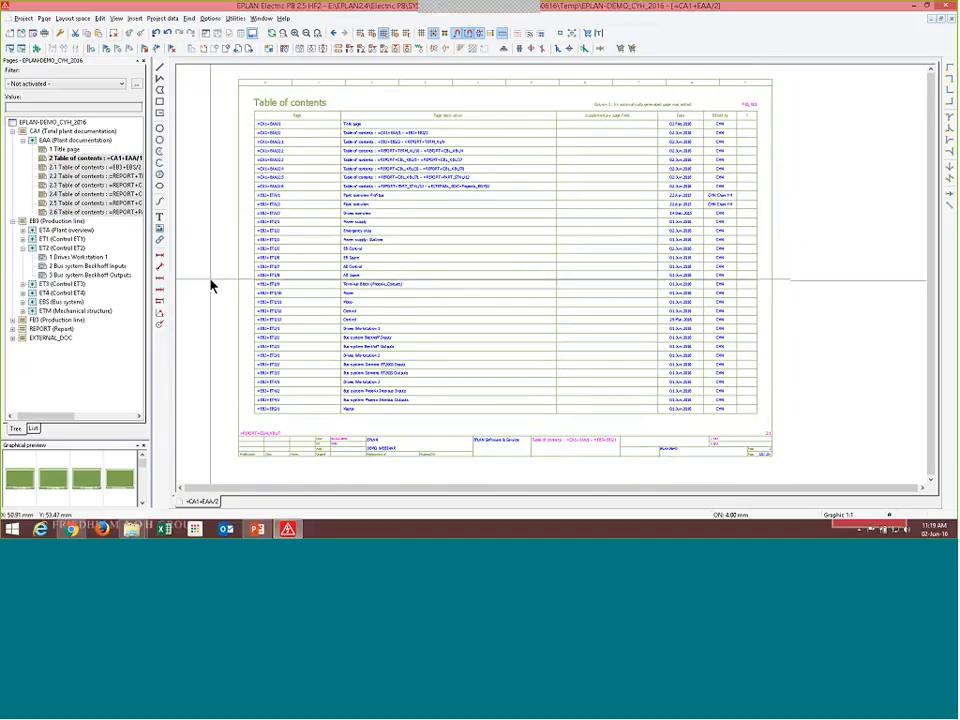
Jump from the Power supply entry in the table of contents to its schematic page.
key(alt+3)
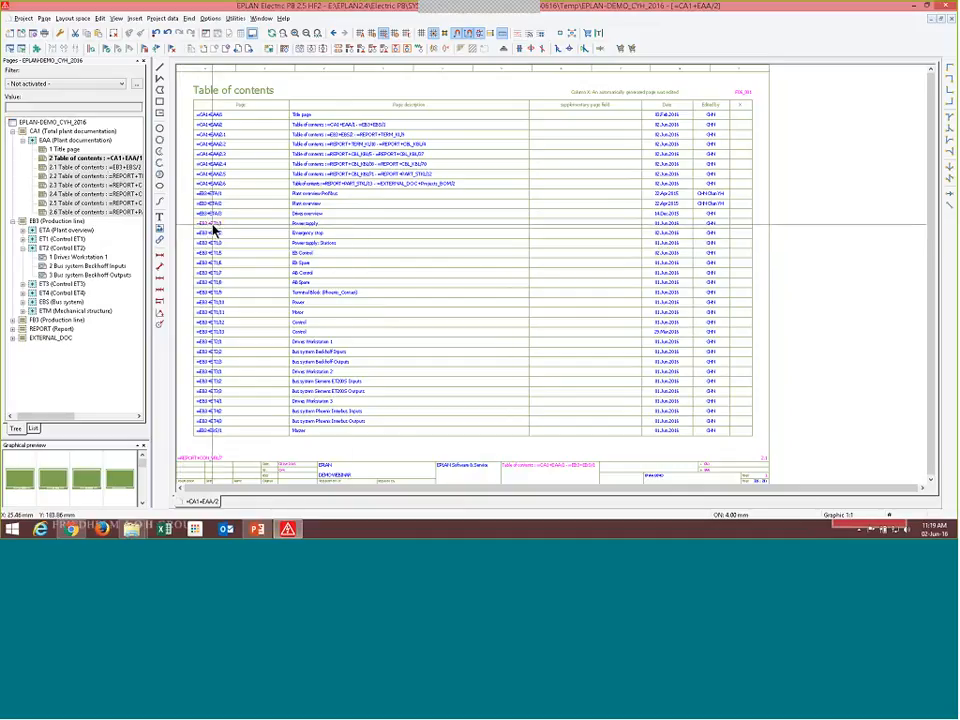
right_click(213, 230)
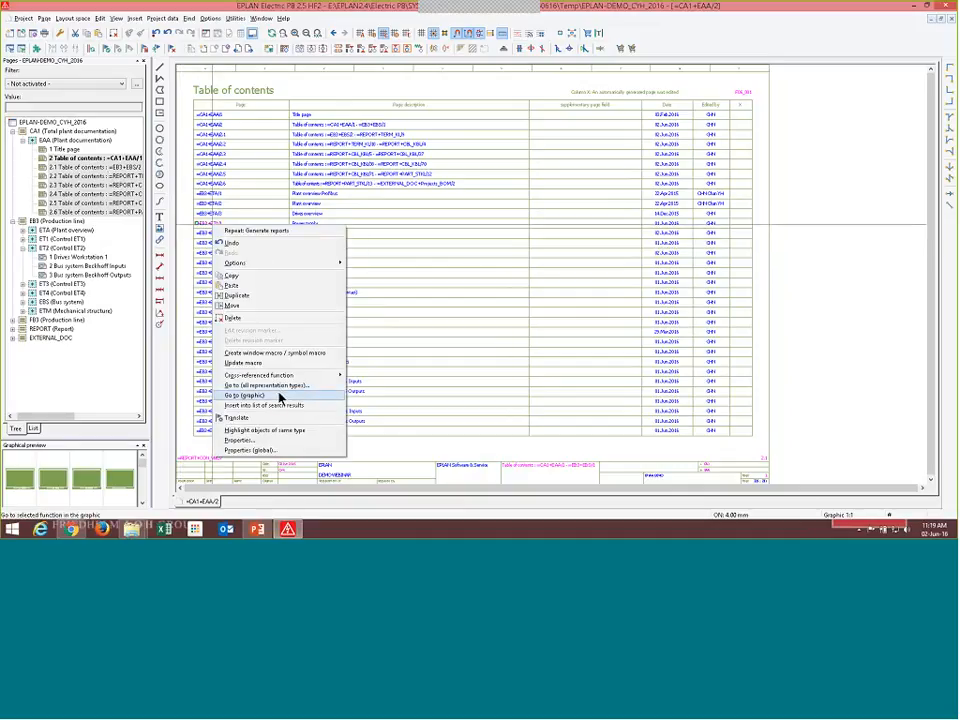
click(280, 396)
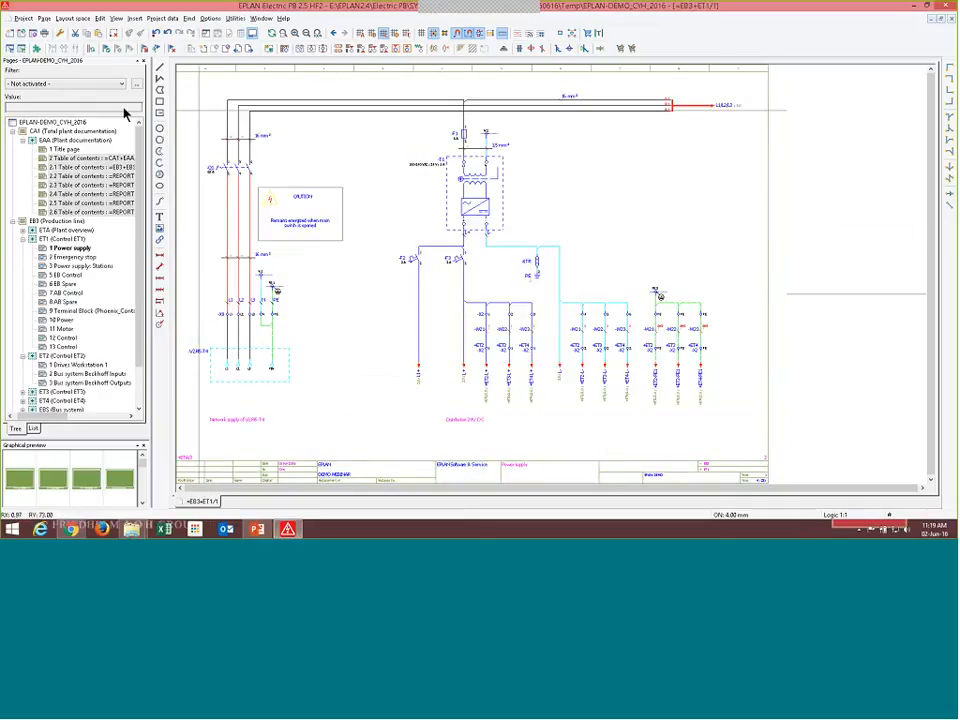
click(150, 49)
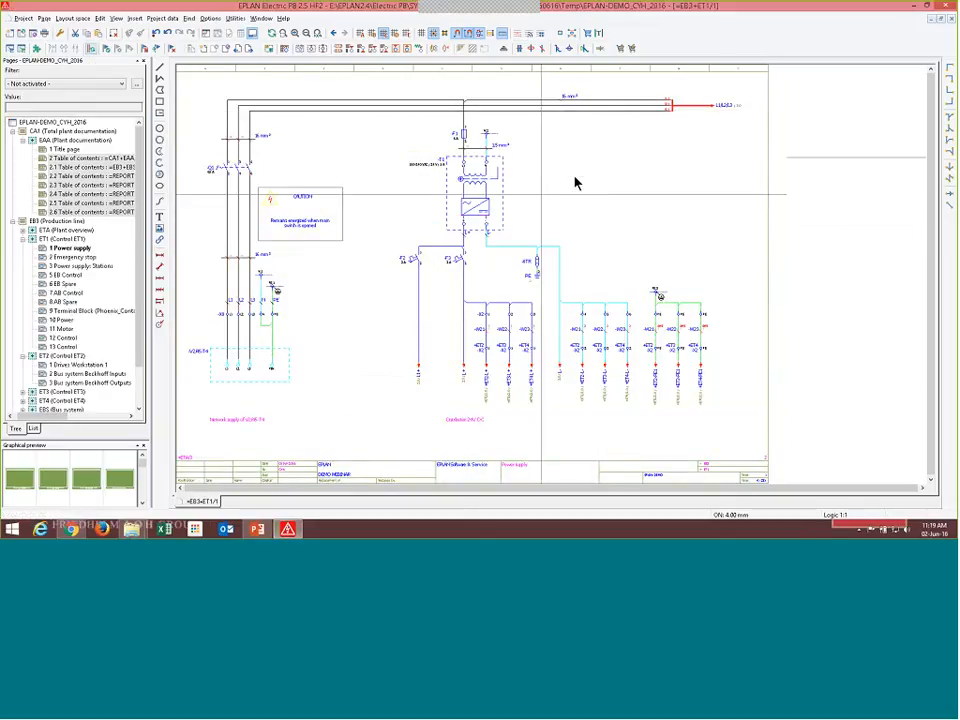
Examine the single-line drives on the Drives overview page under ETA, and compare them with the ET1 Power supply page.
double_click(77, 232)
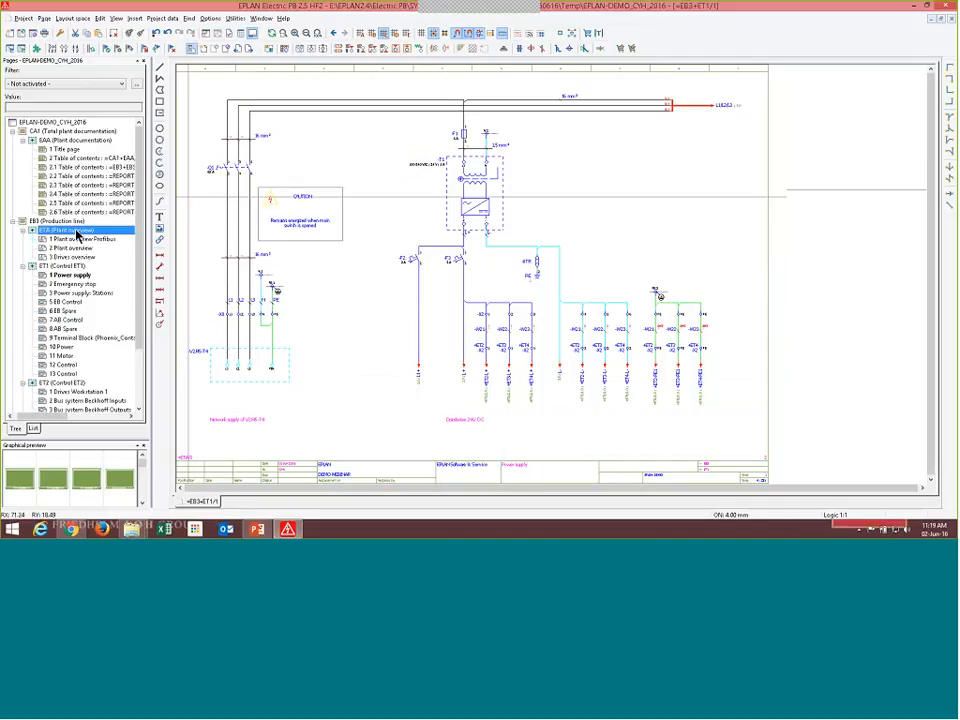
click(72, 257)
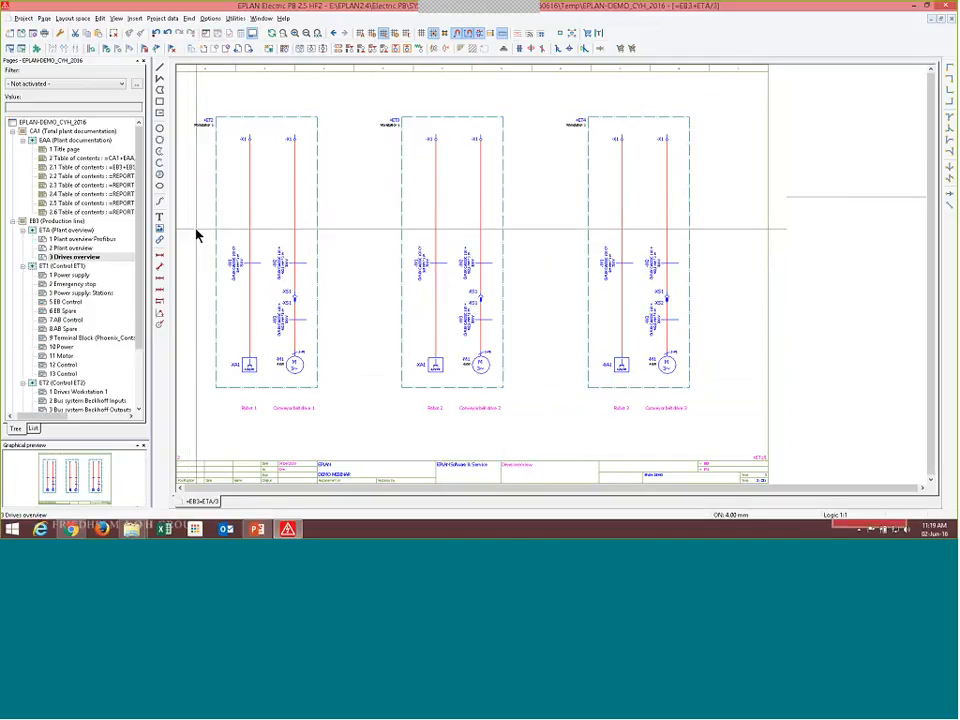
scroll(197, 231, down, 1)
scroll(197, 231, up, 2)
scroll(480, 147, up, 3)
scroll(481, 150, down, 1)
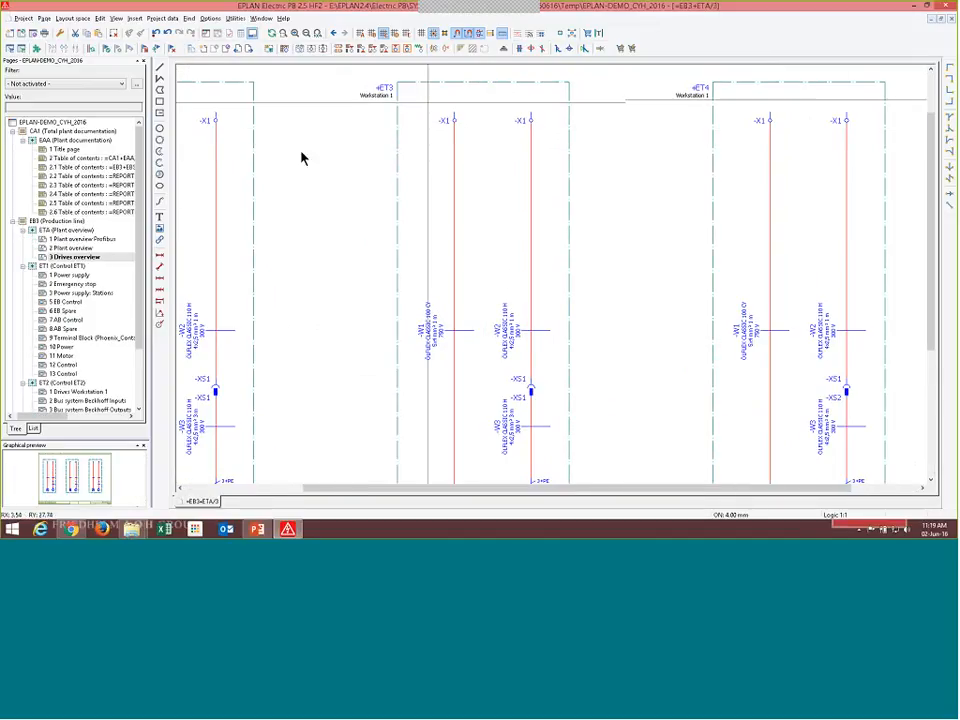
scroll(465, 225, down, 2)
click(68, 276)
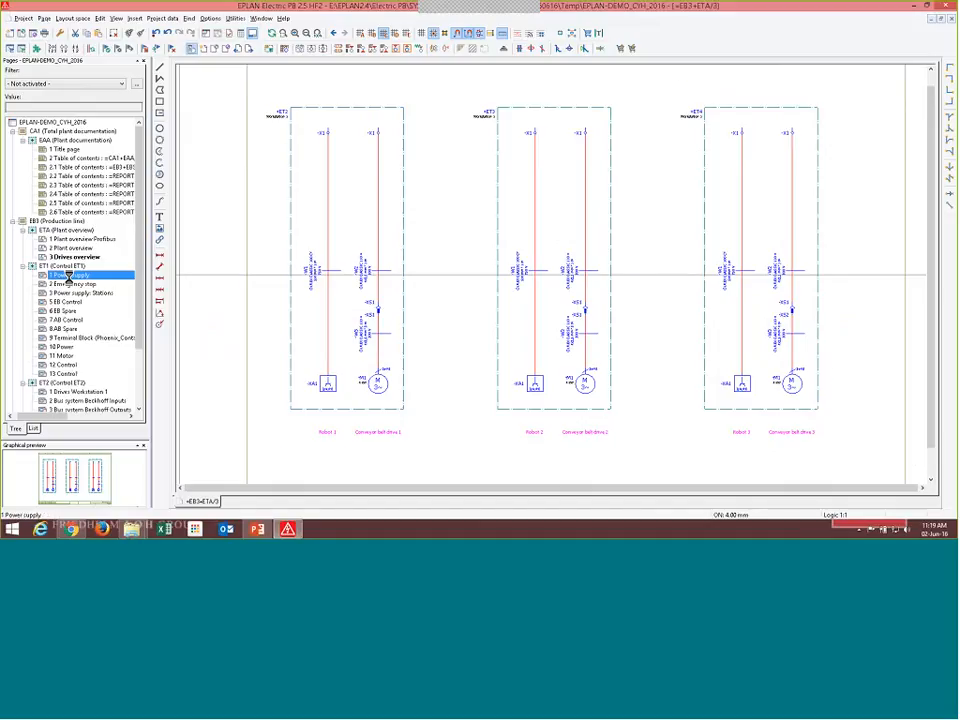
scroll(435, 316, down, 1)
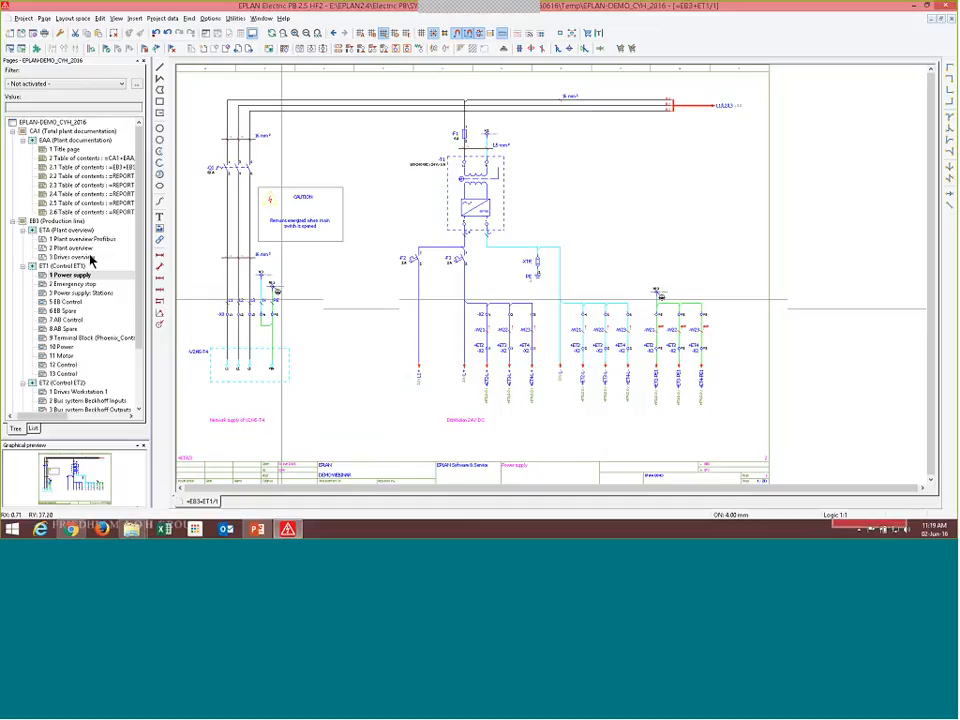
Follow motor M1 of conveyor belt drive 1 back and forth between the Drives overview and Drives Workstation 1 pages.
click(88, 257)
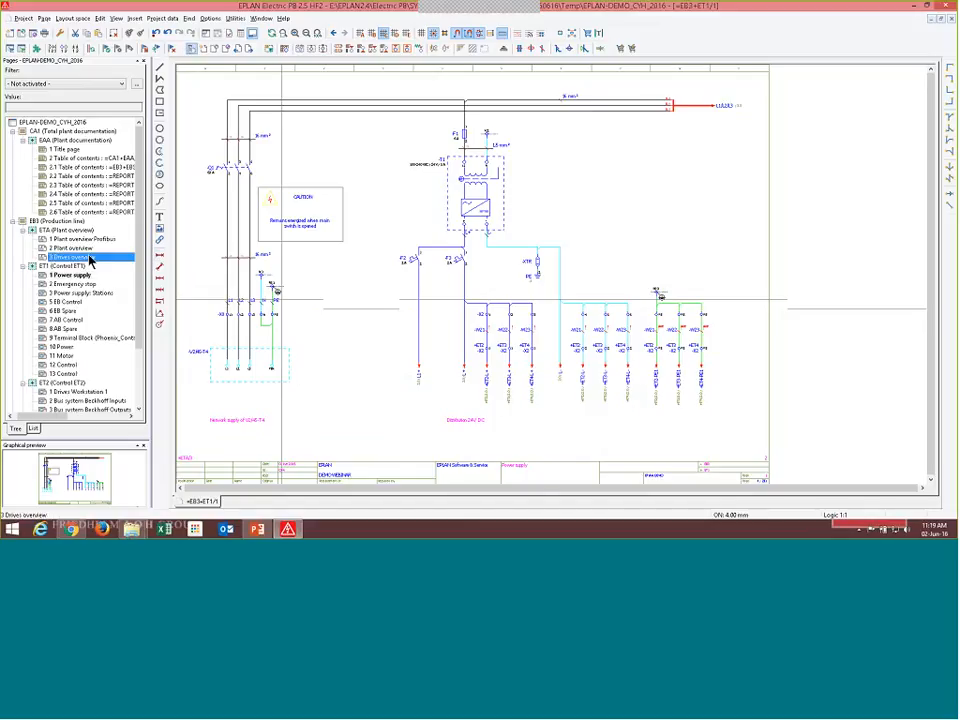
scroll(290, 362, up, 3)
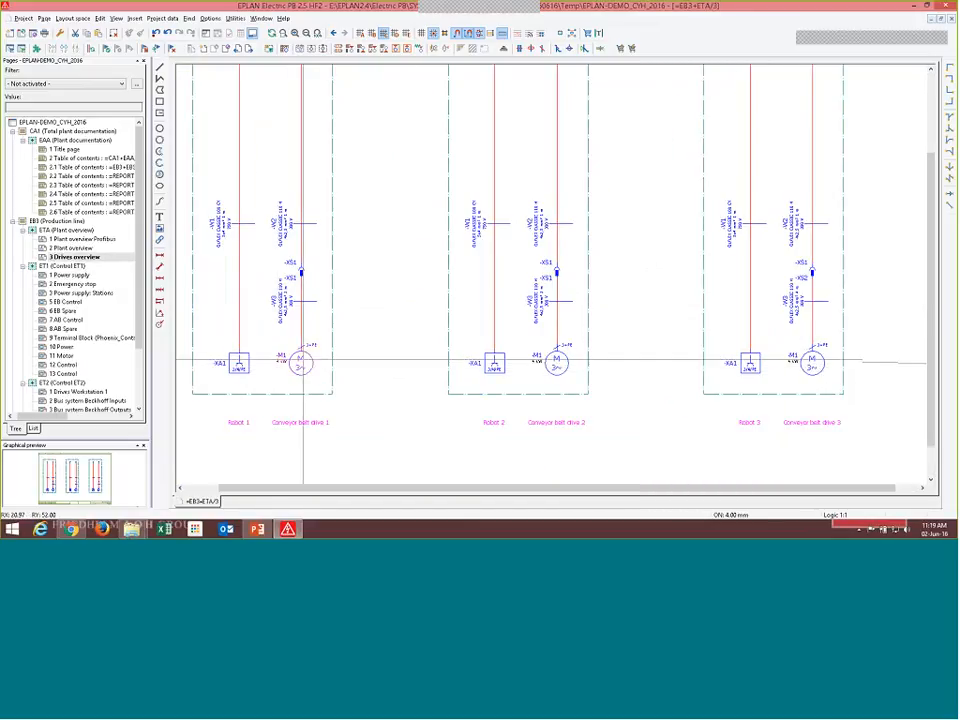
key(f)
scroll(551, 274, down, 2)
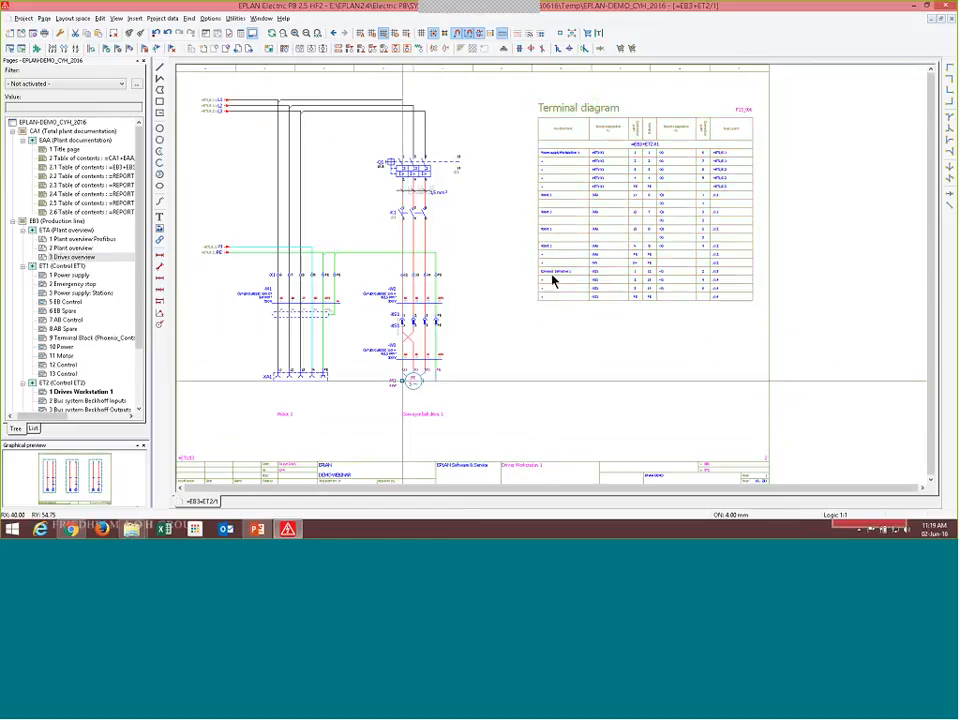
key(f)
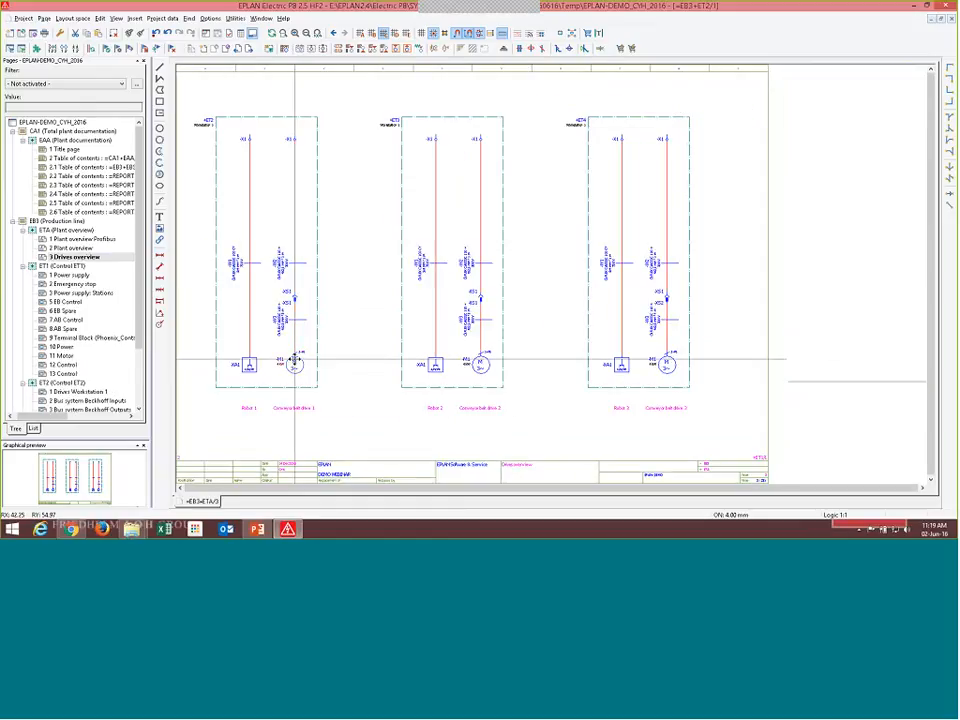
key(f)
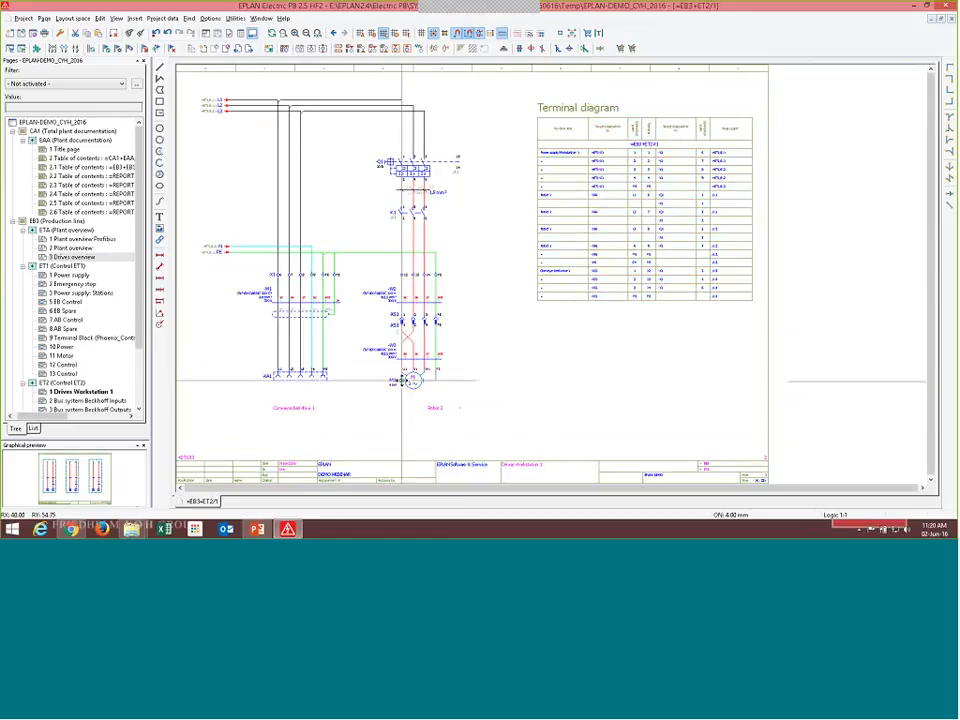
key(f)
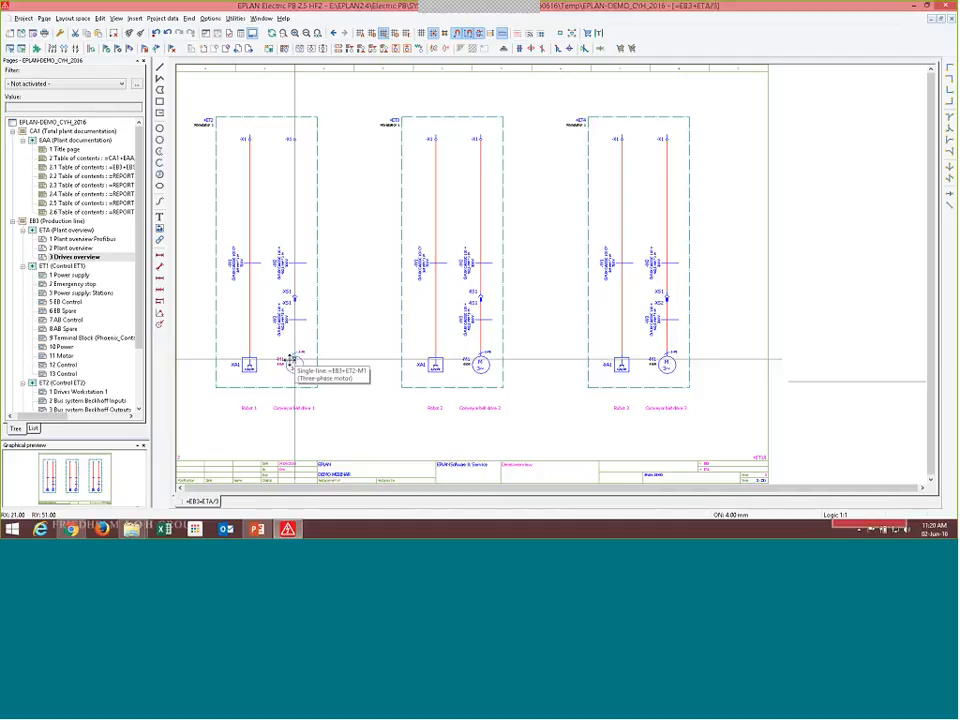
Open the ET1 Power supply page and examine the L1/L2/L3 interruption point and its cross-reference.
click(74, 274)
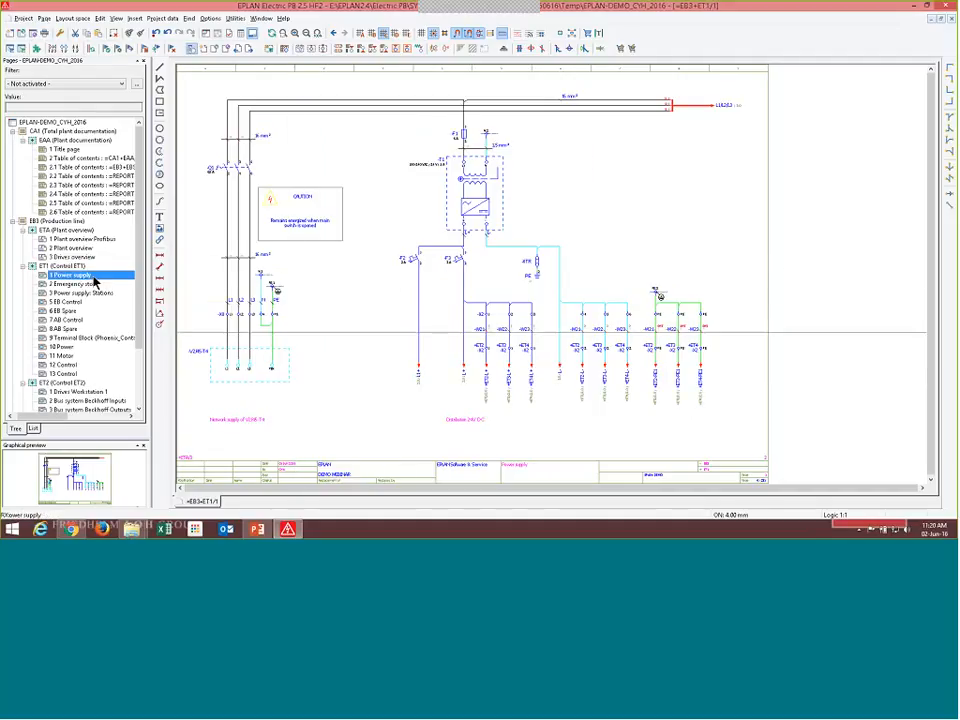
click(741, 158)
scroll(783, 82, up, 2)
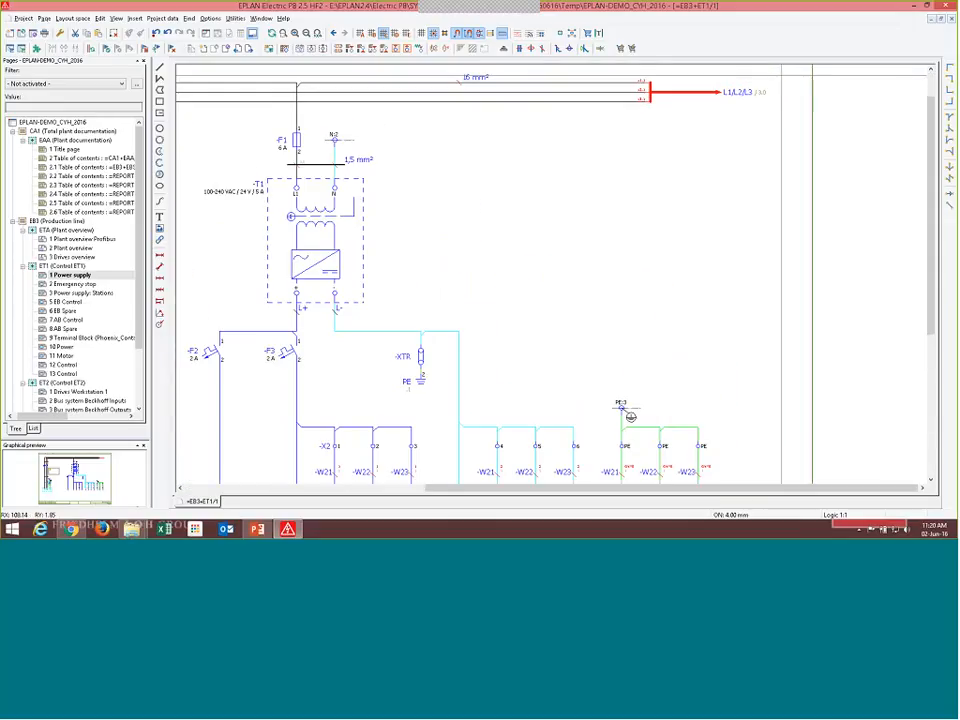
scroll(671, 343, down, 1)
scroll(692, 238, down, 2)
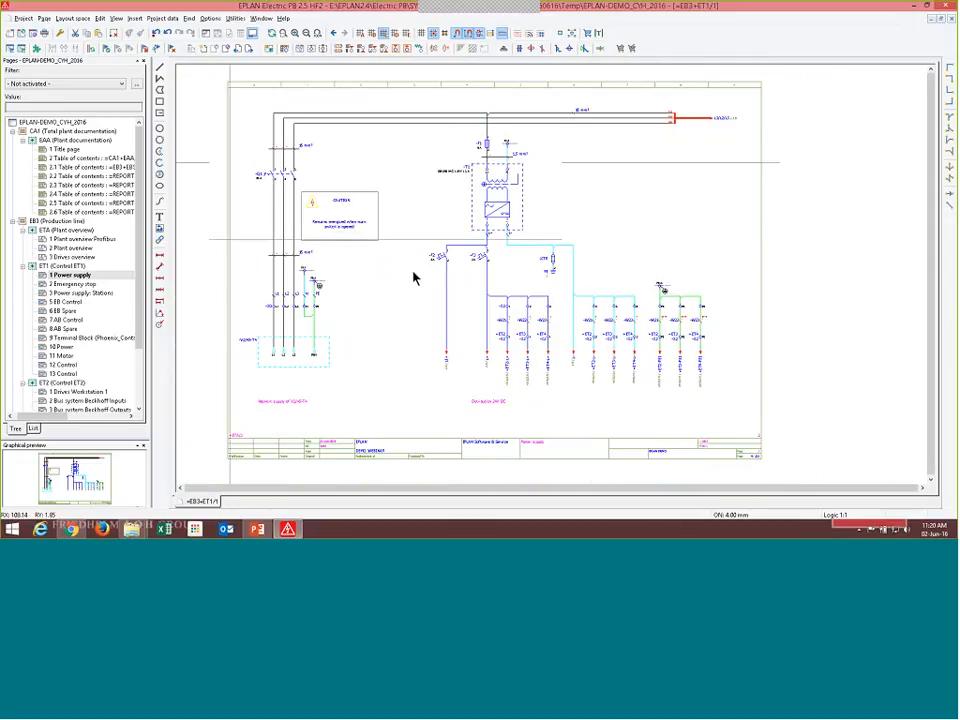
scroll(775, 95, up, 2)
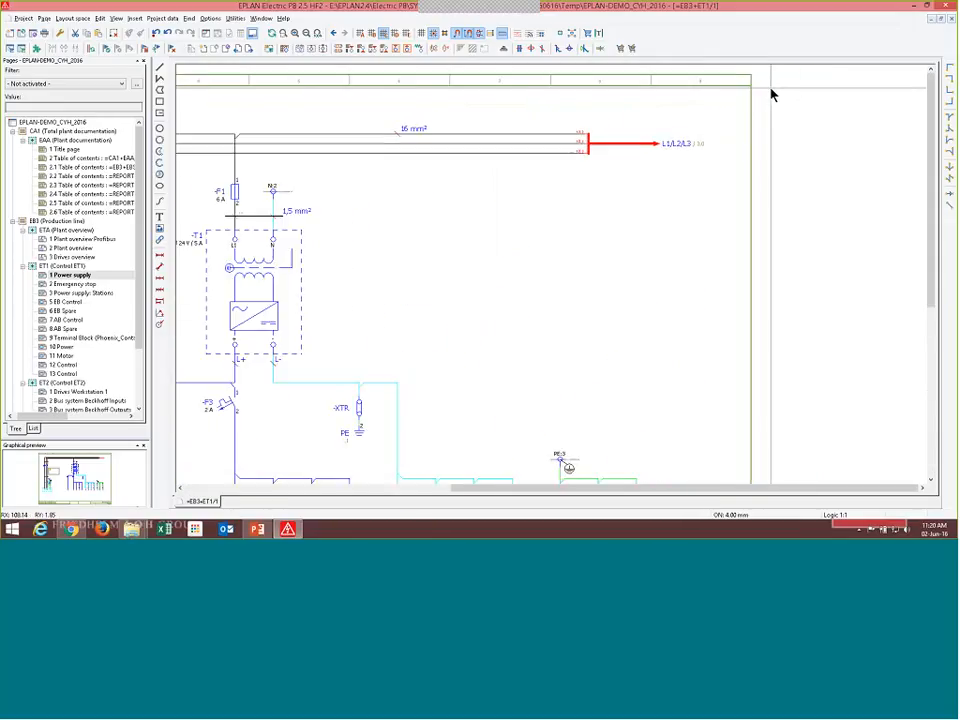
scroll(772, 95, up, 3)
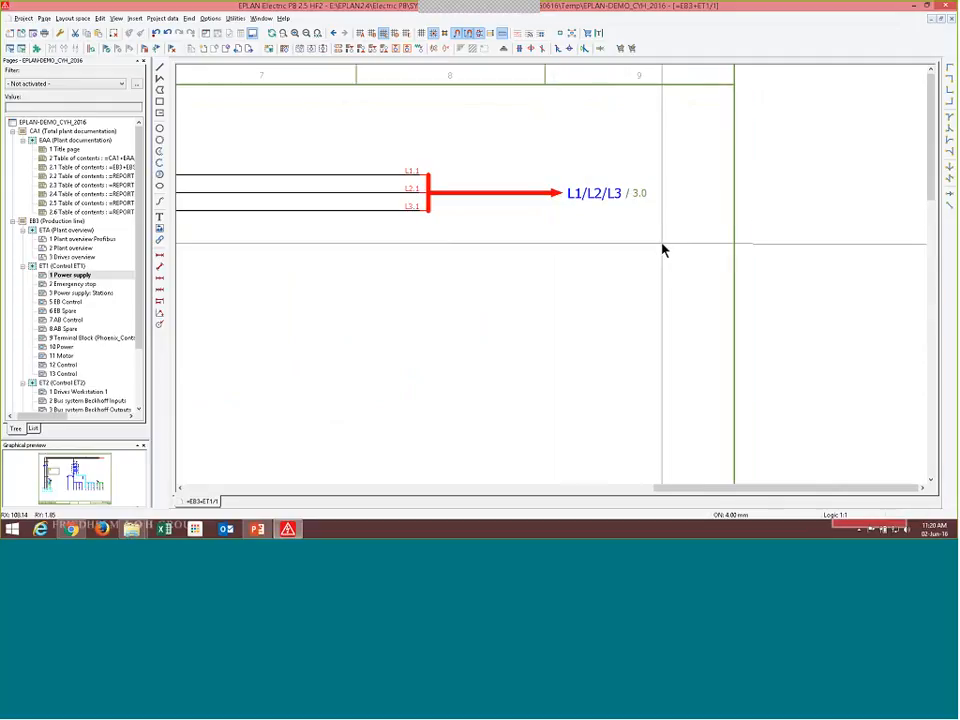
scroll(674, 317, down, 1)
scroll(681, 229, up, 1)
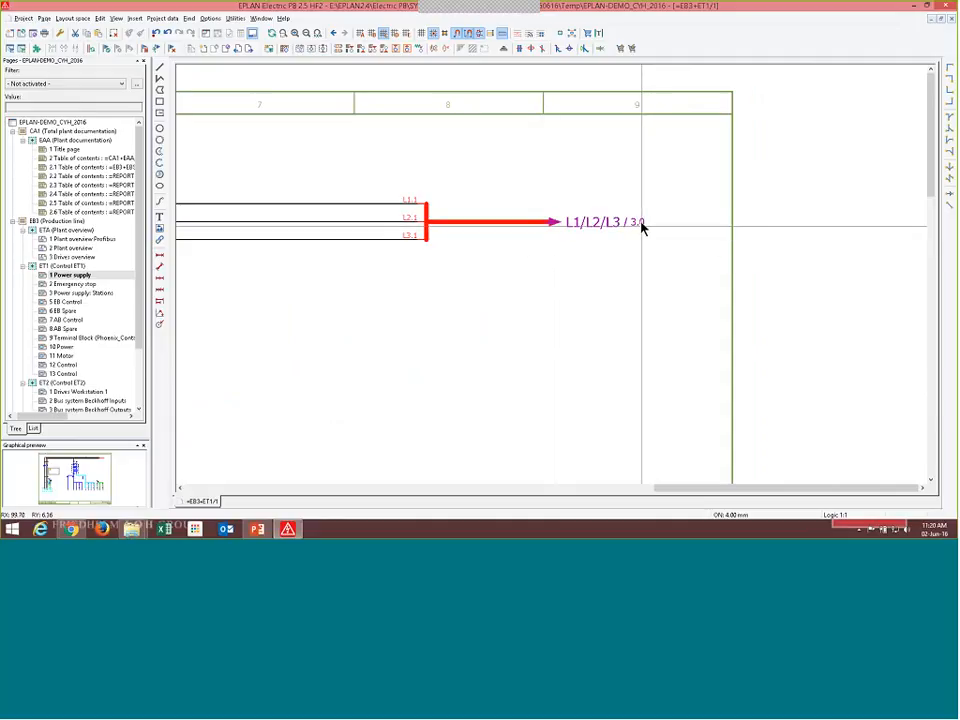
Follow the L1/L2/L3 cross-reference back and forth between the Power supply and Power supply: Stations pages.
ctrl+click(641, 226)
scroll(551, 274, down, 3)
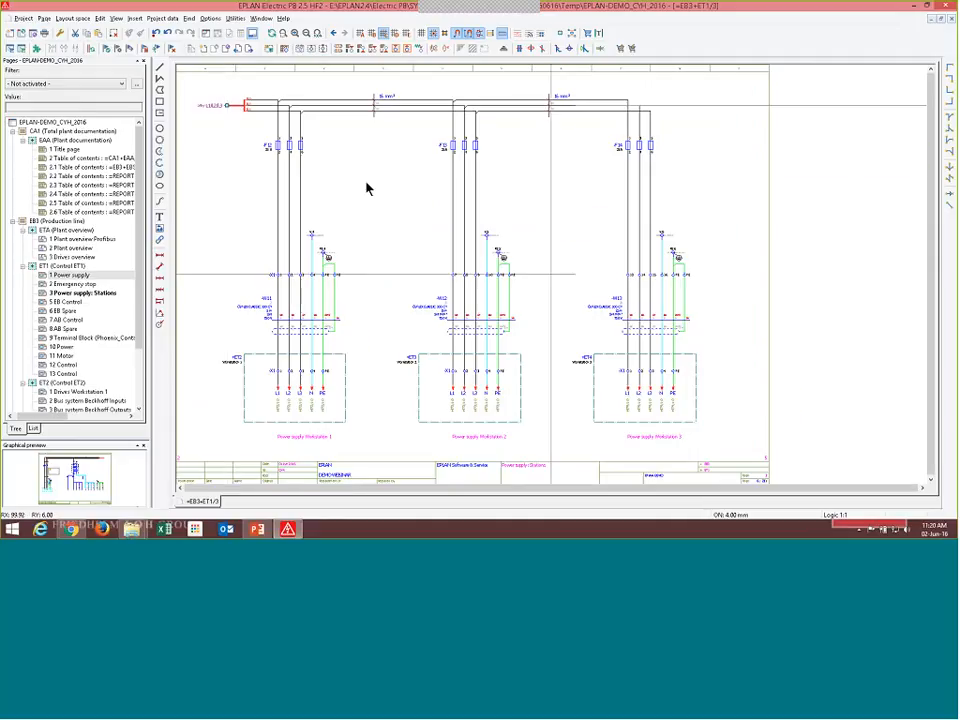
ctrl+click(199, 105)
ctrl+click(711, 105)
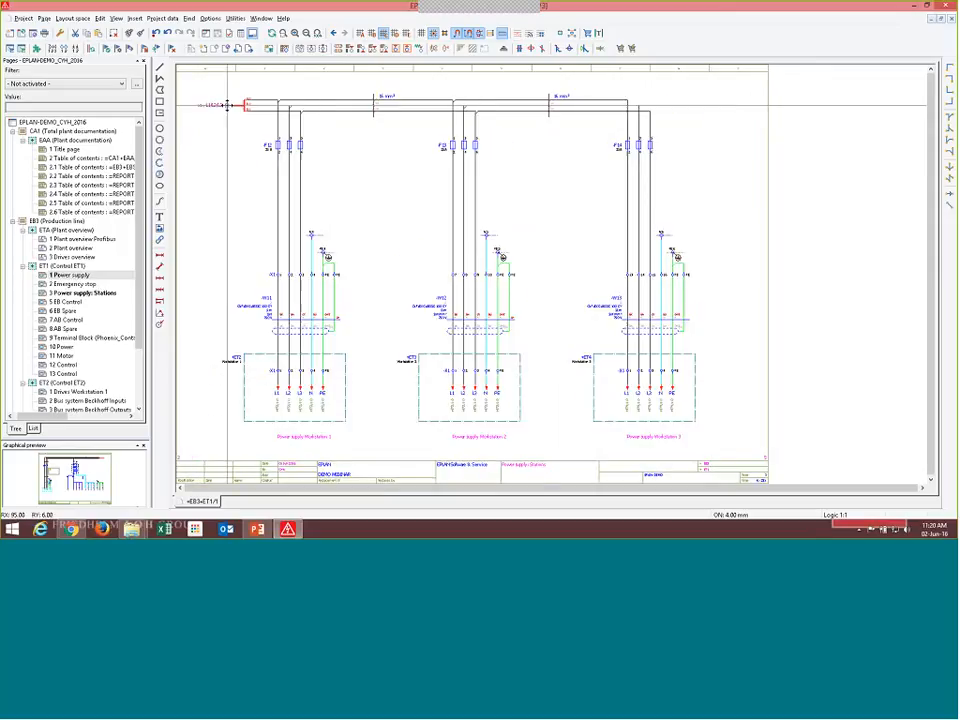
ctrl+click(229, 105)
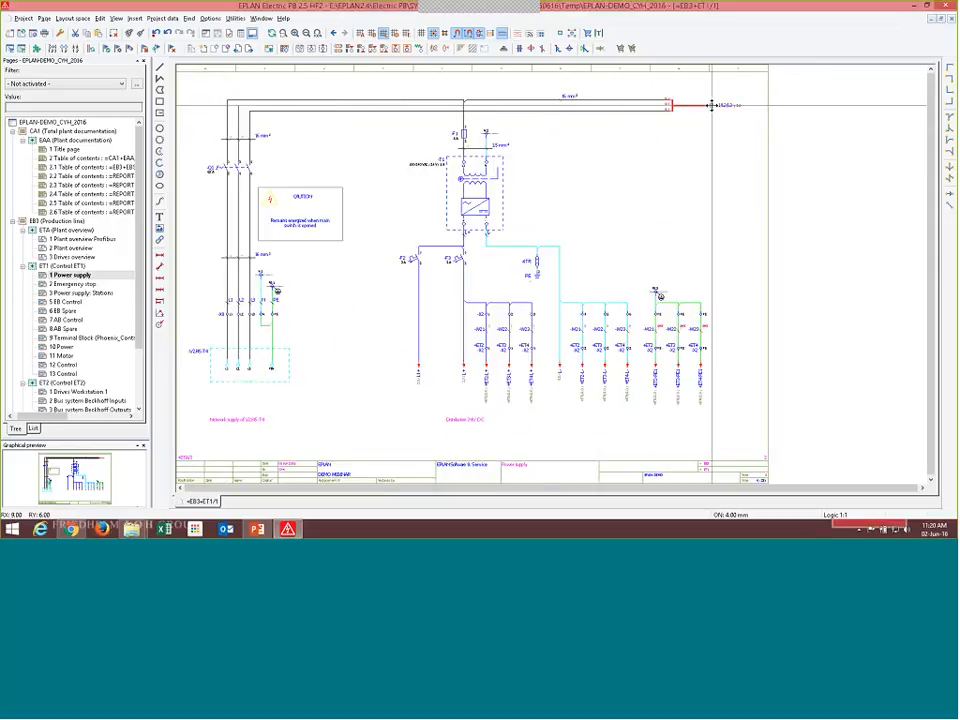
Jump between the Power supply page's L1/L2/L3 interruption point and its counterpart on the Power supply: Stations page once more.
ctrl+click(711, 105)
ctrl+click(229, 105)
ctrl+click(711, 105)
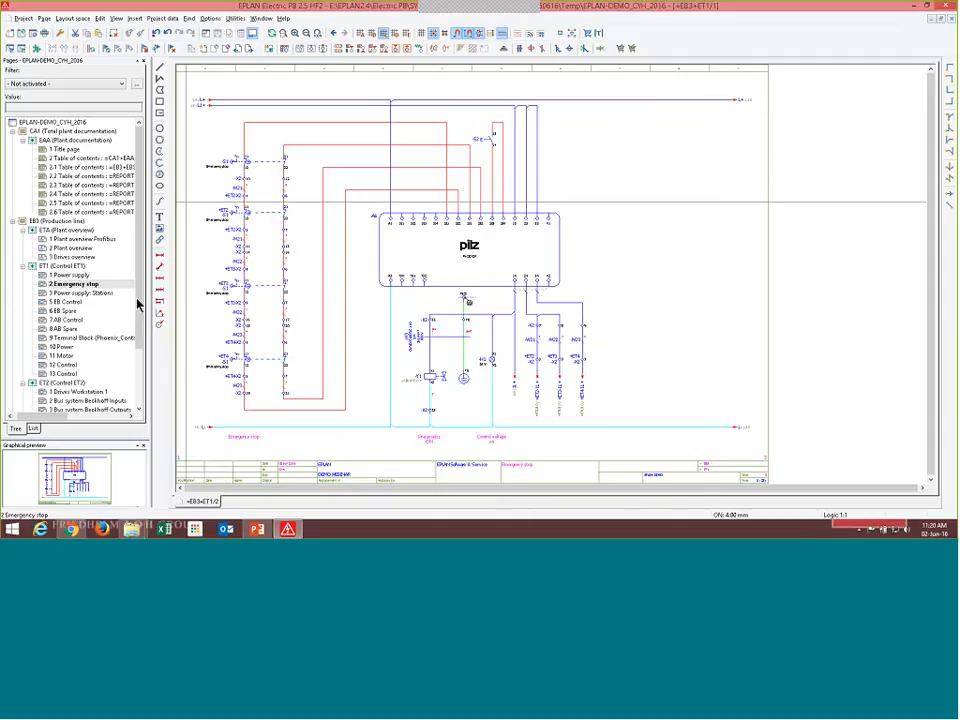
View the AB Spare page and the EB Spare page under ET1.
double_click(68, 329)
click(70, 319)
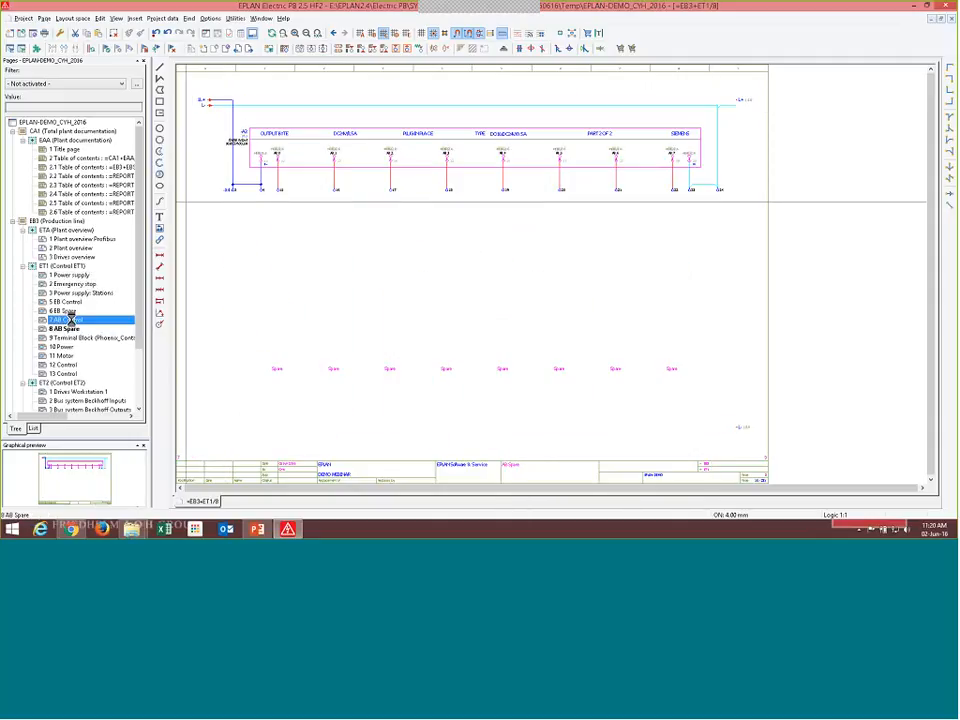
double_click(69, 311)
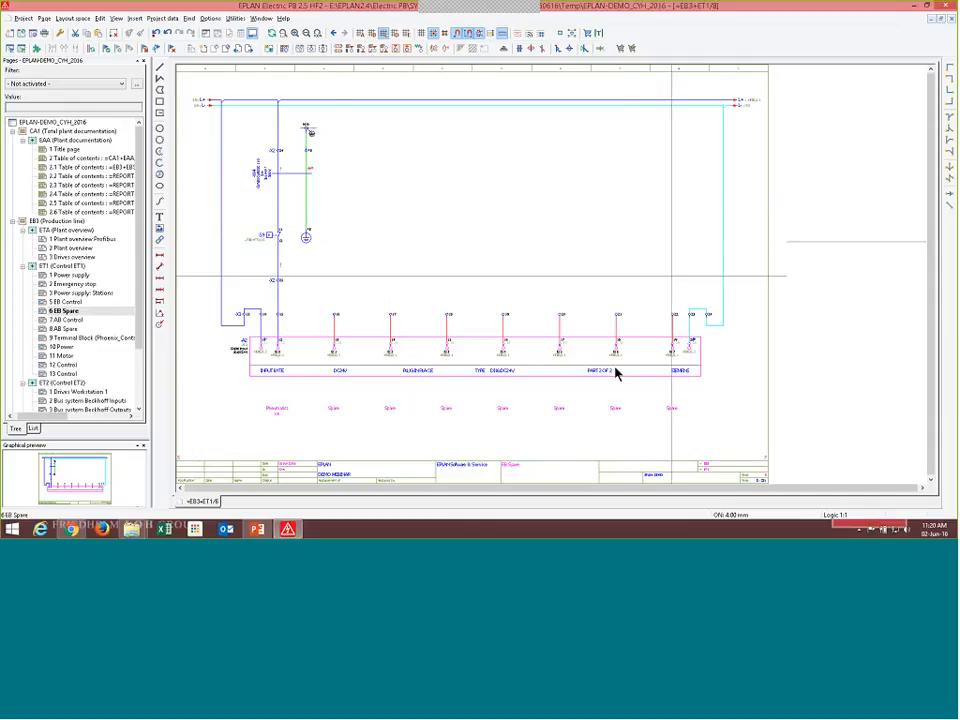
Page forward through the ET1 schematics to the empty page 10 Power.
key(Page_Down)
key(Page_Down)
key(Page_Down)
key(Page_Down)
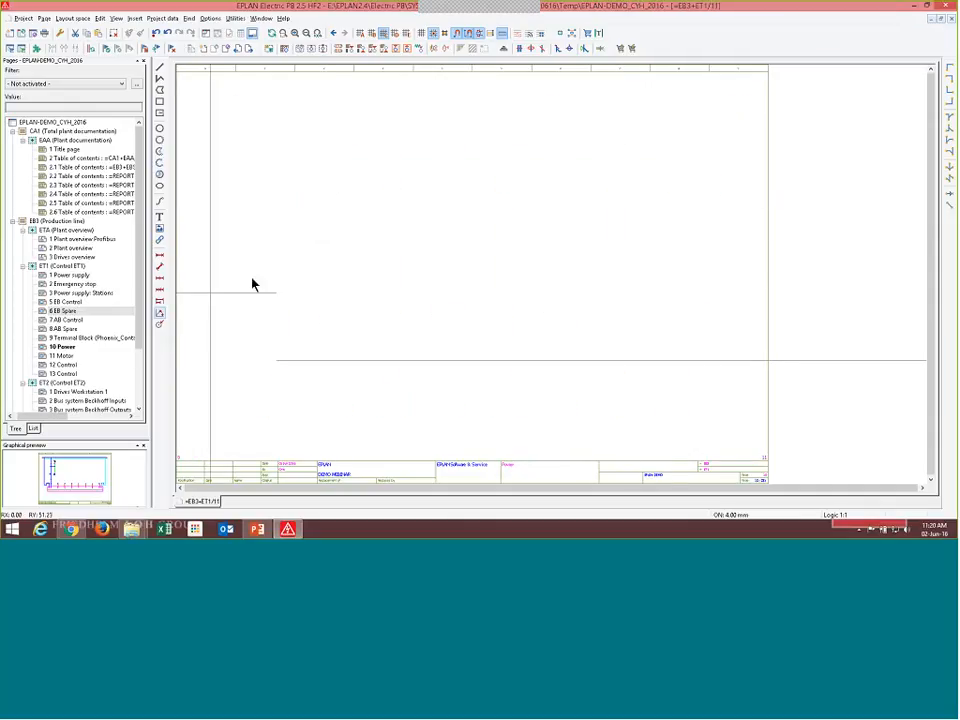
key(Page_Up)
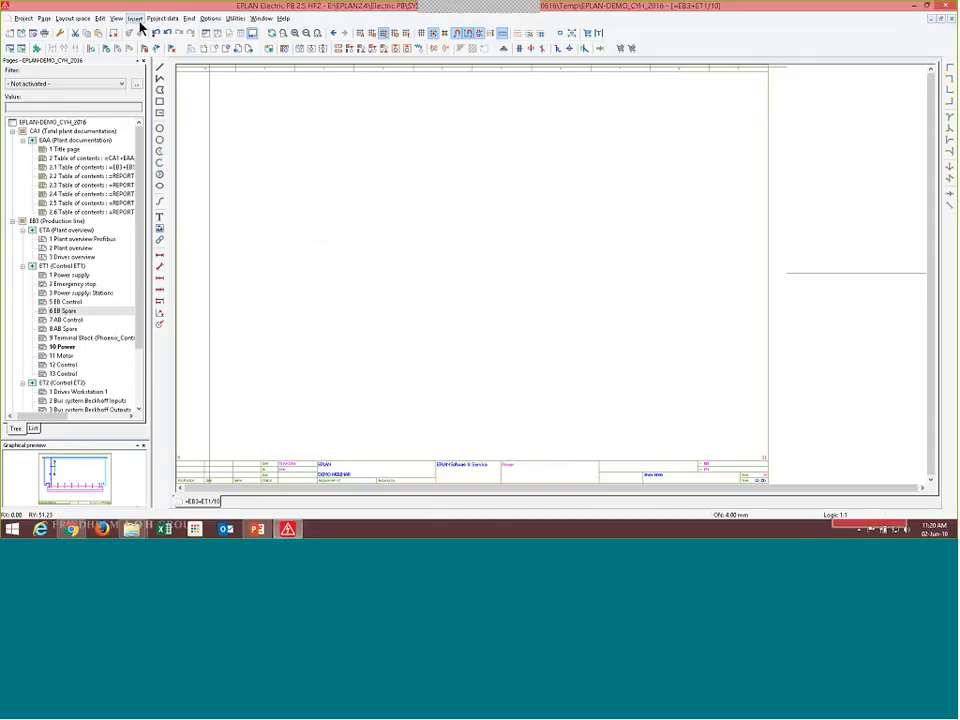
Start inserting a symbol and expand the IEC_symbol library's Electrical engineering group down to Protection device.
click(135, 19)
click(144, 31)
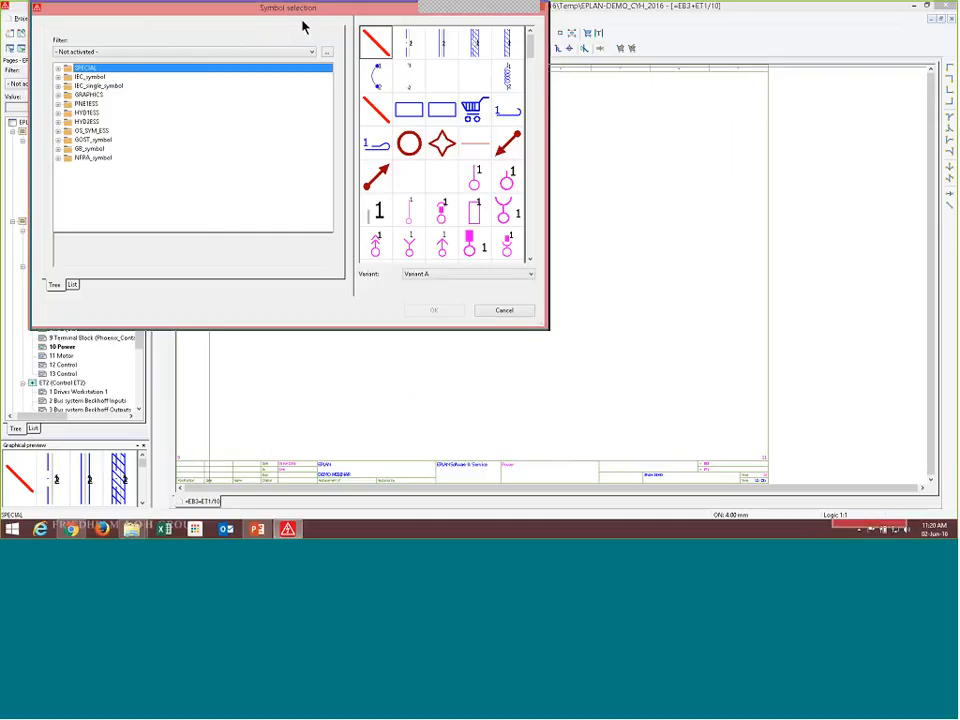
drag(302, 20, 432, 97)
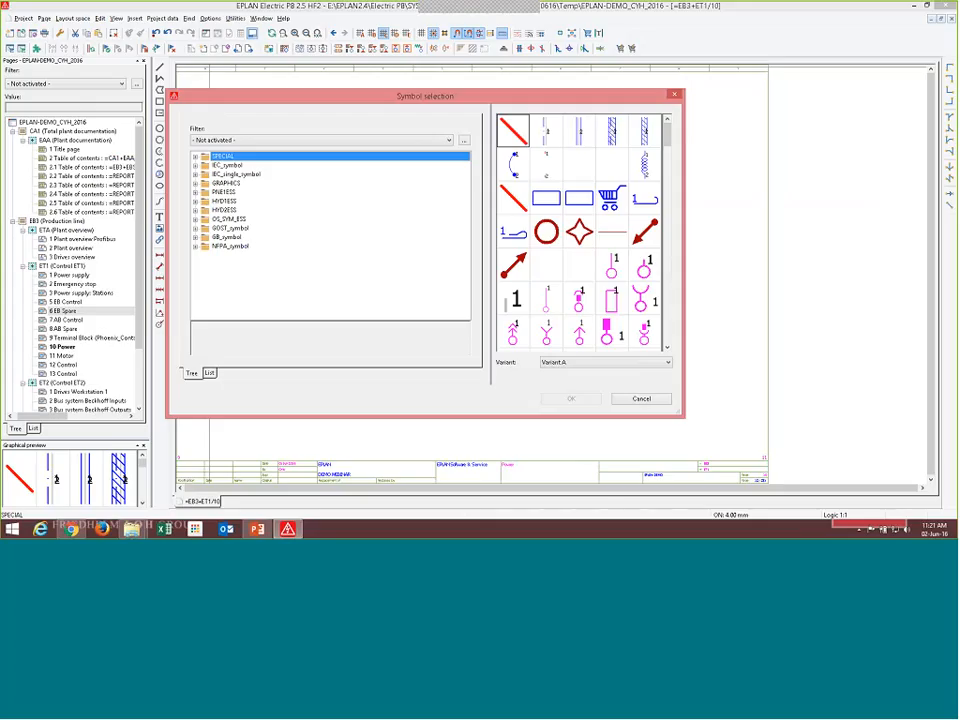
click(195, 165)
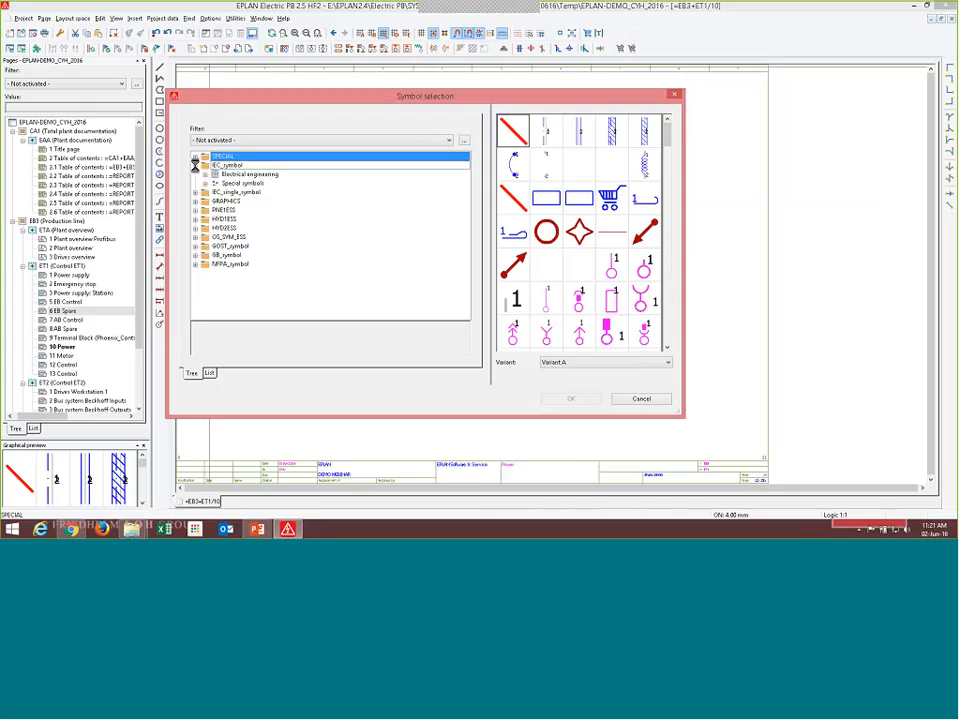
click(210, 175)
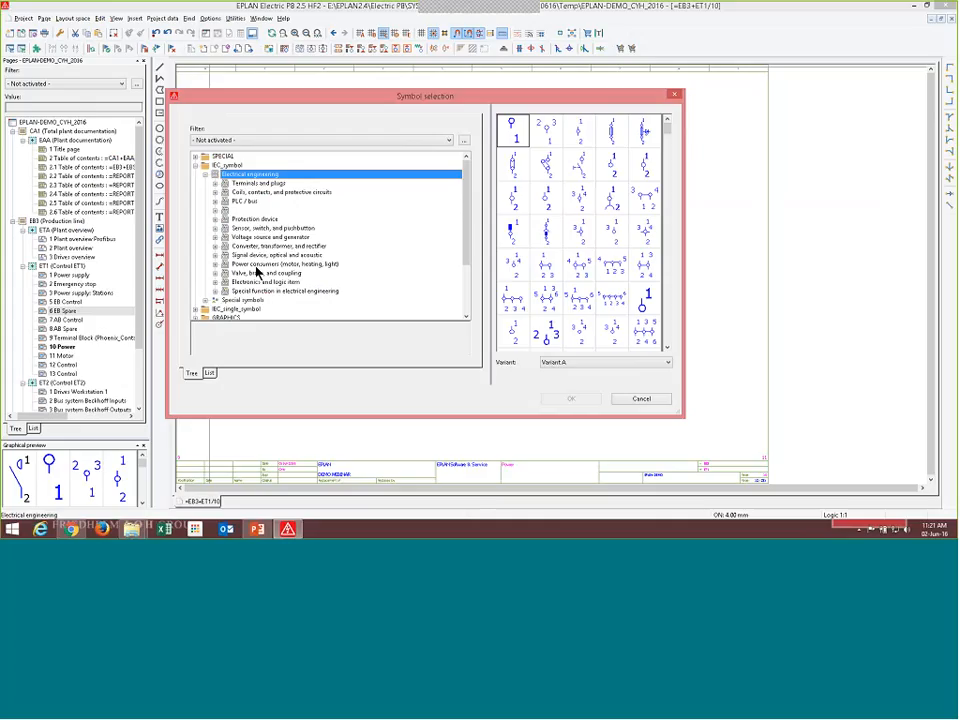
click(254, 219)
double_click(254, 219)
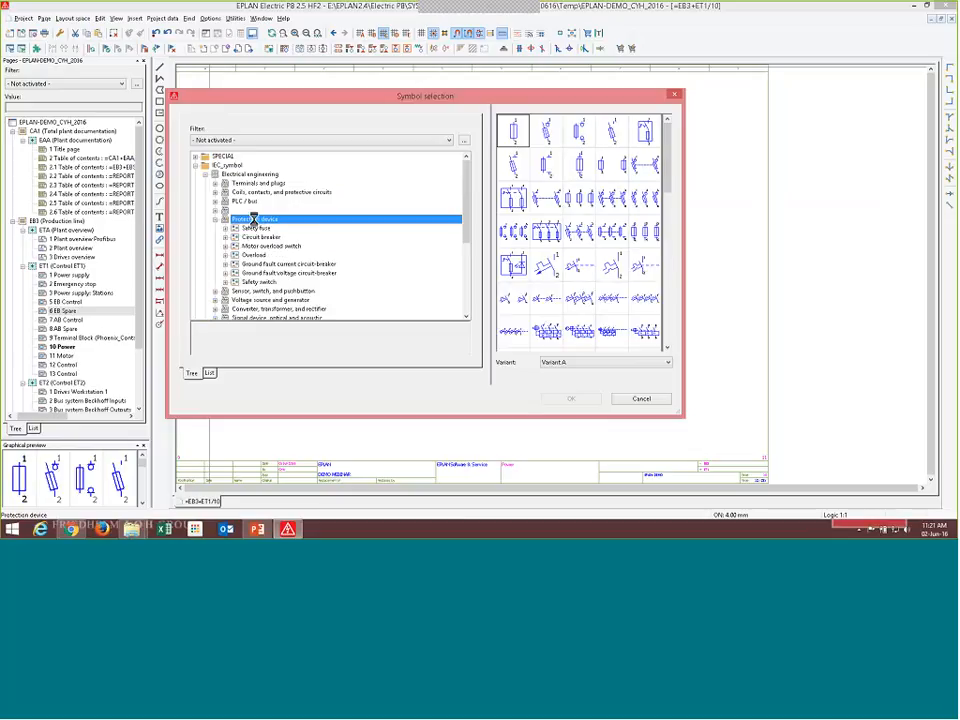
Choose the three-pole circuit breaker symbol FAH3, with line for auxiliary contact, from the Triple circuit breaker group for insertion.
click(255, 228)
key(Down)
key(Right)
key(Down)
key(Down)
key(Down)
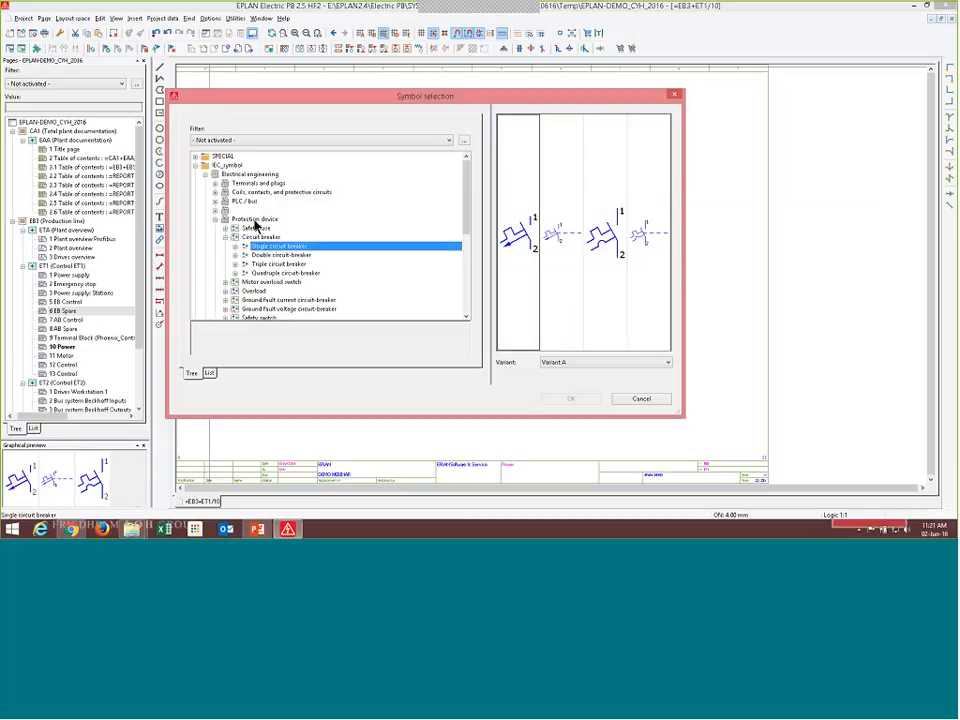
key(Right)
key(Down)
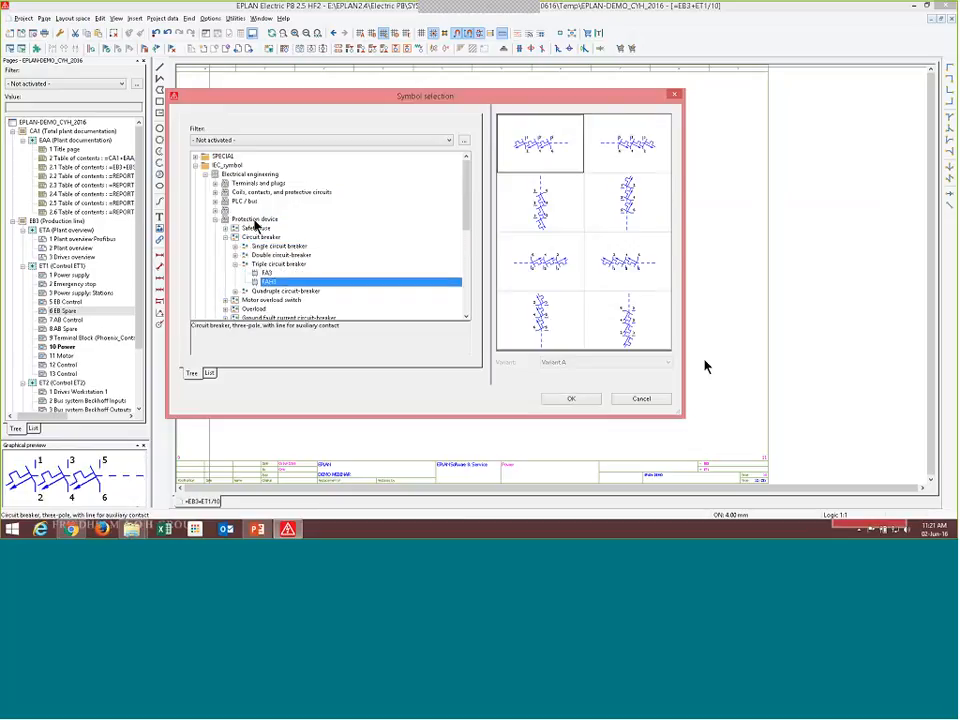
drag(678, 421, 774, 443)
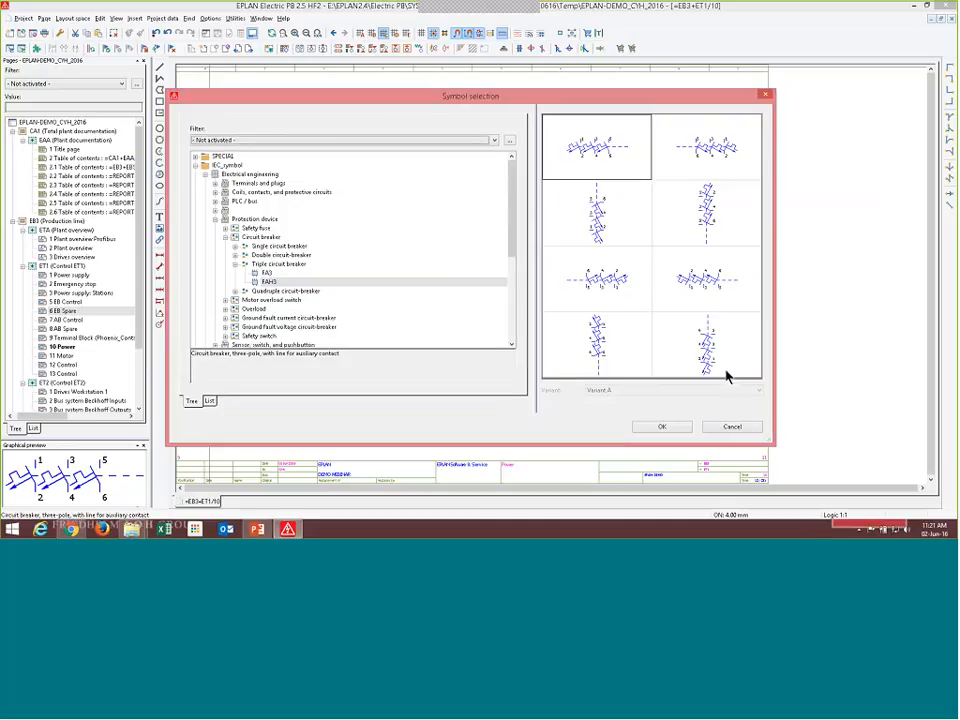
click(270, 282)
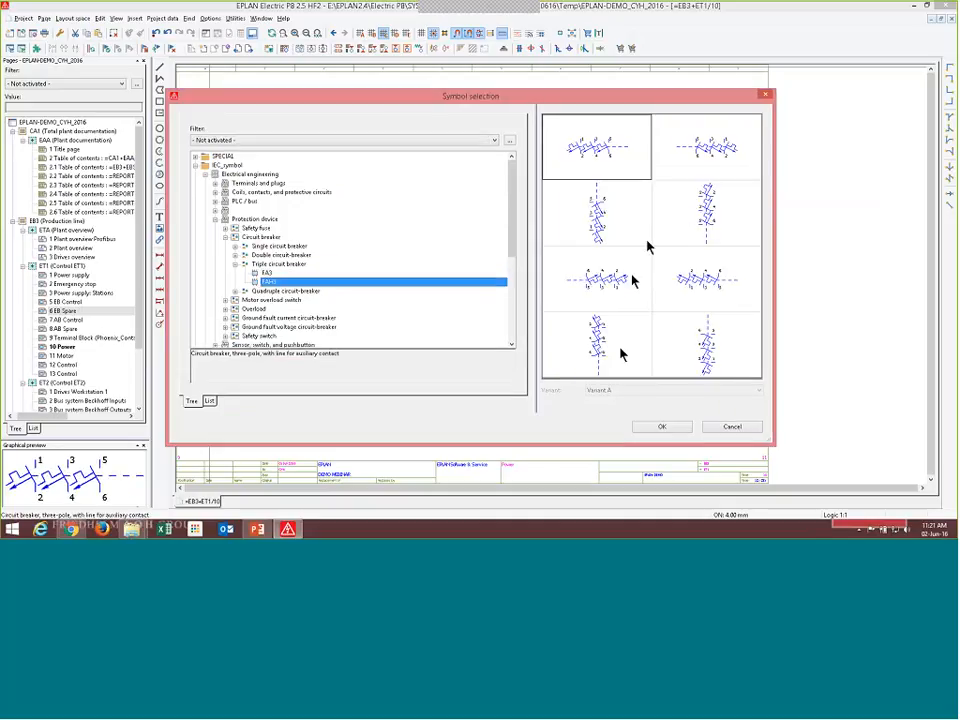
click(648, 427)
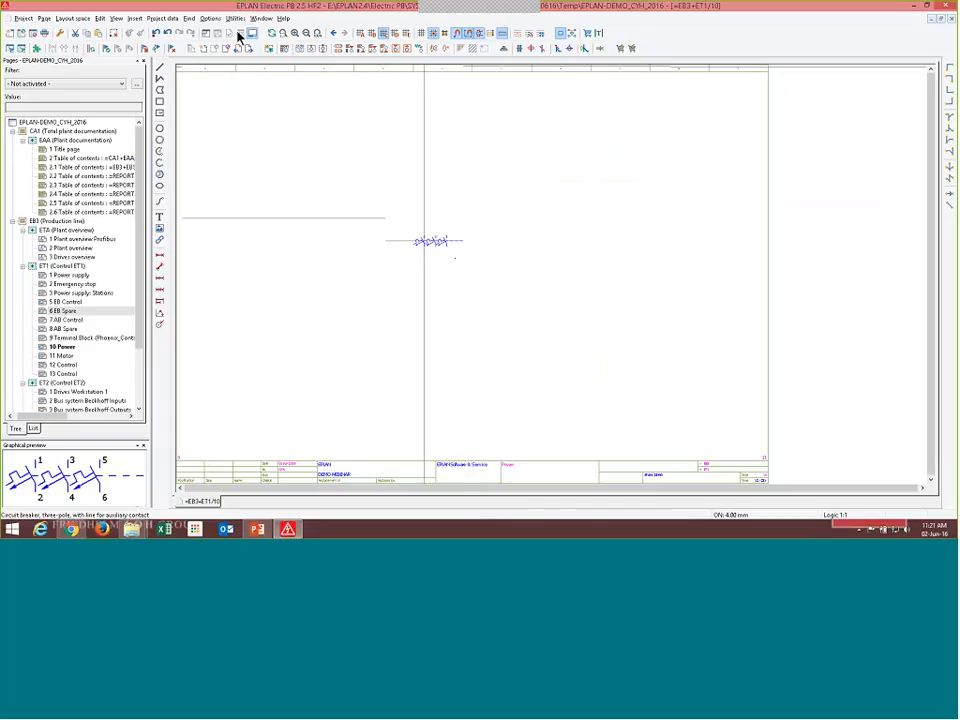
Cycle through the breaker symbol's rotated and mirrored variants and return to the horizontal variant A orientation.
scroll(424, 241, down, 2)
scroll(448, 261, up, 5)
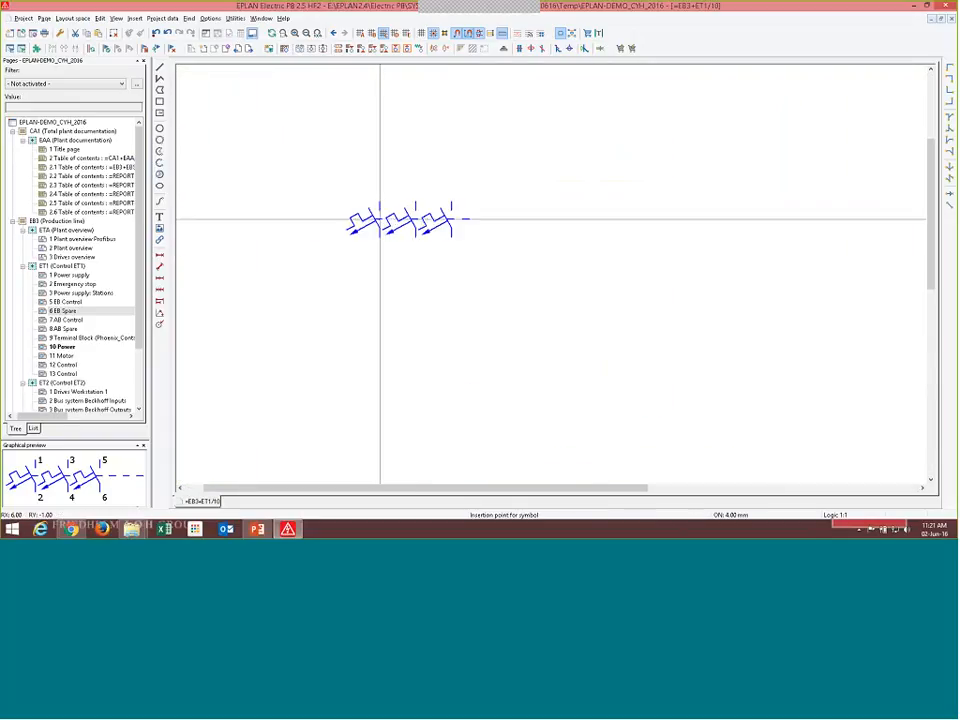
key(Tab)
key(Tab)
key(Tab)
key(Tab)
key(Tab)
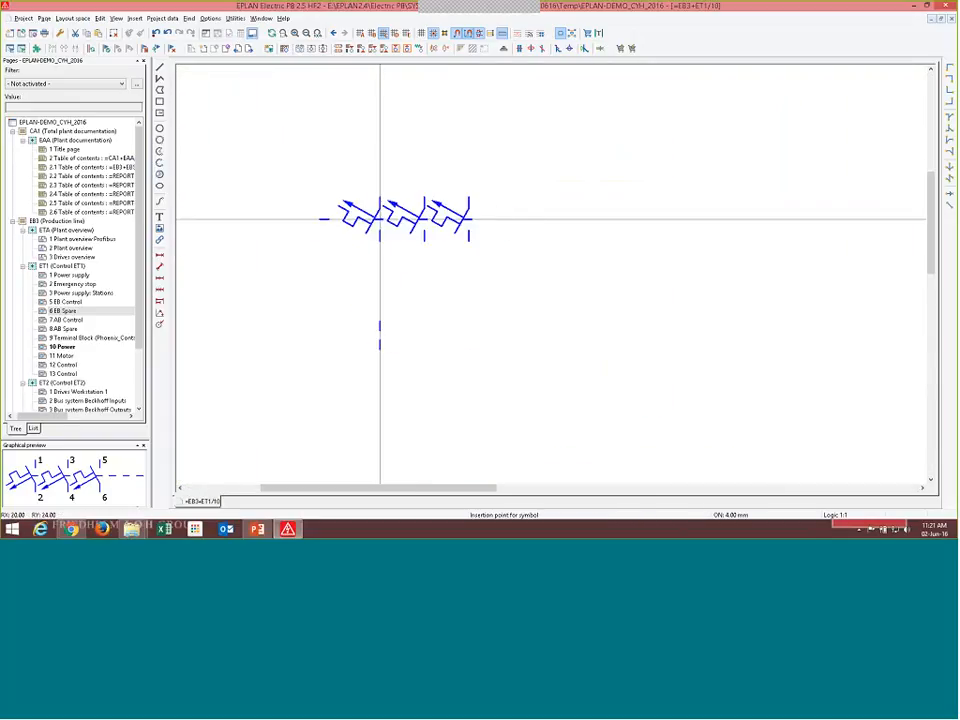
key(Tab)
key(Tab)
key(Tab)
key(Tab)
key(Tab)
key(Tab)
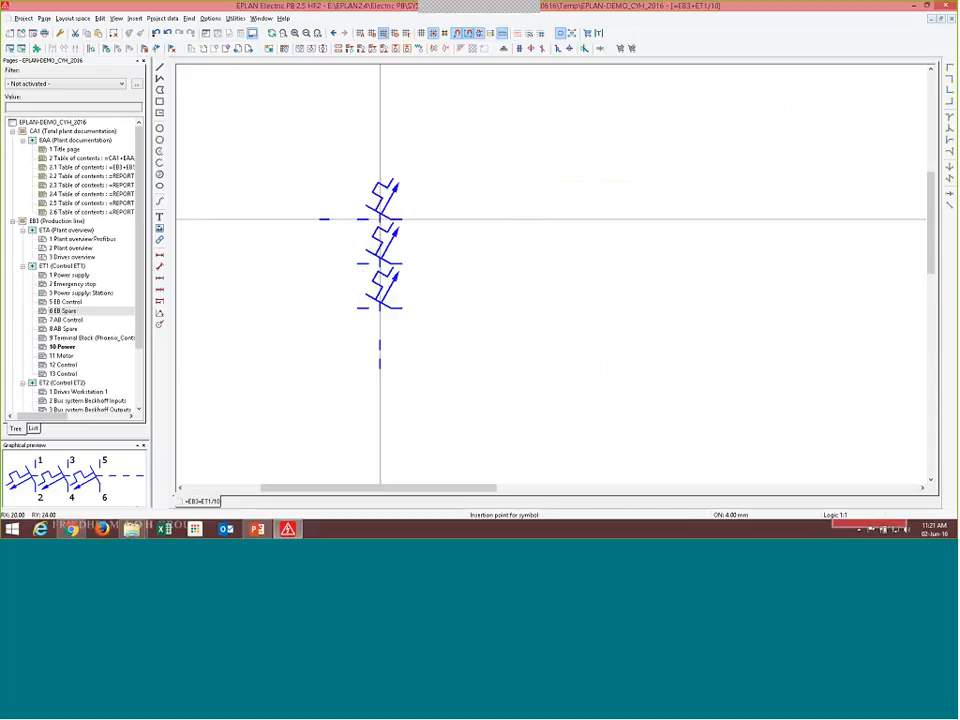
key(Tab)
key(Tab)
key(Tab)
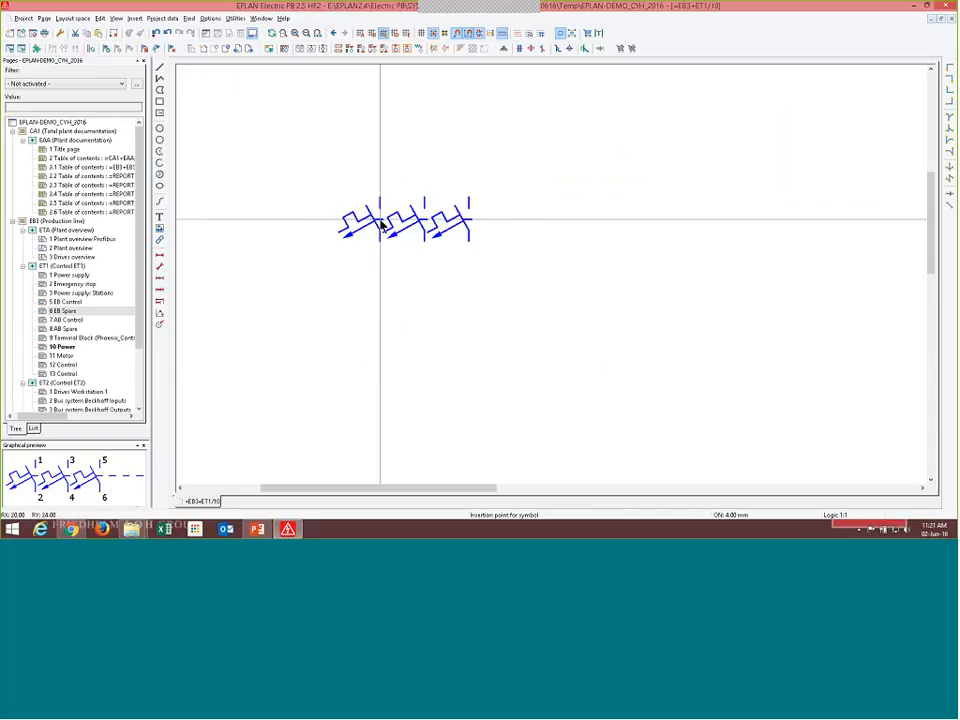
Place the breaker on the Power page with technical characteristics 100A and function text Main Breaker.
click(381, 226)
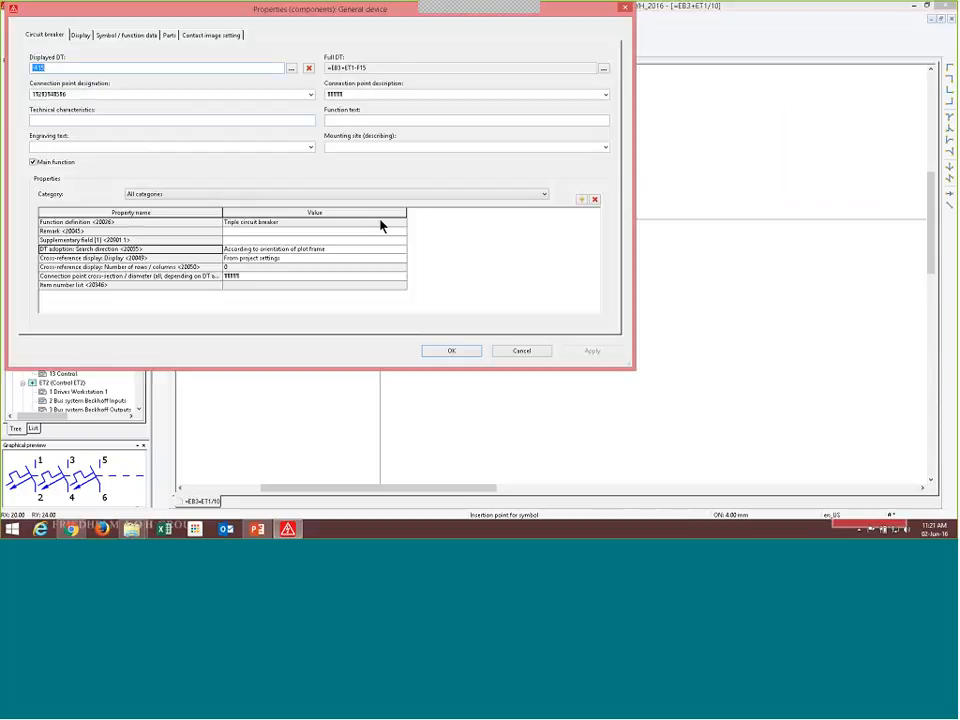
drag(209, 10, 327, 77)
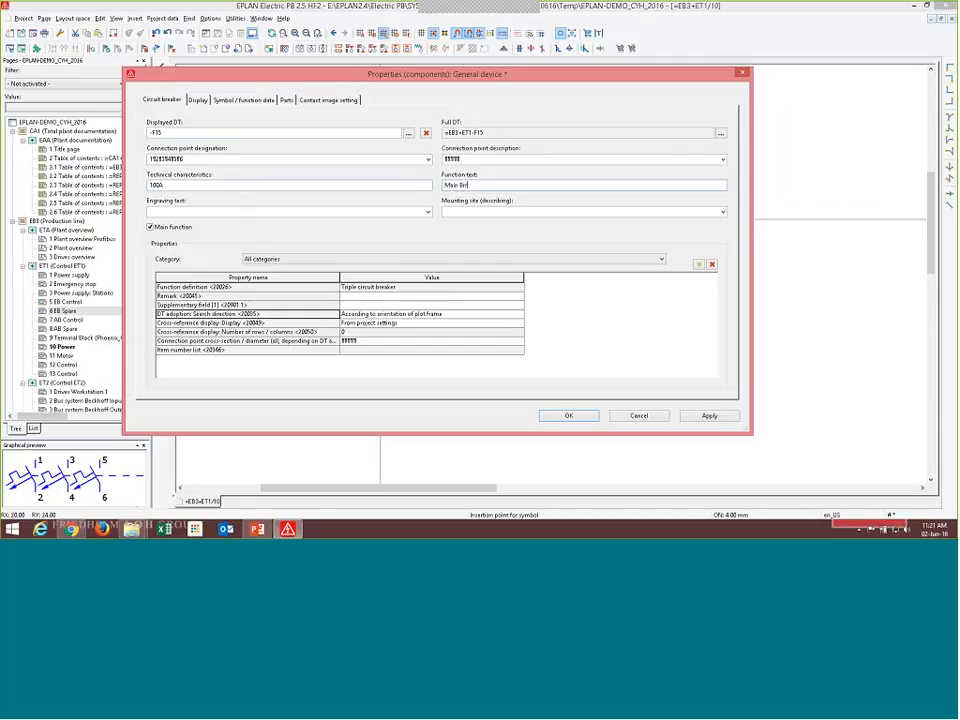
text(eaker)
key(Return)
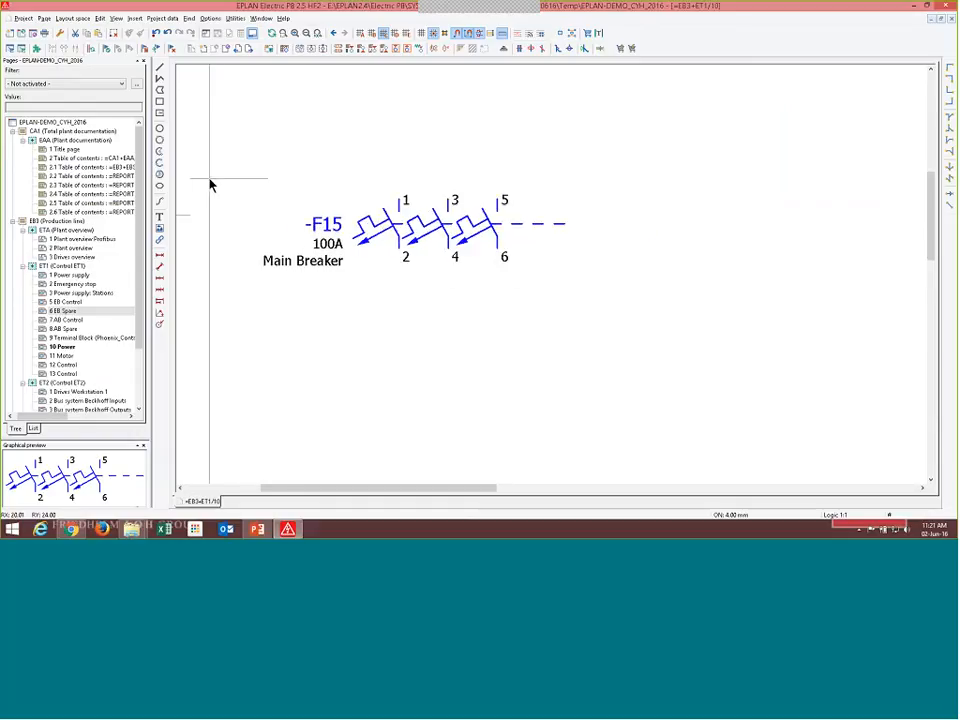
scroll(221, 188, up, 2)
scroll(221, 188, up, 1)
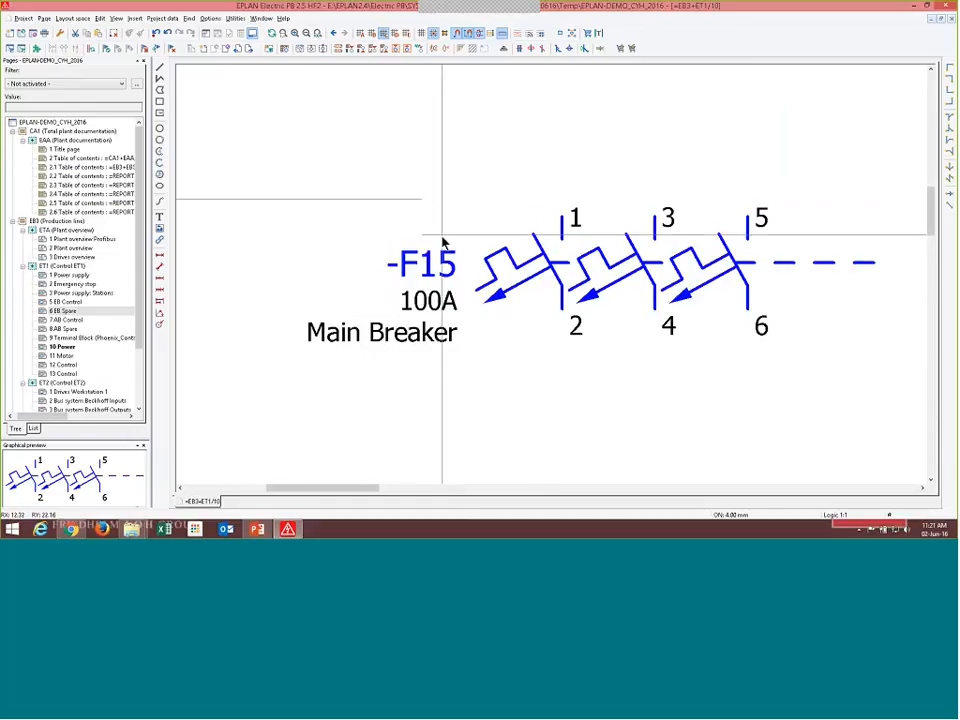
Insert a second FAH3 breaker directly below the main breaker, aligned with its poles, and accept the default properties.
scroll(444, 242, down, 1)
scroll(425, 320, down, 1)
click(134, 18)
click(150, 28)
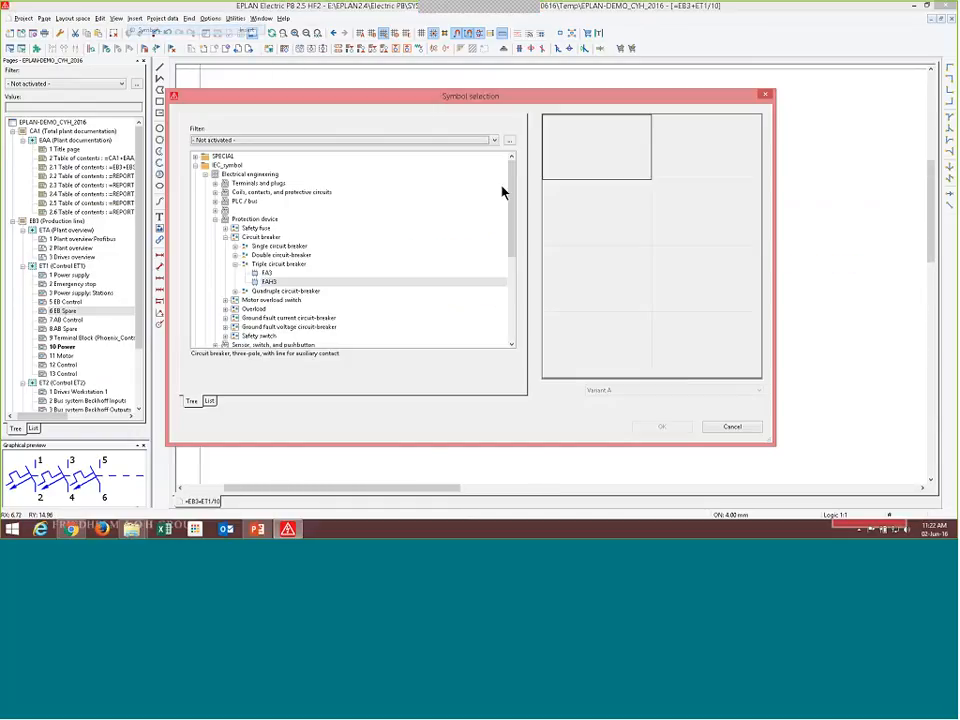
click(661, 426)
scroll(300, 180, down, 1)
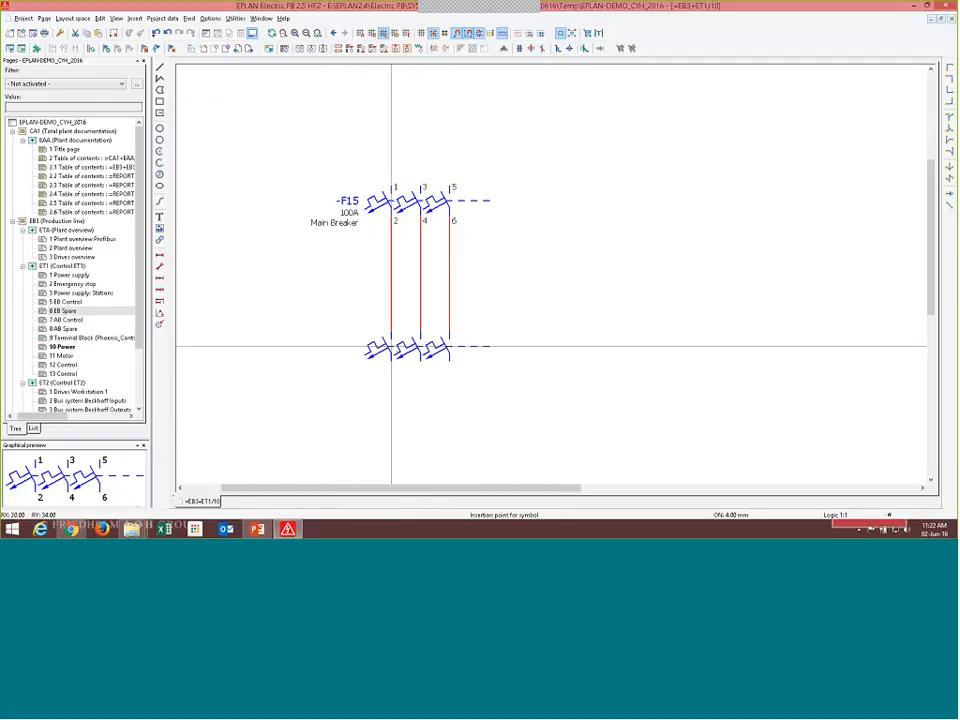
click(391, 420)
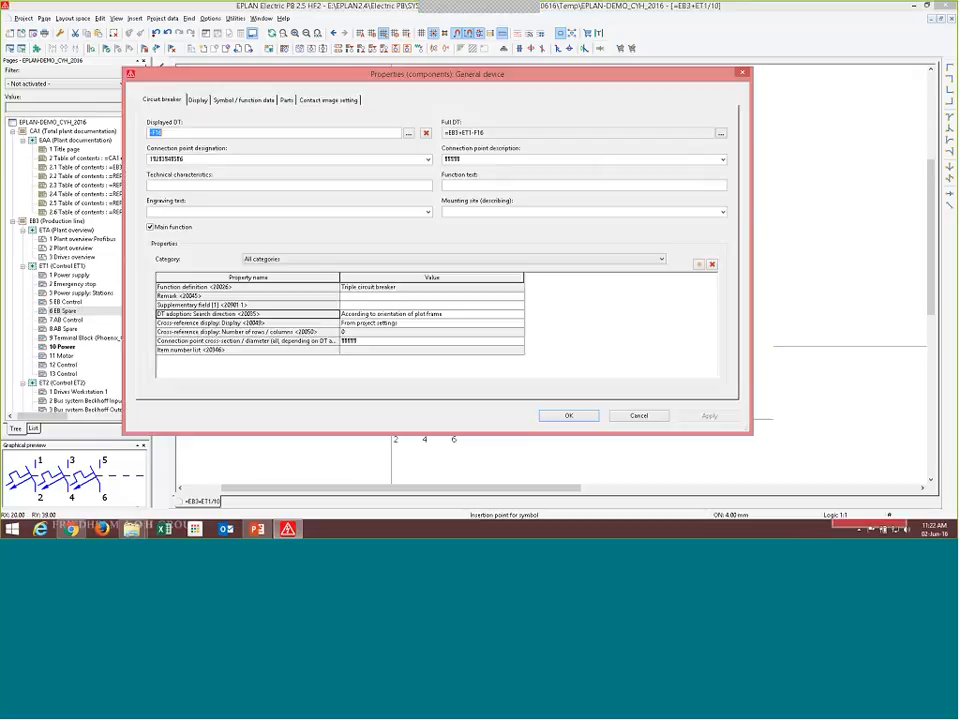
key(Return)
key(Escape)
Move circuit breaker -F16 well to the right of the main breaker -F15 and slightly lower.
scroll(540, 278, down, 1)
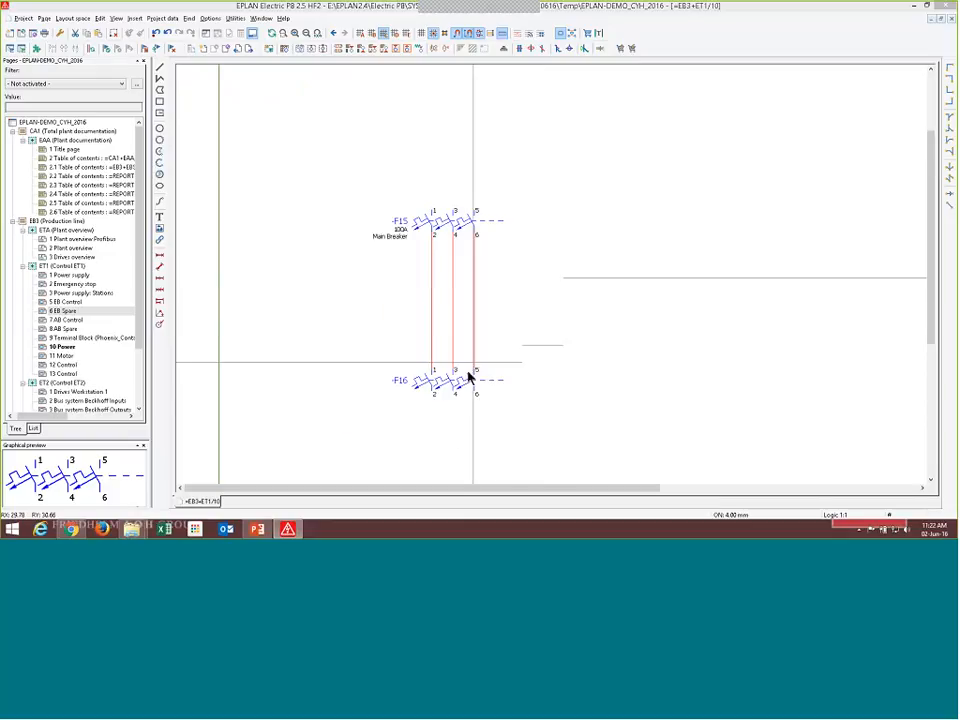
drag(461, 381, 708, 402)
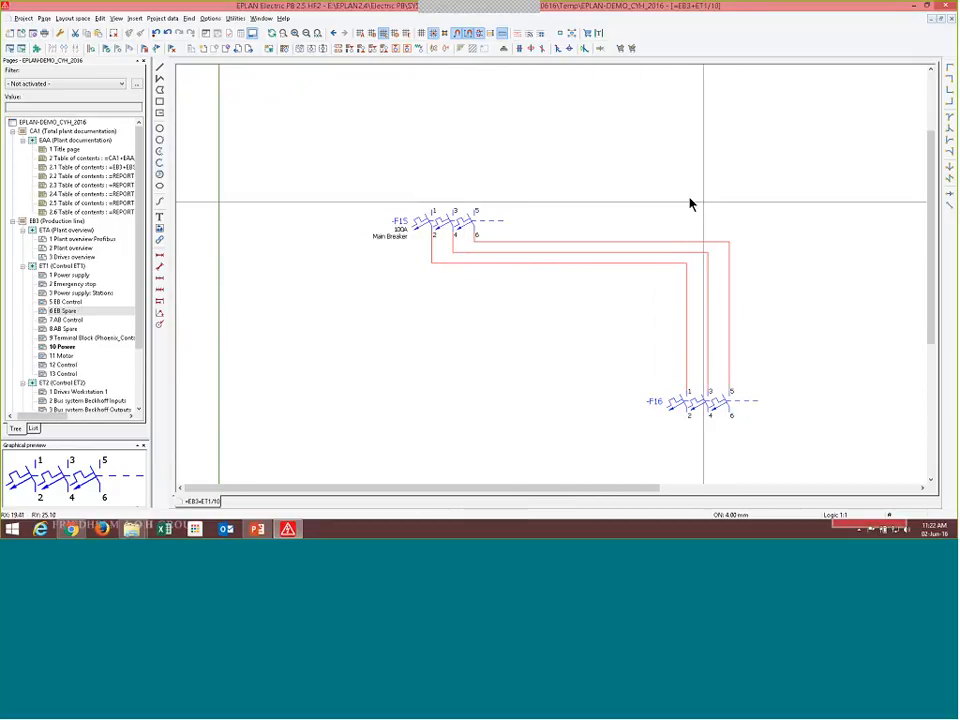
scroll(468, 310, down, 4)
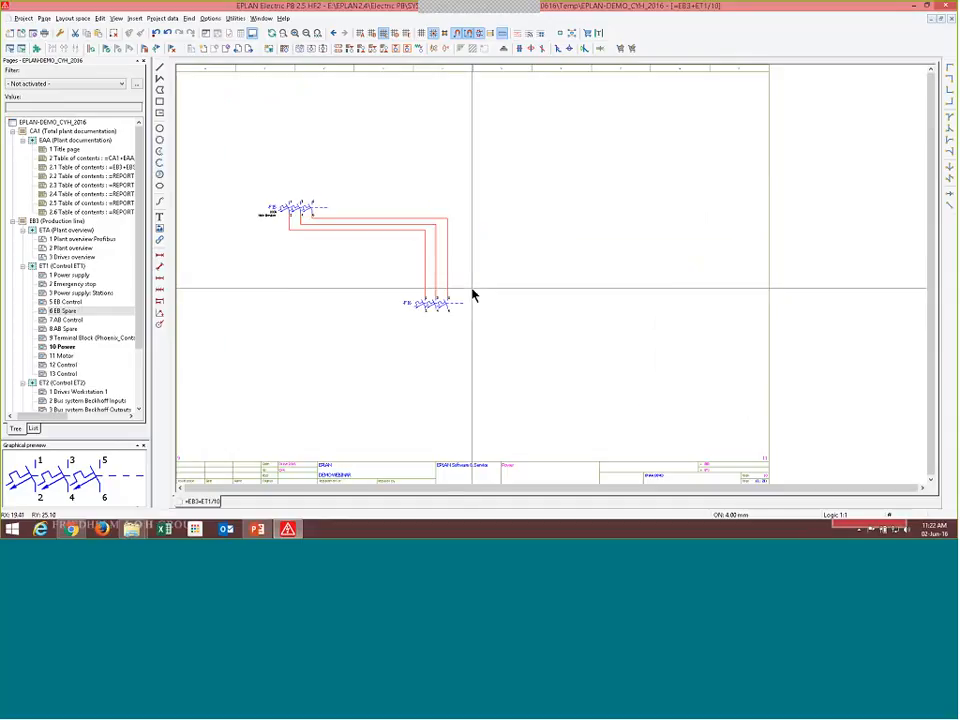
Open page 12 Control under ET1 and start inserting a device from the parts database.
click(64, 357)
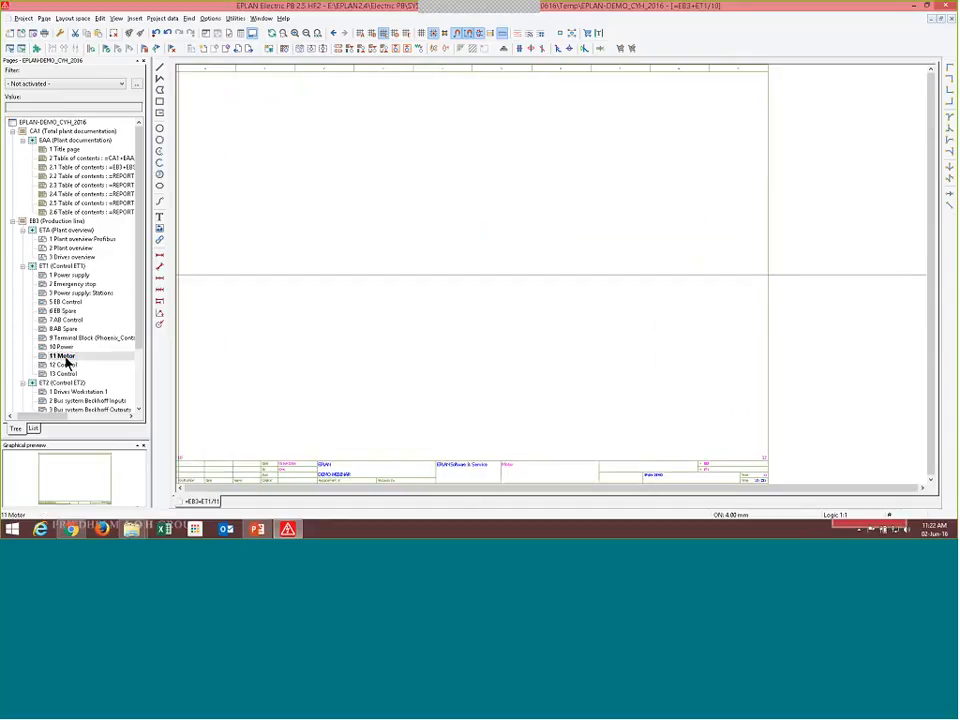
click(64, 364)
scroll(345, 281, down, 1)
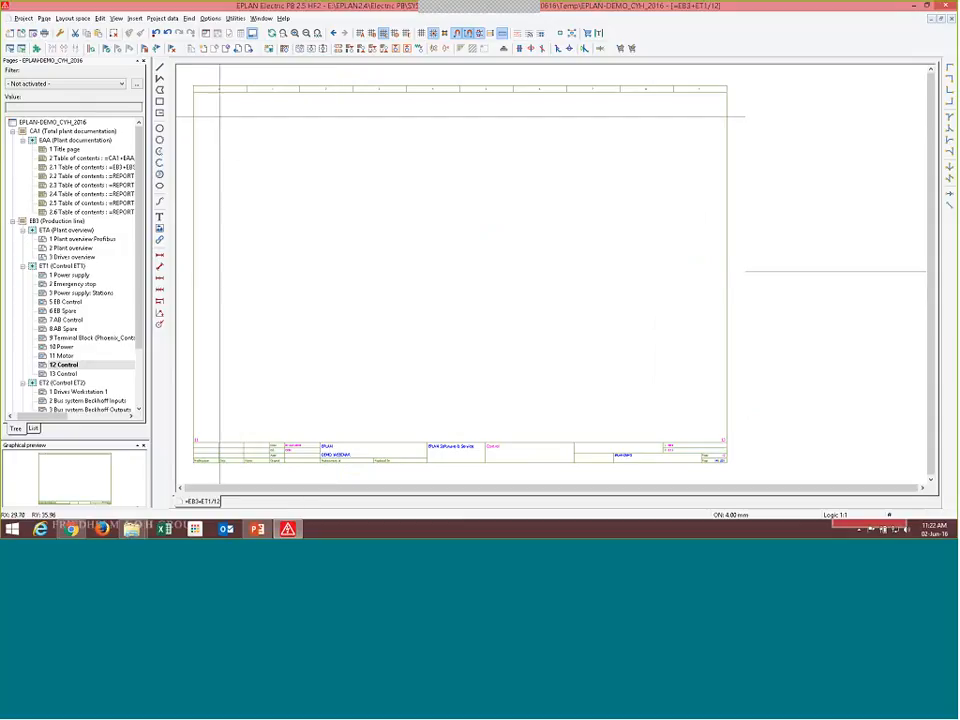
click(134, 18)
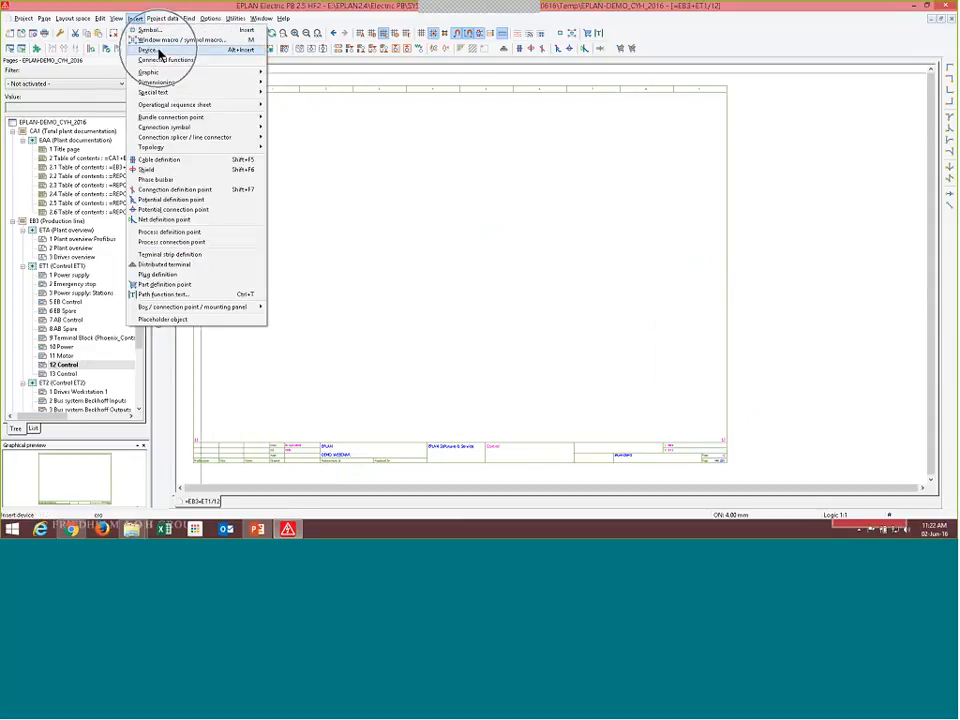
click(156, 50)
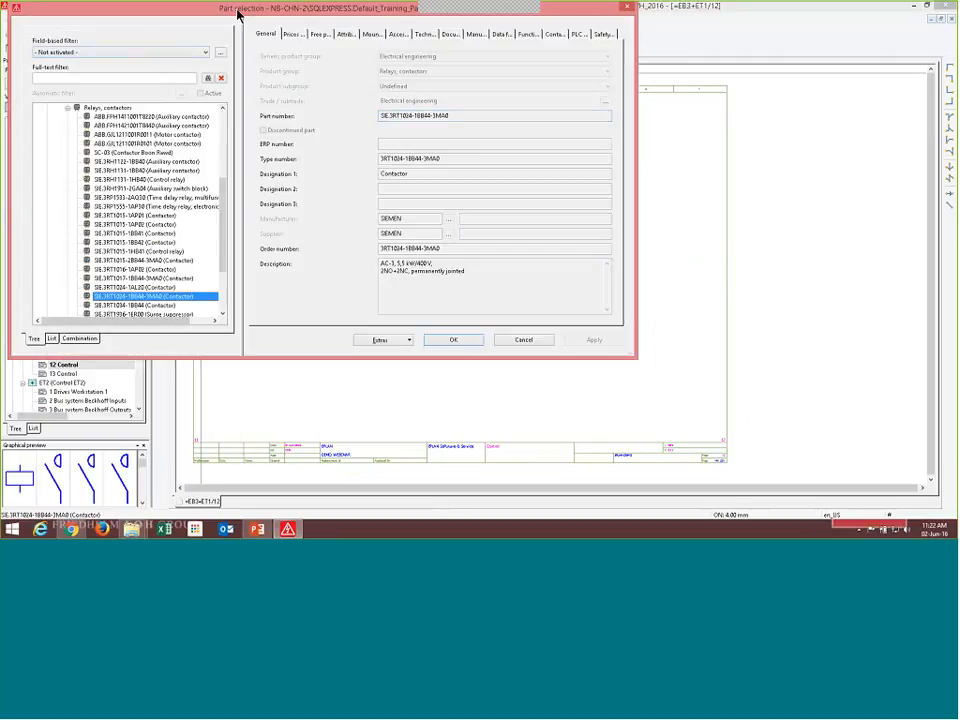
drag(237, 14, 311, 50)
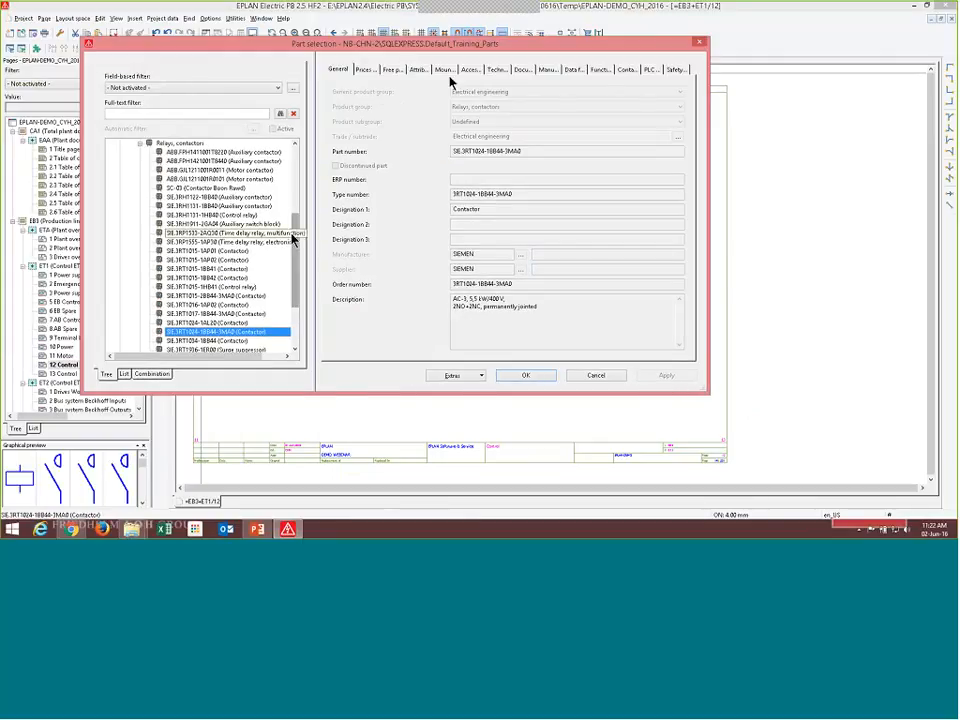
Select the contactor SIE.3RT1024-1BB44-3MA0 from the relays and contactors in the parts database.
drag(296, 237, 309, 258)
click(236, 296)
click(236, 287)
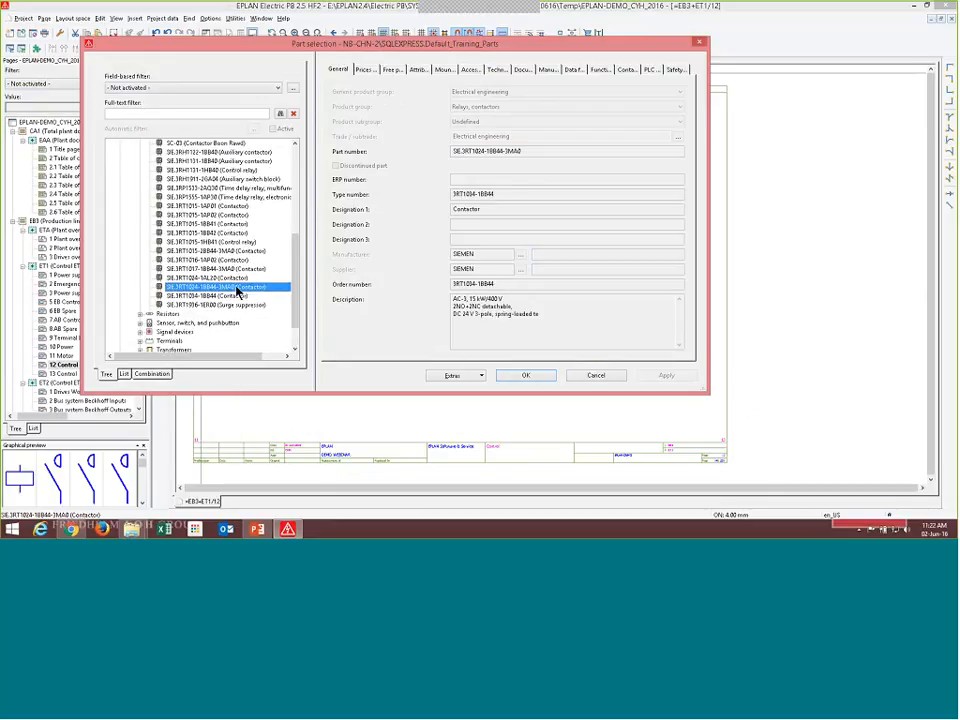
click(238, 289)
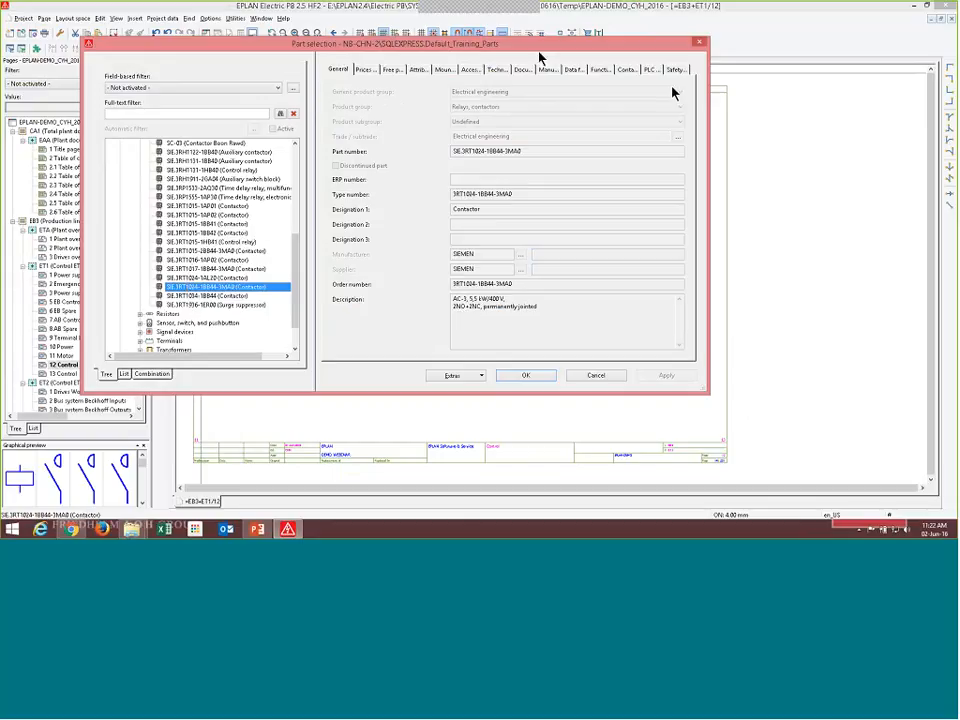
Look through the selected contactor's prices, free properties, attributes, mounting data, accessories and technical data.
click(365, 69)
click(391, 69)
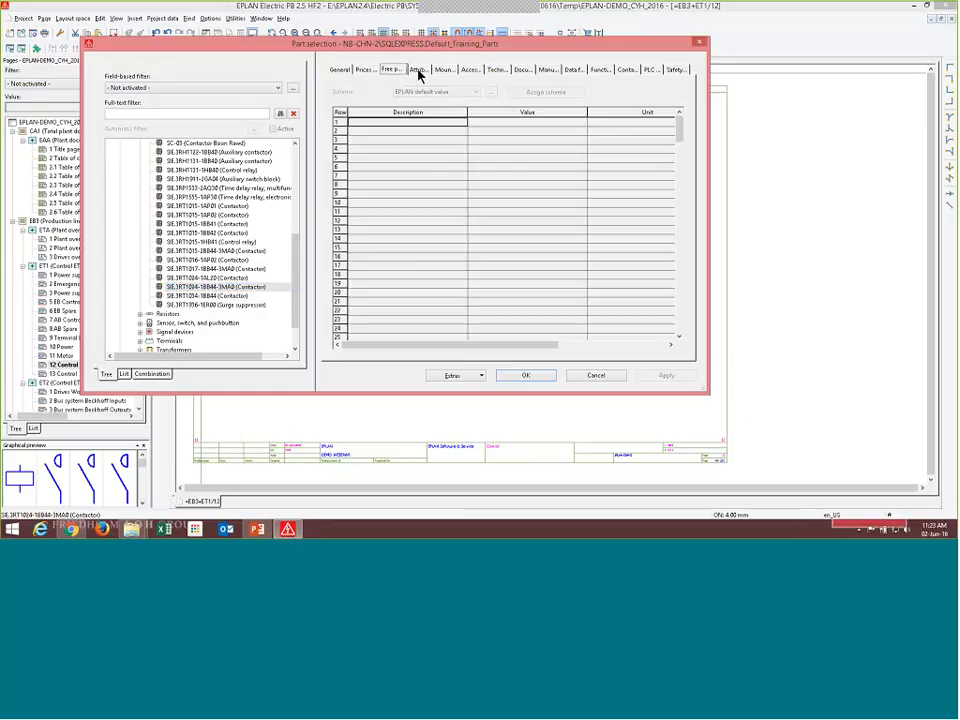
click(419, 70)
click(444, 70)
click(470, 70)
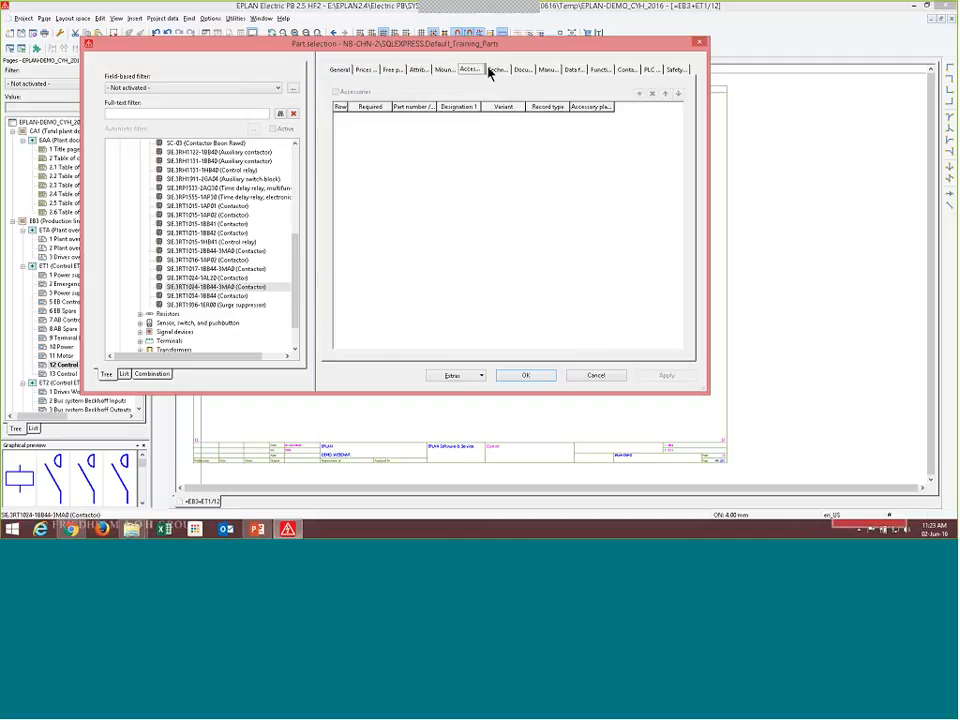
click(493, 70)
click(340, 70)
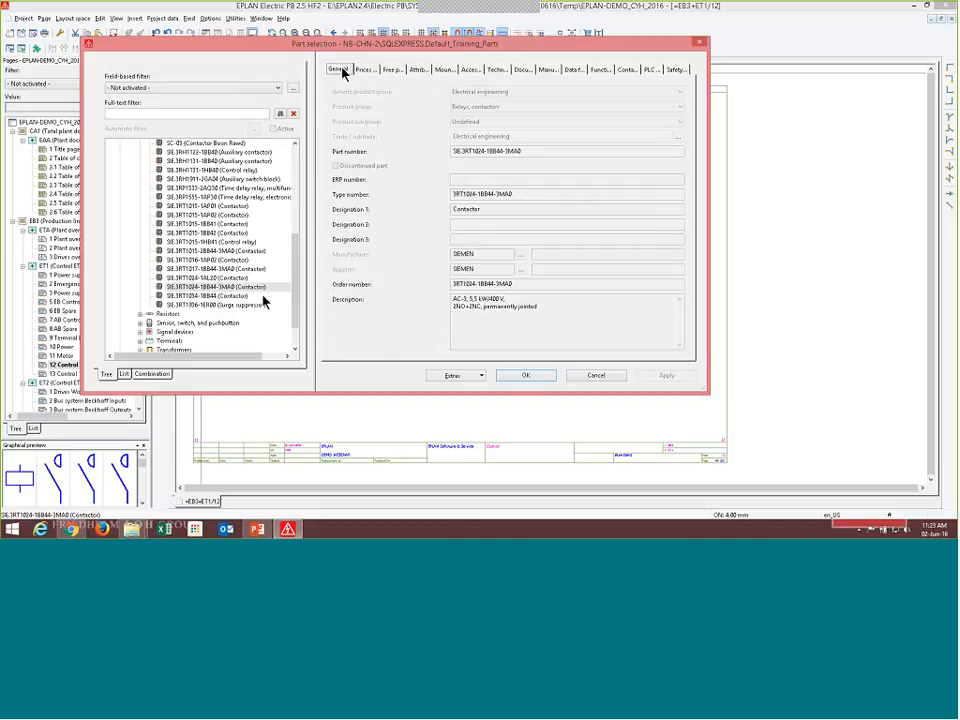
Examine the 3RT1024-1BB44-3MA0 contactor's attributes, mounting dimensions, linked documents and function templates.
click(256, 288)
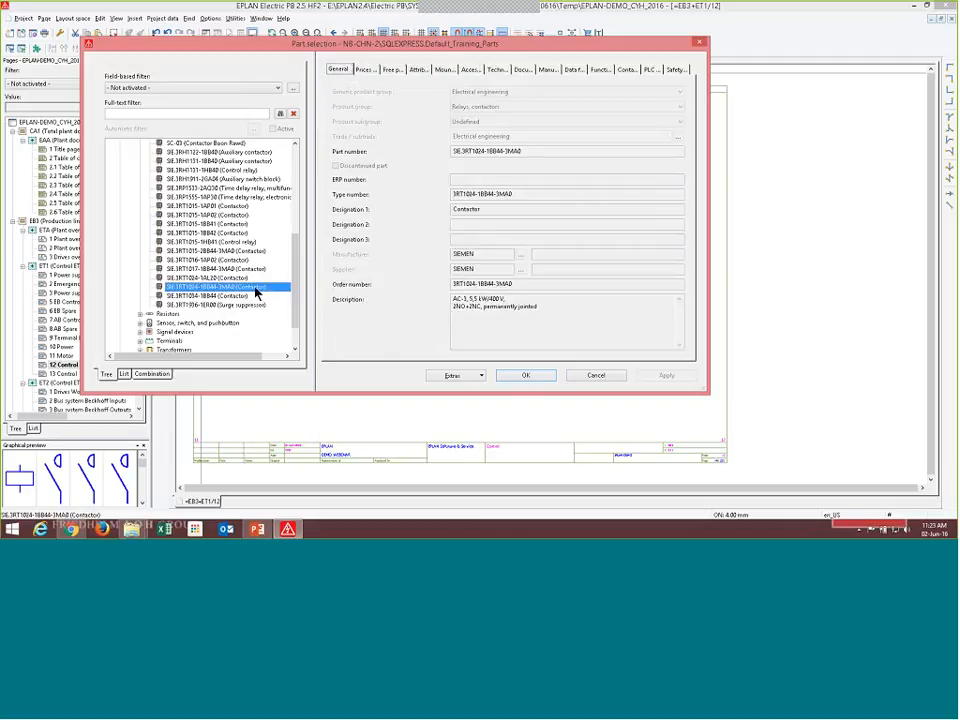
click(367, 71)
click(392, 71)
click(418, 71)
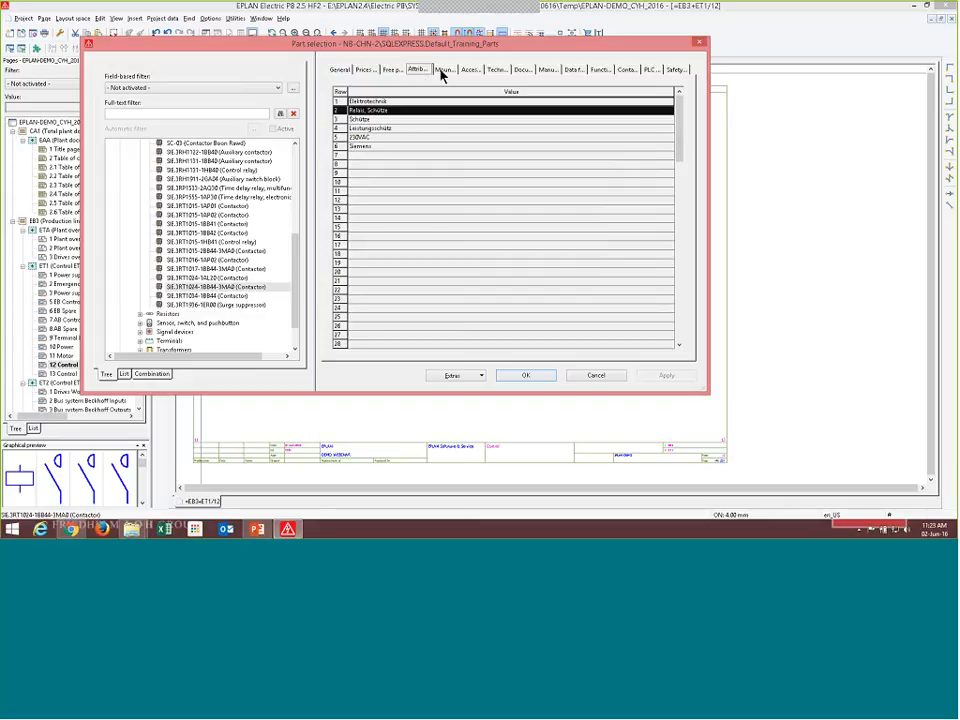
click(443, 72)
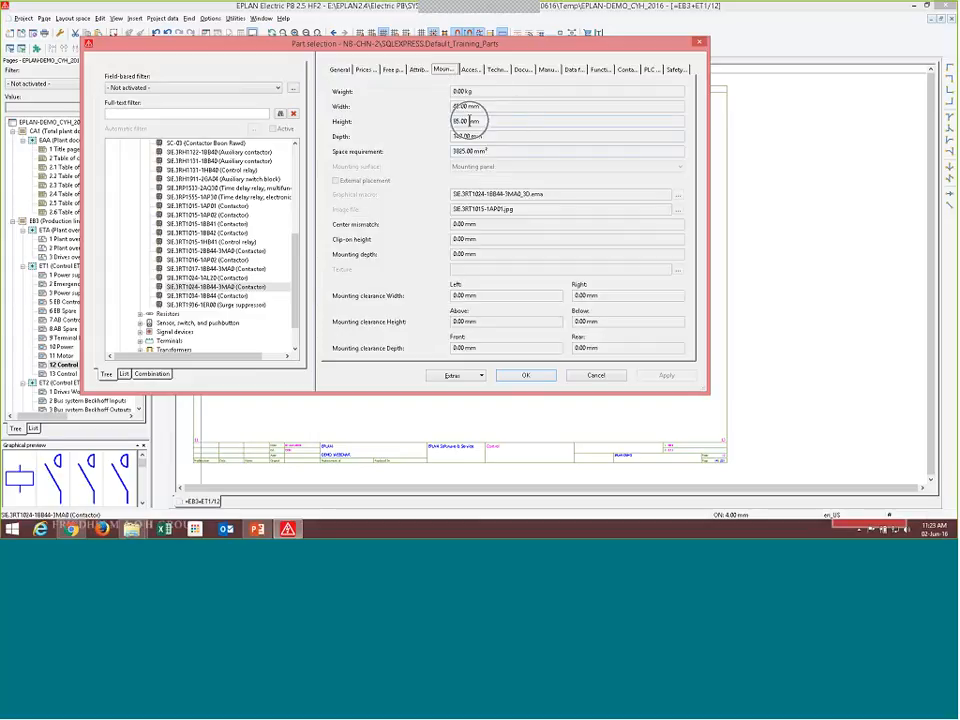
click(521, 72)
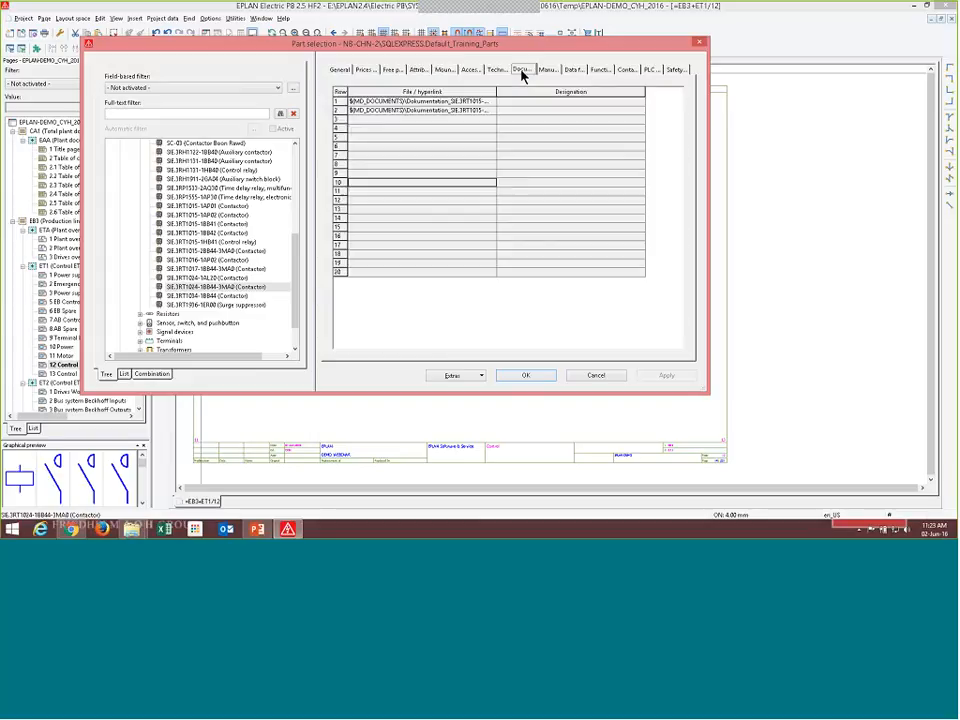
click(602, 71)
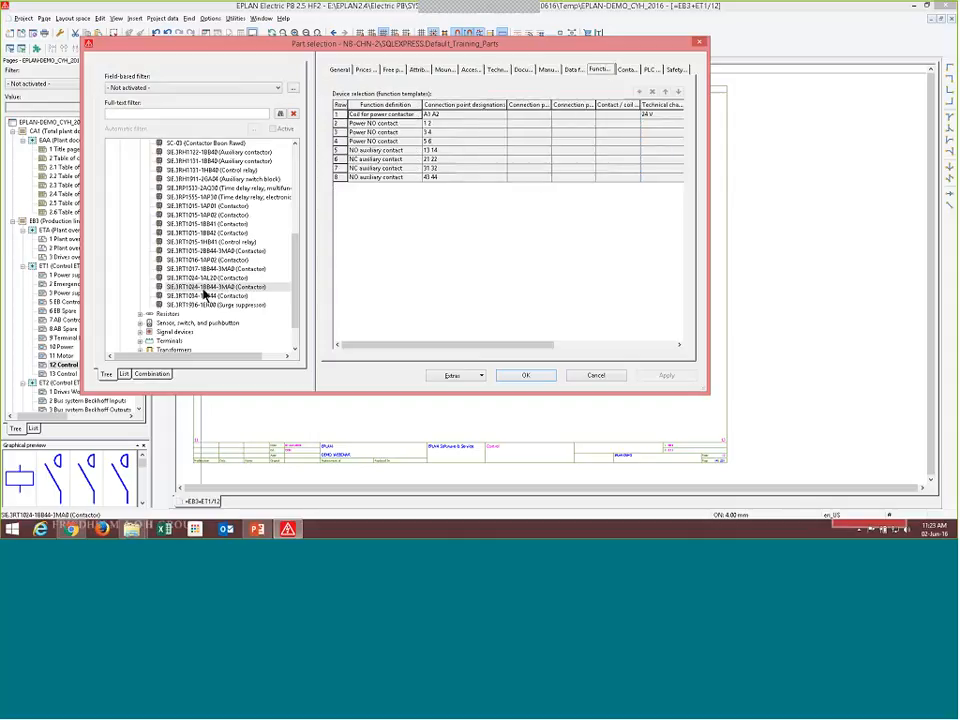
Insert contactor SIE.3RT1024-1BB44-3MA0 and place only its coil in the lower left area of page 12 Control.
click(205, 292)
click(522, 376)
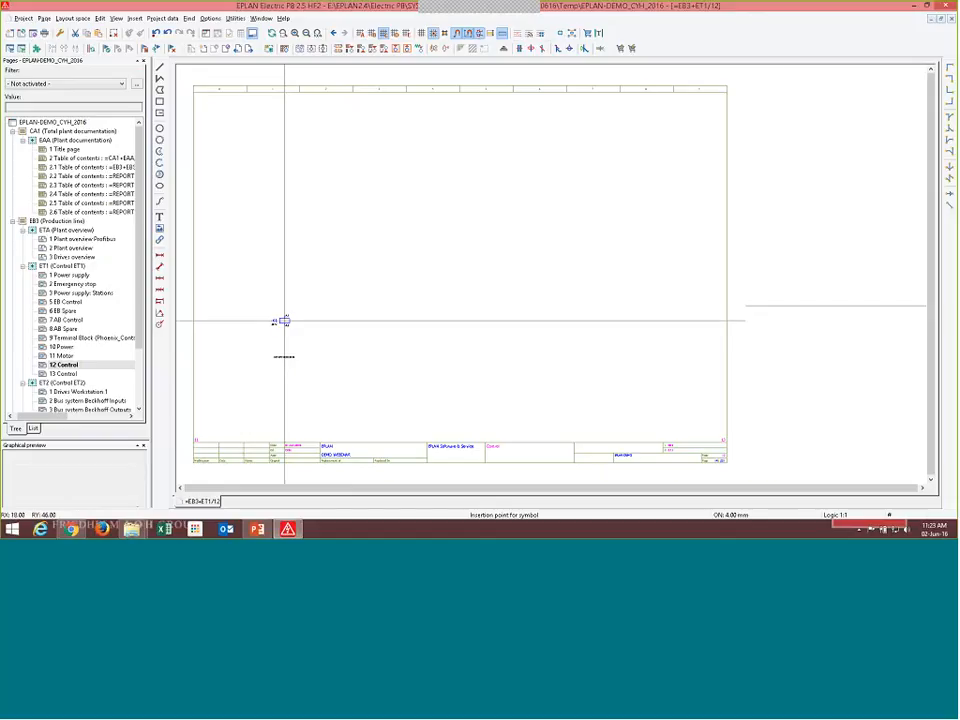
scroll(284, 321, up, 2)
scroll(281, 325, down, 2)
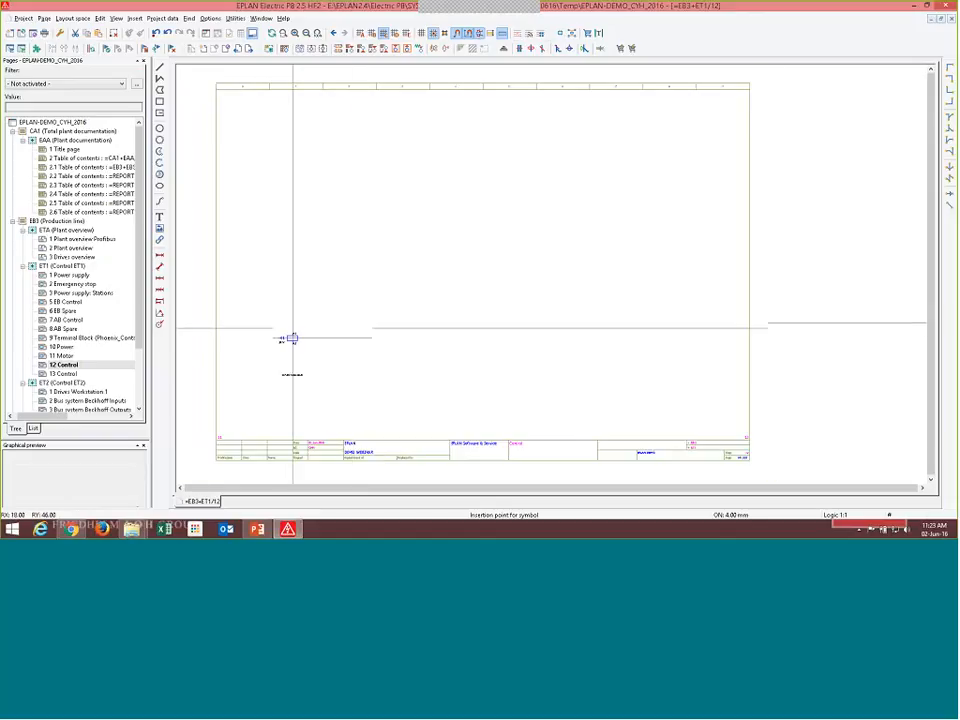
click(284, 334)
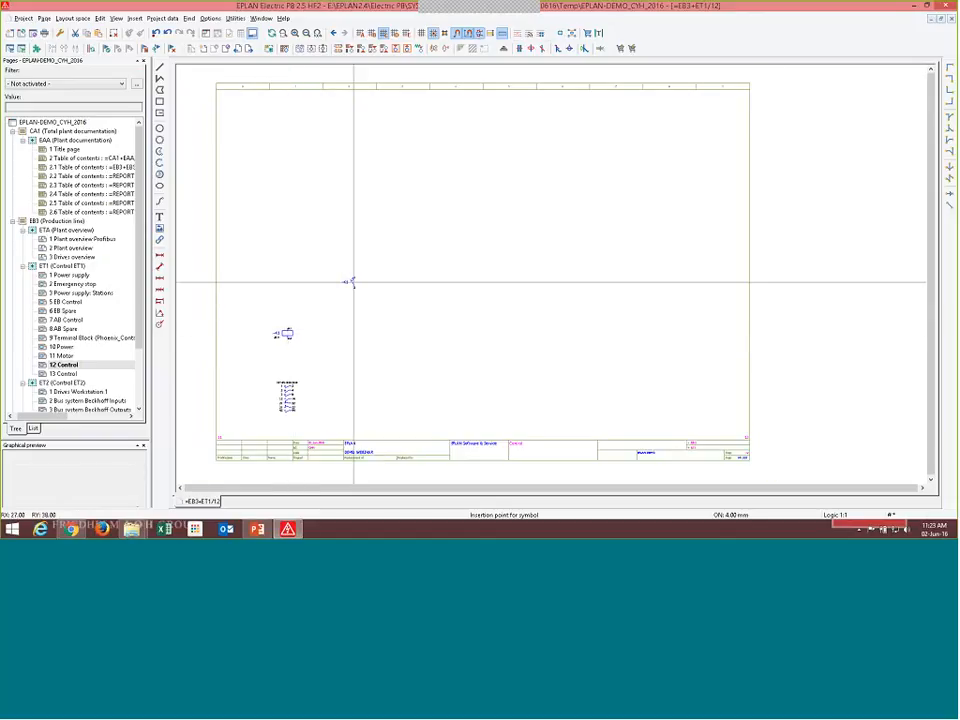
scroll(259, 454, up, 5)
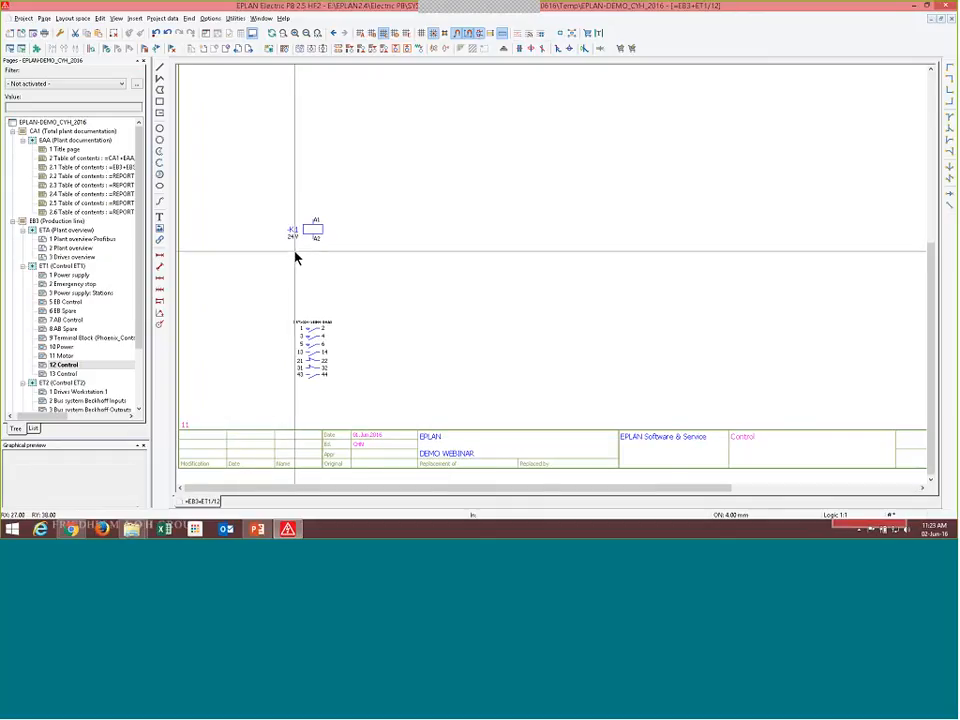
ctrl+scroll(295, 251, down, 1)
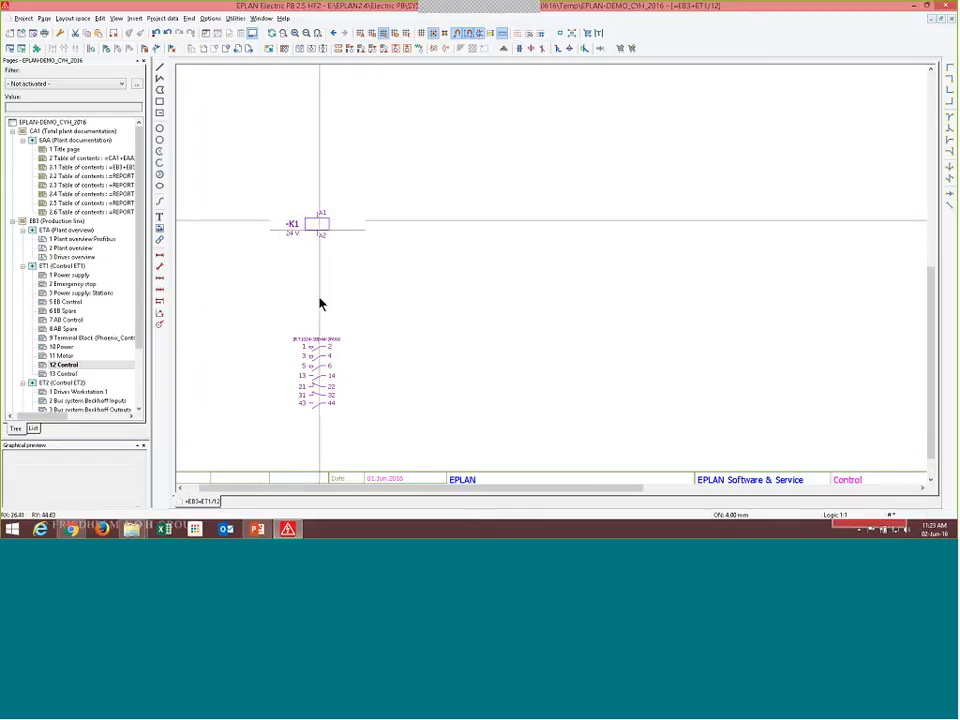
scroll(328, 390, up, 3)
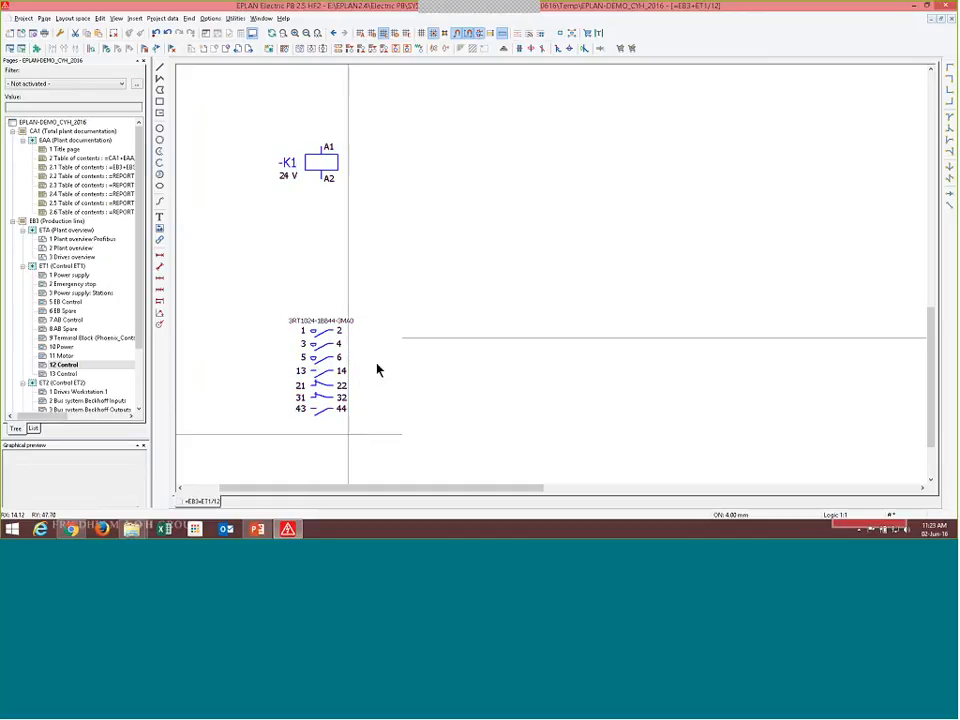
Check the part assigned in coil -K1's properties and inspect the contact image below the coil.
double_click(320, 172)
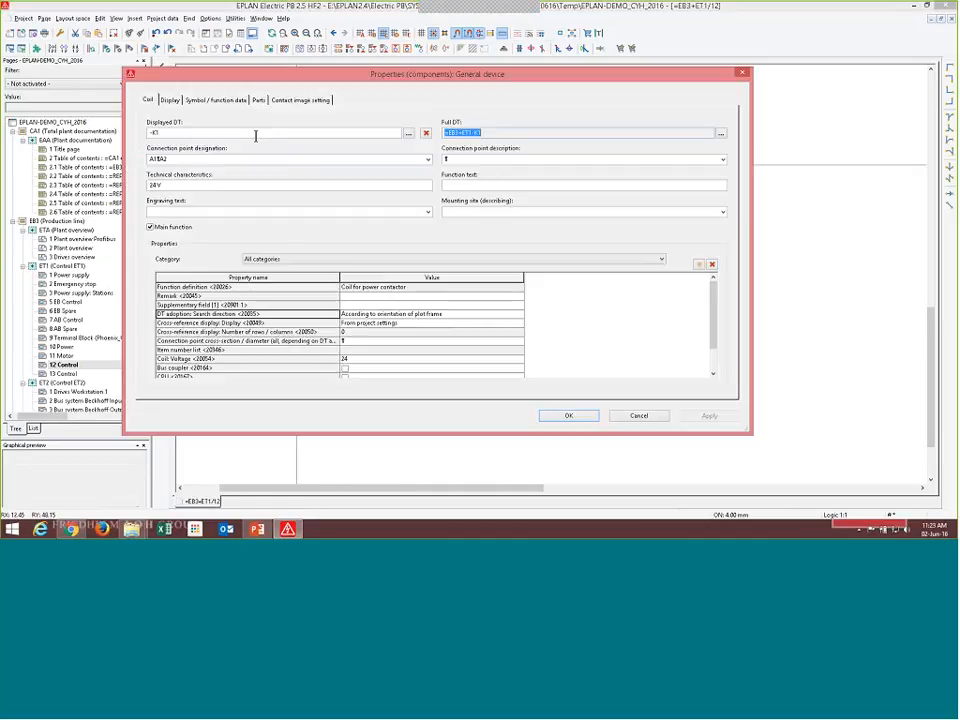
click(259, 101)
key(Return)
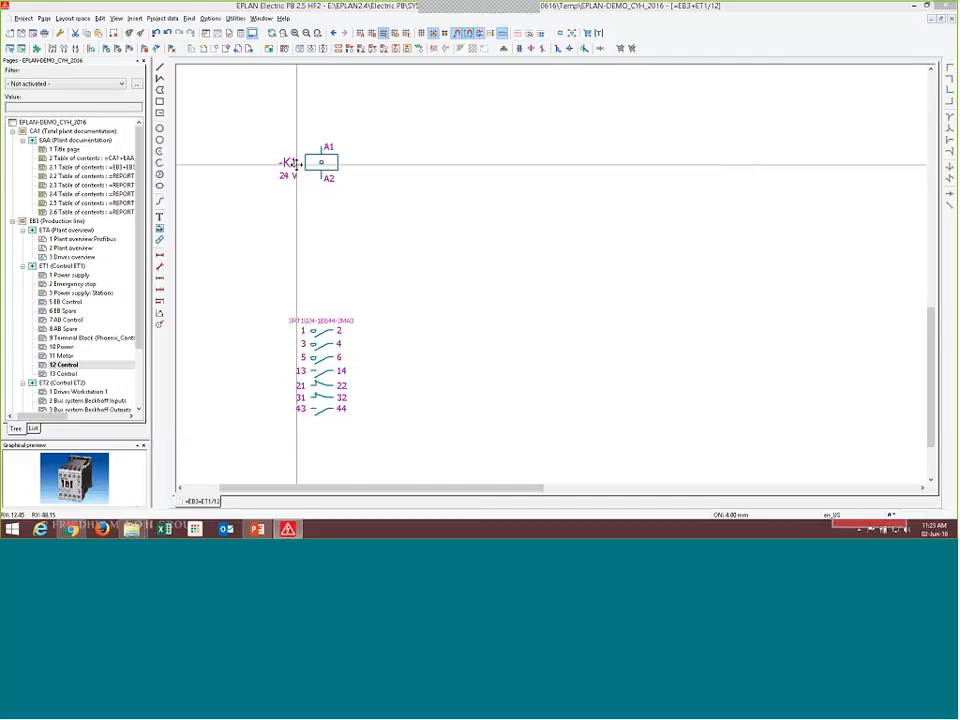
scroll(398, 302, down, 1)
scroll(358, 398, up, 3)
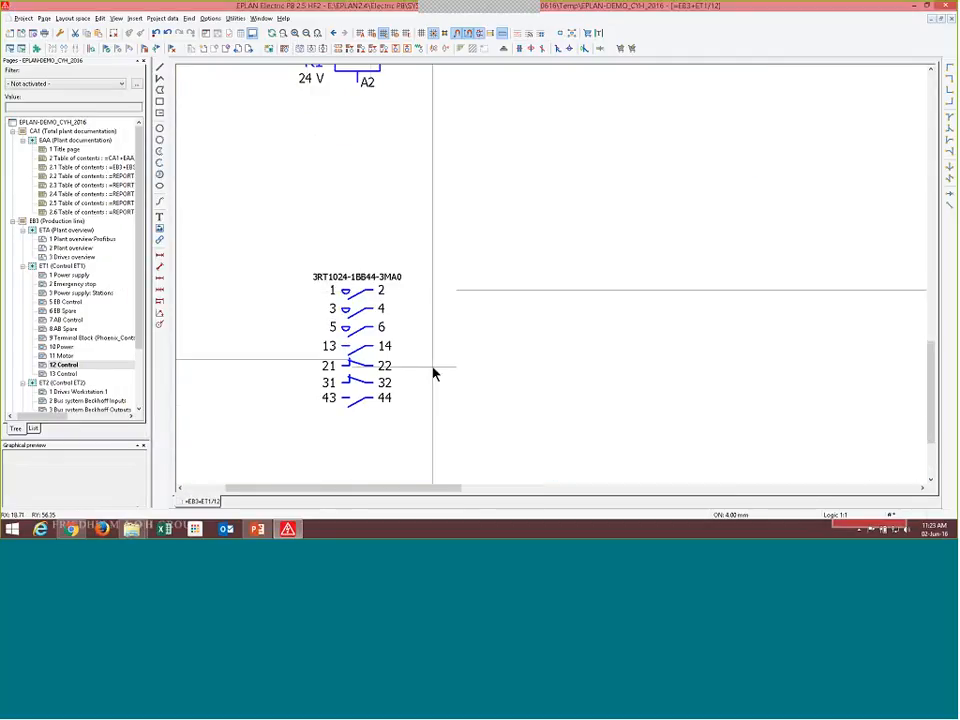
scroll(433, 371, down, 3)
scroll(270, 393, up, 1)
scroll(262, 370, up, 1)
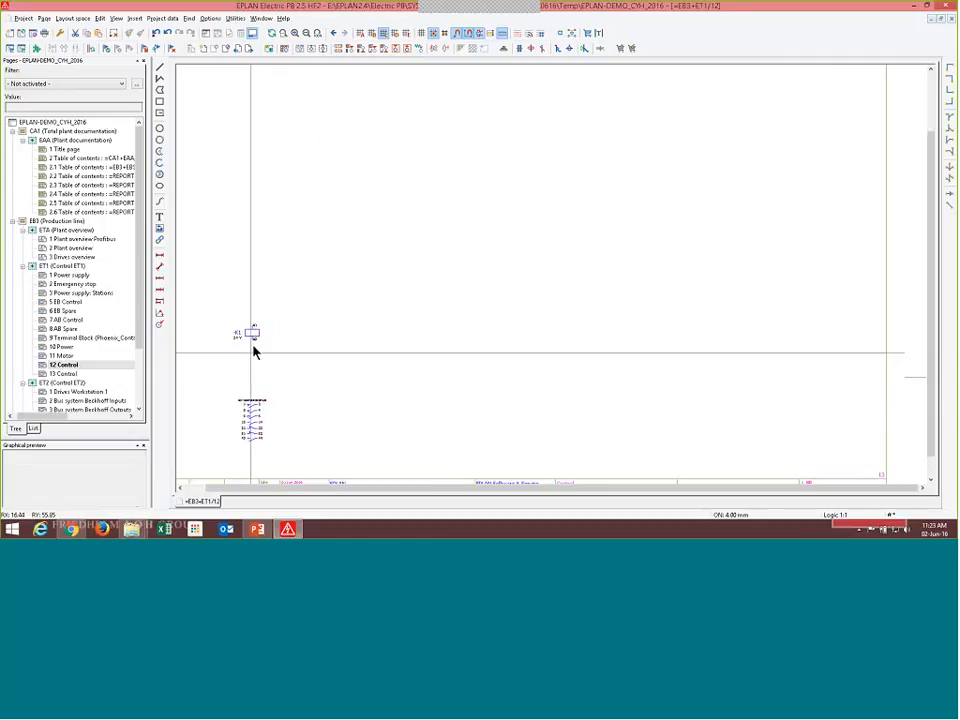
Duplicate contactor coil -K1 six times to the right in an evenly spaced row, using Number insertion mode with Identifier + counter format.
right_click(255, 333)
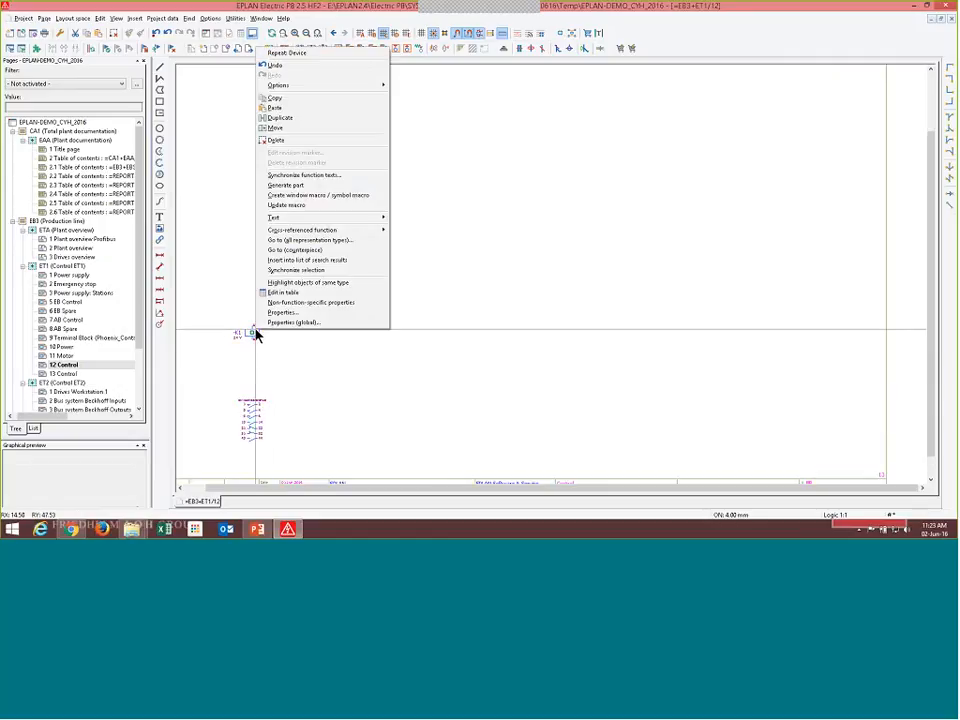
click(334, 118)
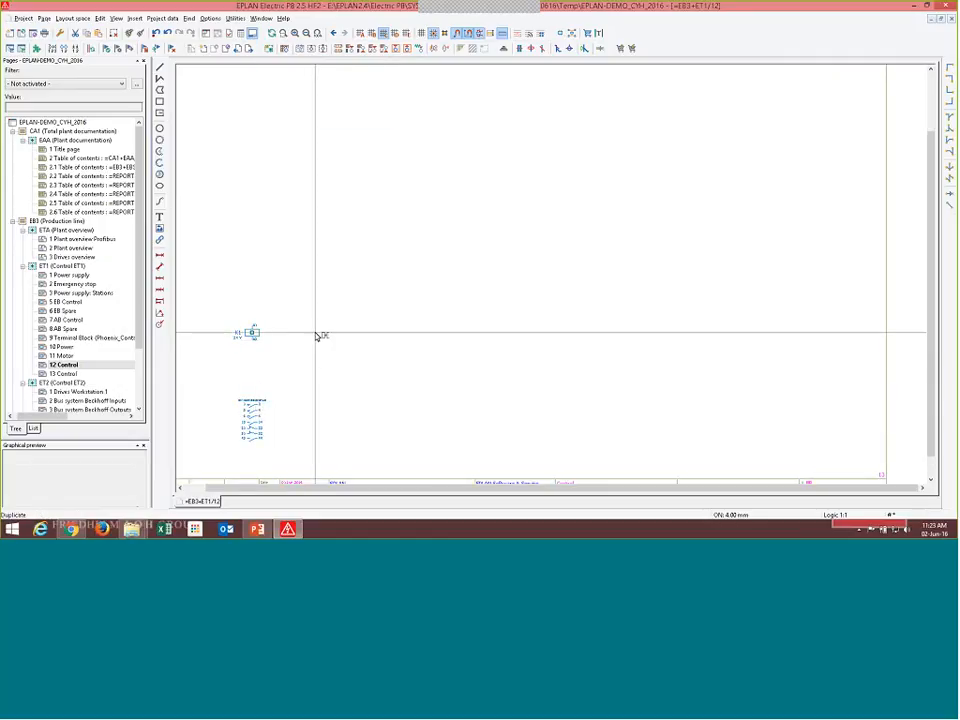
click(329, 335)
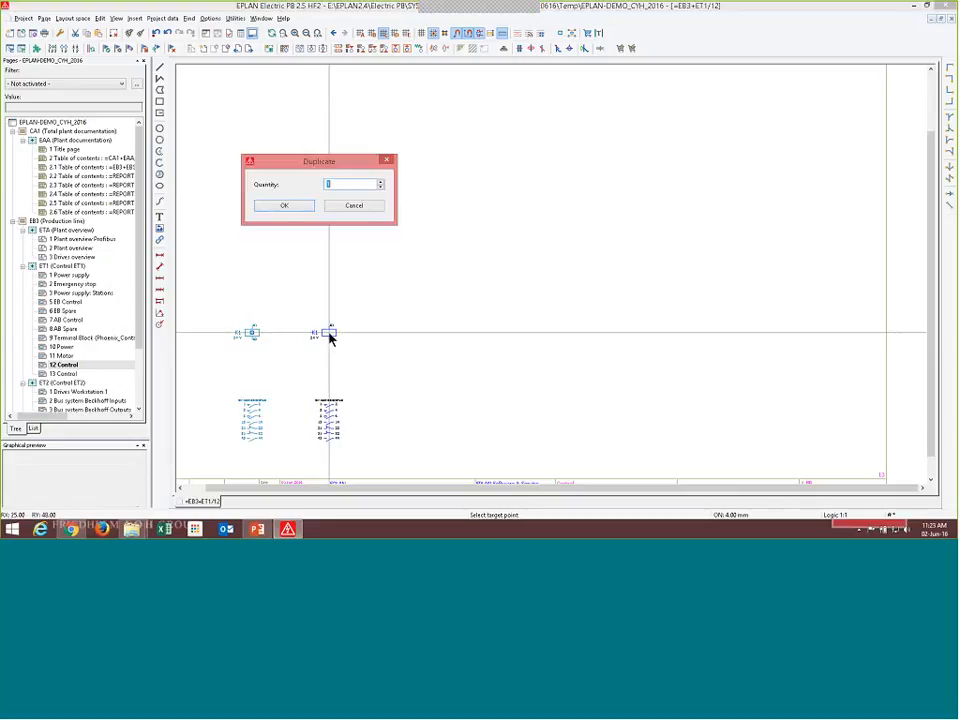
click(281, 208)
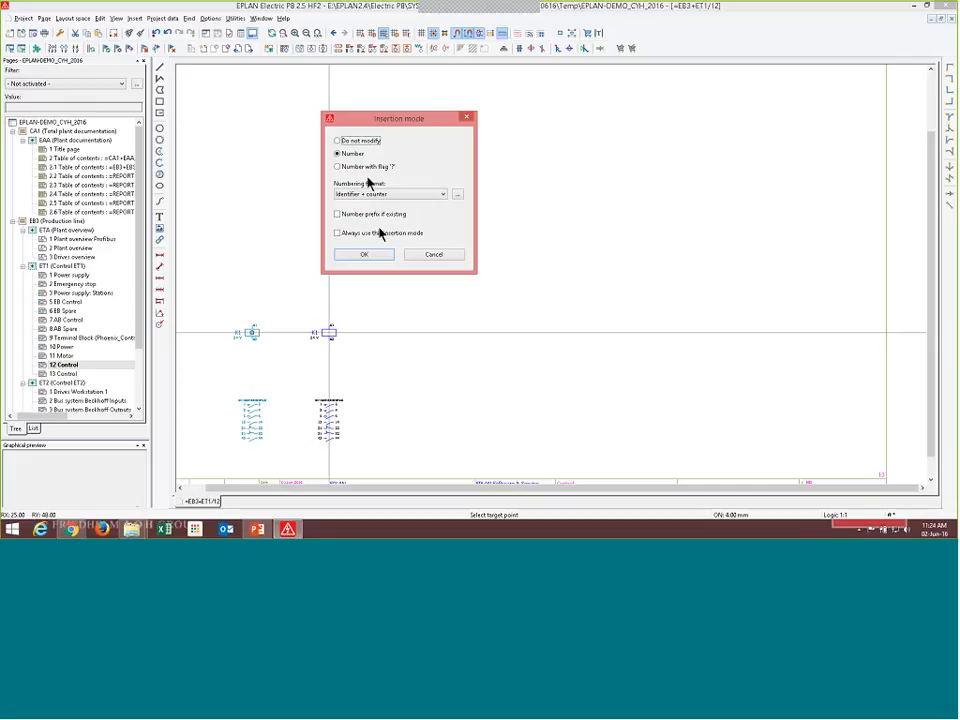
click(364, 254)
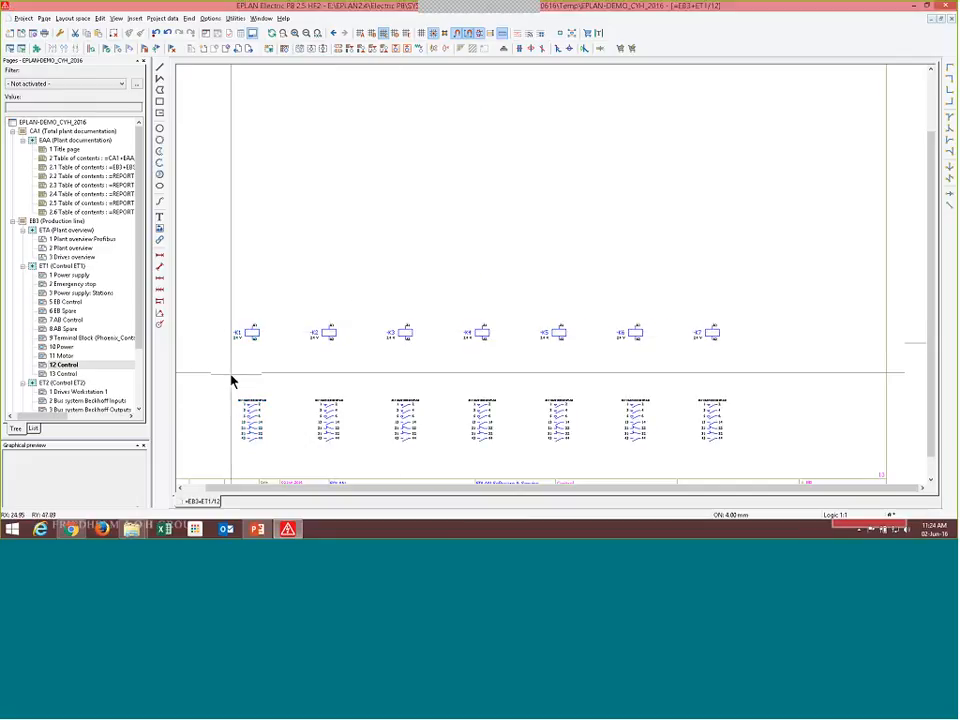
Connect the A1 terminals of coils -K1 to -K7 with a row of T-nodes along the top of the page.
scroll(231, 379, up, 2)
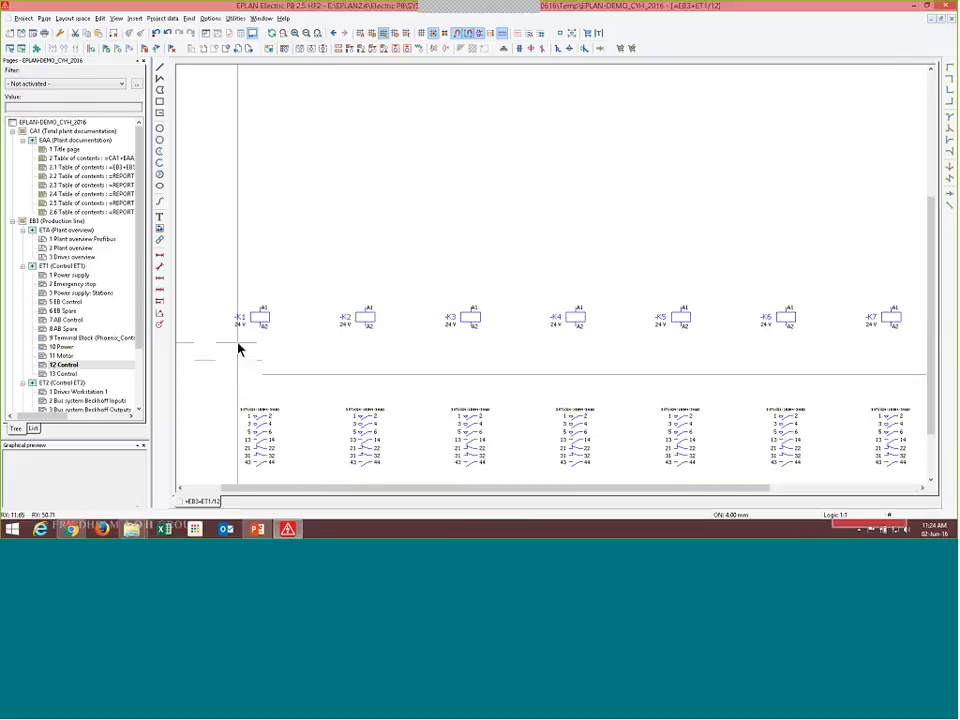
scroll(238, 349, up, 2)
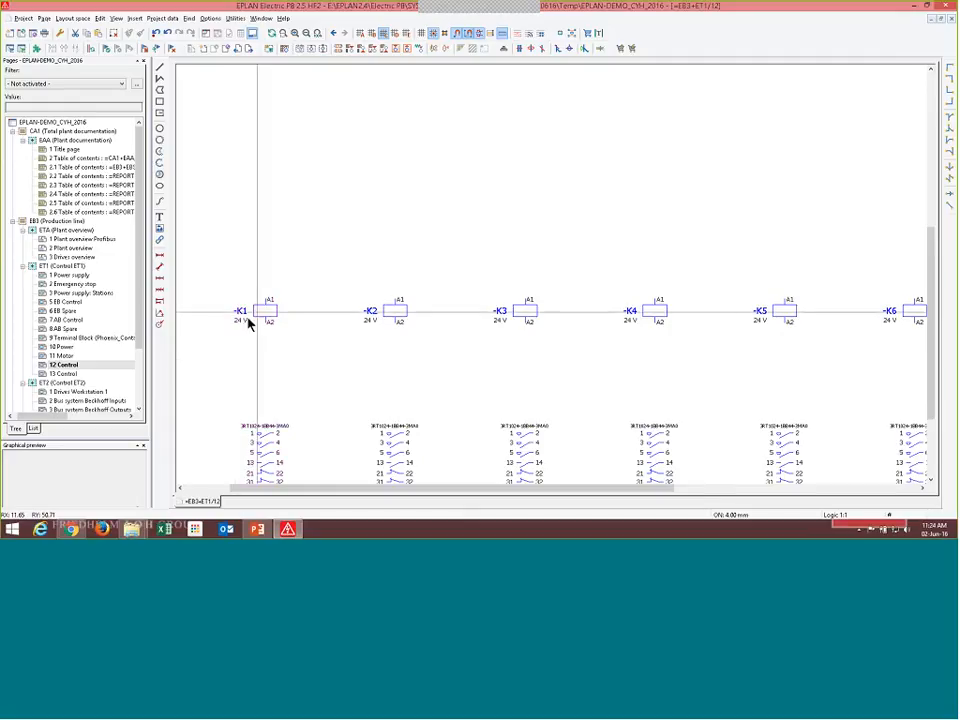
scroll(238, 330, down, 3)
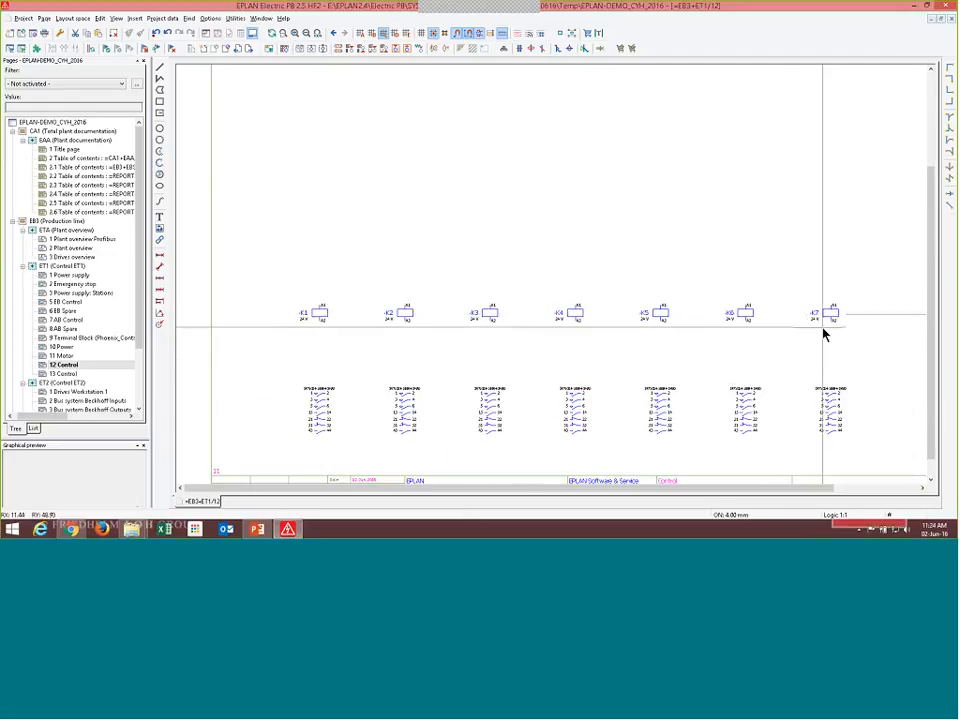
scroll(810, 344, down, 1)
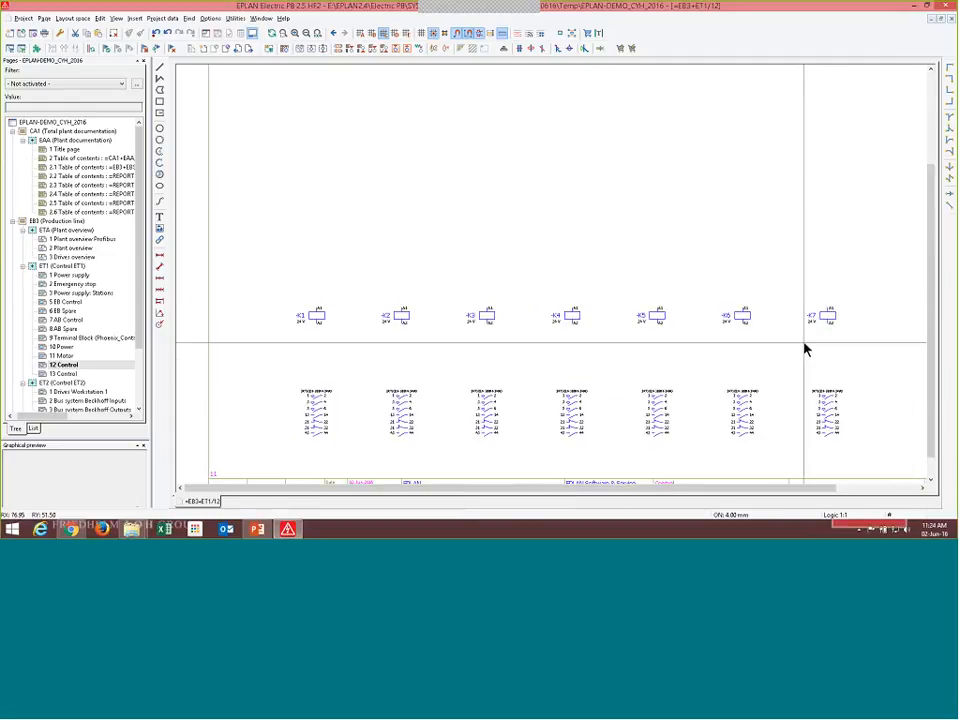
scroll(805, 348, down, 2)
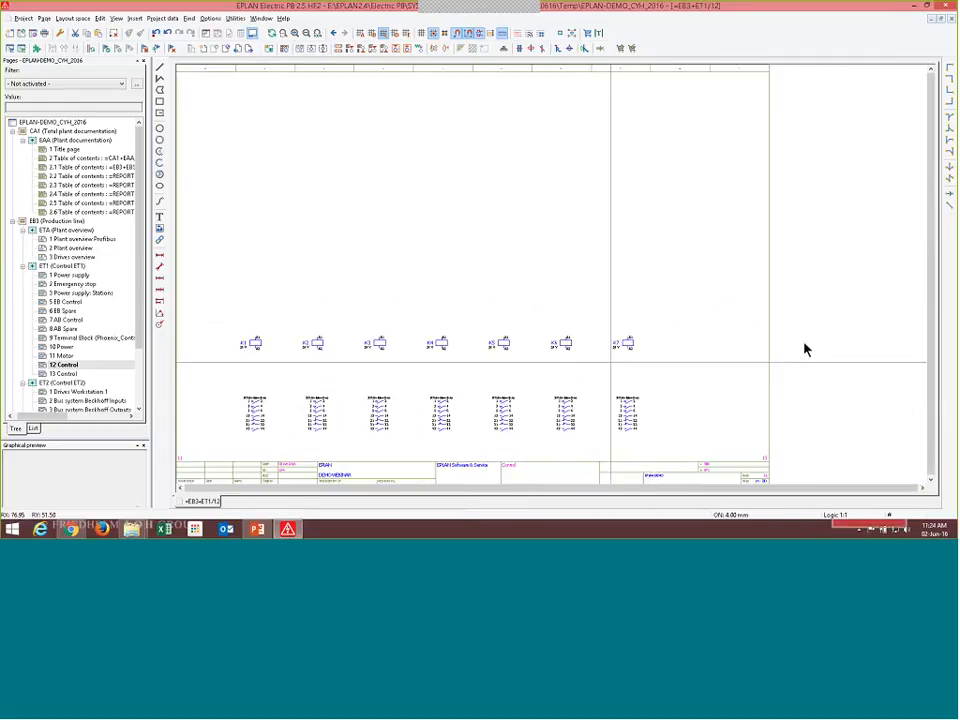
click(950, 117)
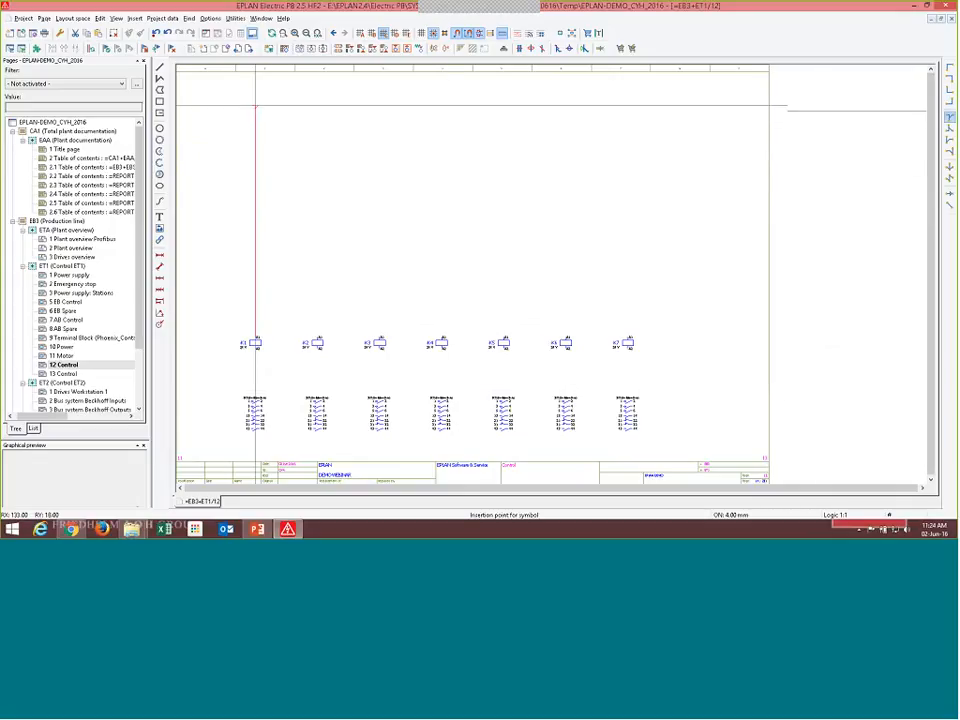
drag(255, 100, 709, 99)
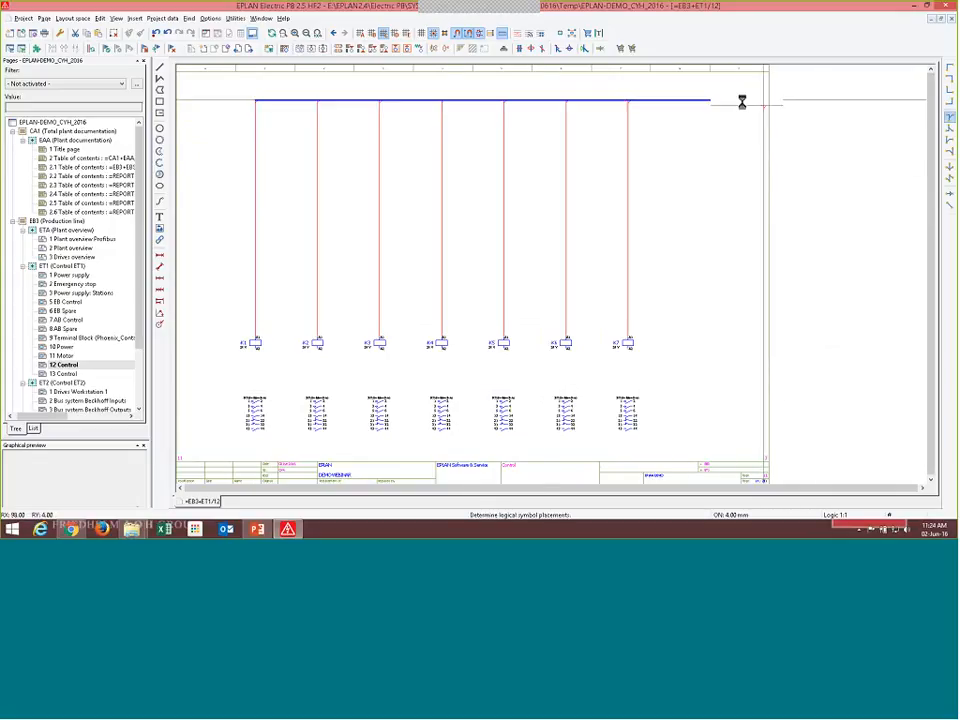
Connect the A2 terminals of coils -K1 to -K7 with a row of T-nodes between the coils and their contact images.
click(949, 130)
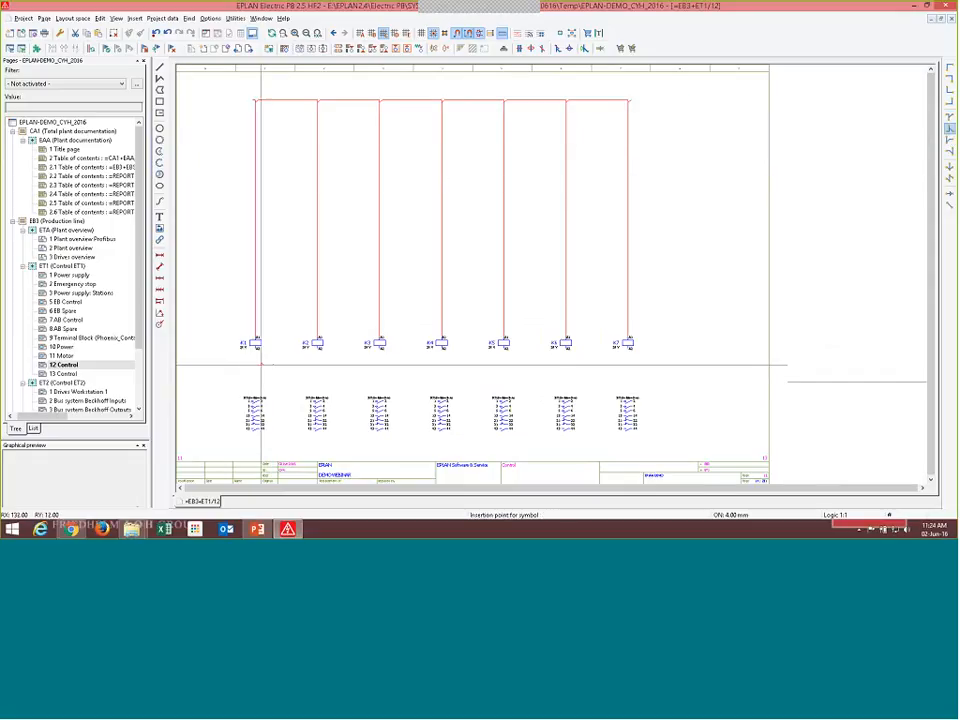
drag(255, 364, 668, 364)
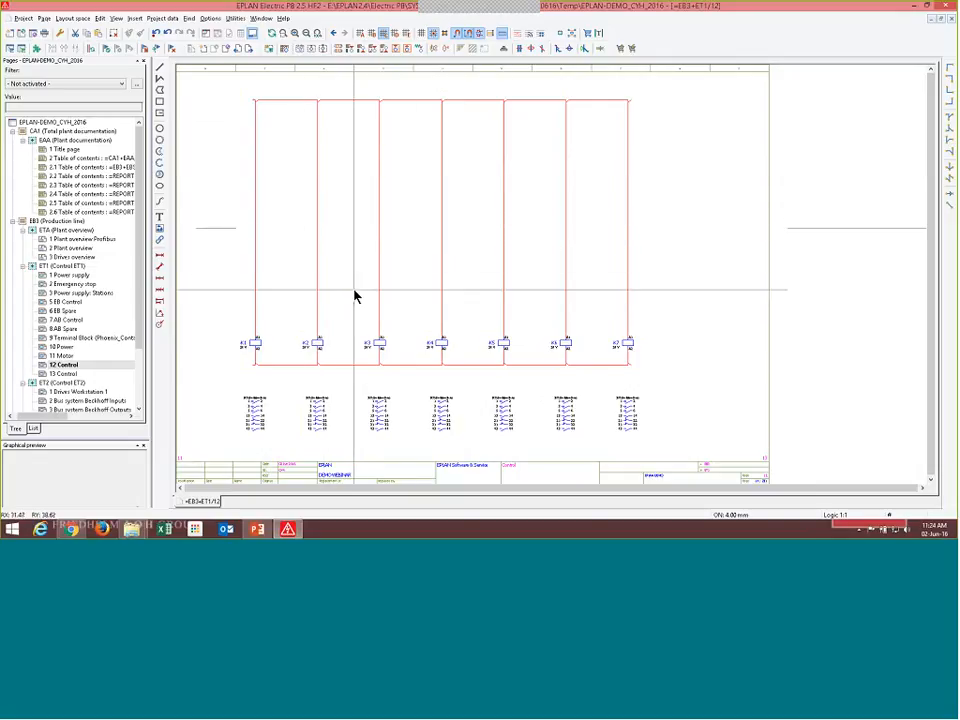
scroll(330, 362, up, 3)
scroll(337, 350, down, 3)
scroll(215, 452, up, 4)
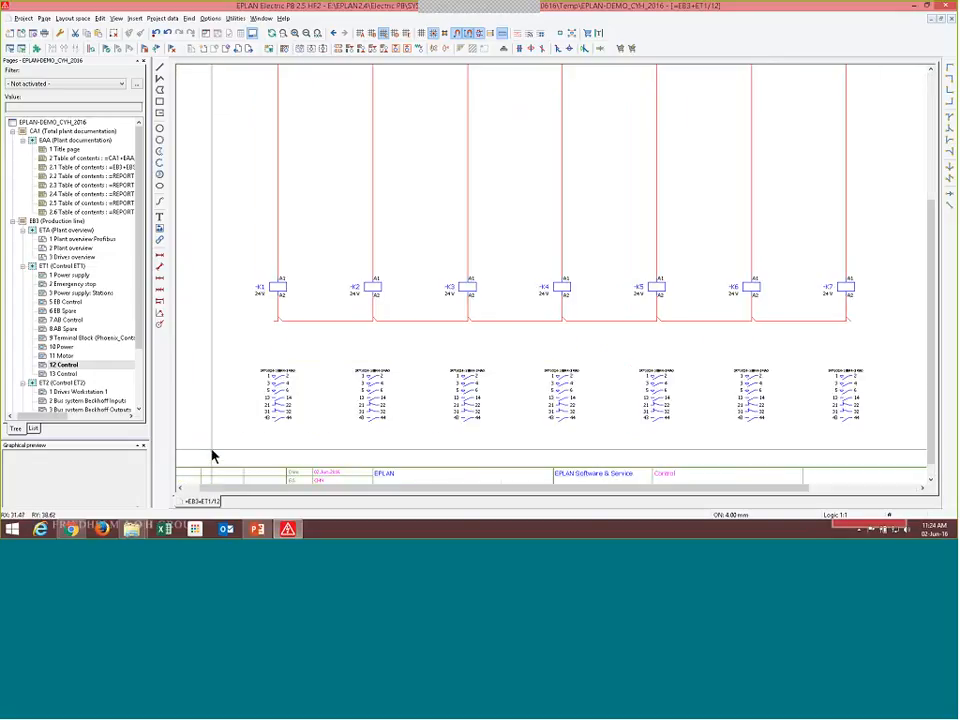
Open the devices navigator and synchronize the selection so coil -K1 is located in its tree.
scroll(212, 455, up, 2)
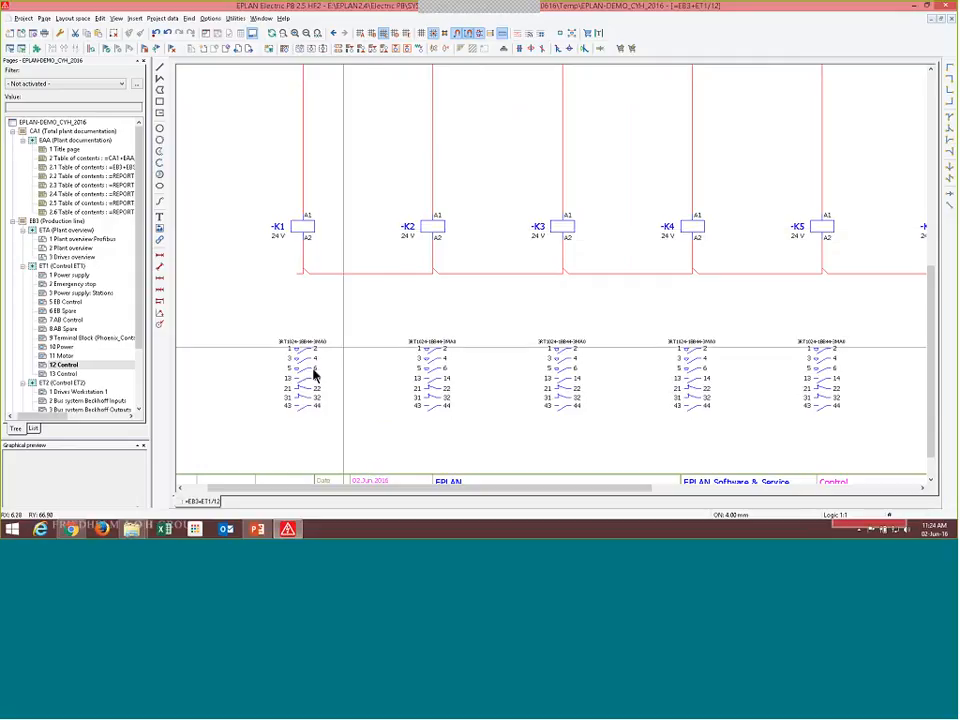
click(313, 360)
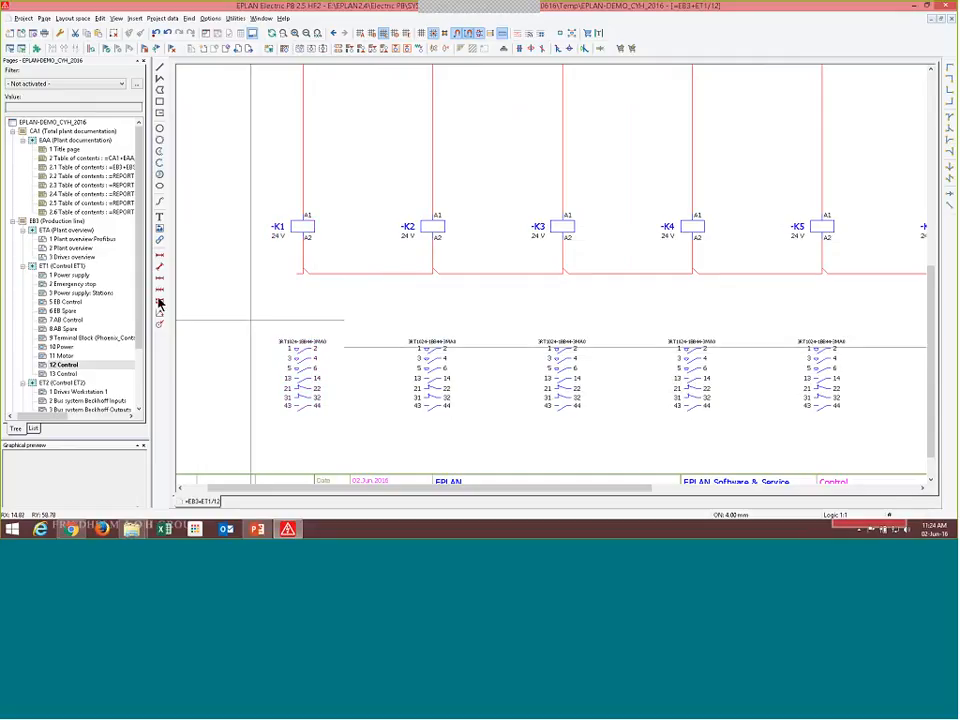
click(164, 19)
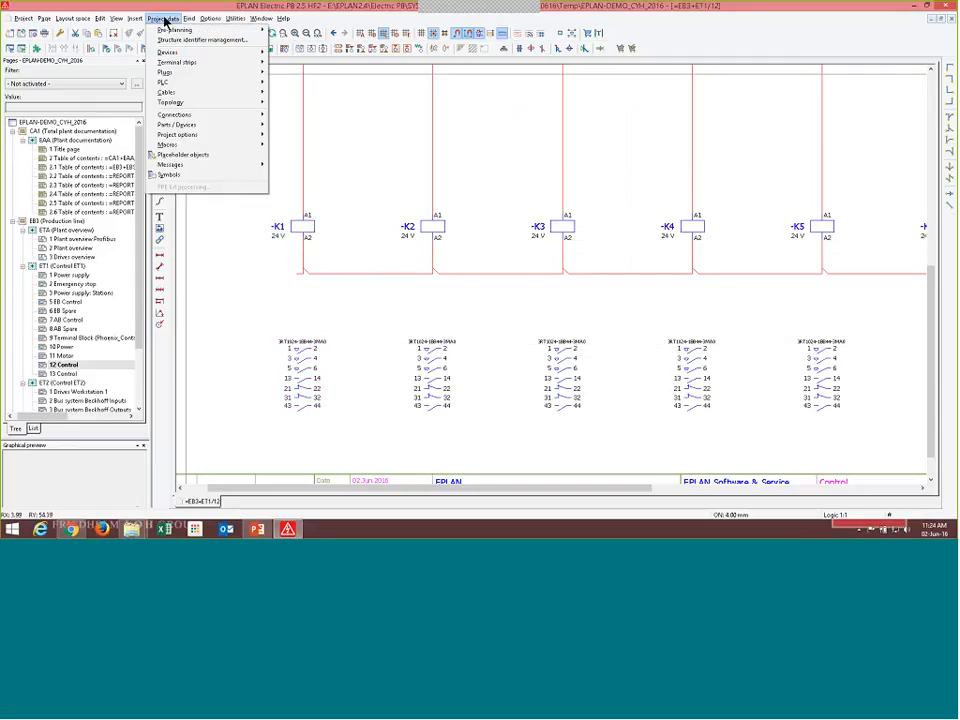
mouse_move(181, 52)
click(291, 54)
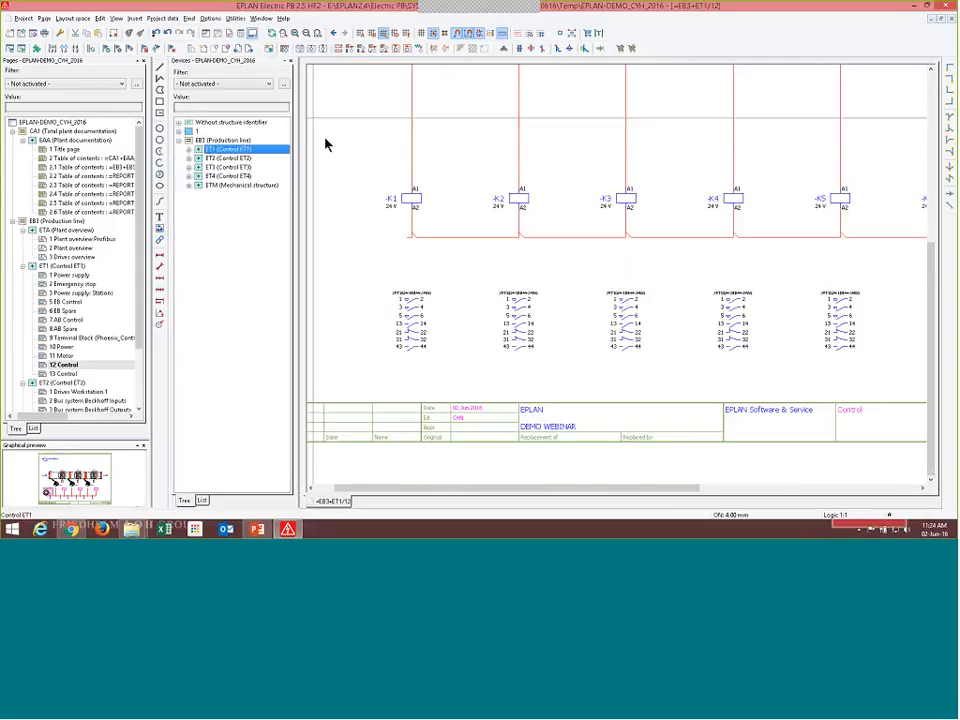
right_click(394, 201)
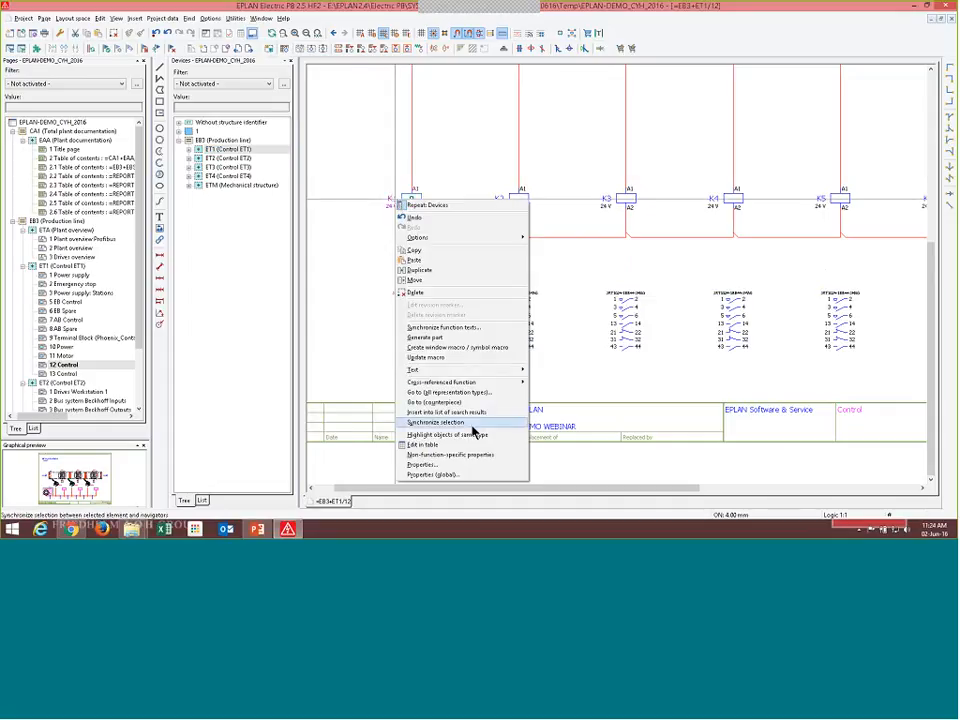
click(468, 423)
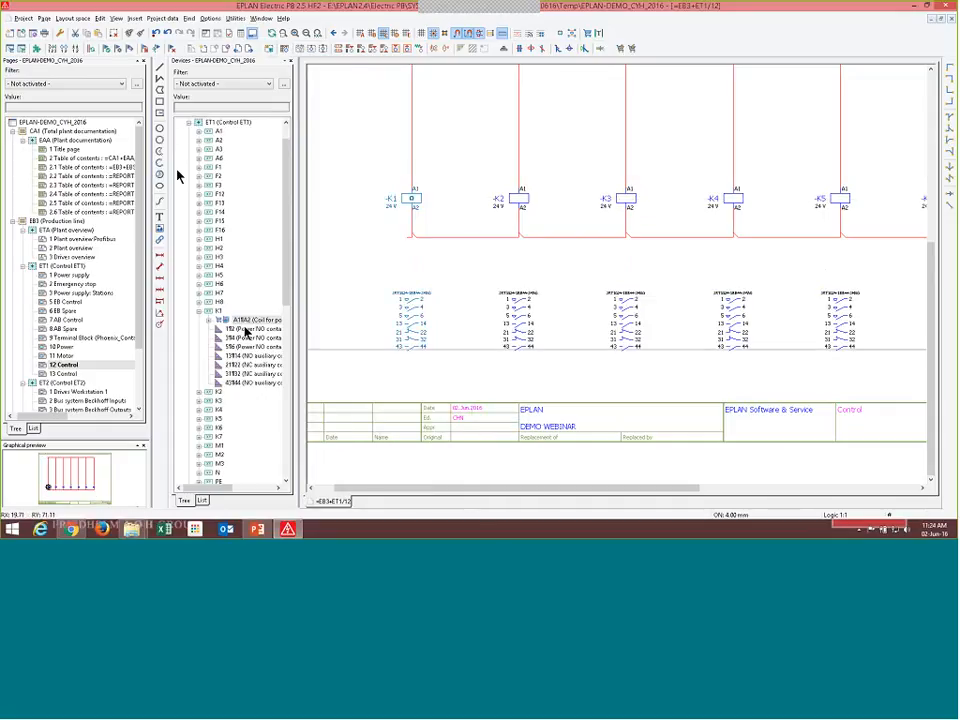
Place -K1's three power NO contacts 1-2, 3-4 and 5-6 on page 1 Power supply, across the three conductors below -Q1.
click(70, 275)
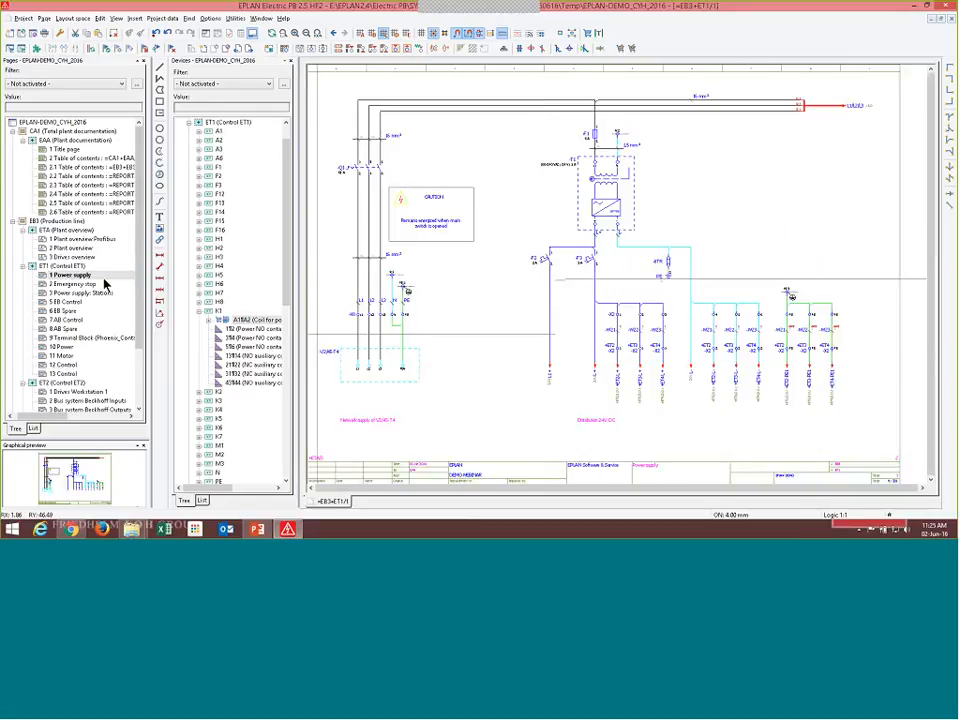
click(104, 279)
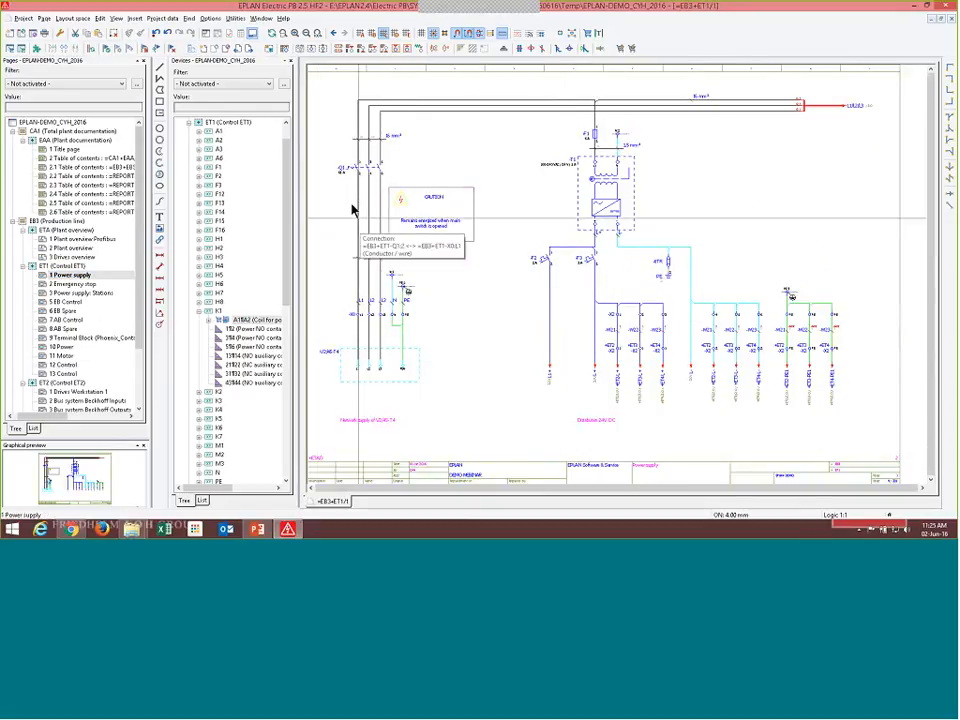
scroll(350, 206, up, 4)
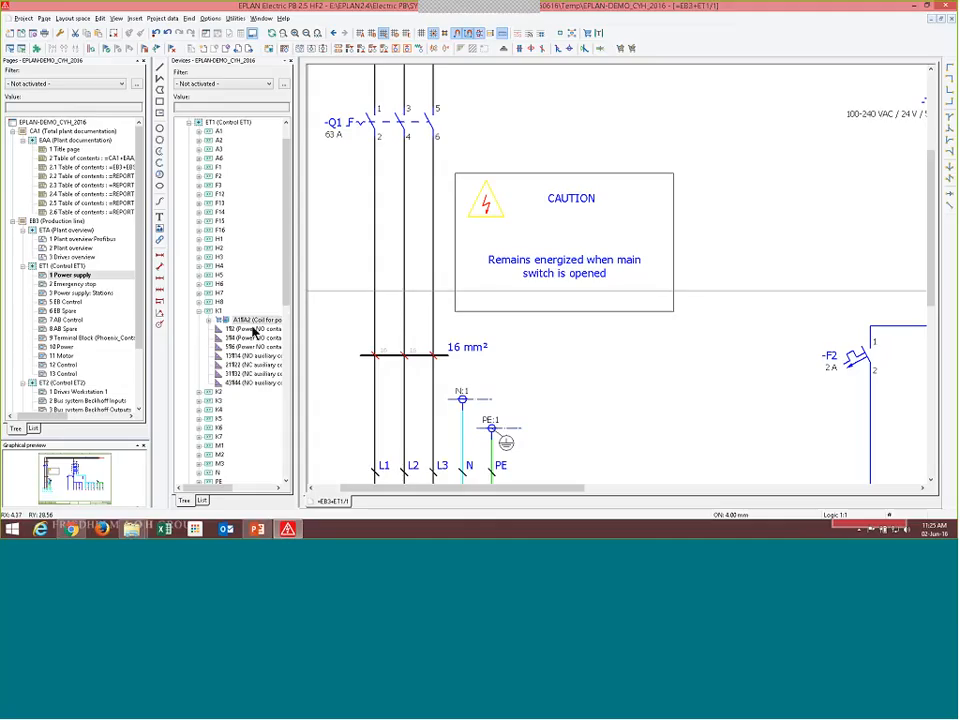
click(255, 330)
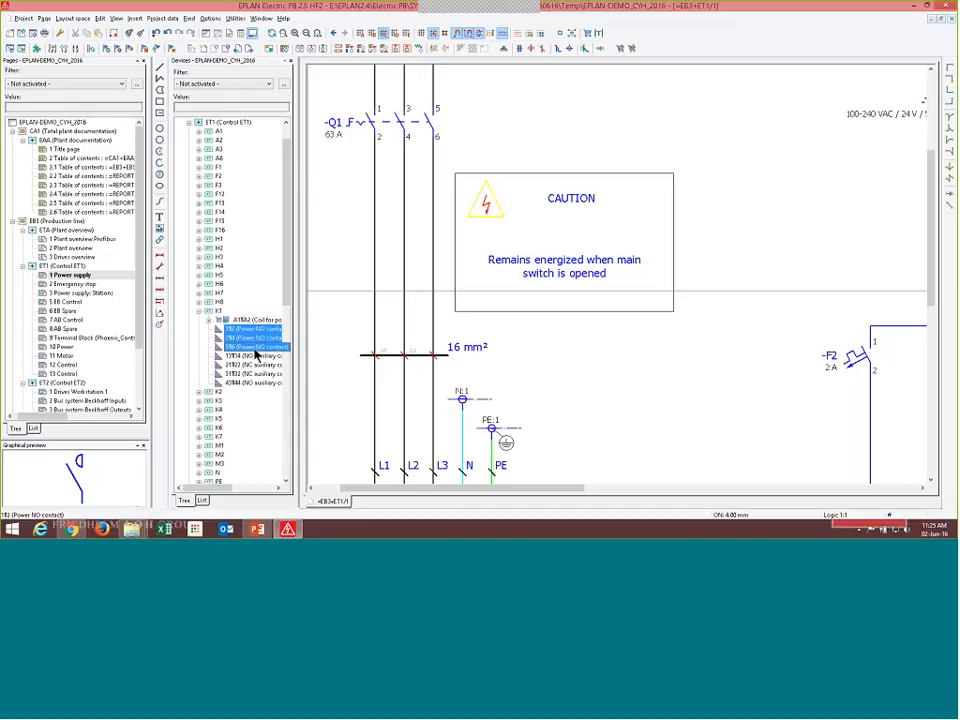
right_click(267, 341)
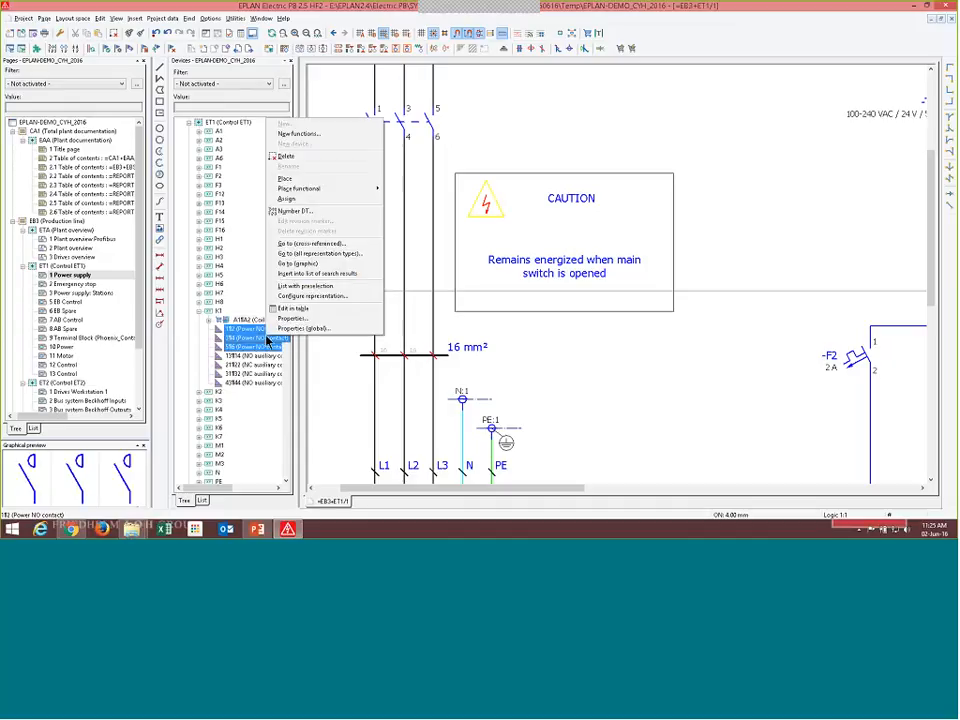
click(363, 186)
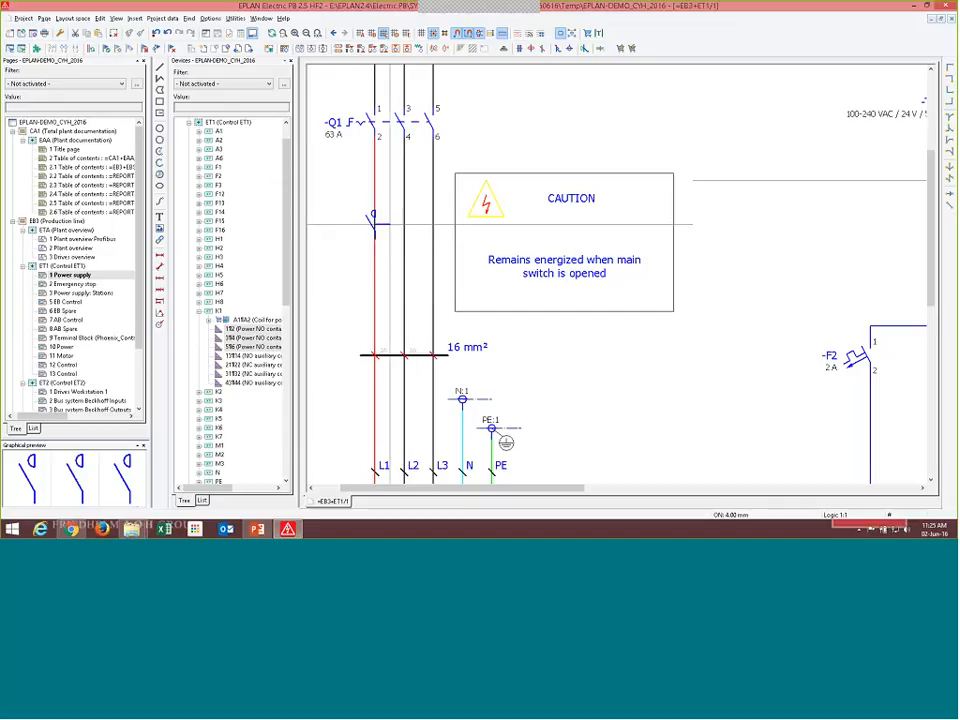
drag(447, 224, 449, 225)
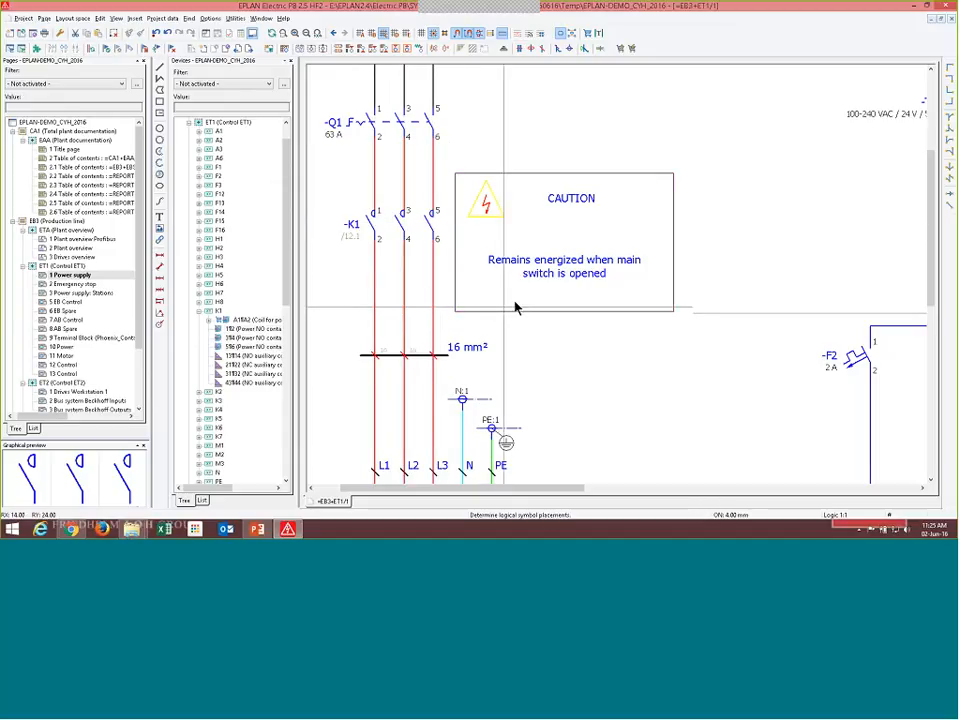
Inspect the placed -K1 power contacts and follow their cross-reference to the coil on page 12 Control.
scroll(521, 303, down, 1)
scroll(349, 210, up, 5)
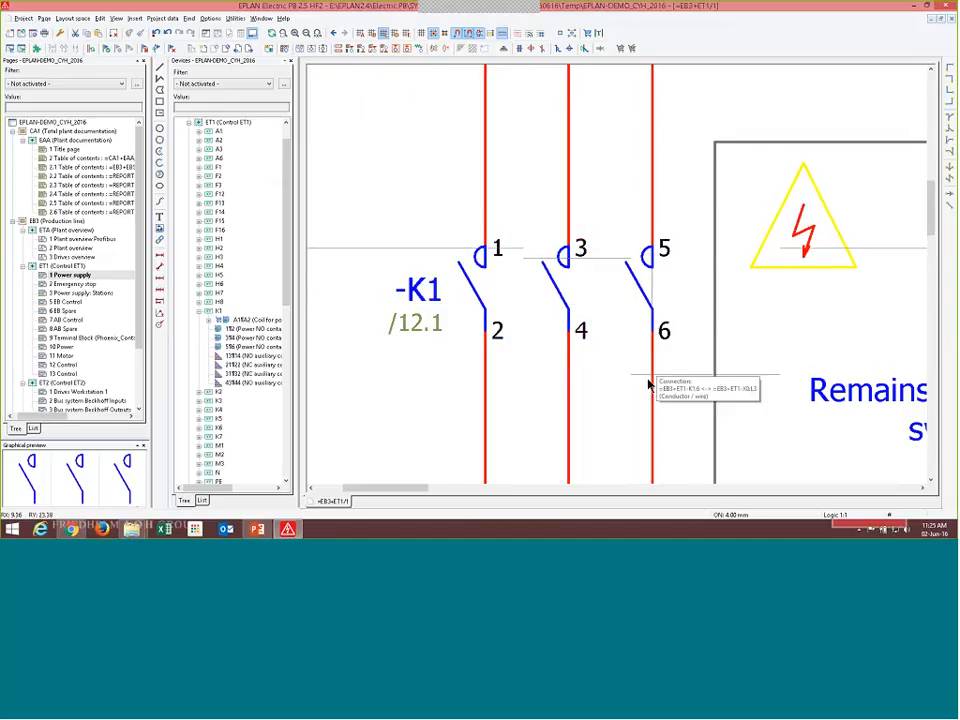
scroll(384, 407, up, 1)
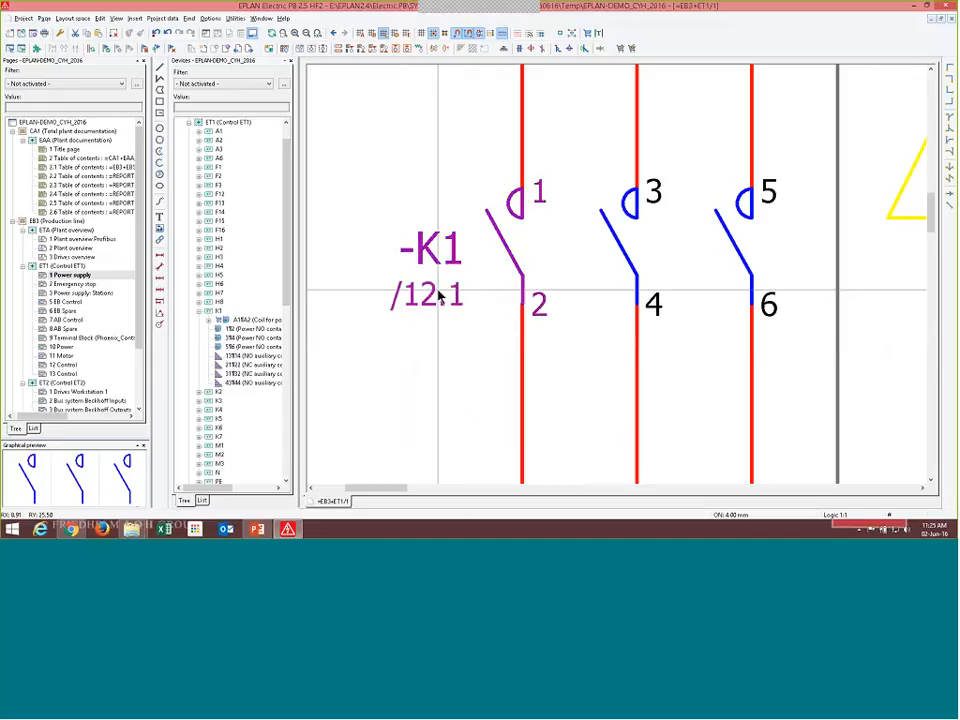
key(alt+3)
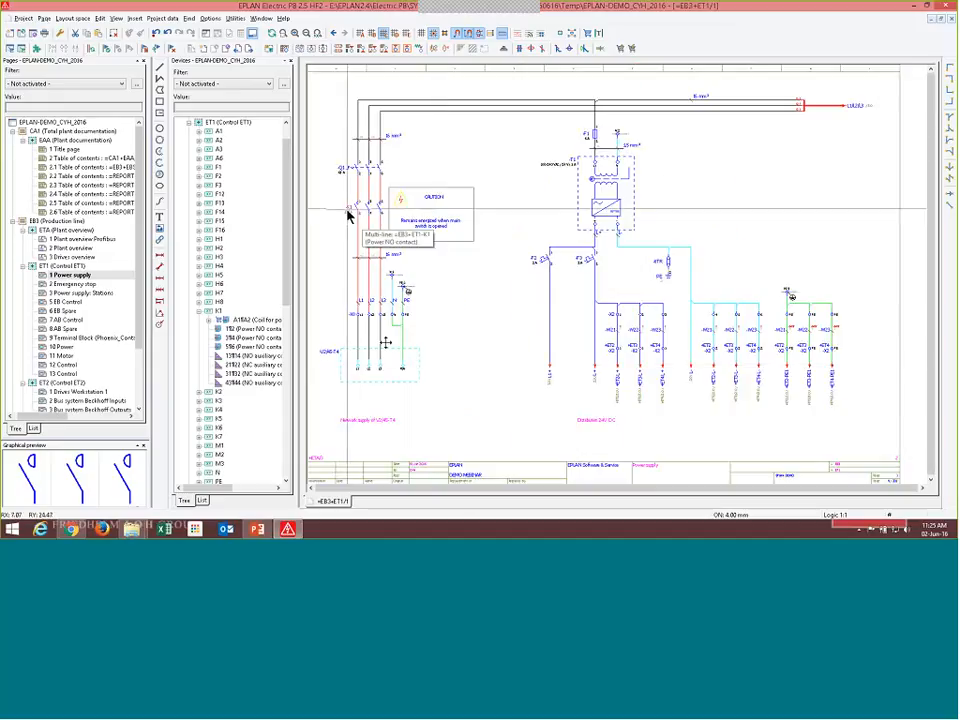
key(f)
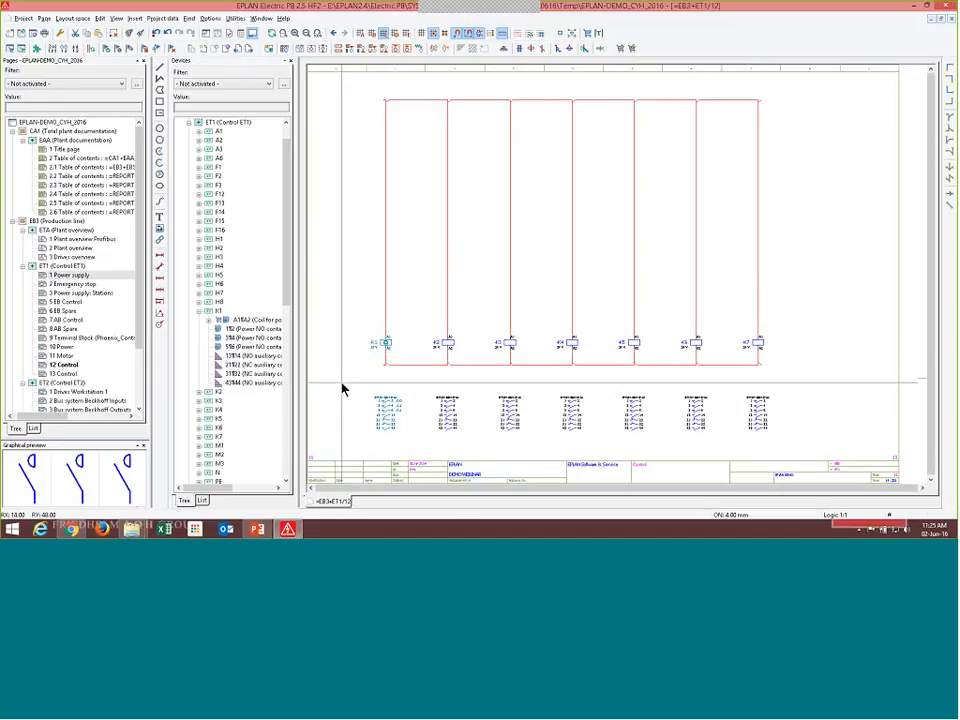
Examine -K1's contact image, follow its /1.0 cross-reference to contact 1-2, and return to the coil on page 12.
scroll(352, 470, up, 4)
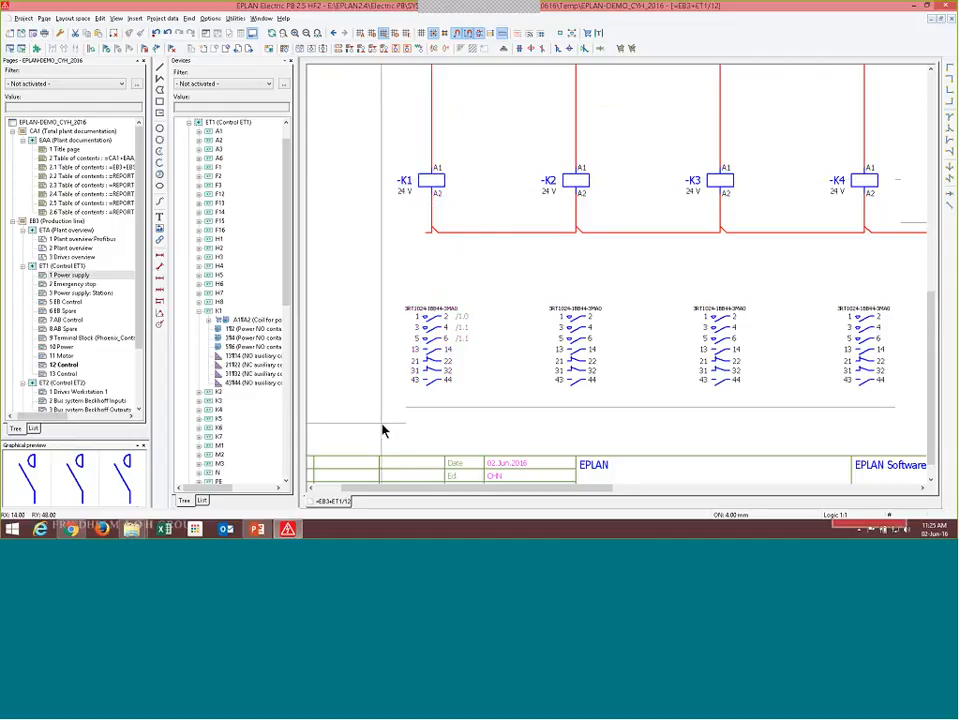
scroll(378, 307, up, 2)
scroll(410, 250, up, 3)
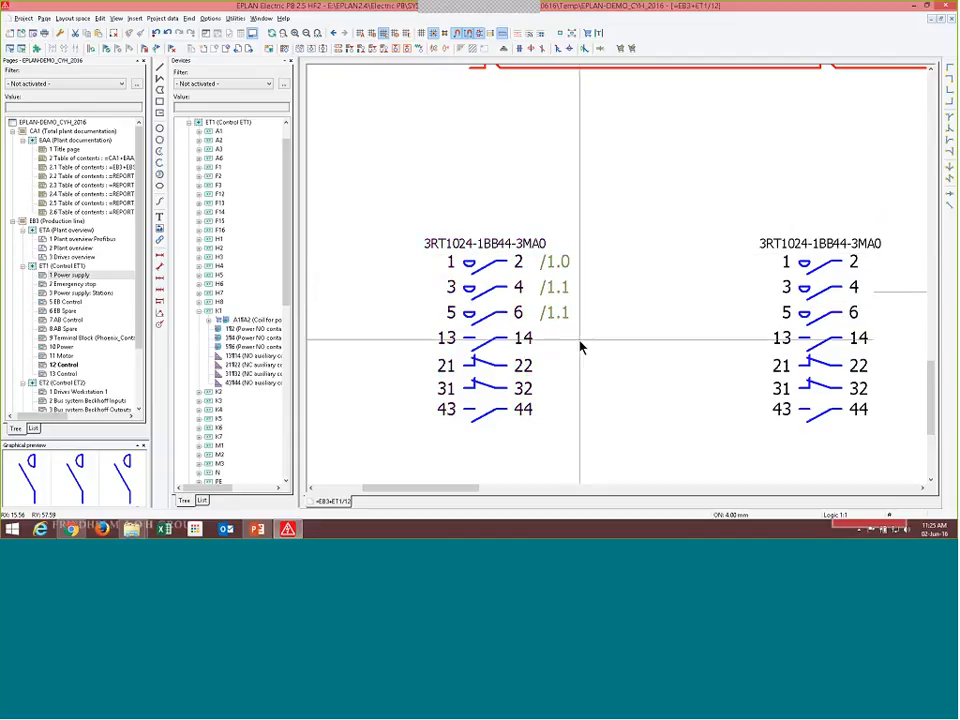
ctrl+click(568, 267)
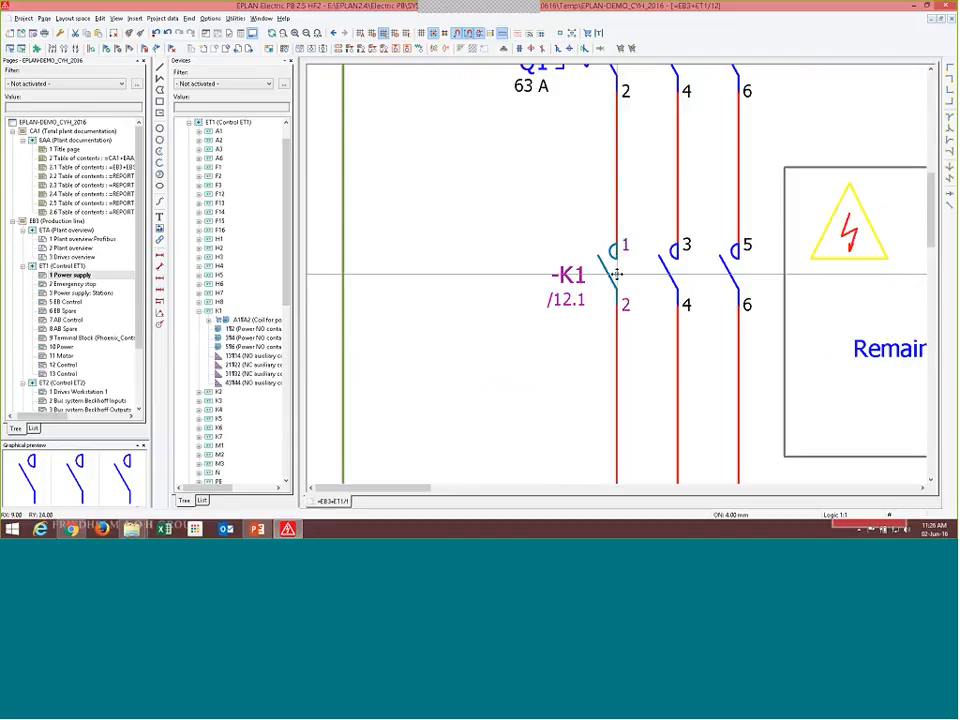
click(597, 298)
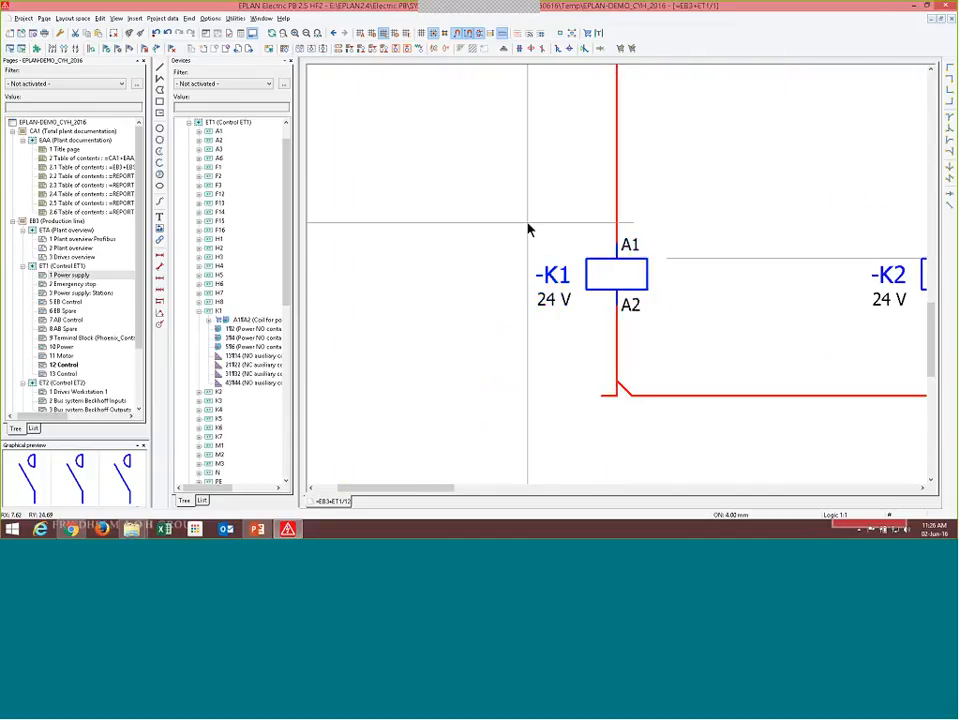
scroll(528, 229, down, 5)
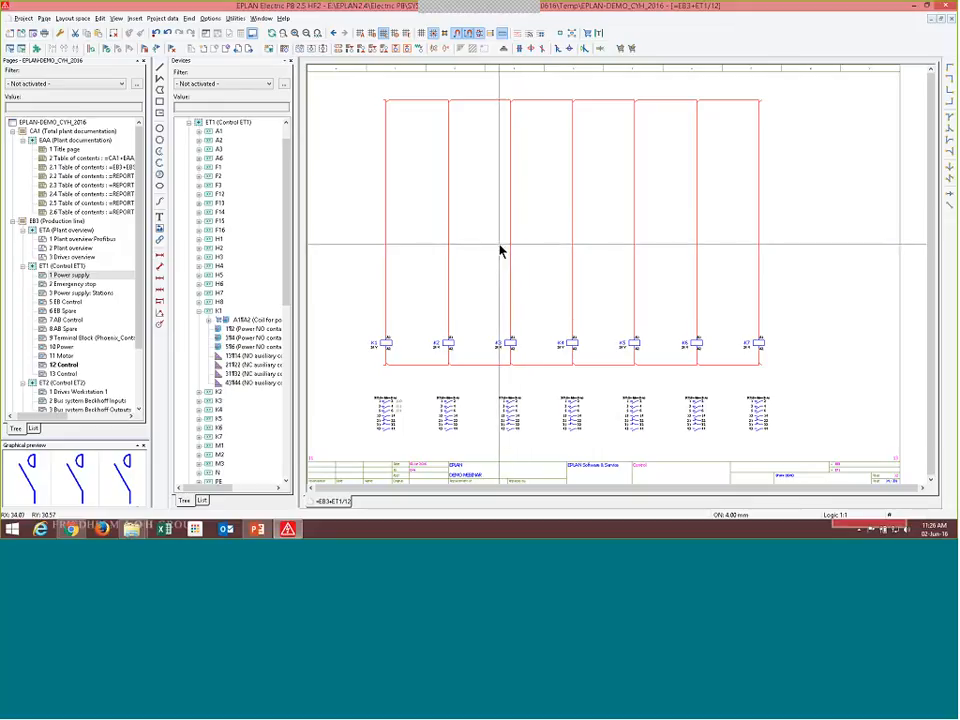
Open page 11 Motor, close the devices navigator and load the window macro 02 MOTOR_MODUL.ema for insertion.
click(60, 355)
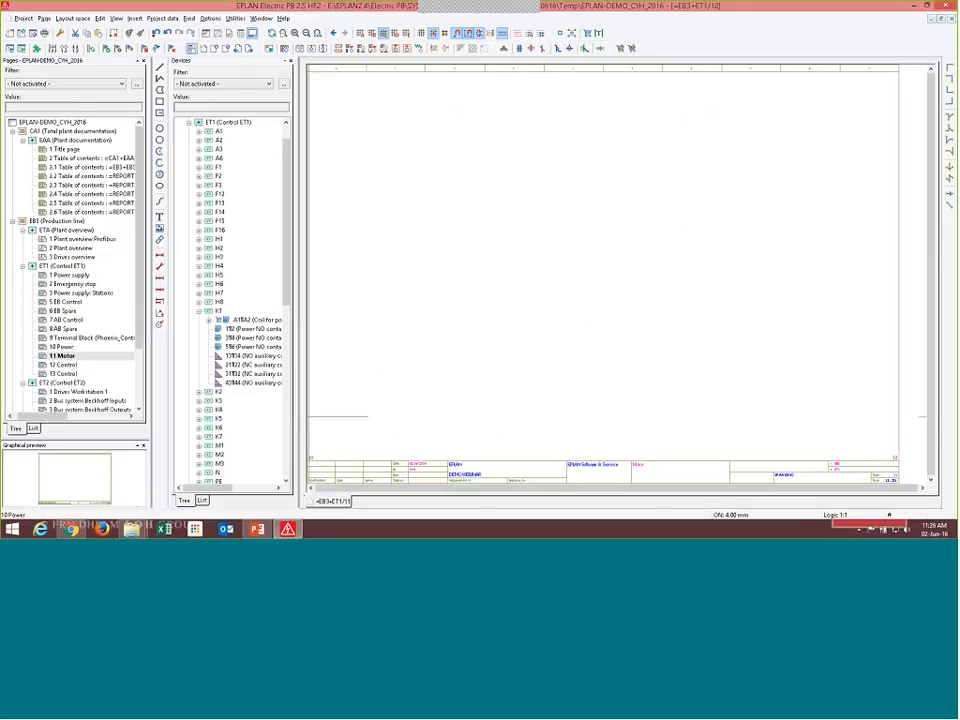
click(290, 60)
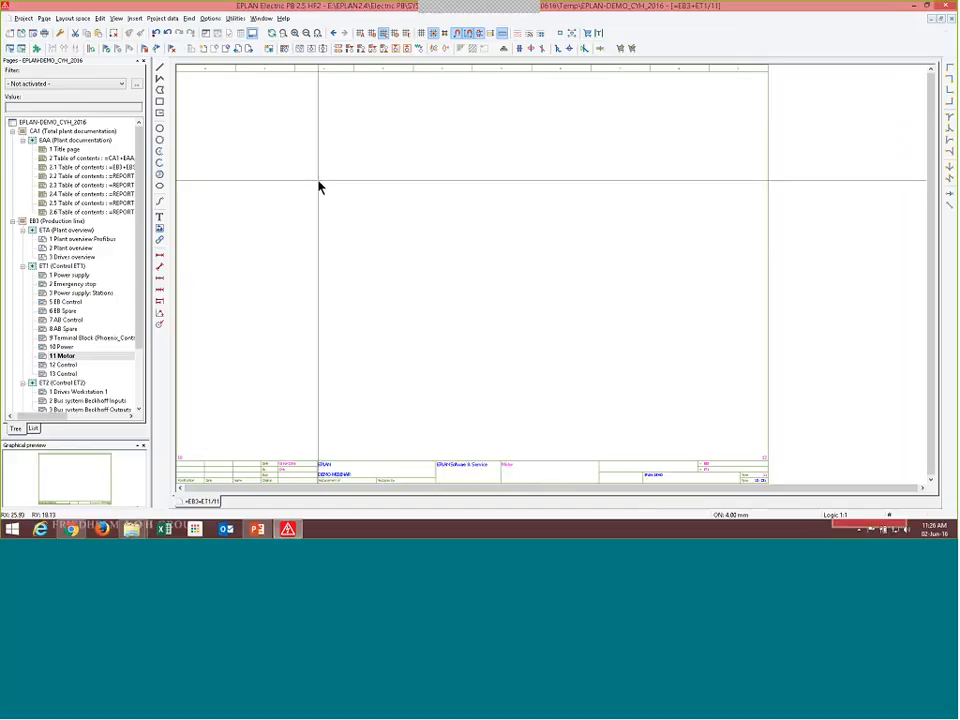
click(135, 19)
click(145, 28)
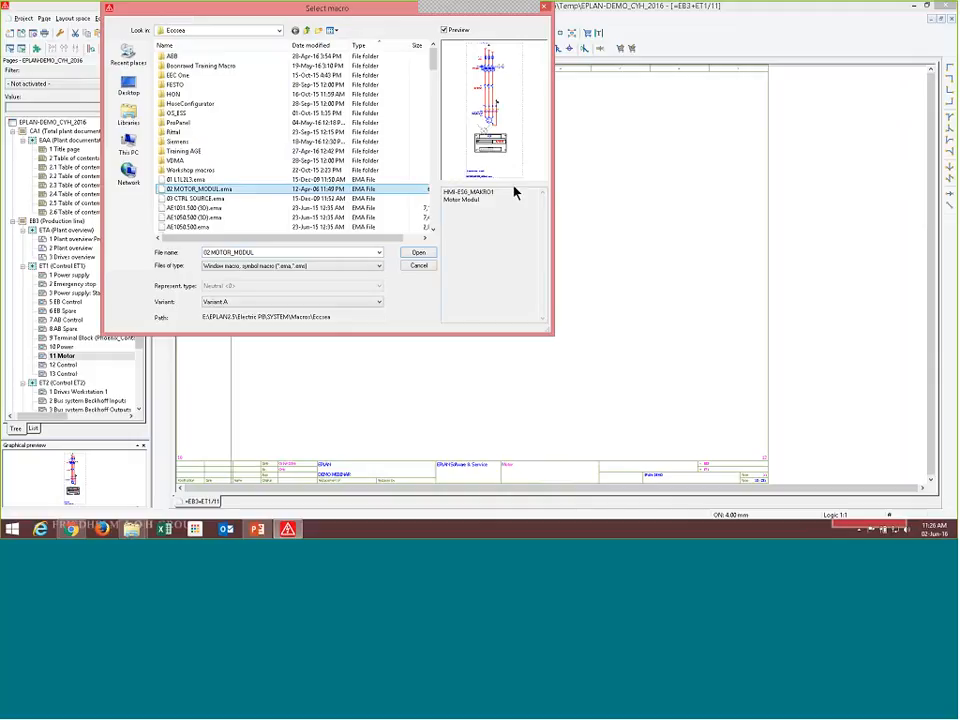
click(418, 253)
Place the motor macro in the left half of page 11 with value set 75, using Number insertion mode with Identifier + counter format.
scroll(463, 380, down, 3)
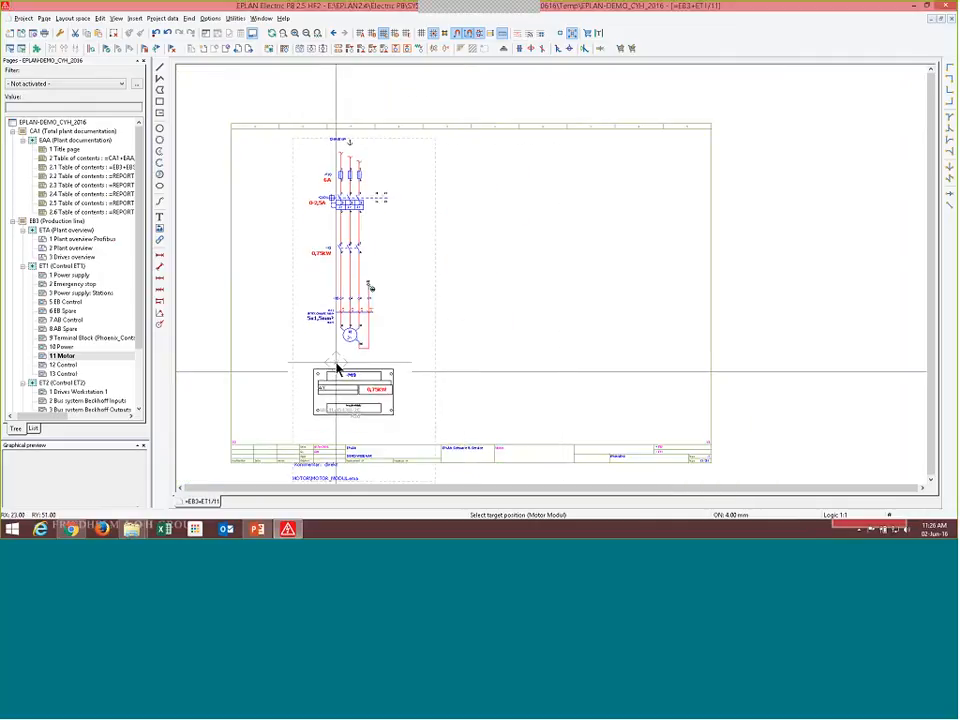
click(337, 368)
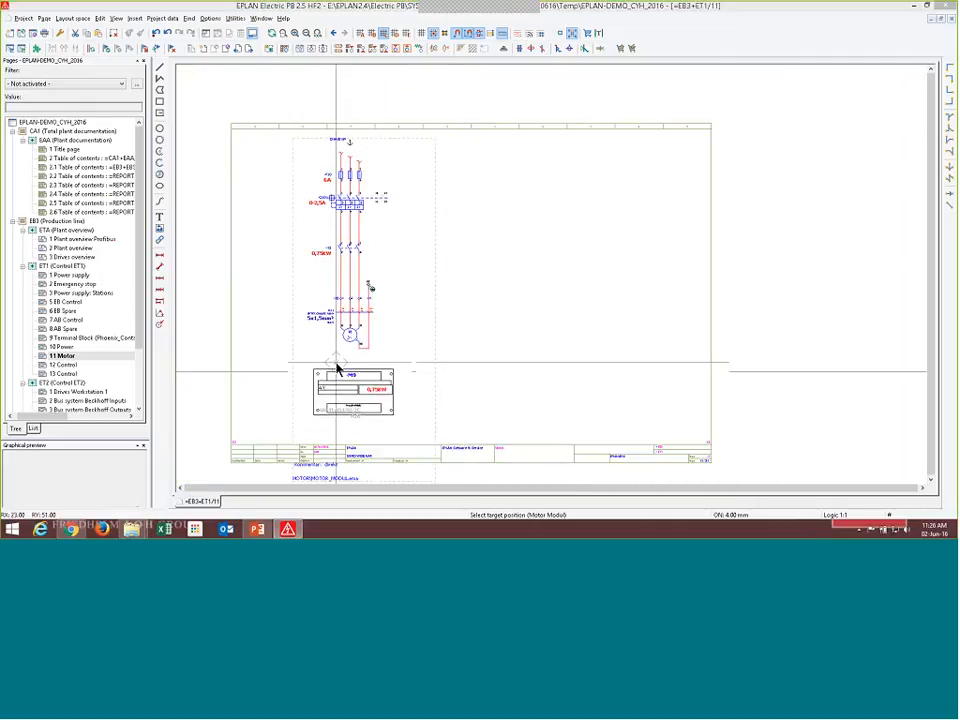
click(314, 201)
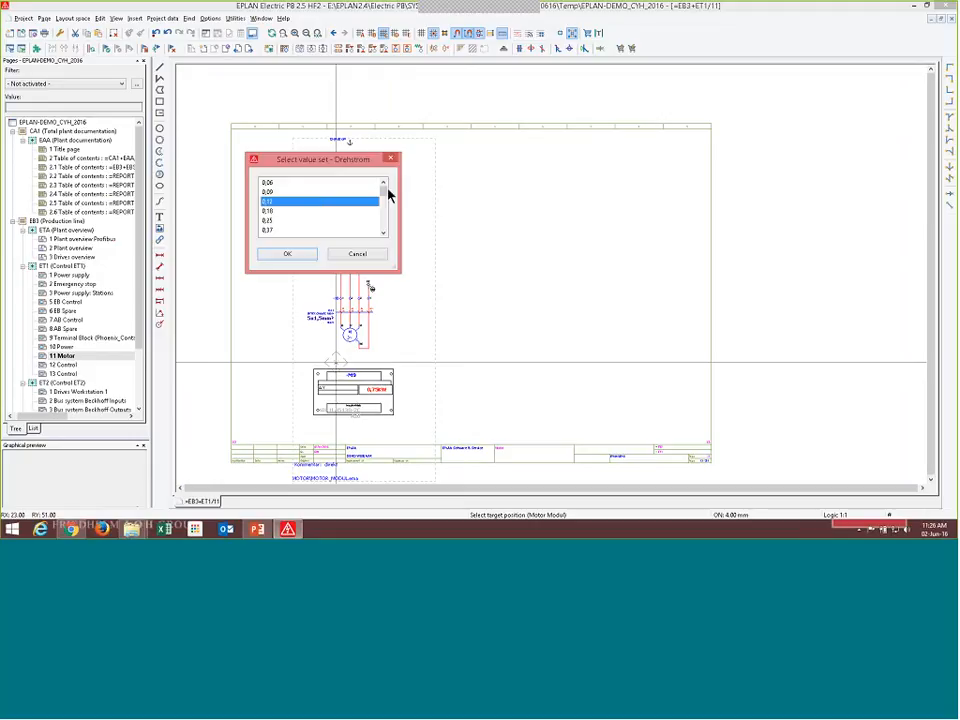
drag(384, 193, 381, 235)
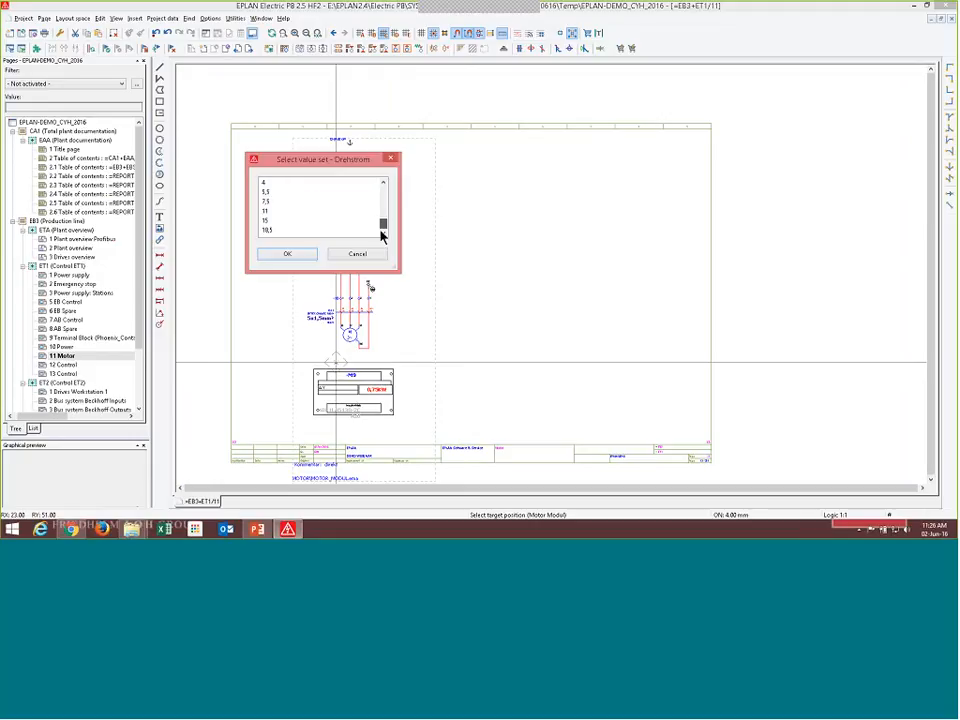
click(288, 256)
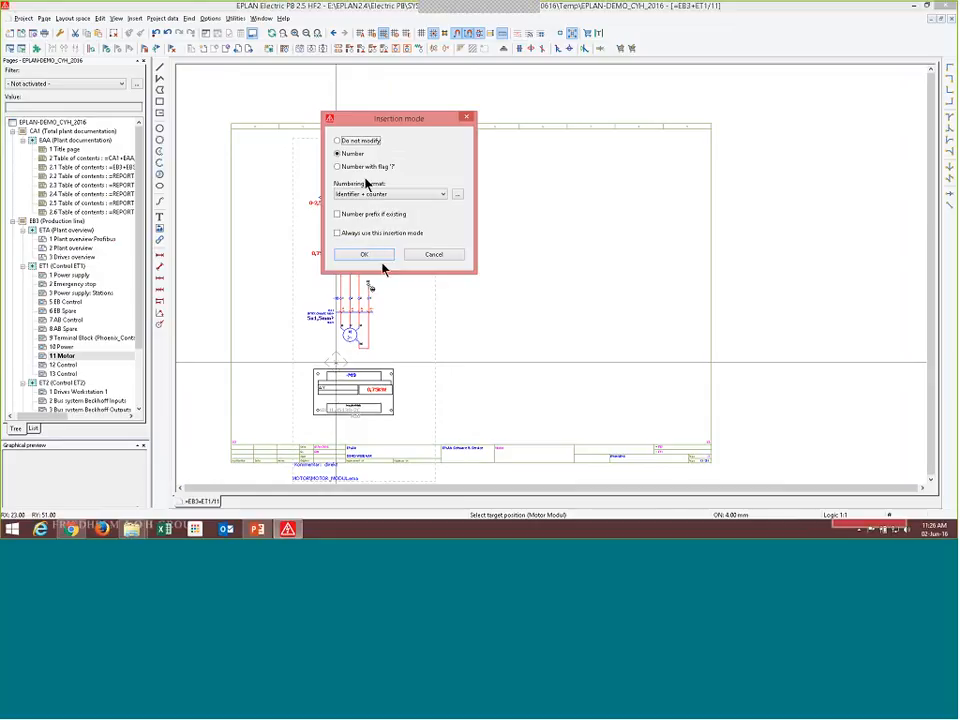
click(379, 257)
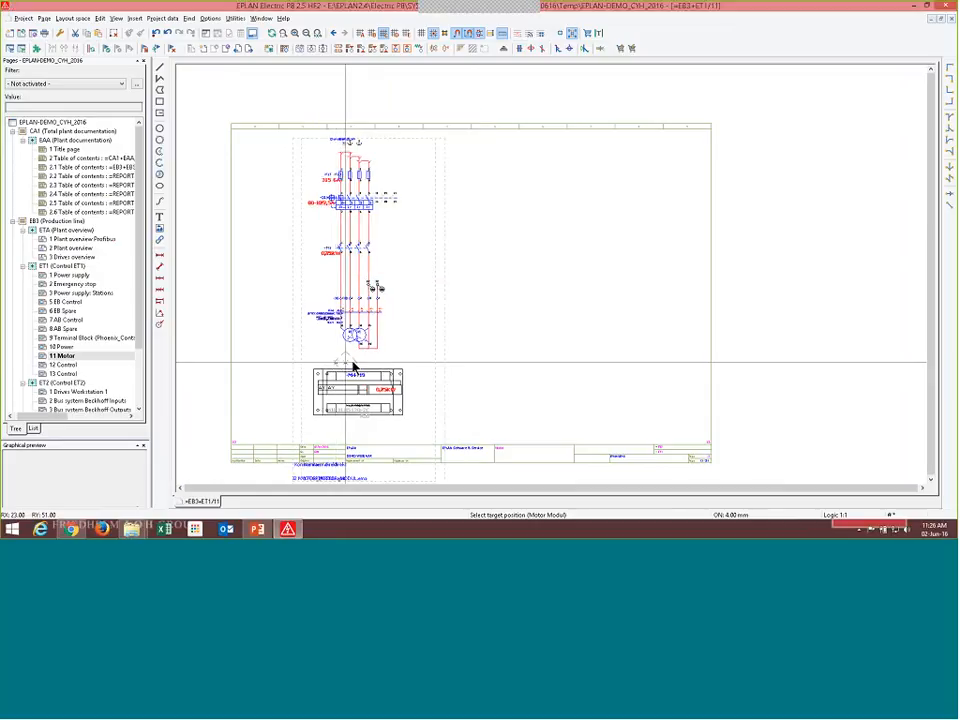
Place the reversing (rechts /links) variant of the motor macro beside the first motor circuit, using value set 0,37, and end the insertion.
key(Tab)
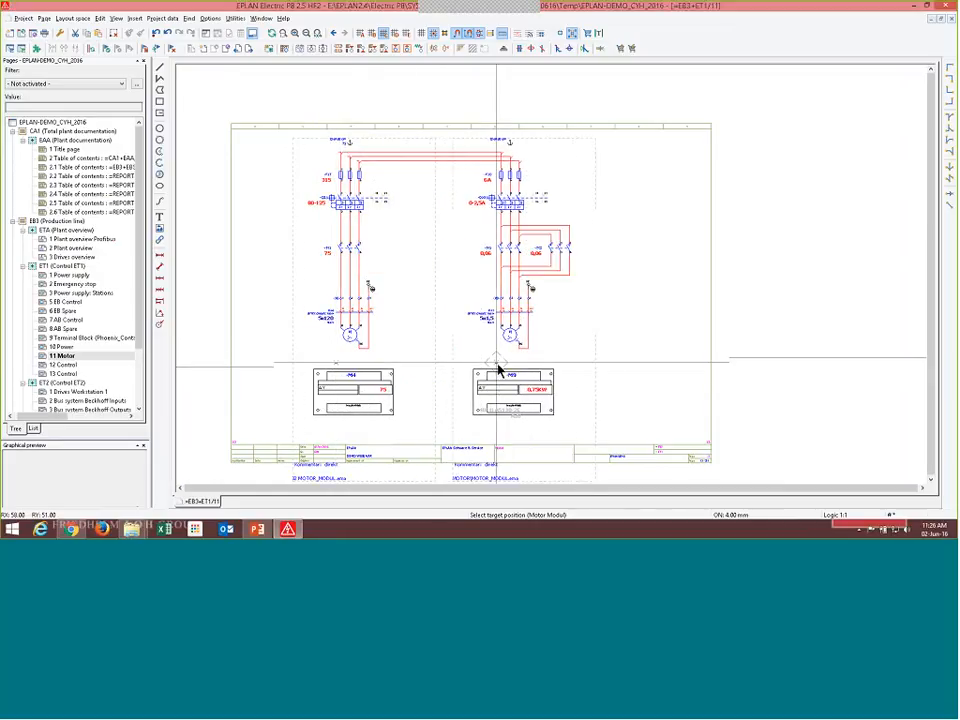
key(Tab)
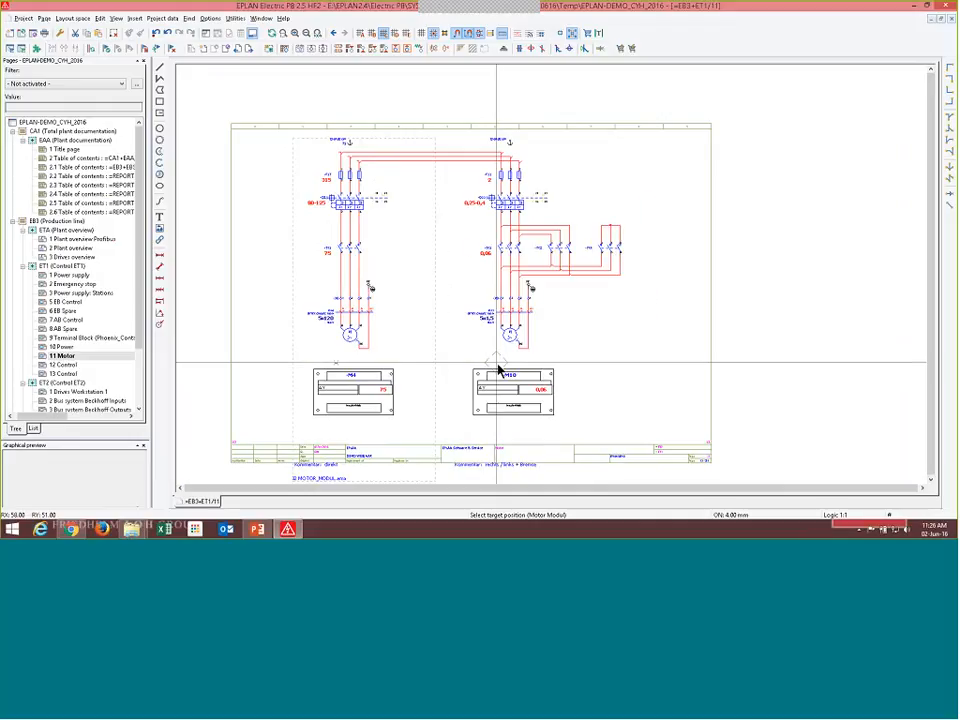
key(Tab)
key(Tab)
key(Tab)
key(Tab)
key(Tab)
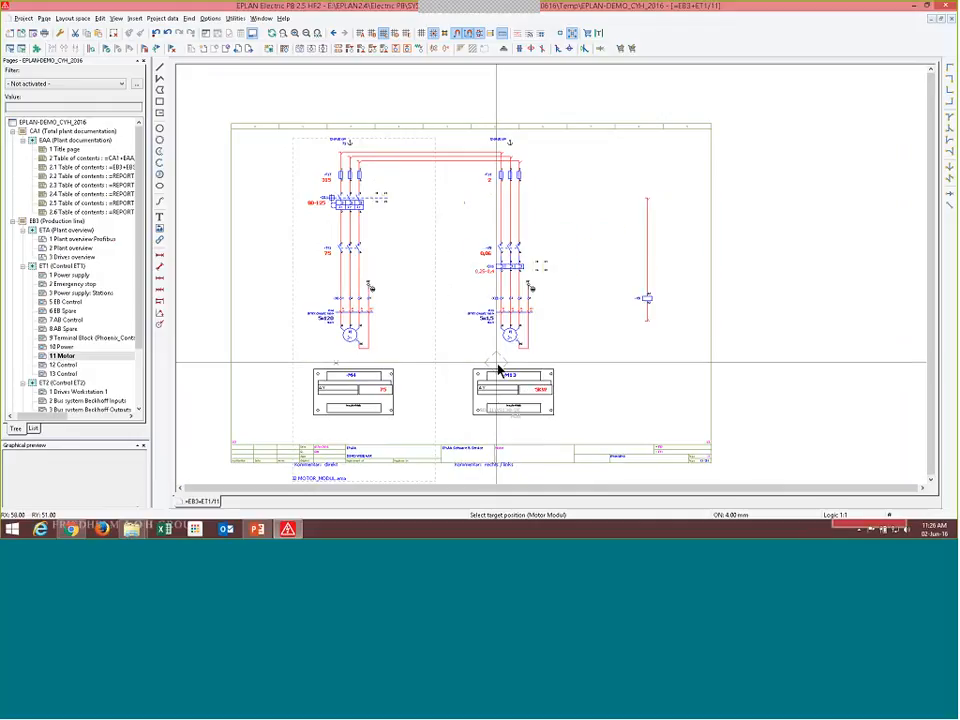
key(Tab)
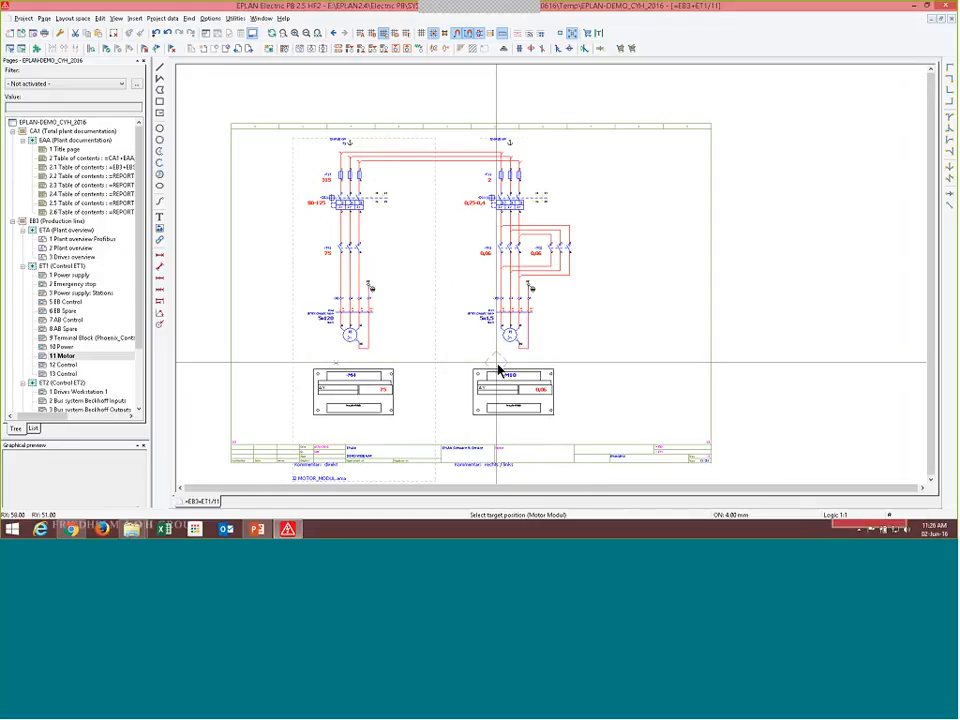
click(498, 370)
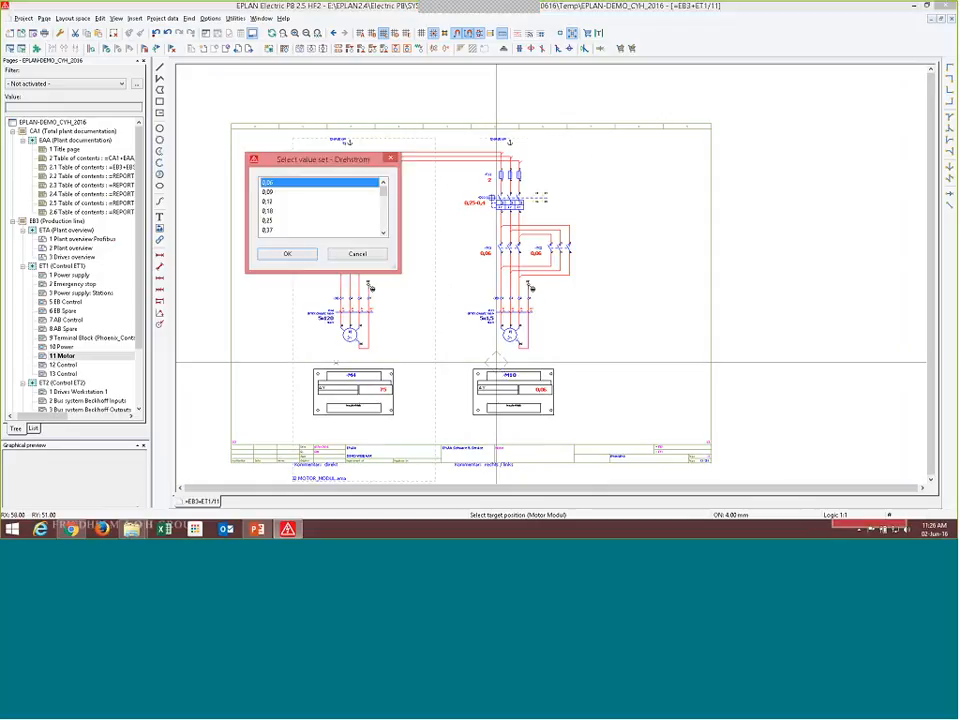
click(280, 231)
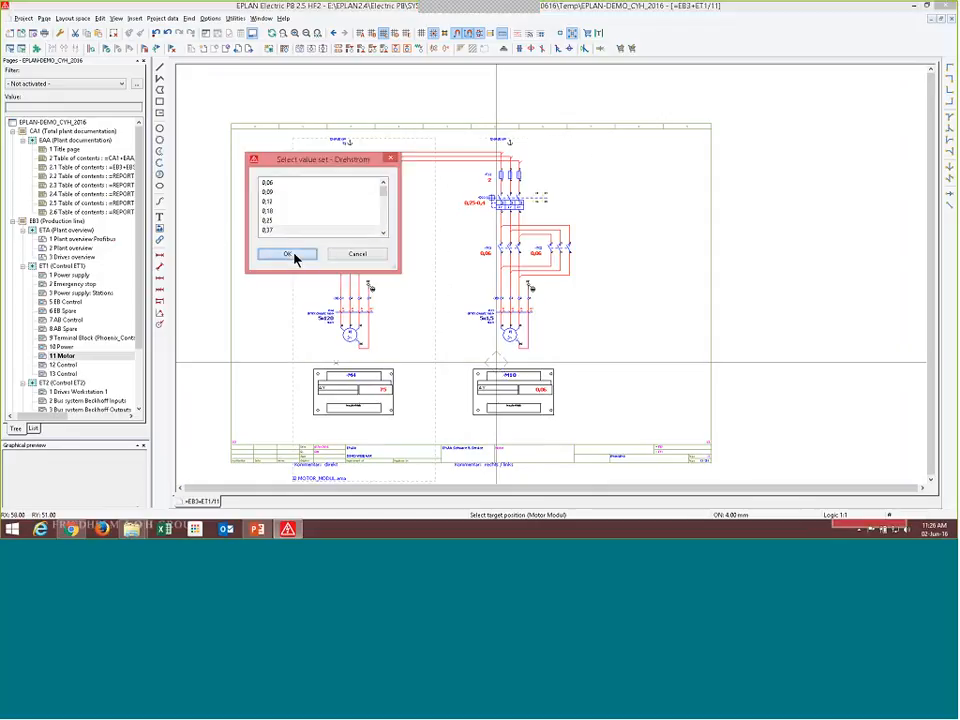
click(289, 254)
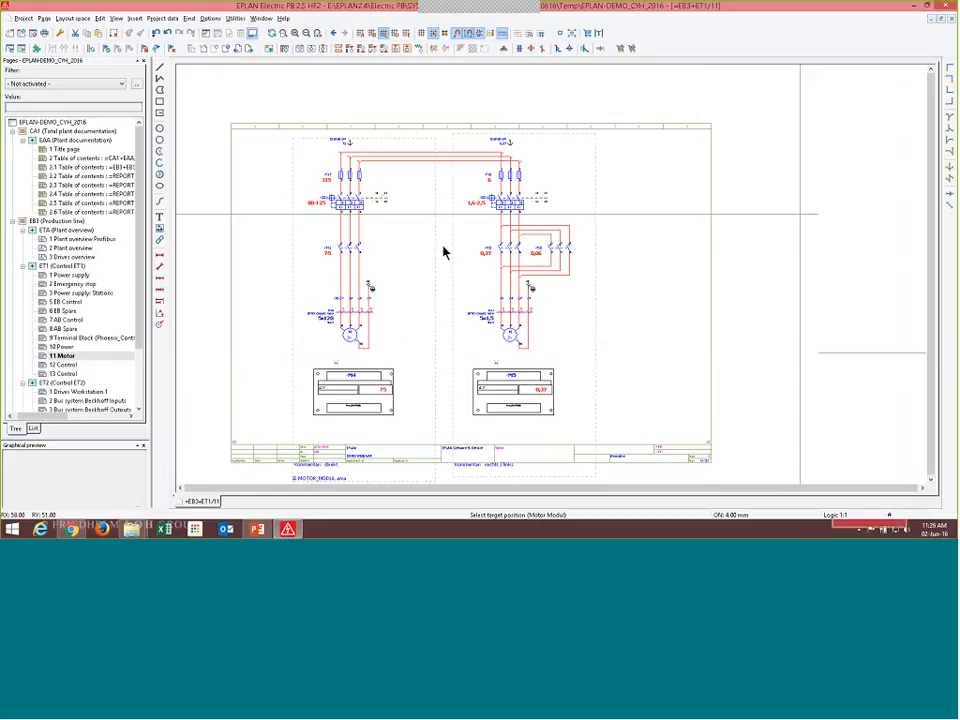
key(Escape)
Examine both placed motor circuits, comparing their fuse, breaker, contactor and cable values, the motor nameplates and the Drehstrom placeholder objects.
scroll(320, 183, up, 2)
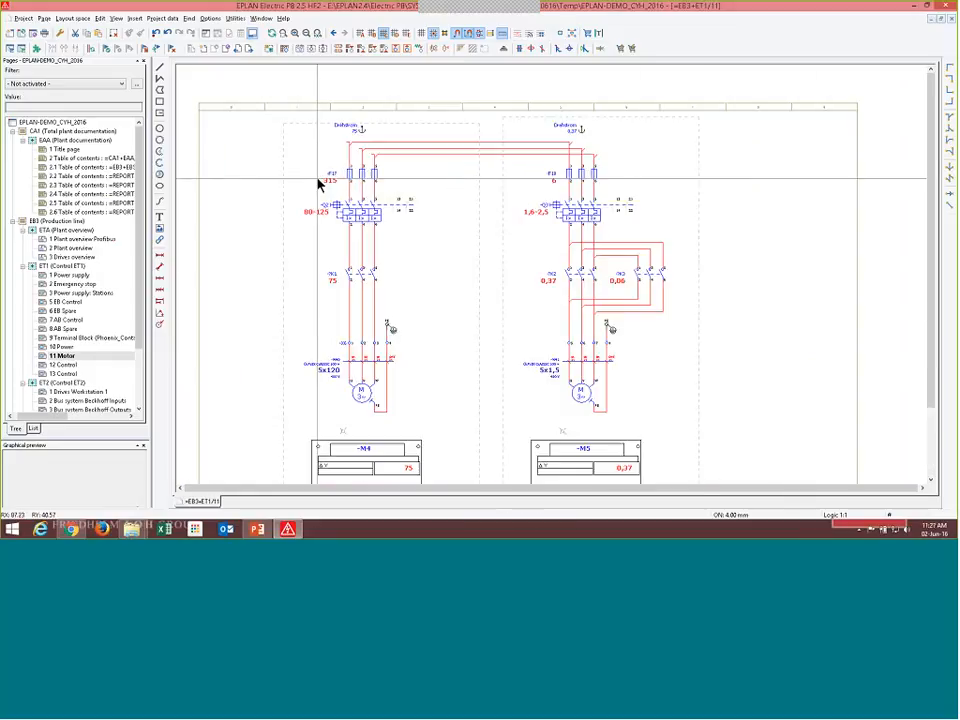
scroll(332, 287, down, 3)
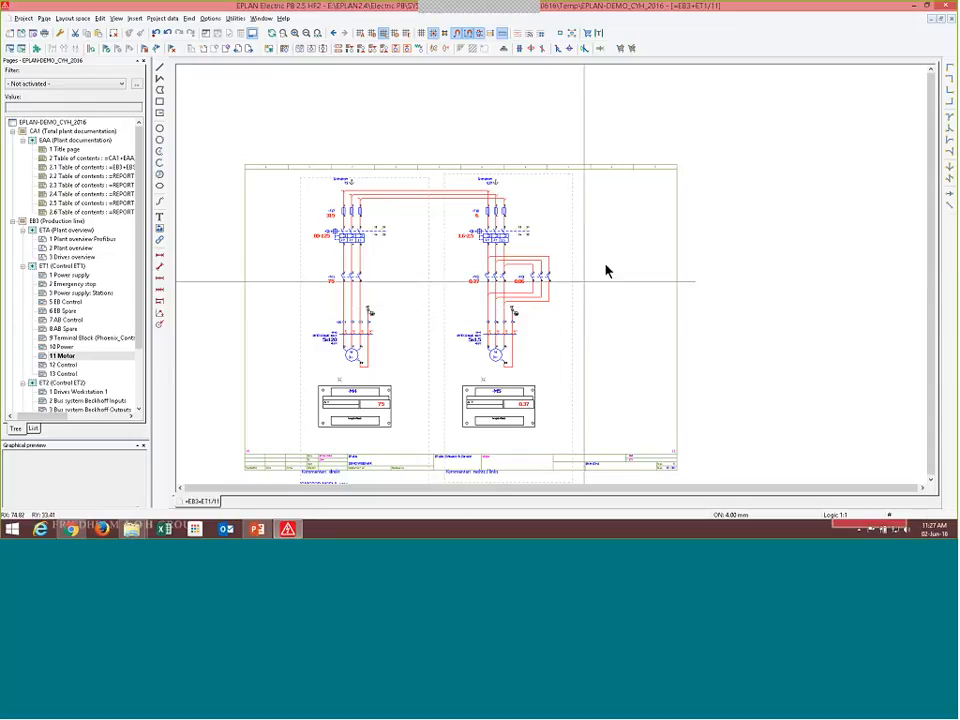
scroll(300, 160, up, 5)
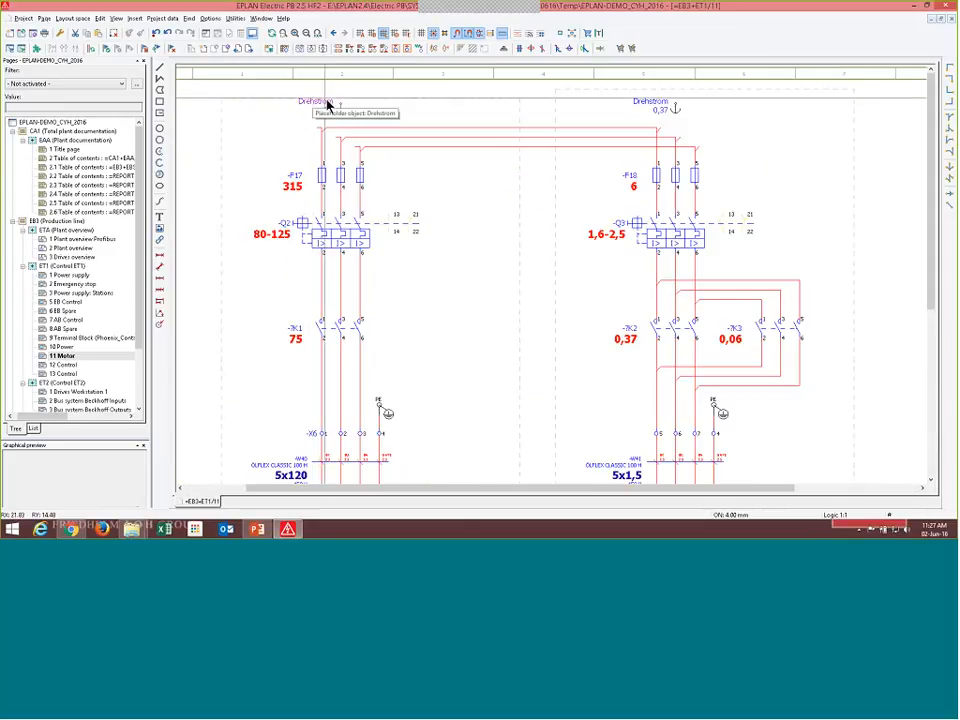
scroll(318, 100, down, 3)
scroll(300, 95, up, 1)
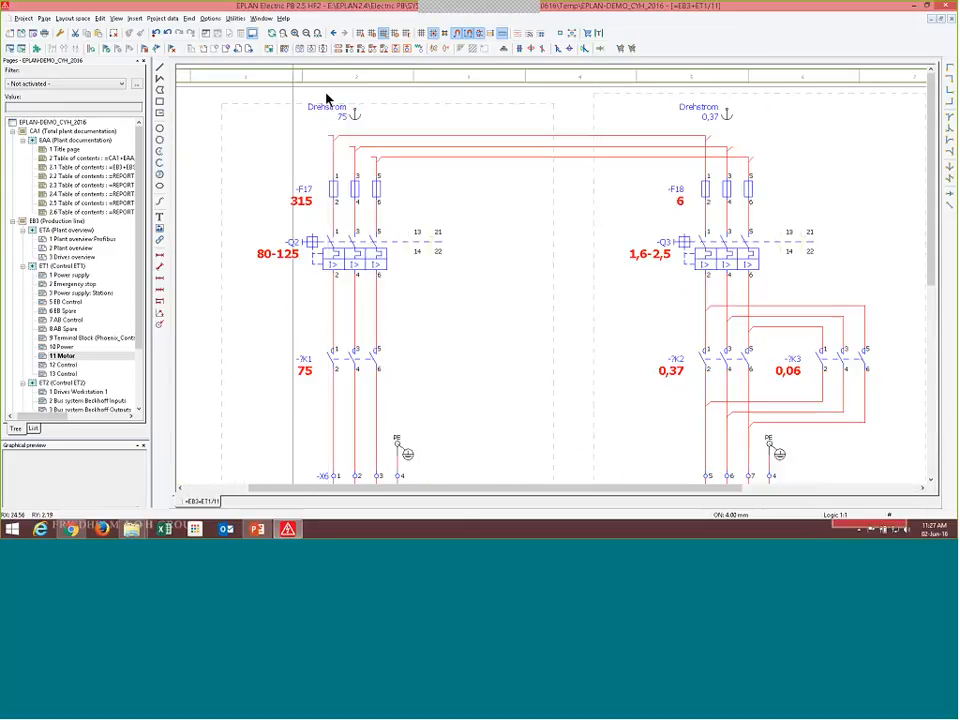
scroll(349, 124, down, 3)
scroll(358, 457, up, 1)
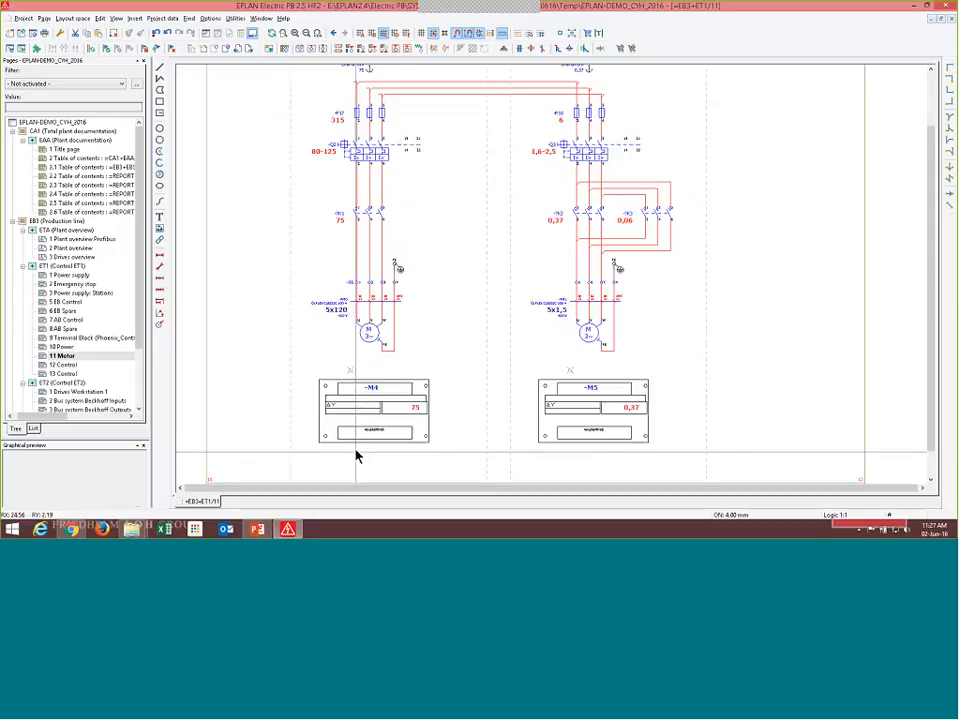
scroll(357, 455, down, 1)
scroll(362, 178, up, 4)
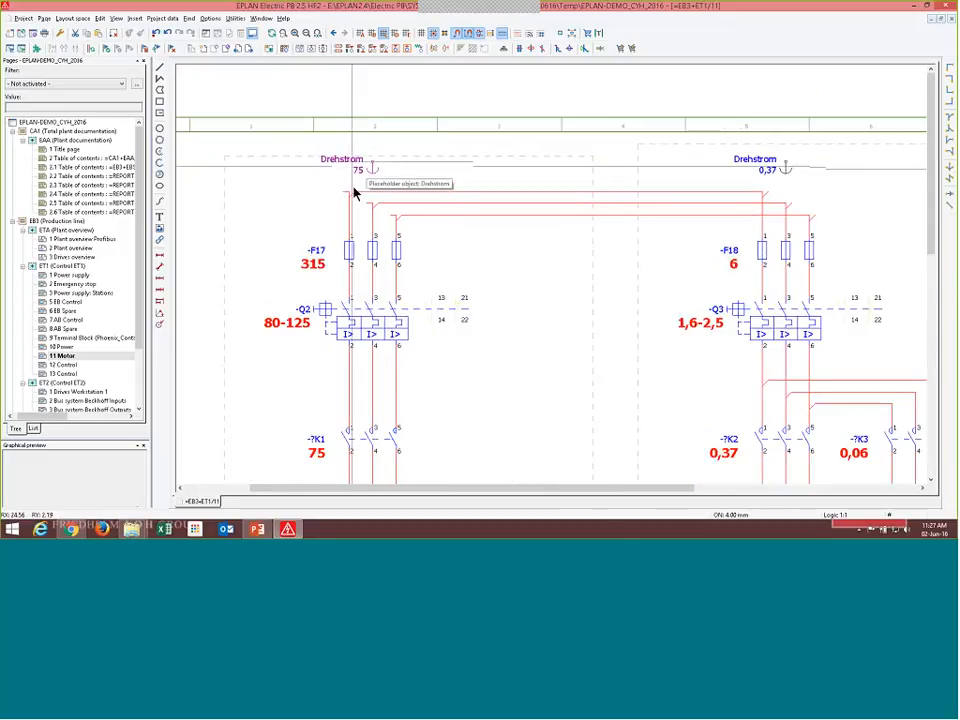
Assign the 0,06 value set to the Drehstrom placeholder object of the motor M4 circuit.
right_click(362, 172)
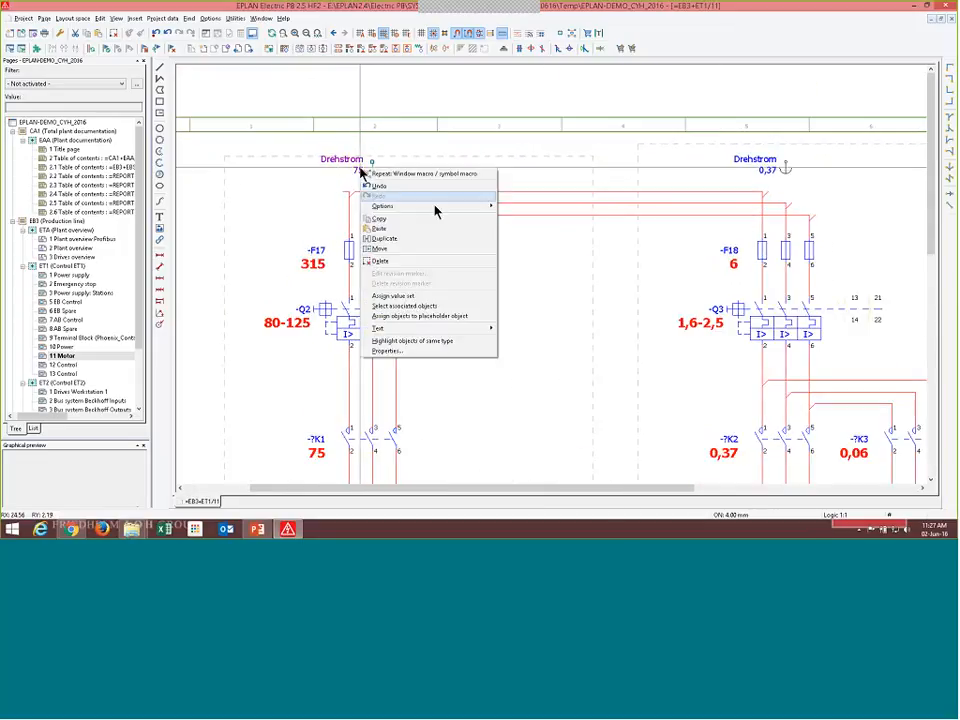
click(450, 302)
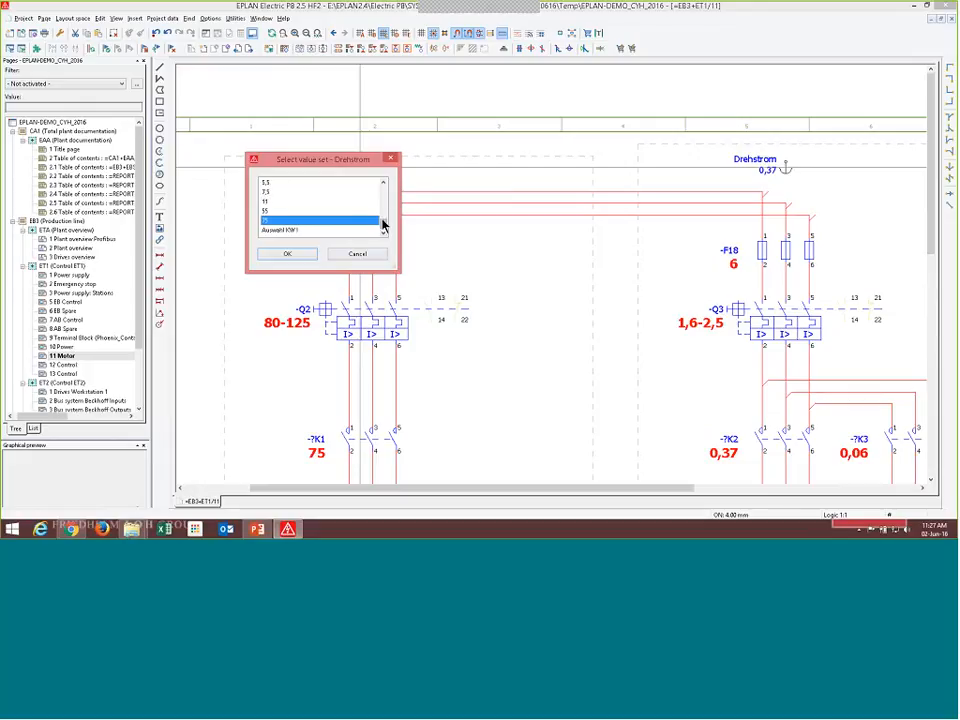
drag(382, 222, 388, 176)
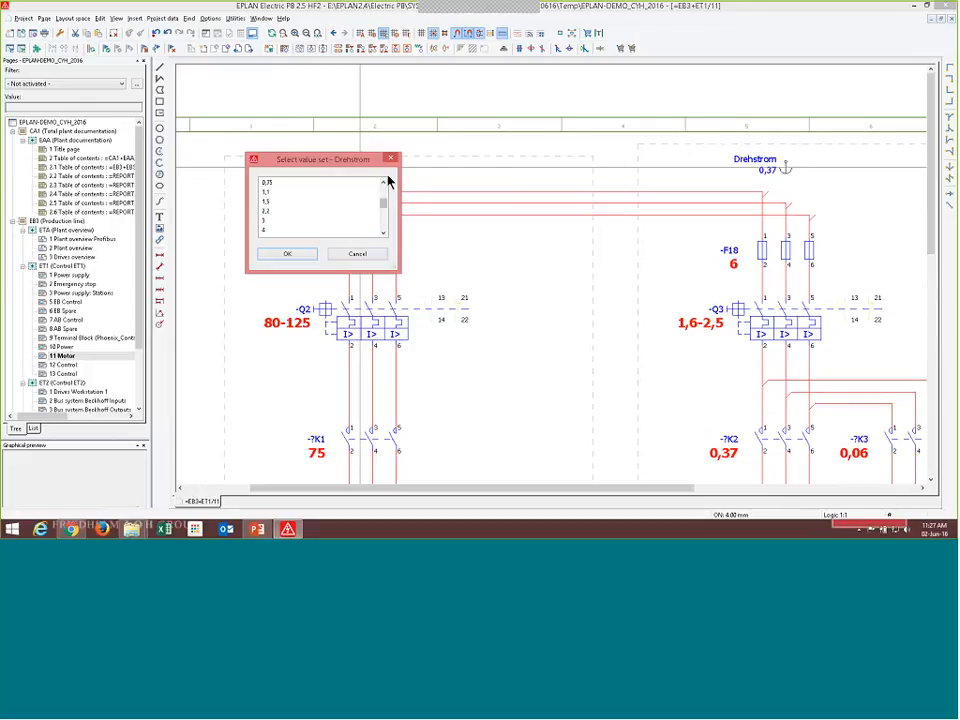
click(290, 254)
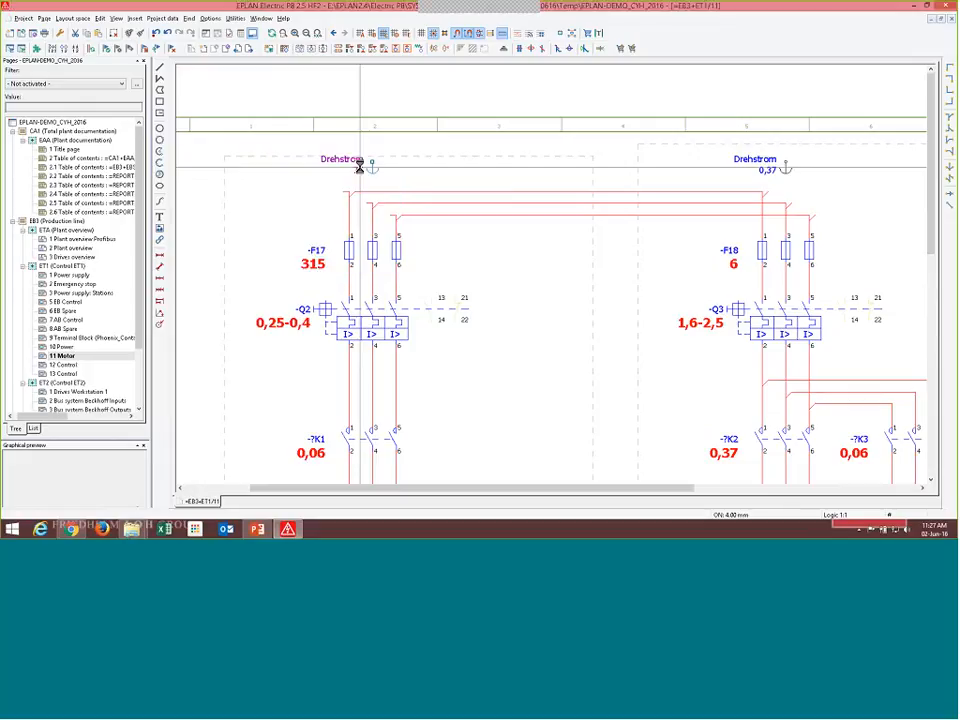
click(435, 112)
Examine the fuse, motor overload switch, contactor, cable and motor nameplate values in the M4 circuit.
scroll(436, 111, down, 1)
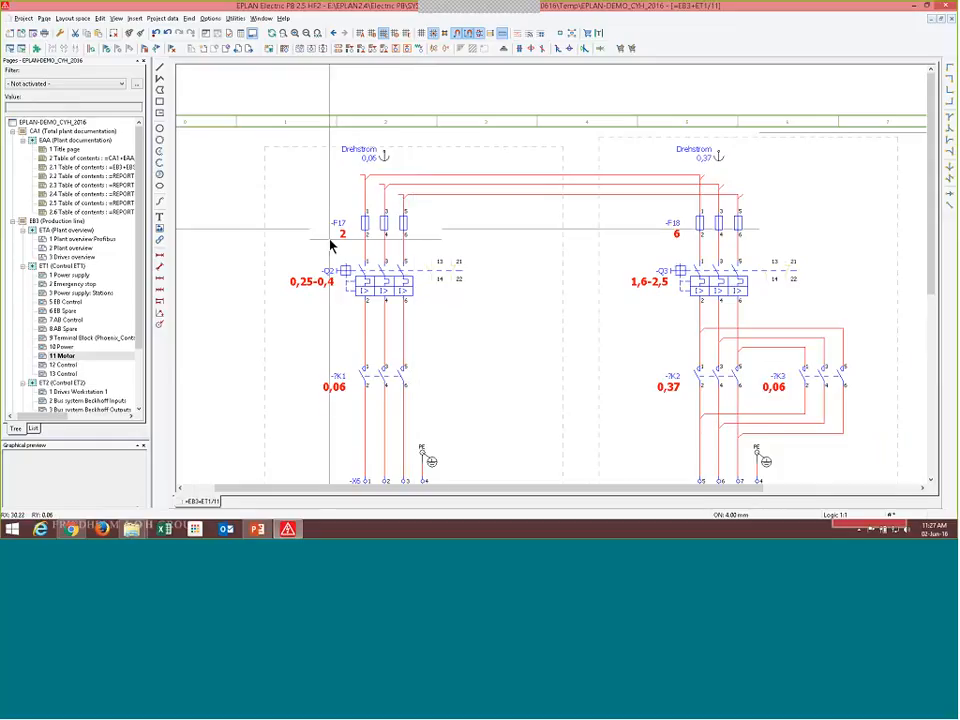
scroll(350, 240, up, 2)
scroll(345, 265, down, 2)
scroll(336, 290, up, 1)
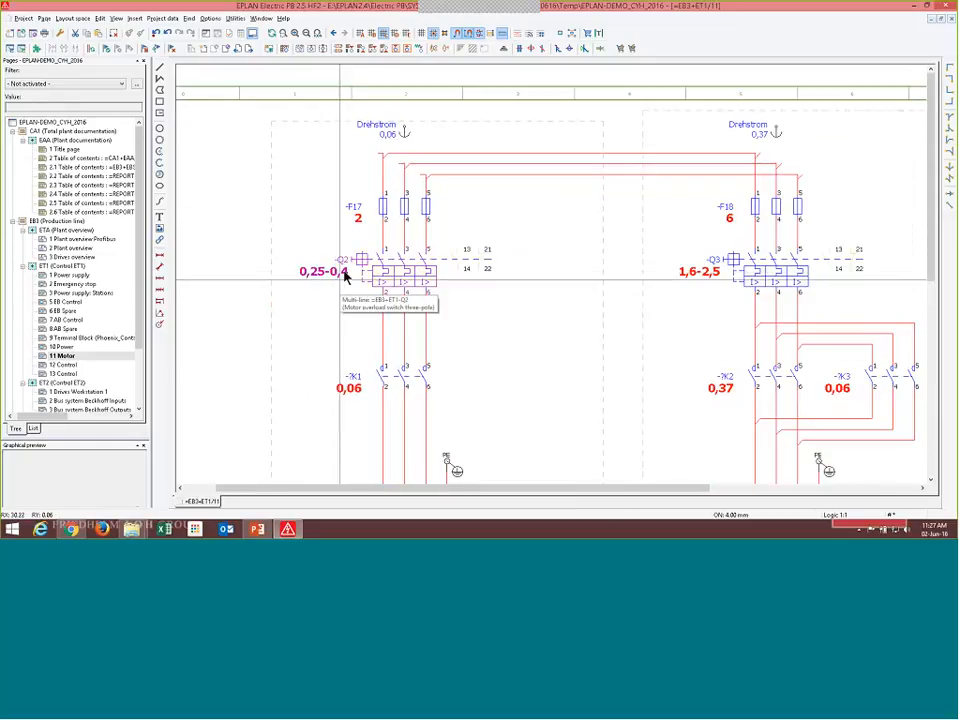
scroll(347, 270, down, 1)
scroll(355, 398, down, 1)
scroll(353, 410, up, 2)
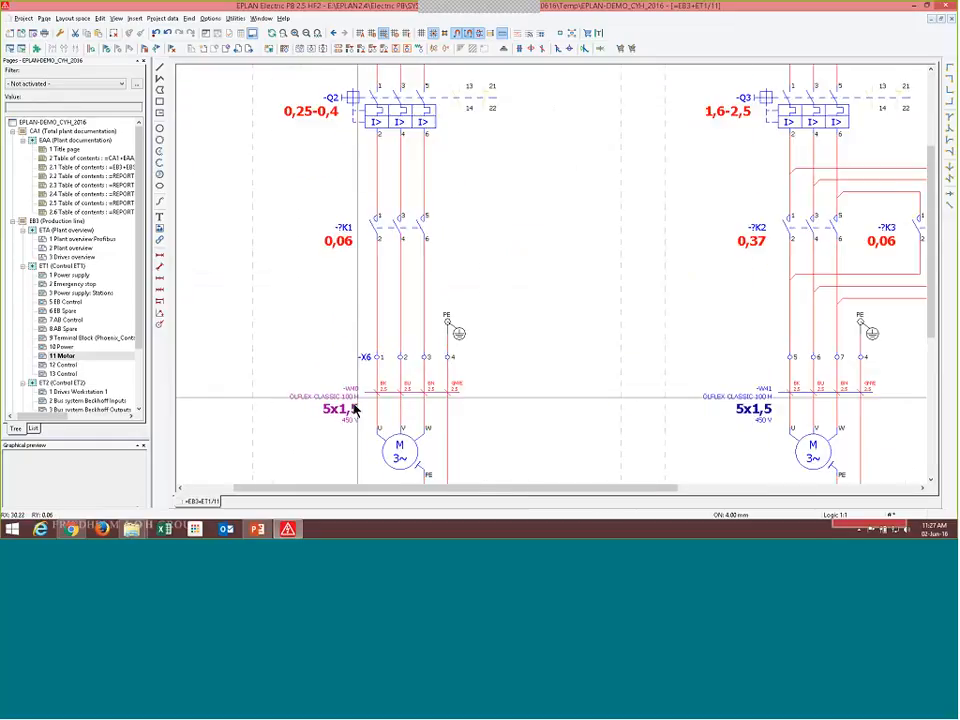
scroll(353, 410, up, 1)
scroll(383, 318, down, 2)
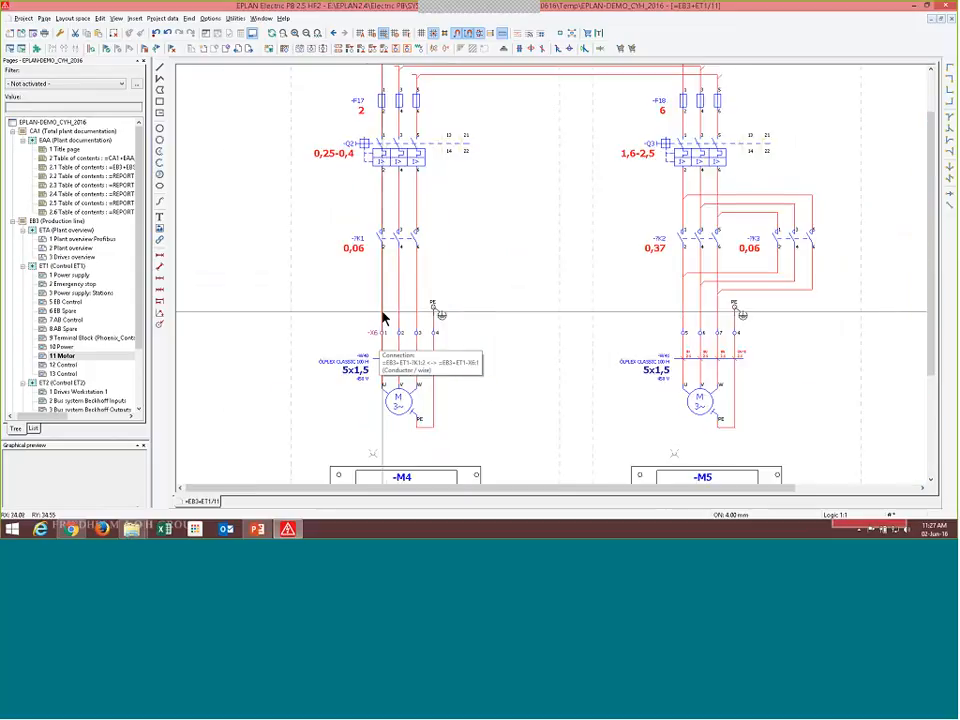
scroll(399, 396, down, 2)
scroll(435, 407, up, 2)
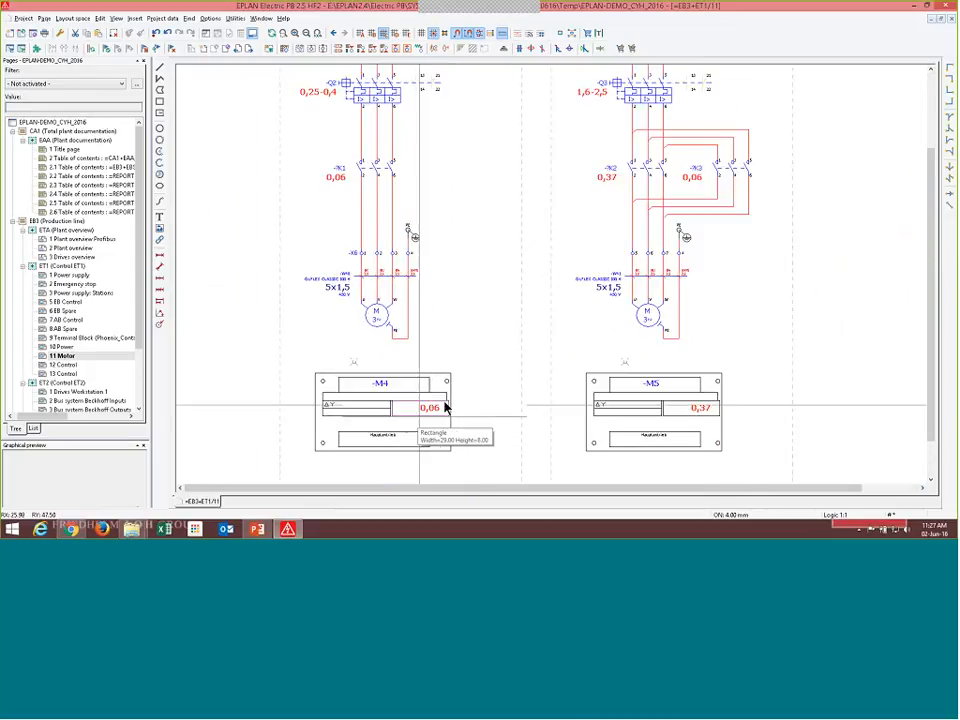
scroll(425, 414, down, 1)
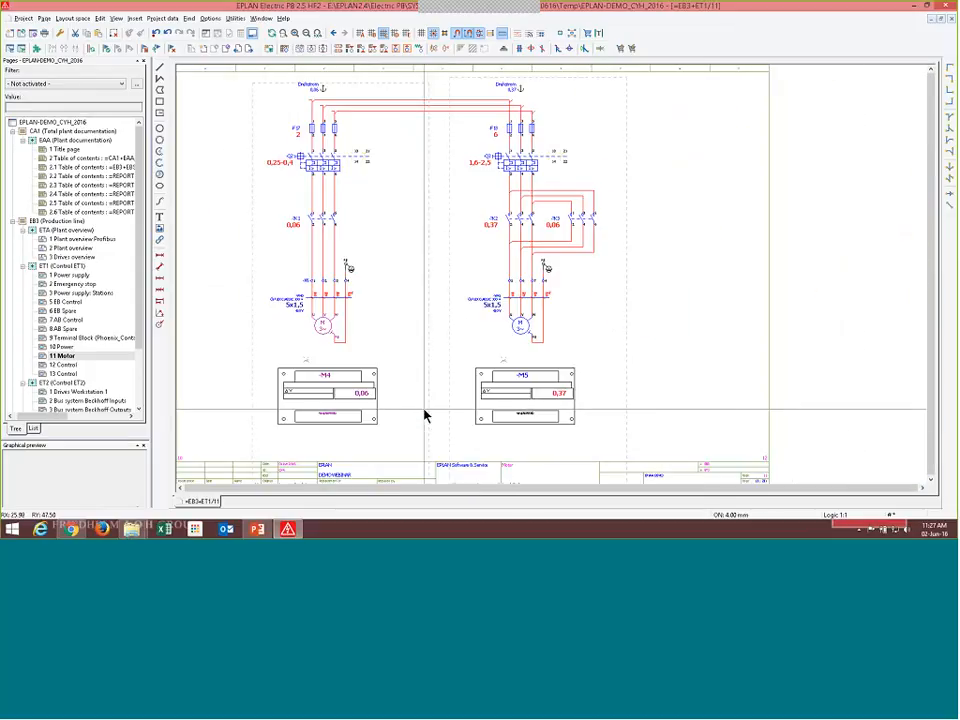
Review the variable values table in the M4 circuit's Drehstrom placeholder properties, and close it without making changes.
double_click(320, 95)
click(199, 141)
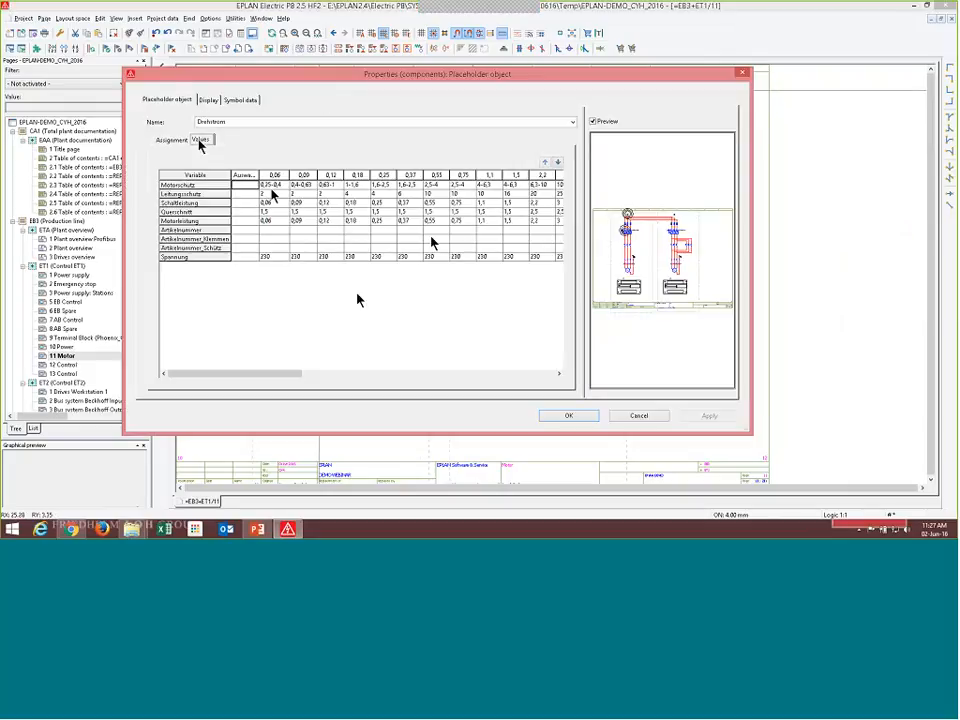
click(322, 239)
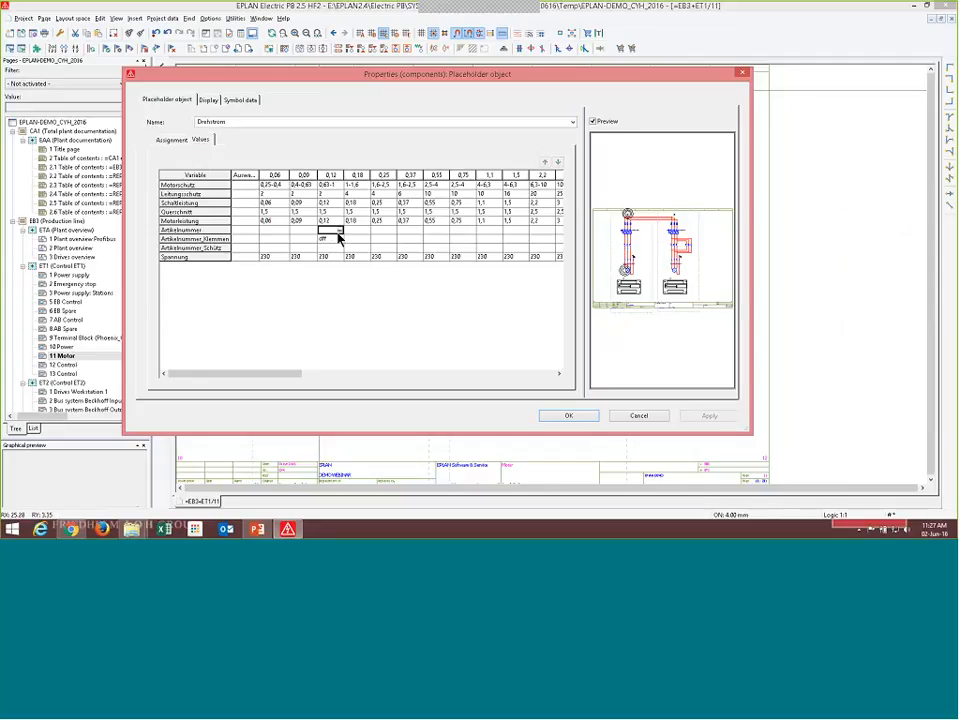
click(639, 417)
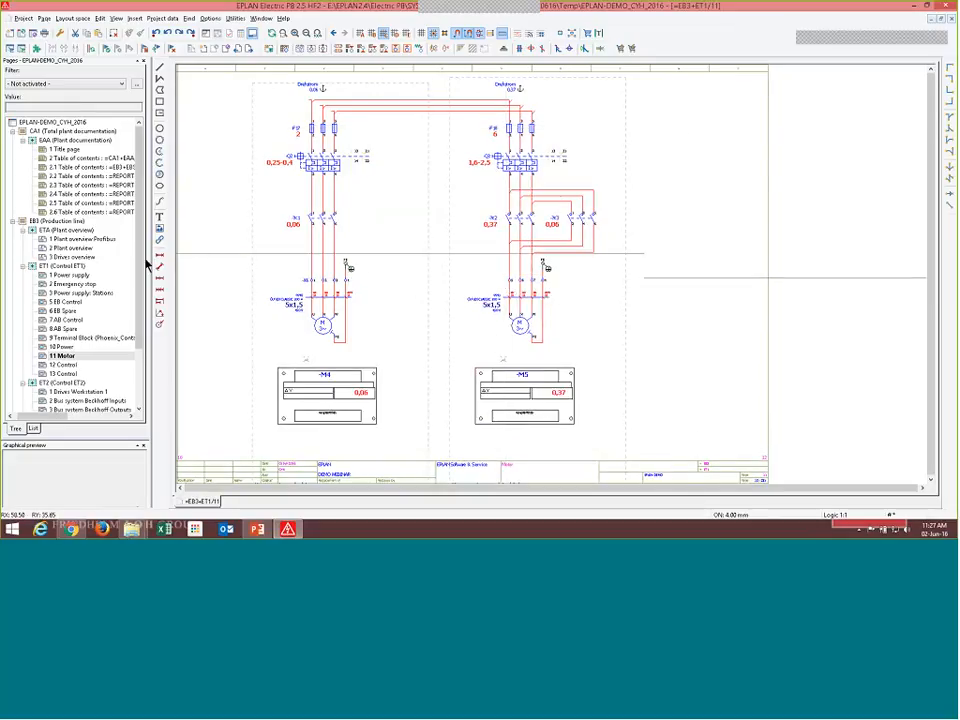
Collapse the ET1, ETA and ET2 structures and open page 5 2D Mounting Panel (Cabinet) under ETM (Mechanical structure).
click(23, 266)
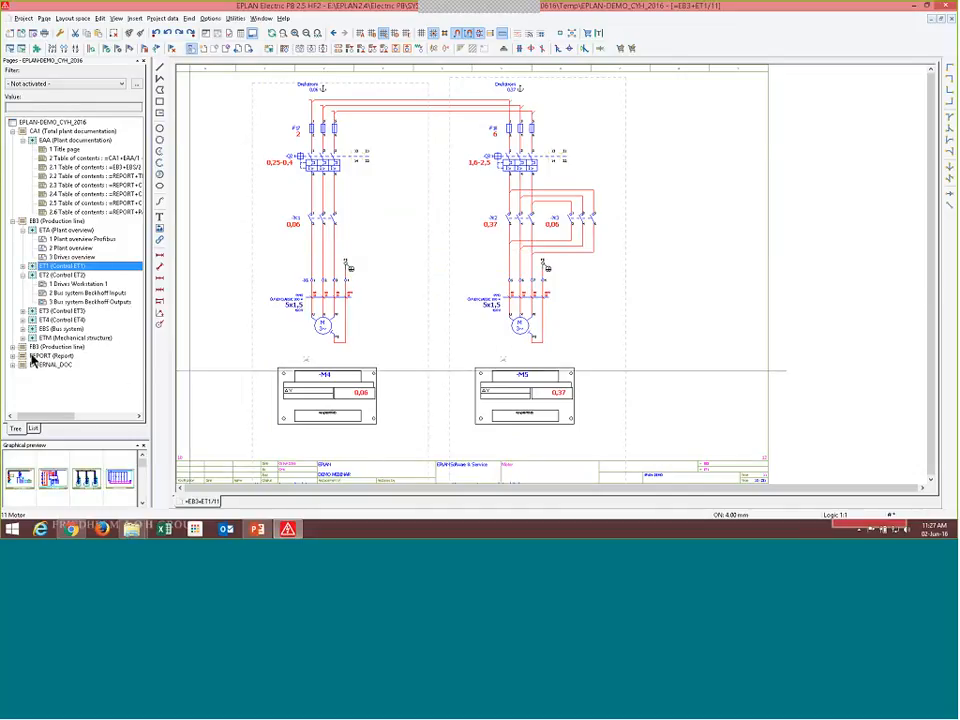
click(27, 231)
click(24, 248)
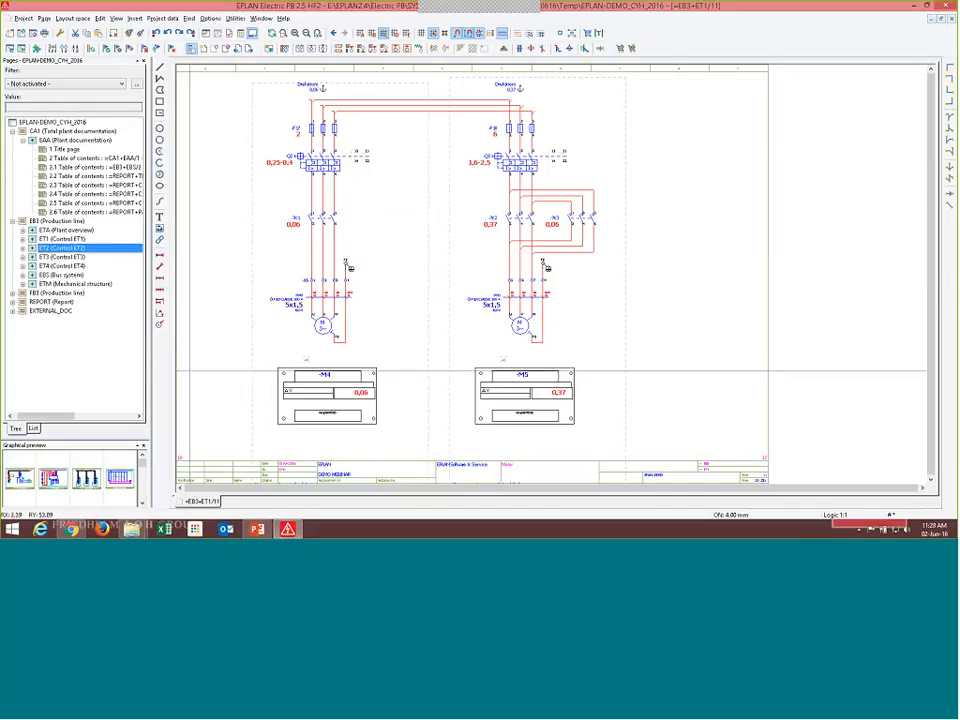
click(23, 285)
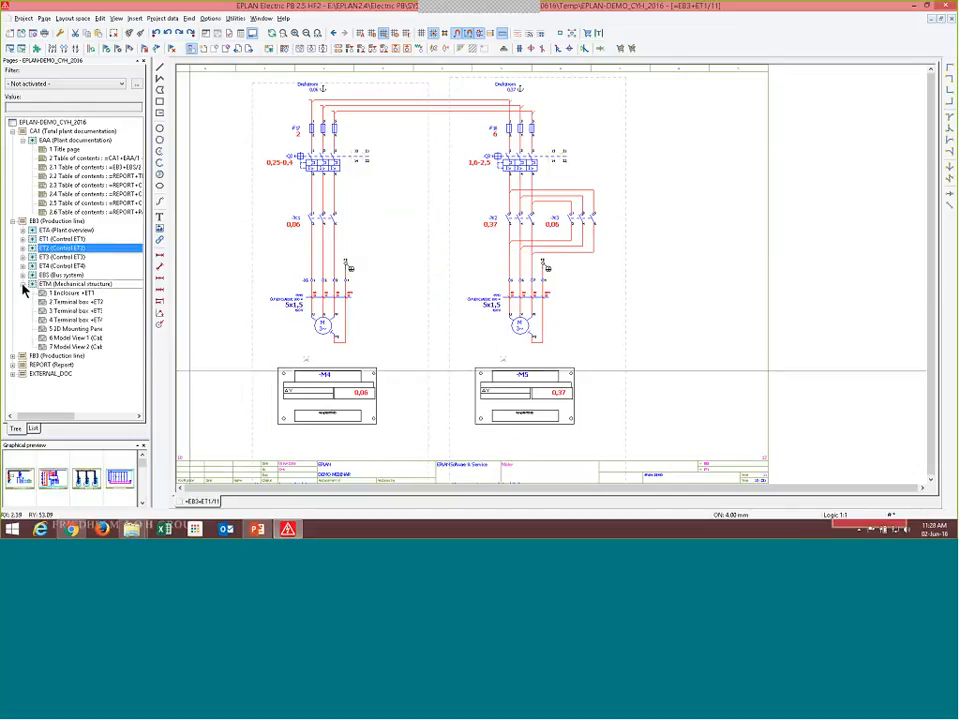
double_click(65, 329)
scroll(430, 234, down, 1)
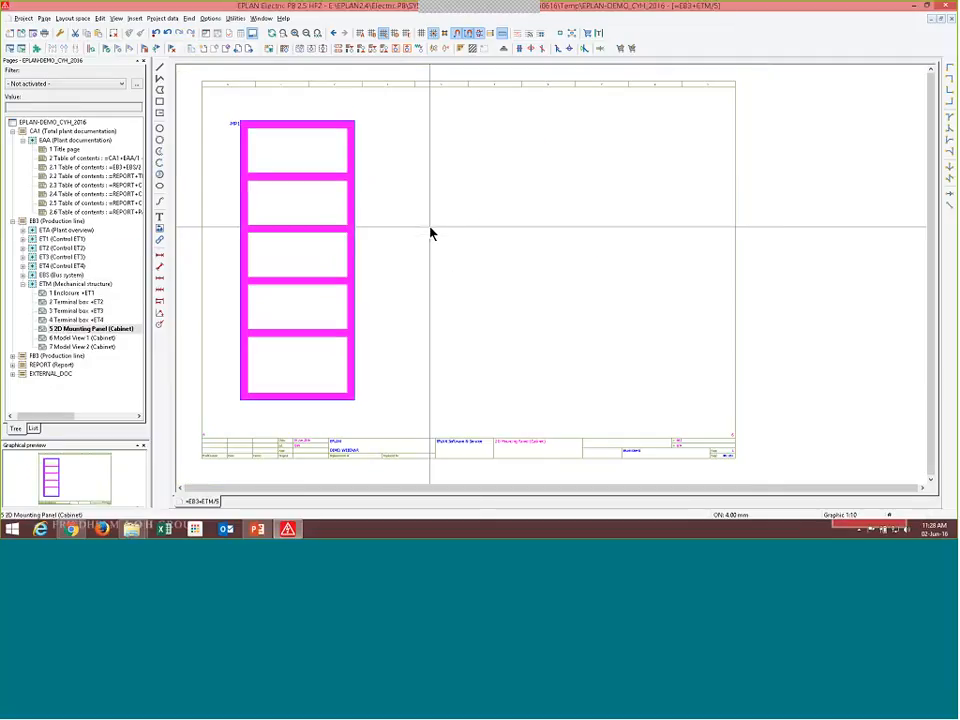
scroll(213, 197, up, 1)
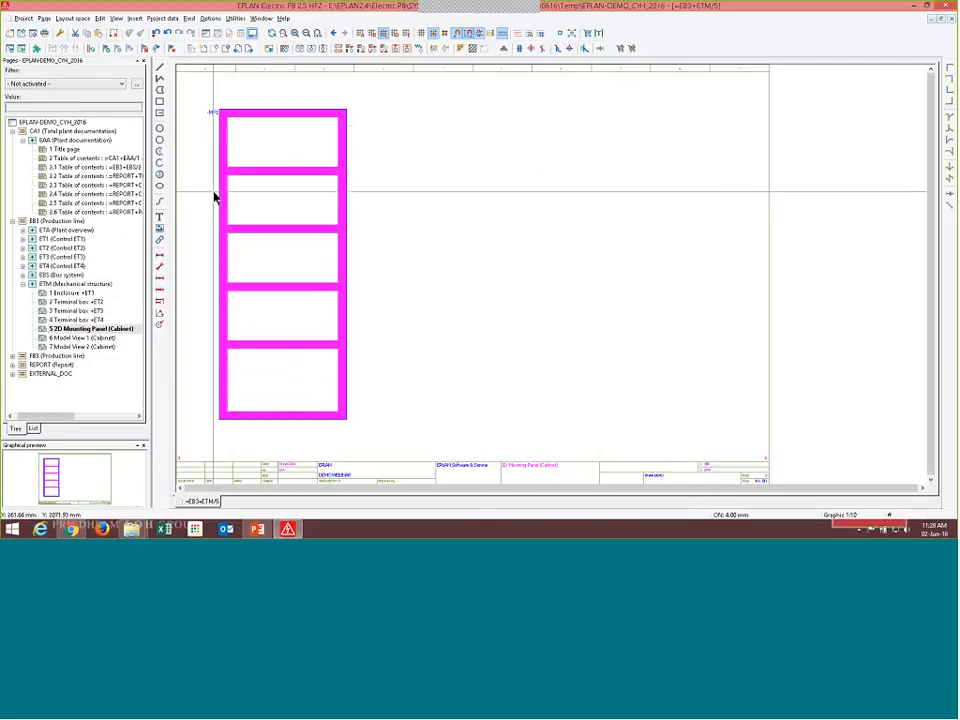
Display the 2D panel layout navigator beside the page navigator.
click(163, 18)
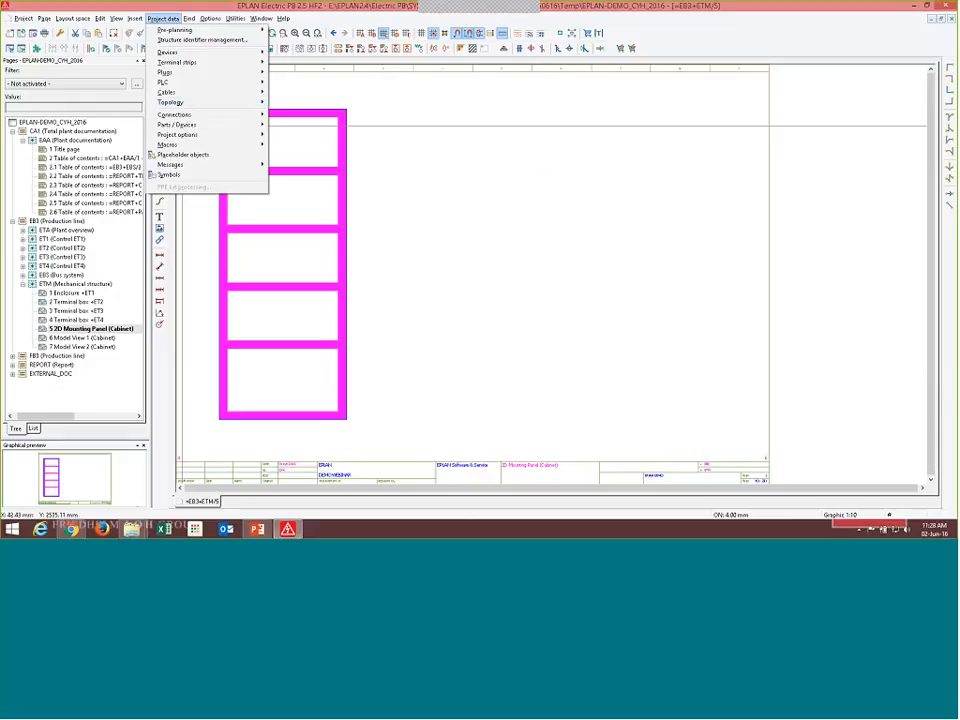
mouse_move(259, 125)
click(287, 134)
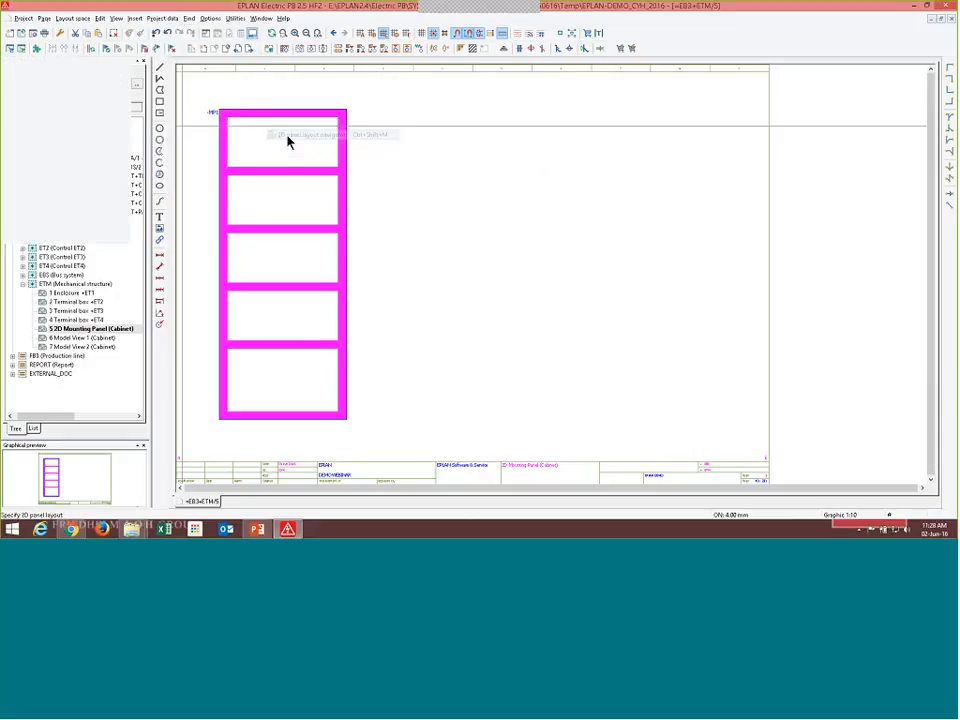
drag(287, 143, 323, 146)
Expand the 2D panel layout parts through EB3, ET1 and group K down to the part of K1.
double_click(189, 123)
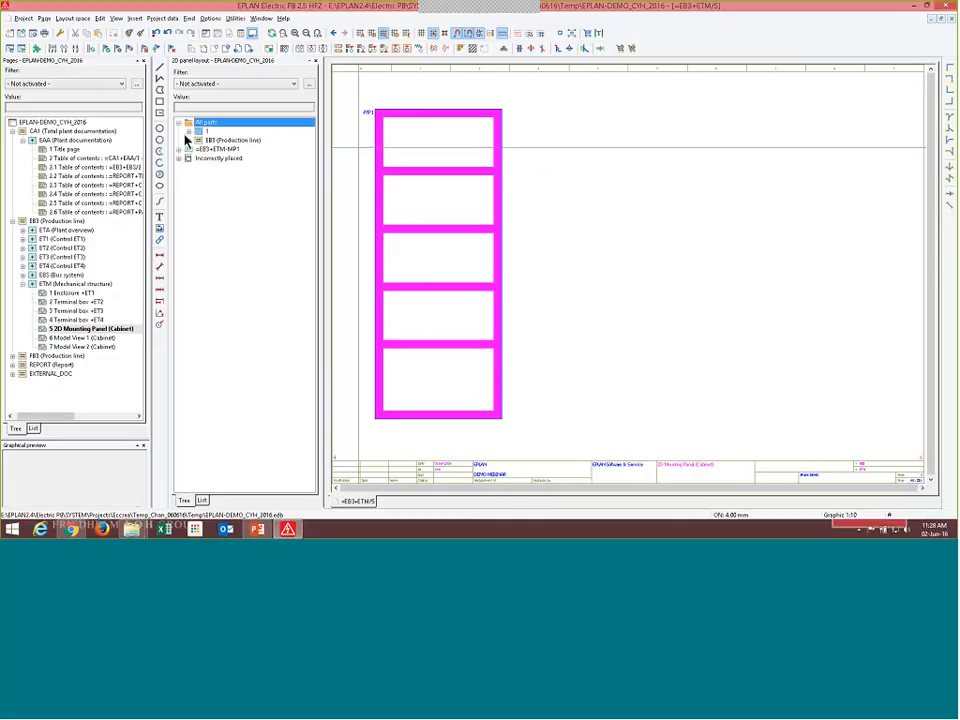
click(188, 140)
click(198, 149)
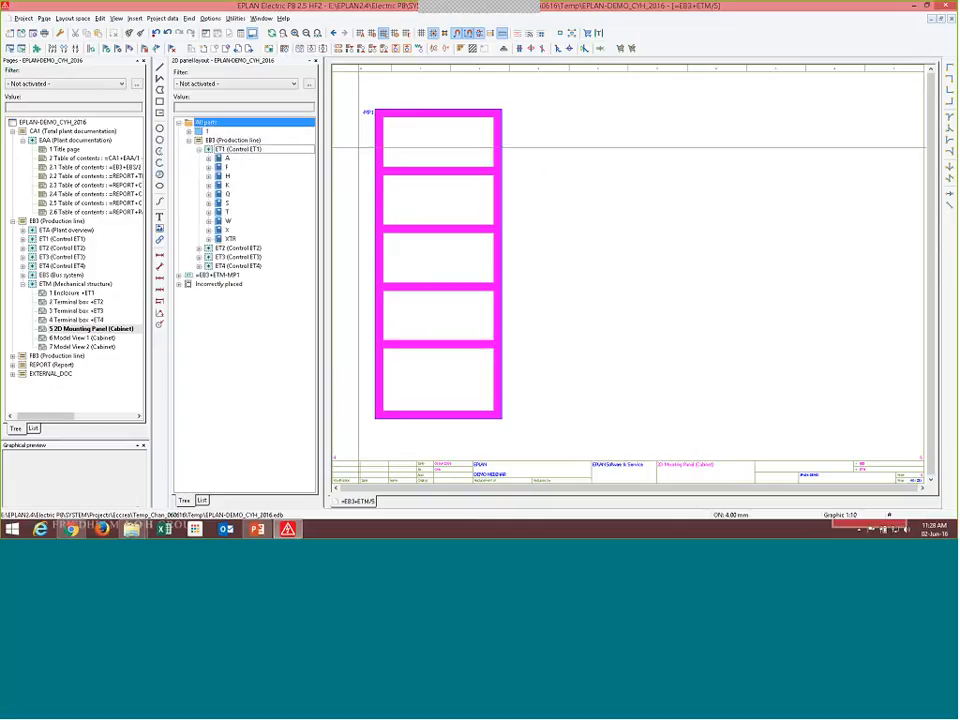
click(209, 186)
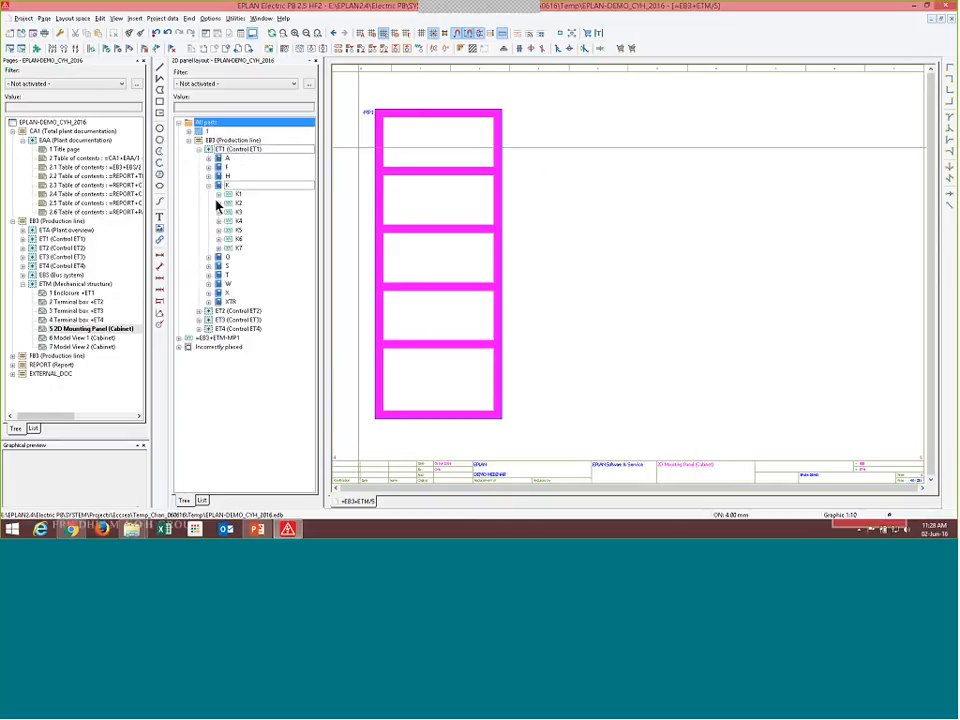
click(219, 194)
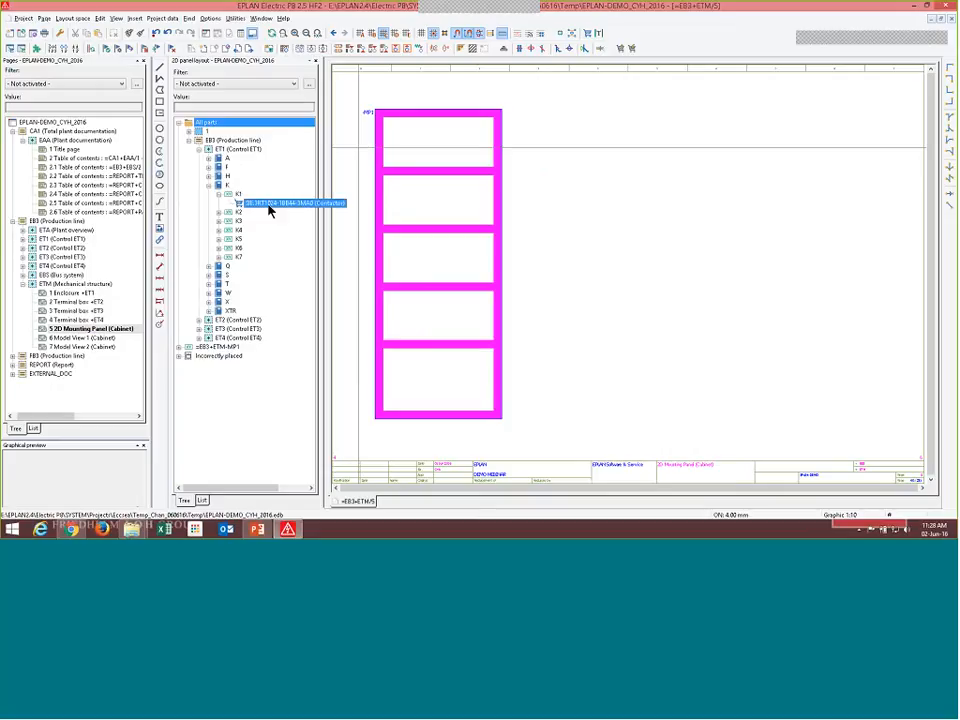
Place K1's SIE.3RT1024 contactor inside the uppermost compartment of mounting panel MP1.
click(268, 206)
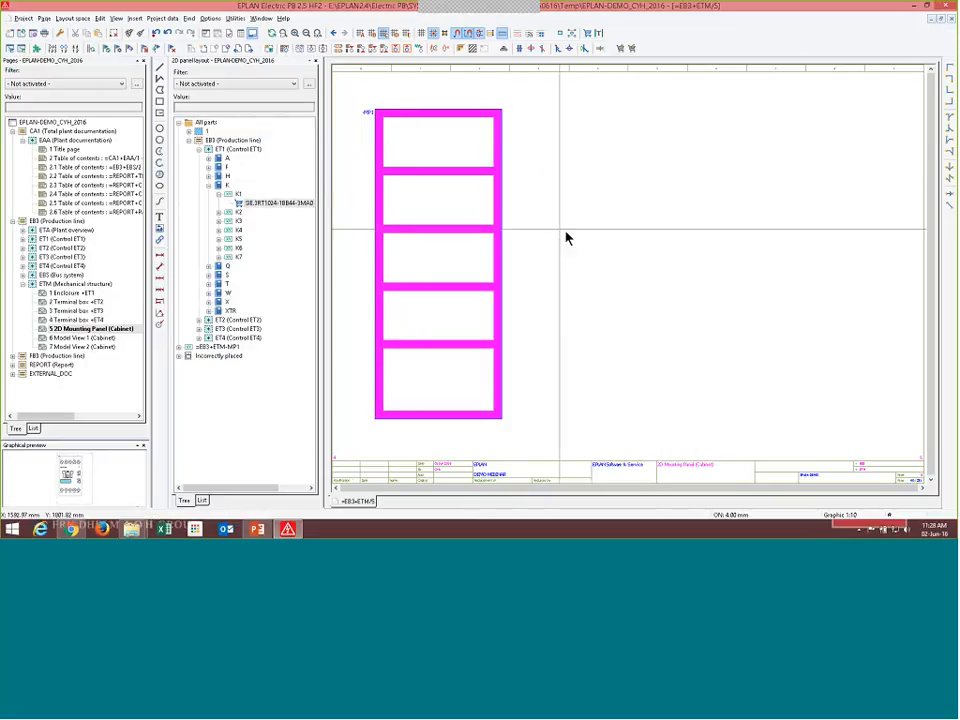
scroll(565, 237, down, 1)
scroll(450, 106, up, 3)
click(262, 204)
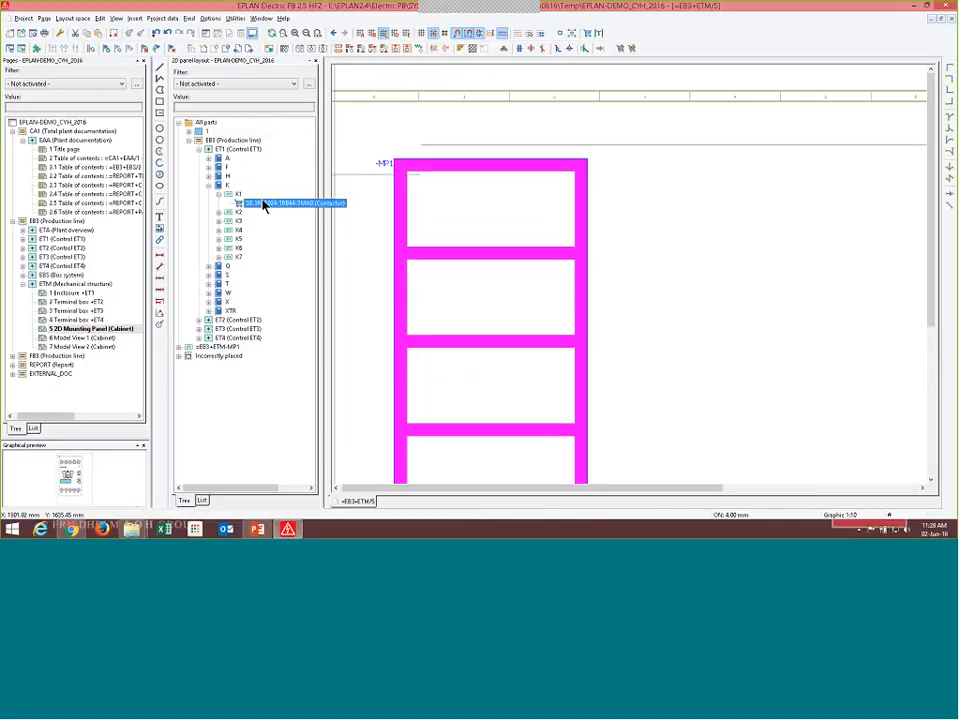
drag(263, 205, 437, 231)
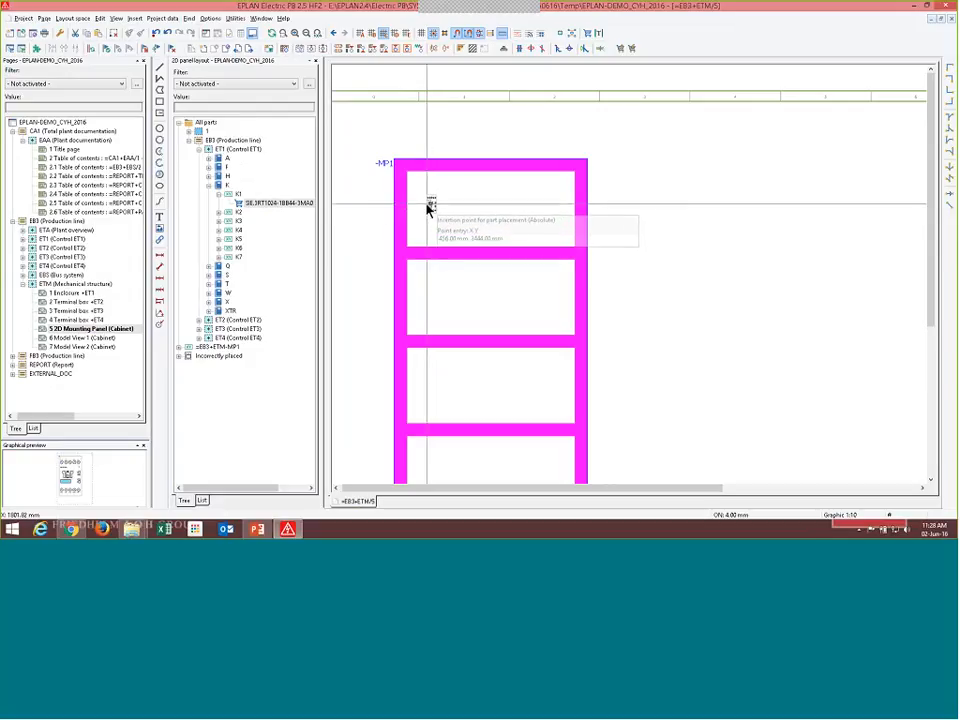
click(448, 203)
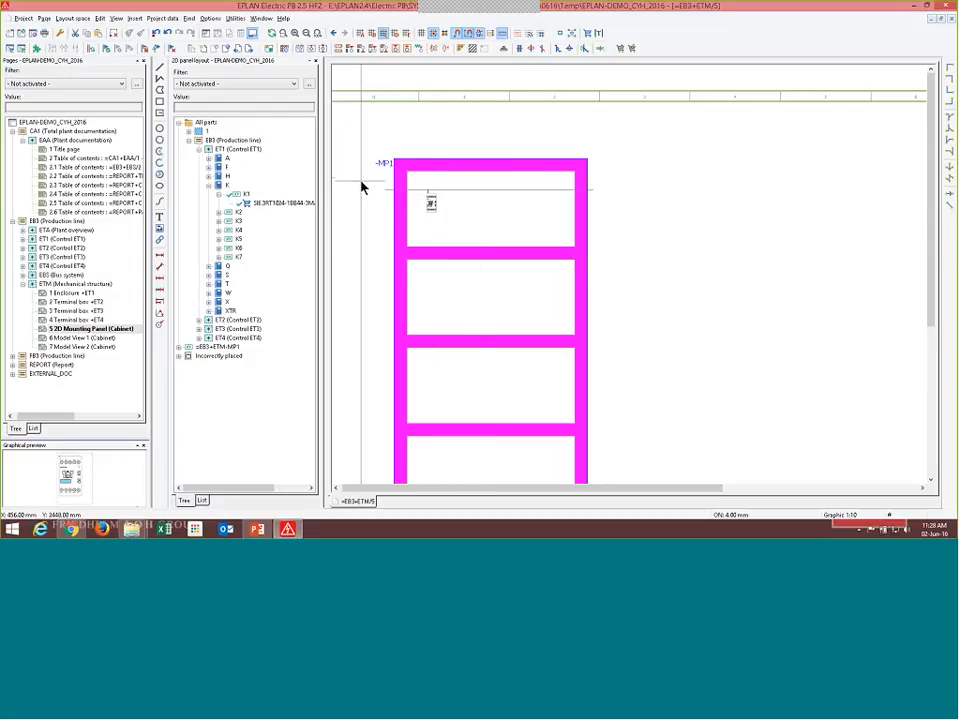
Toggle the display of invisible elements on the mounting panel page.
scroll(400, 156, up, 4)
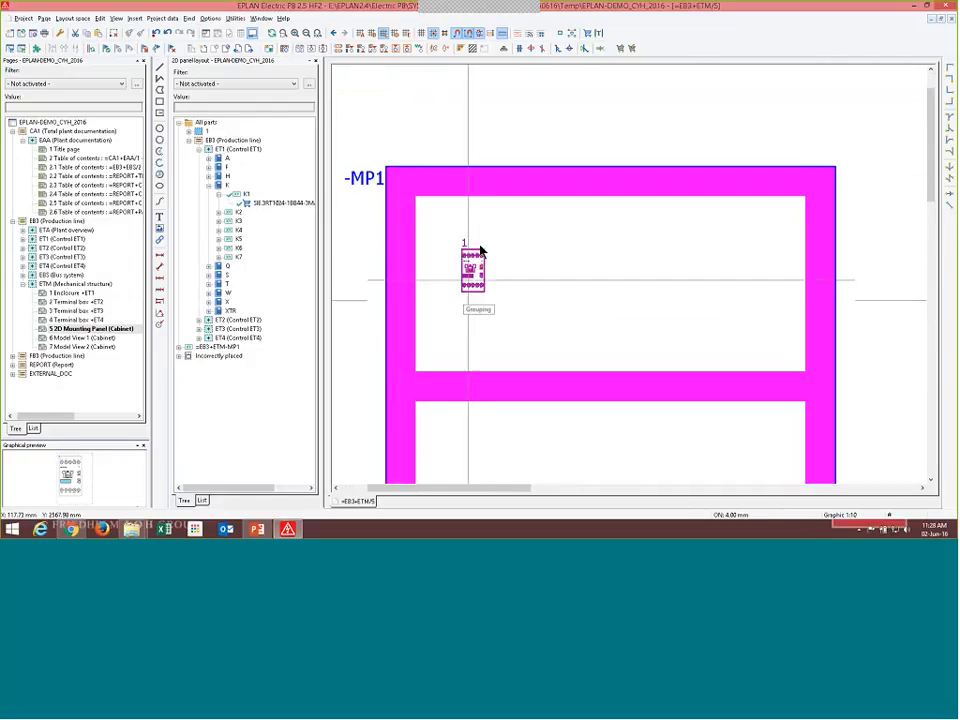
click(117, 19)
click(131, 65)
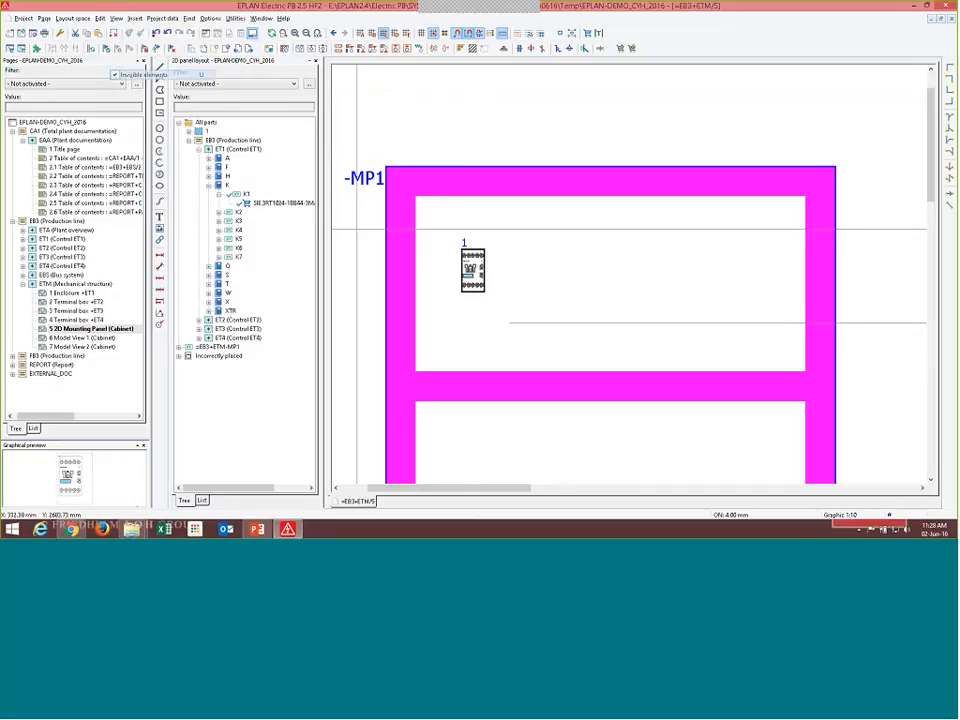
Add a linear dimension for the width of the placed contactor, with the dimension line above it.
scroll(500, 268, up, 1)
click(159, 255)
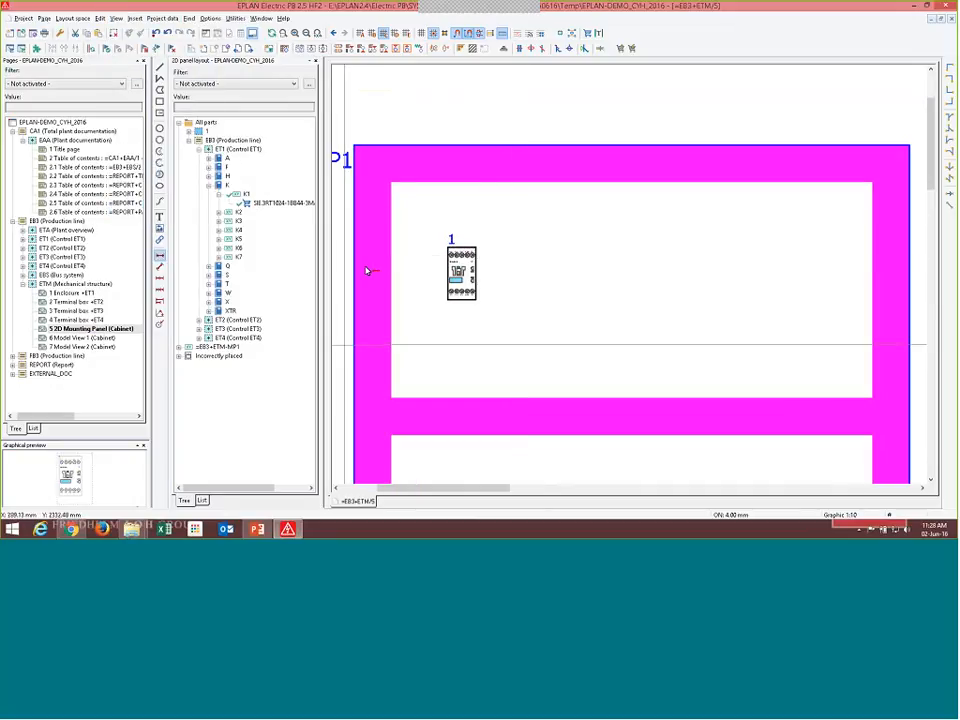
scroll(412, 259, up, 2)
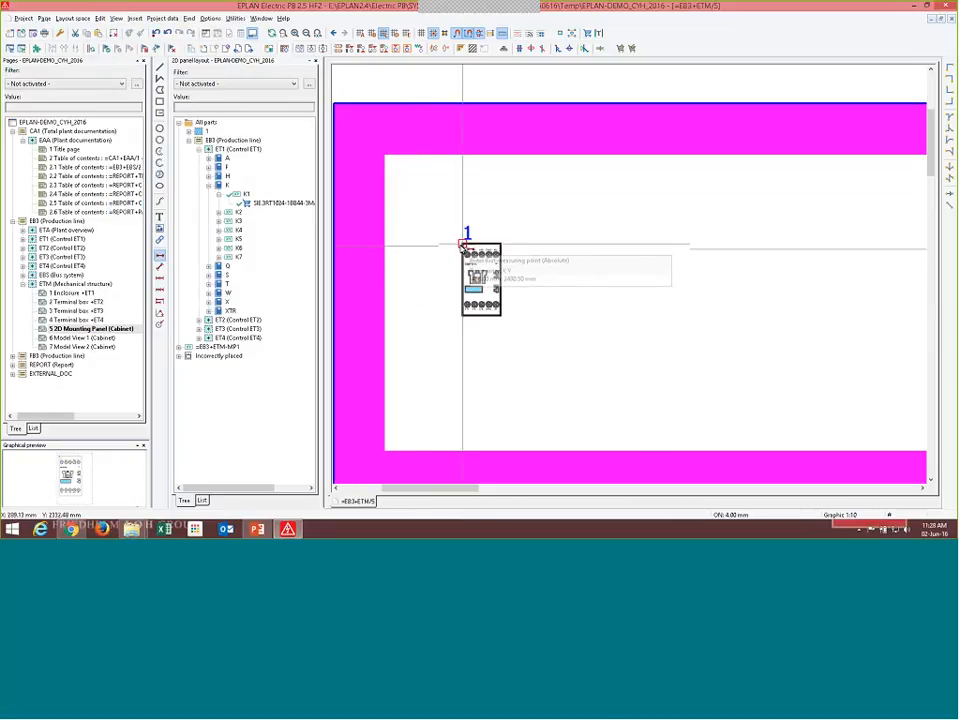
click(483, 245)
click(500, 245)
click(493, 197)
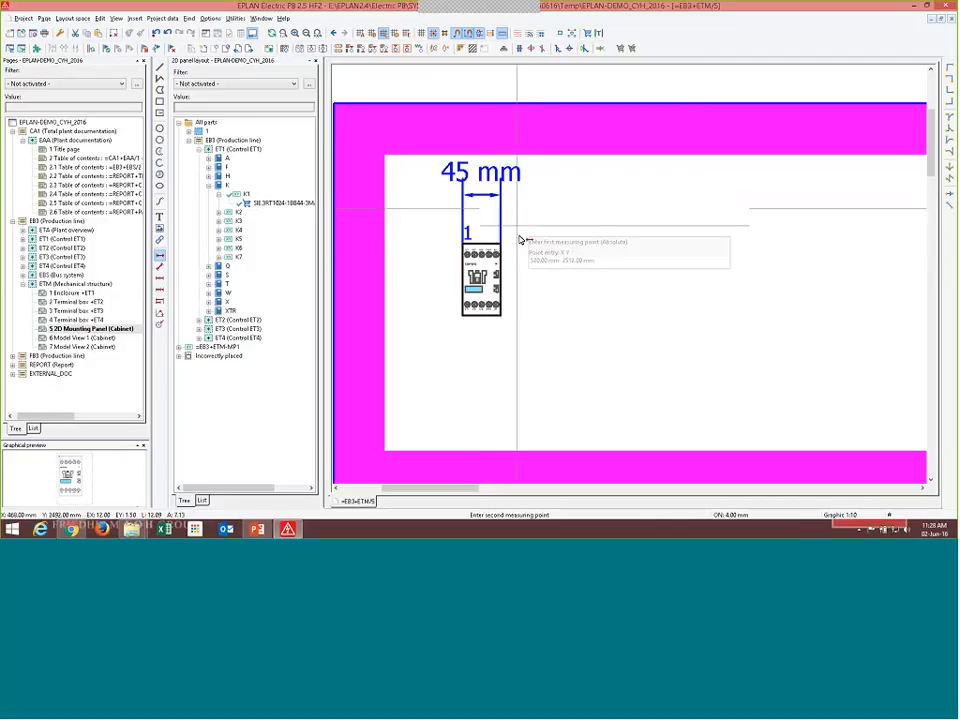
Add a linear dimension for the contactor's height beside its right edge, and end the dimensioning command.
click(500, 245)
click(501, 317)
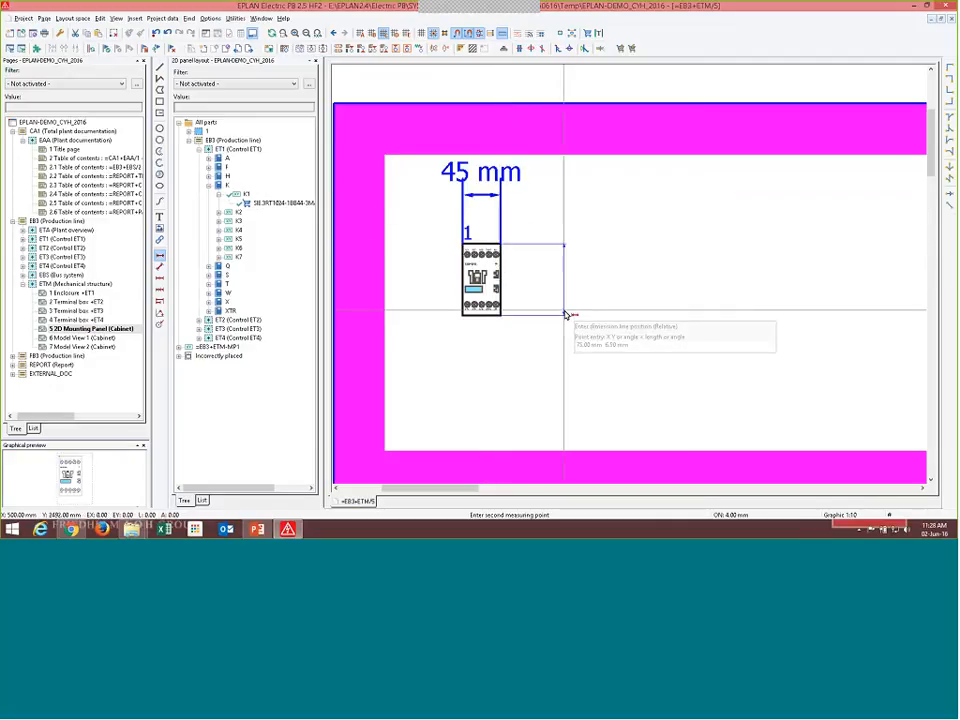
click(564, 322)
key(Escape)
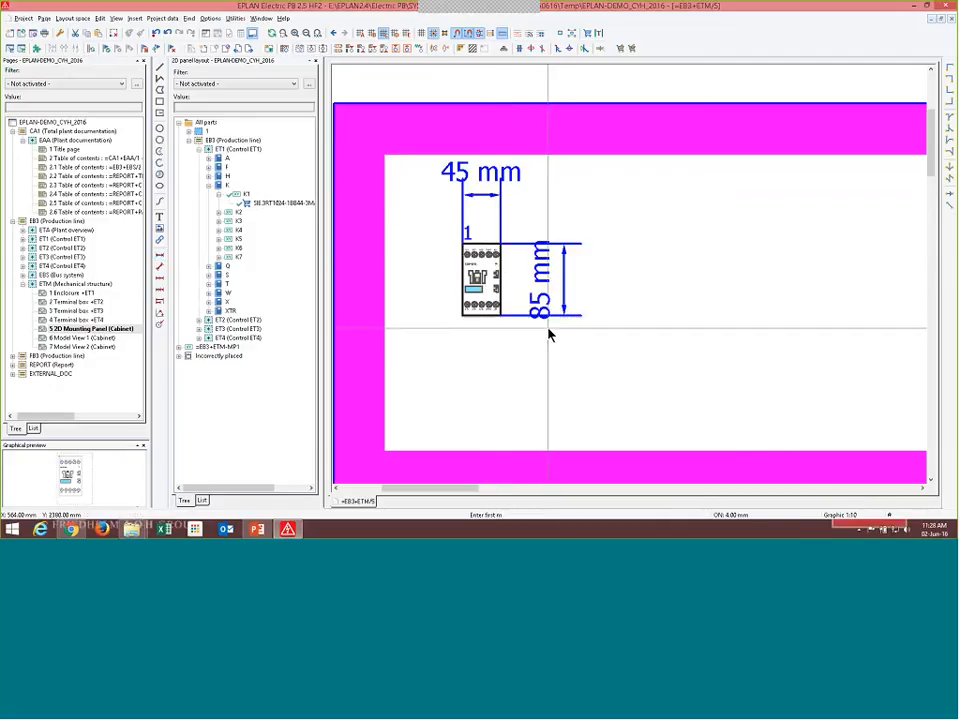
Check the mounting data of K1's SIE.3RT1024-1BB44-3MA0 part, focusing on its width and height, without changing the part placement.
double_click(481, 252)
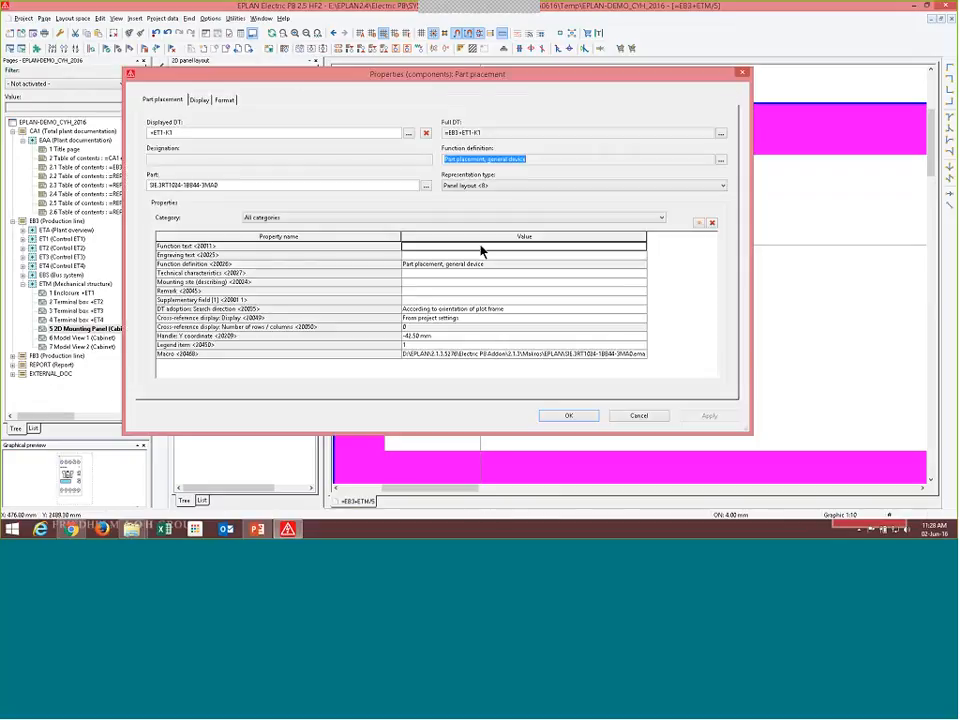
click(425, 187)
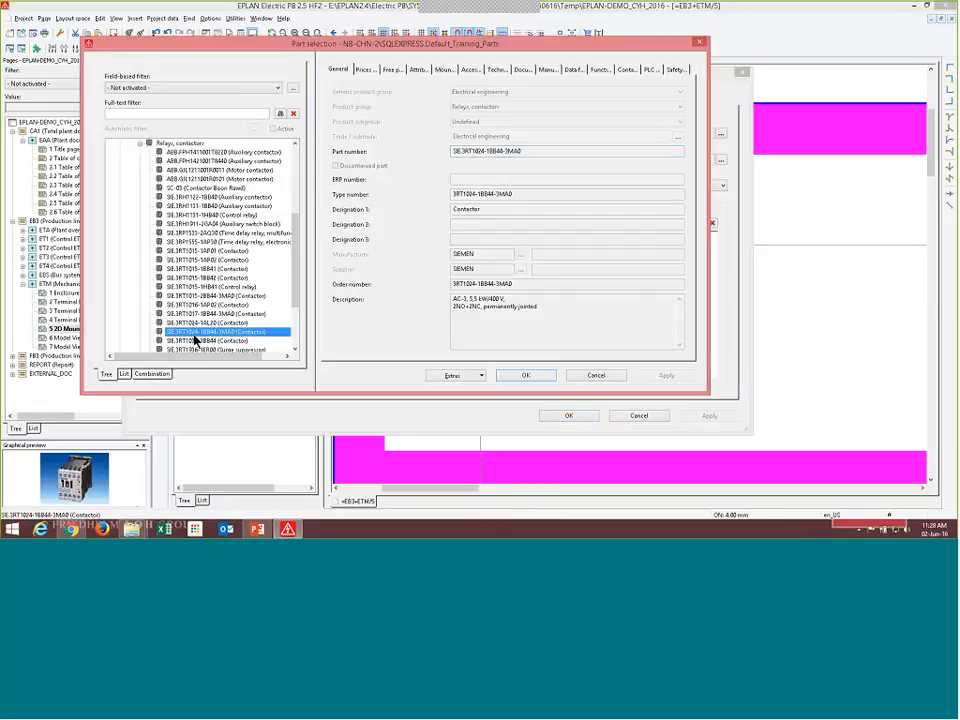
click(443, 70)
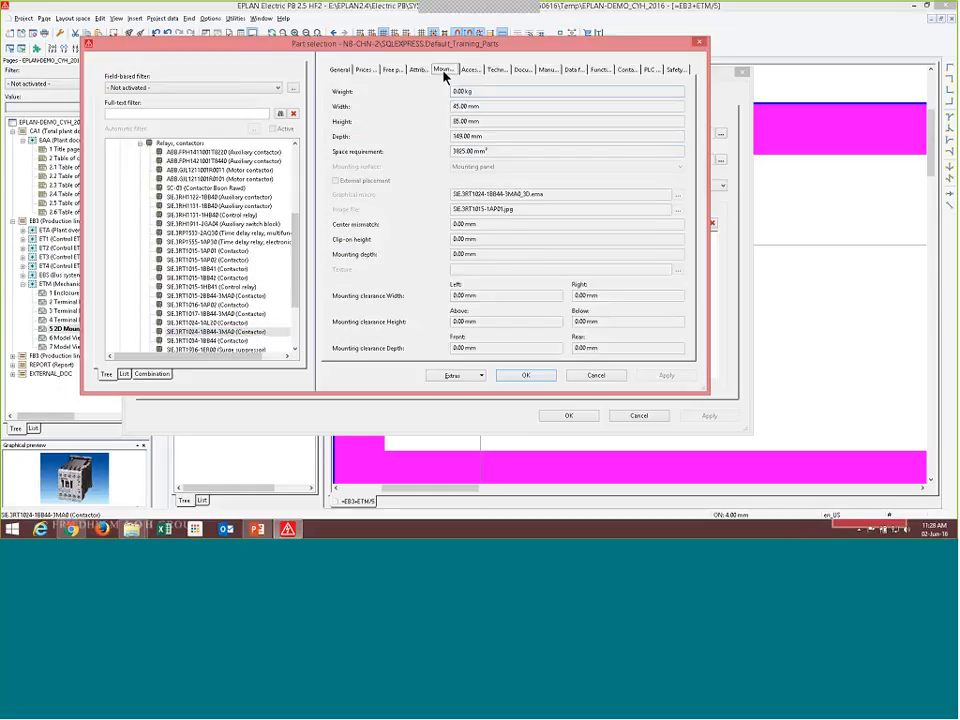
key(ctrl+1)
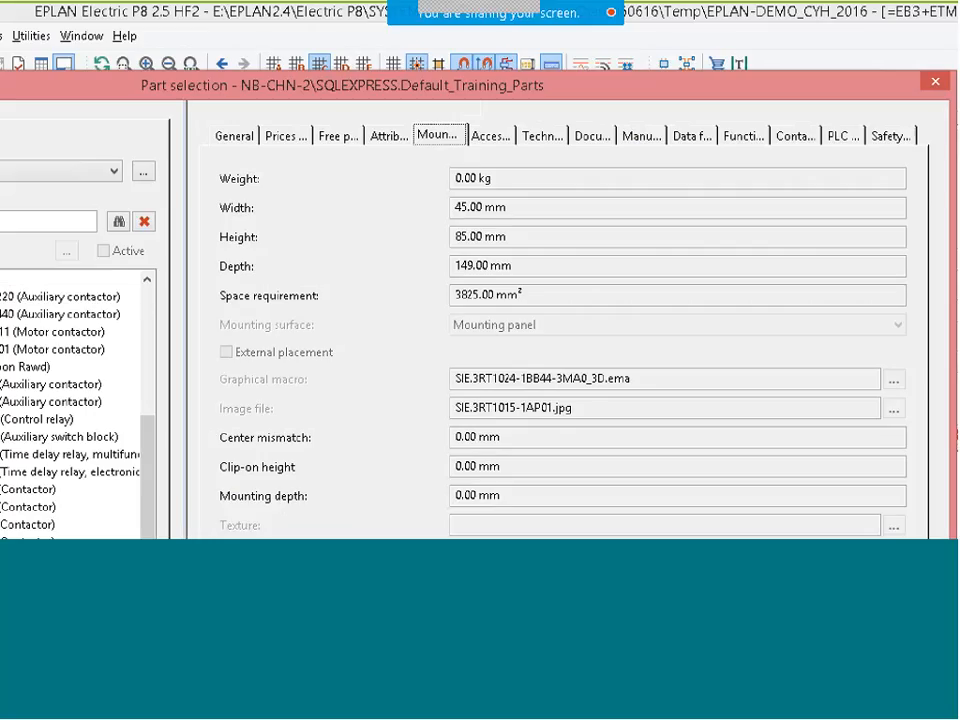
click(476, 207)
mouse_move(521, 193)
mouse_down()
mouse_move(268, 264)
mouse_move(548, 191)
mouse_up()
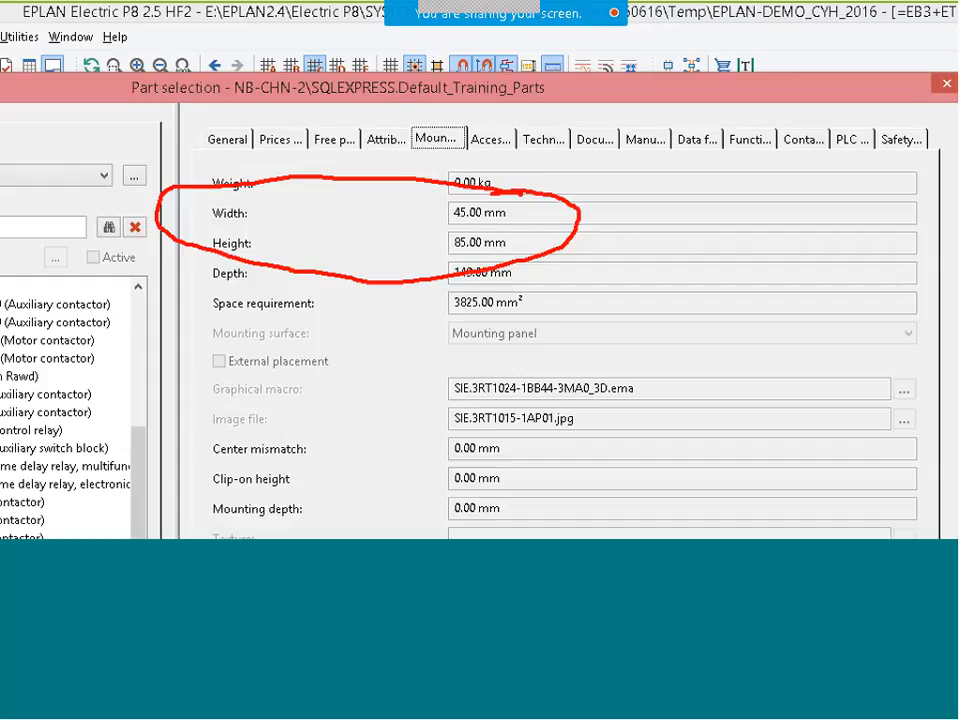
key(Escape)
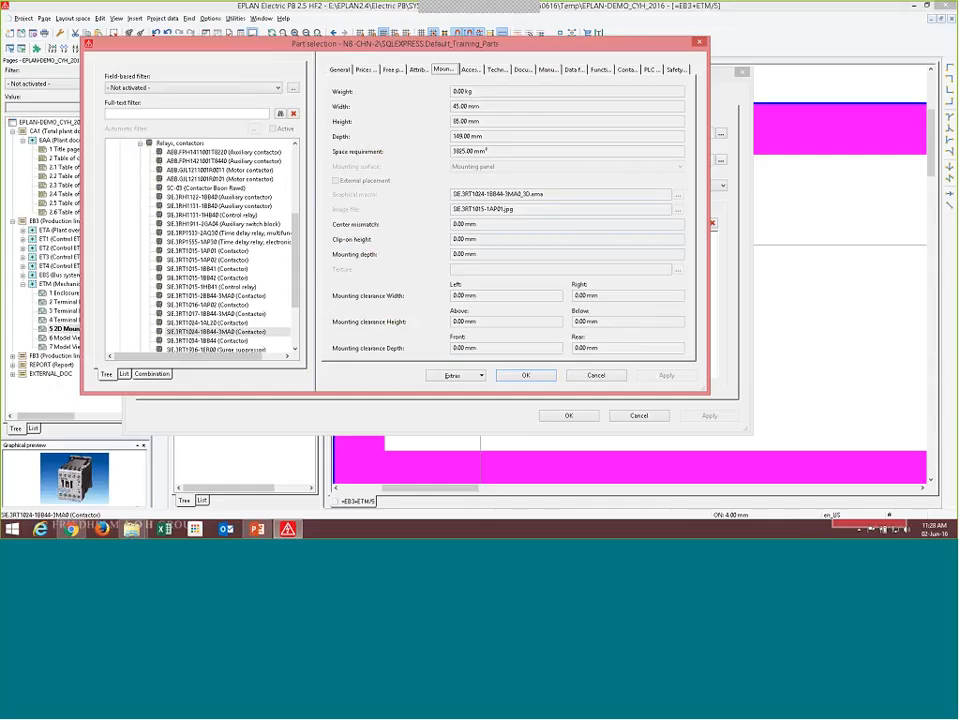
click(611, 376)
click(656, 414)
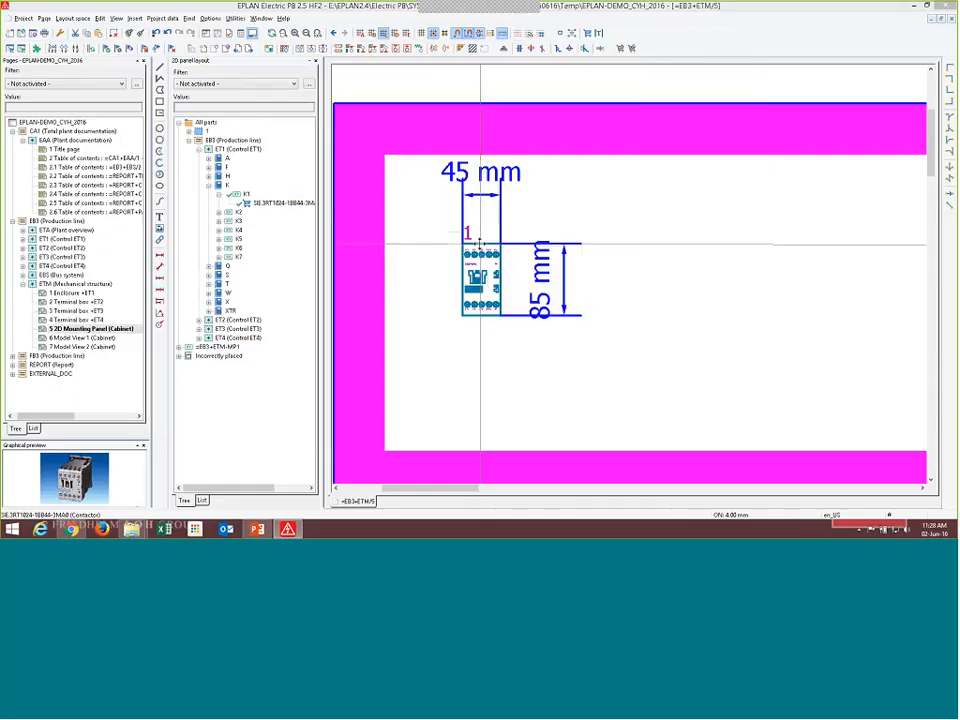
Delete the width and height dimensions of the placed contactor.
click(690, 297)
scroll(690, 297, down, 2)
key(Delete)
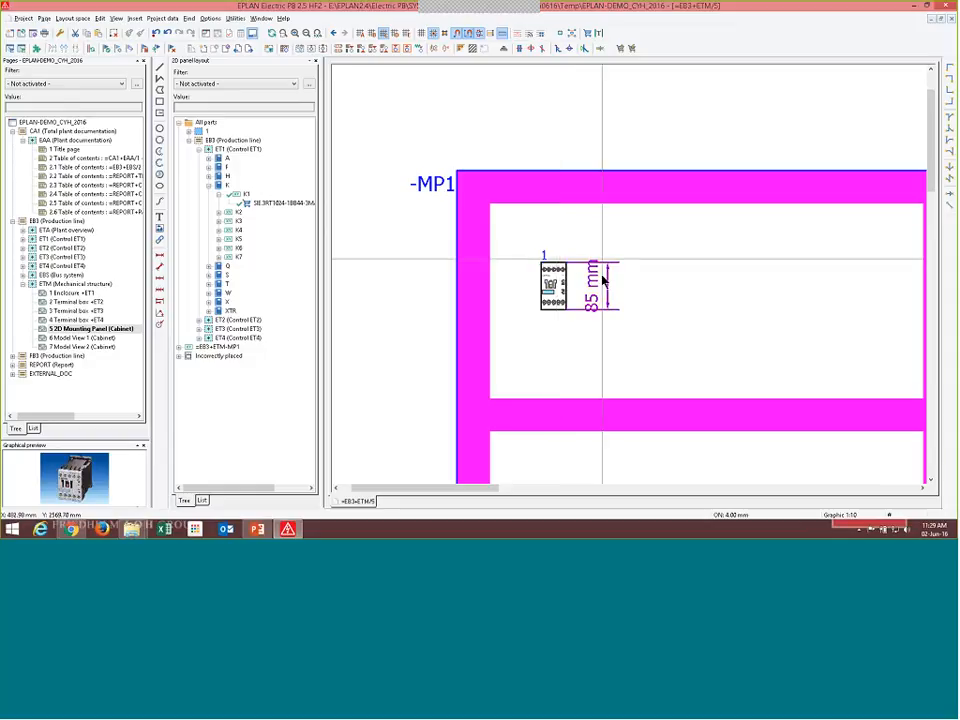
click(597, 276)
key(Delete)
Place K2's contactor to the right of K1 in the uppermost compartment of mounting panel MP1.
scroll(475, 135, down, 3)
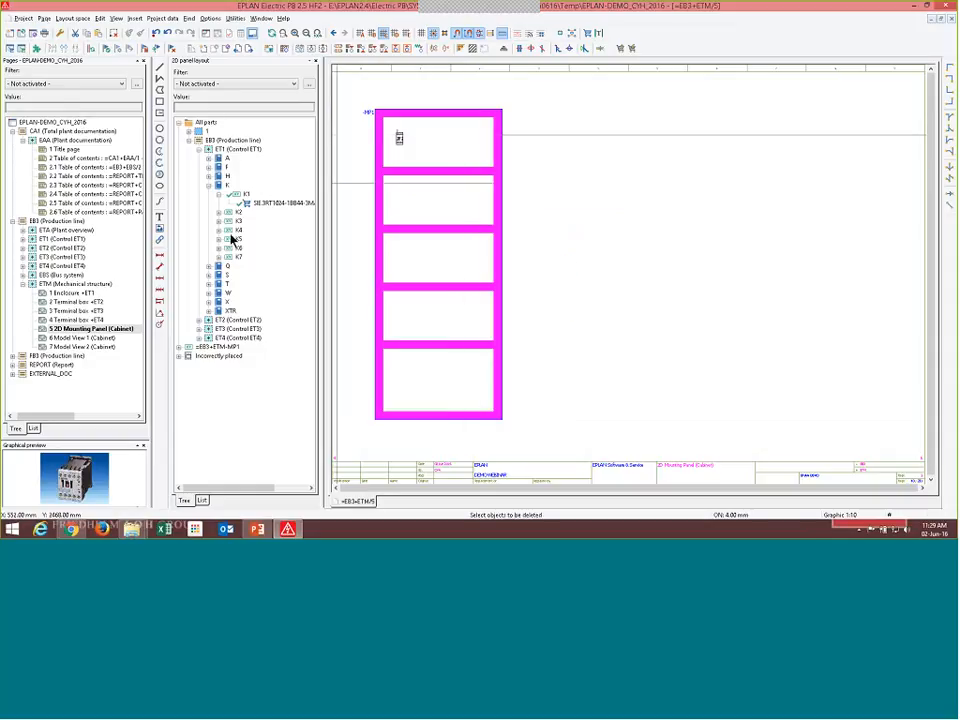
mouse_move(238, 212)
mouse_down()
mouse_move(465, 138)
mouse_move(416, 140)
mouse_up()
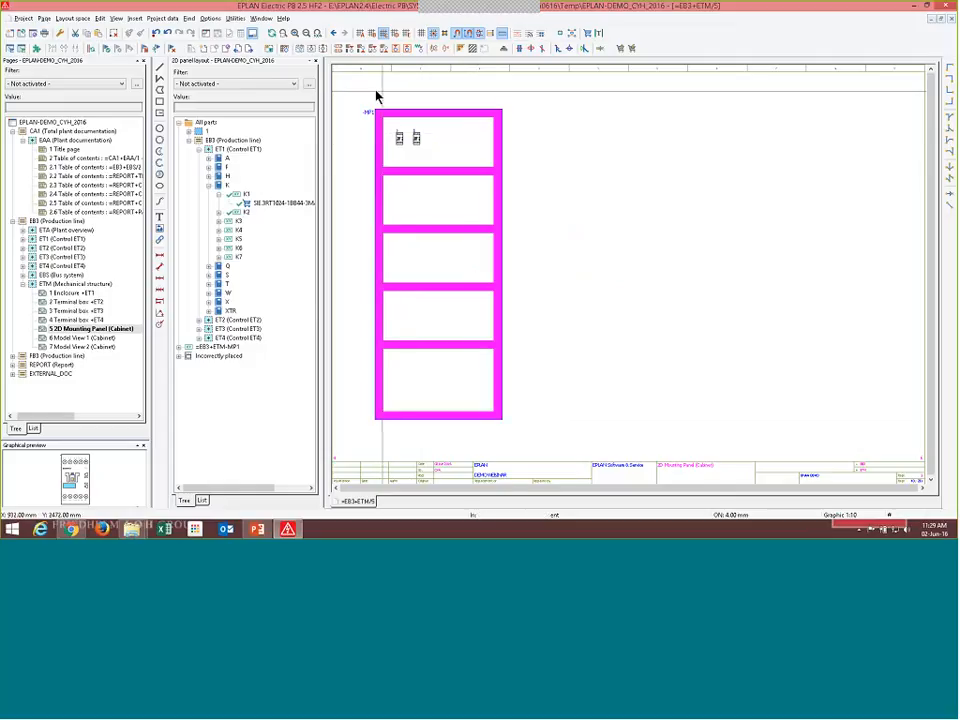
scroll(368, 90, up, 3)
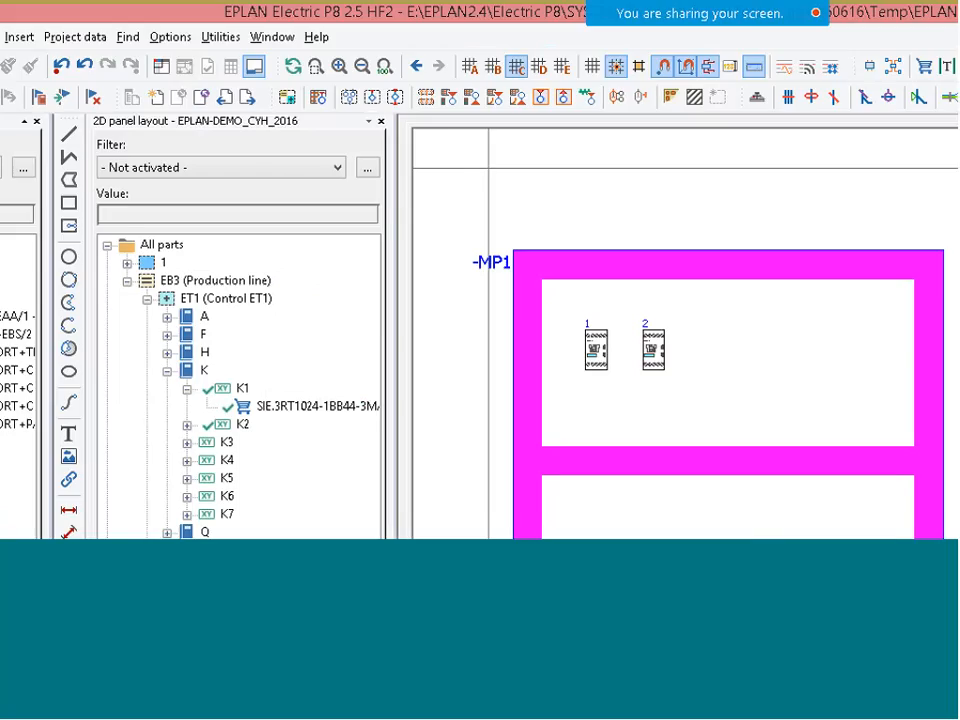
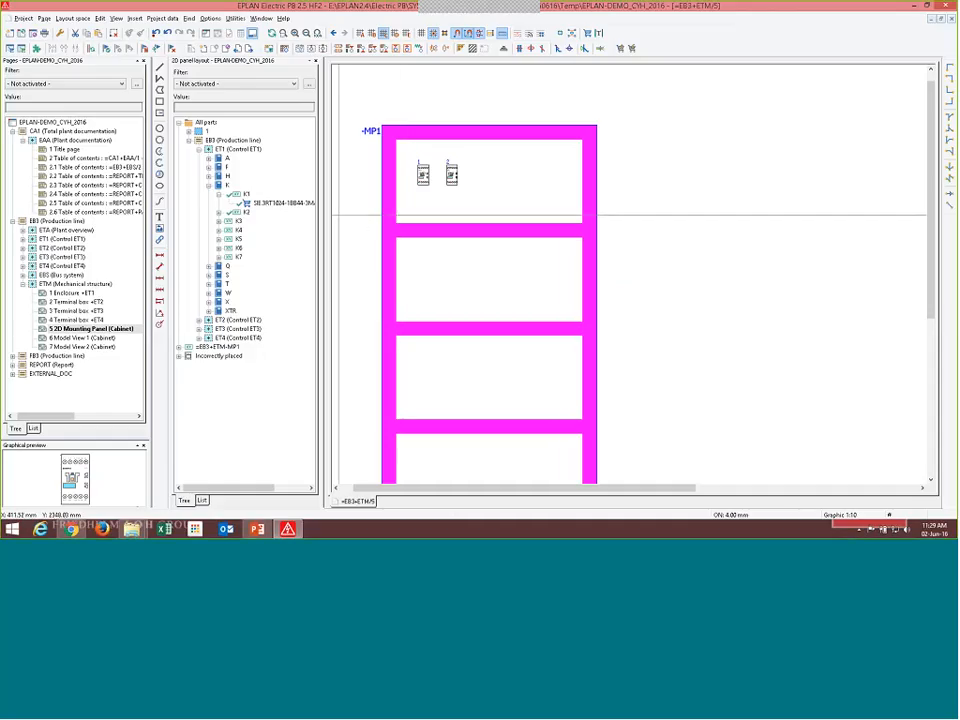
Open report generation for the 2D Mounting Panel (Cabinet) page.
click(68, 329)
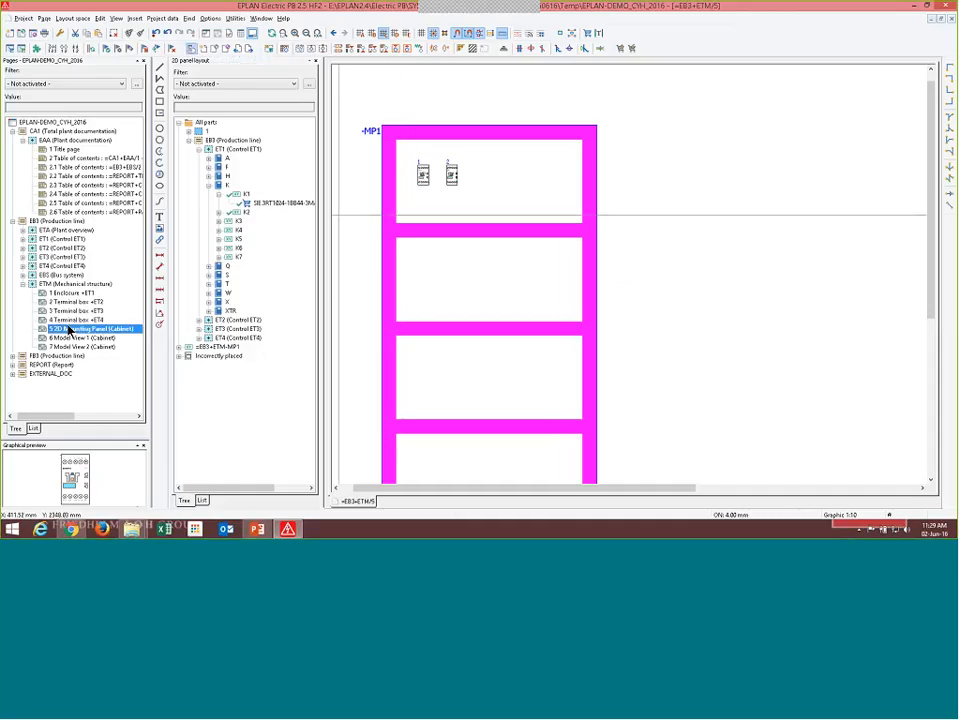
click(236, 20)
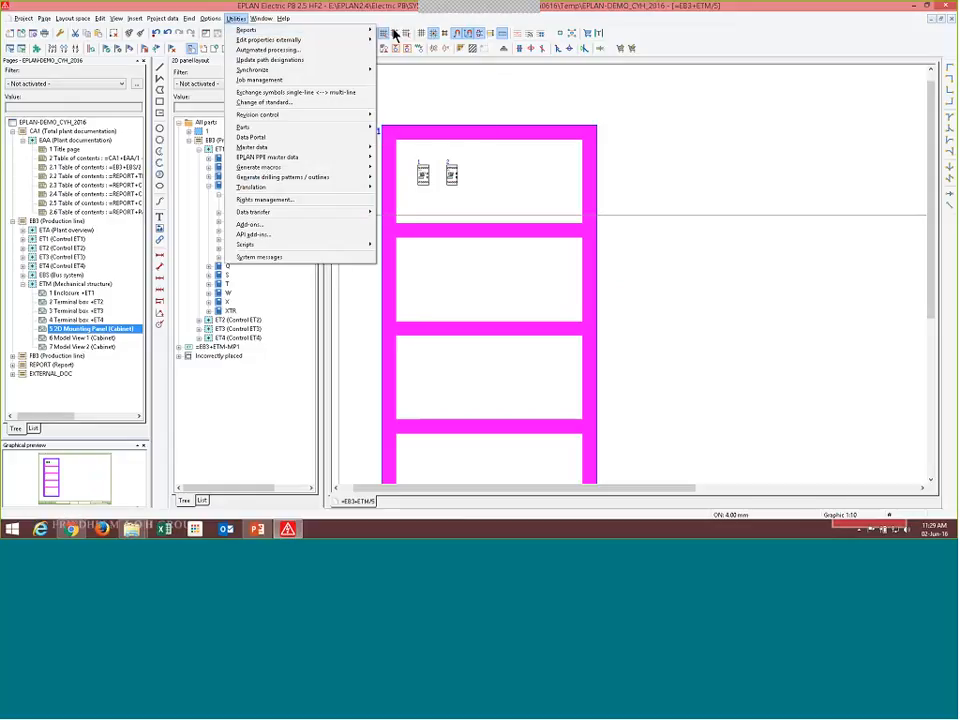
mouse_move(339, 32)
click(397, 31)
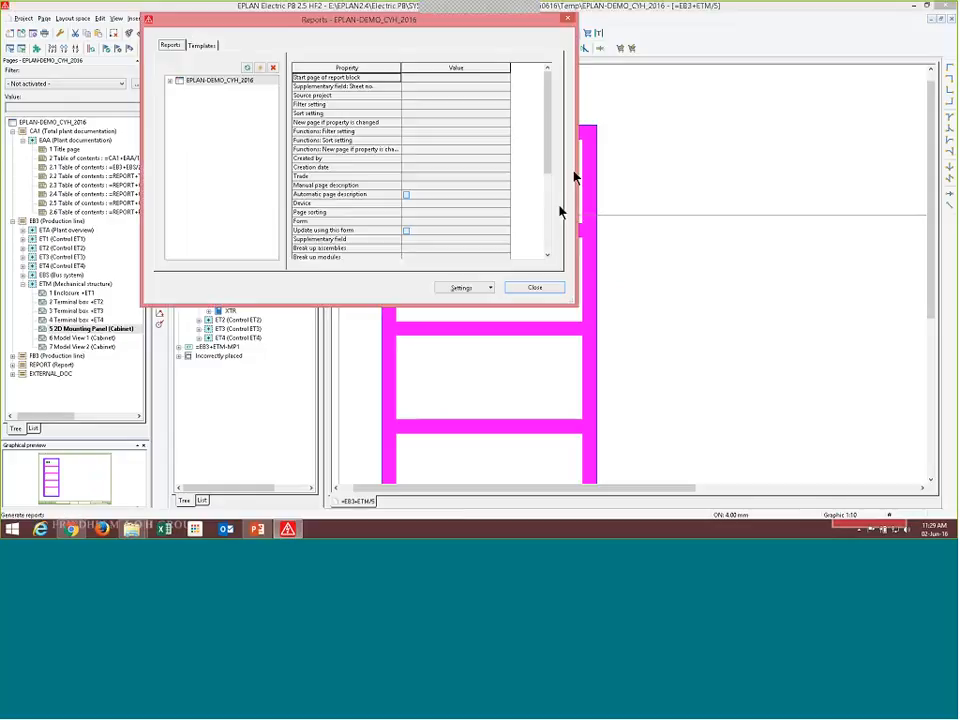
Check the form assigned to the enclosure legend in the report settings for output to pages.
click(484, 289)
click(476, 301)
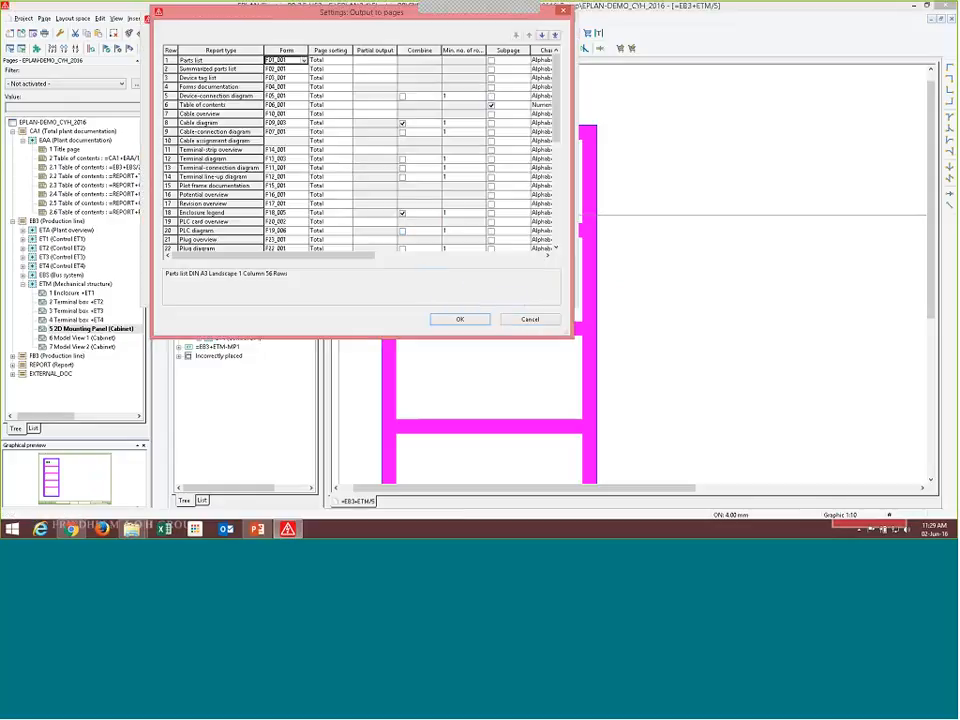
click(170, 212)
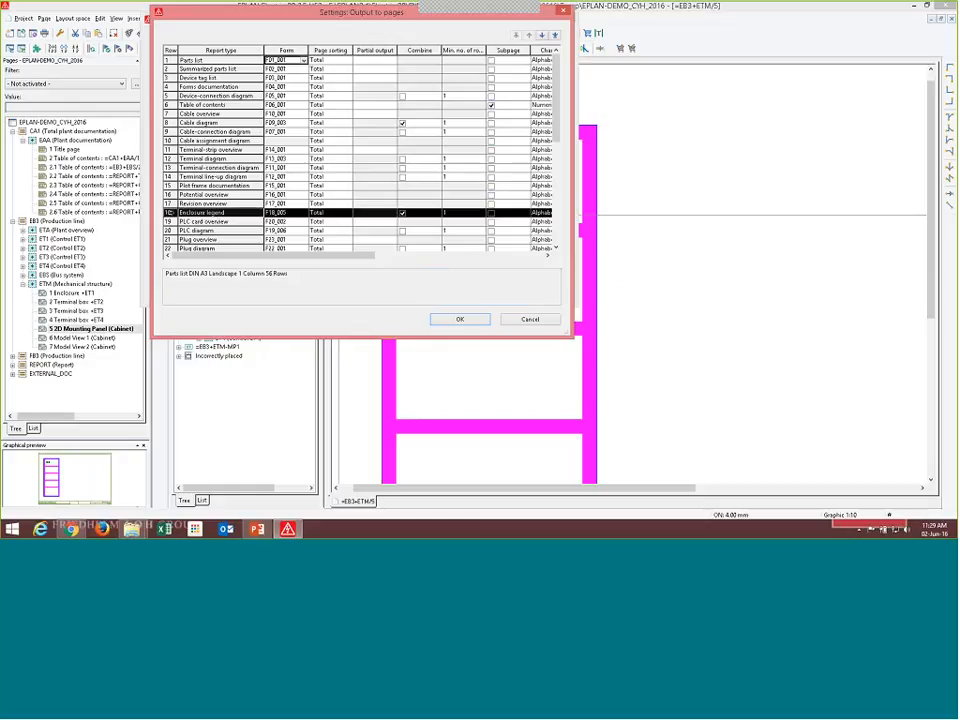
click(462, 320)
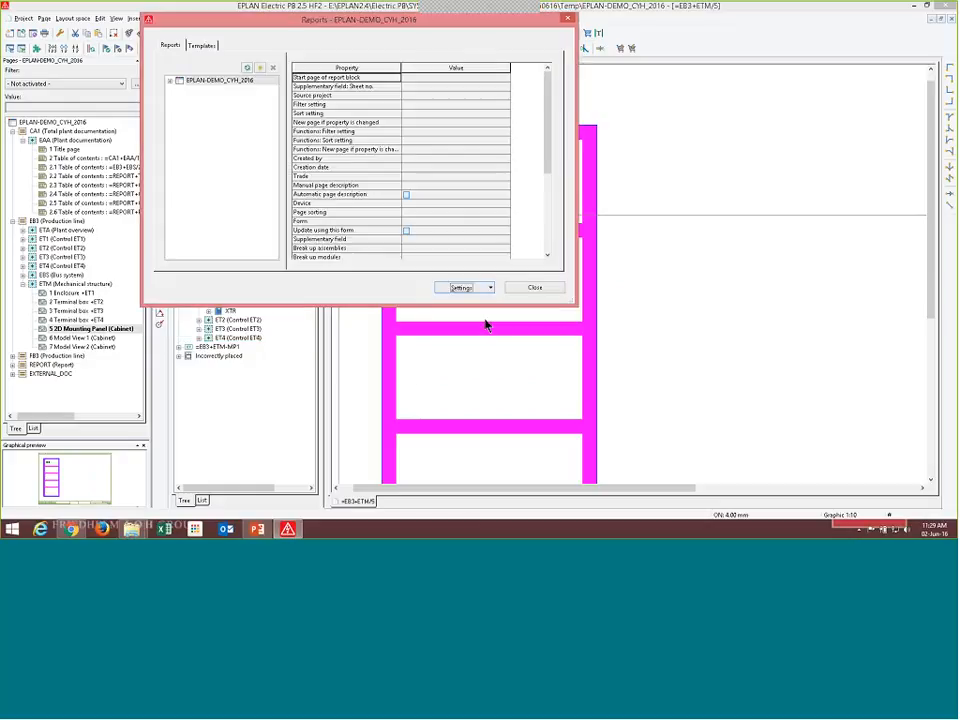
Generate an enclosure legend report with manual placement as output format, limited to the current page.
click(260, 67)
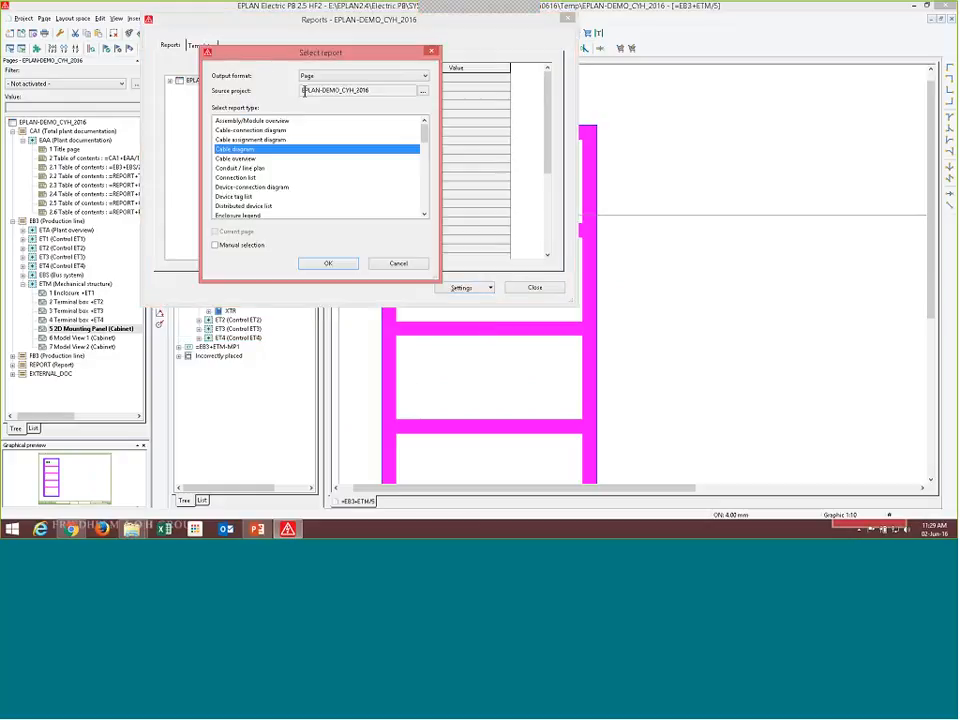
click(240, 170)
key(e)
click(324, 77)
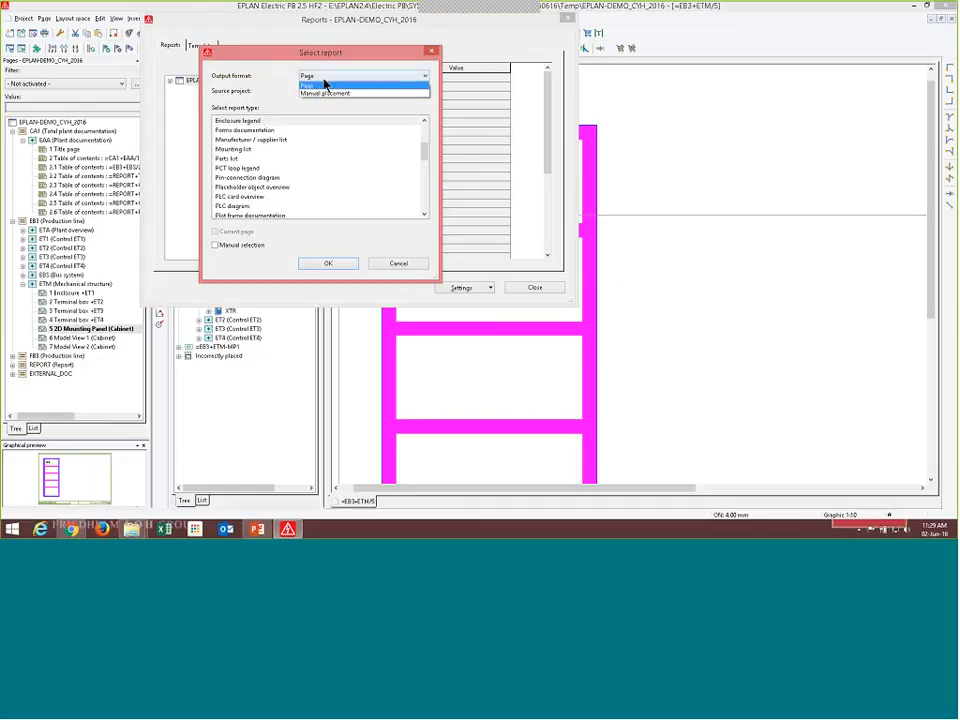
click(321, 93)
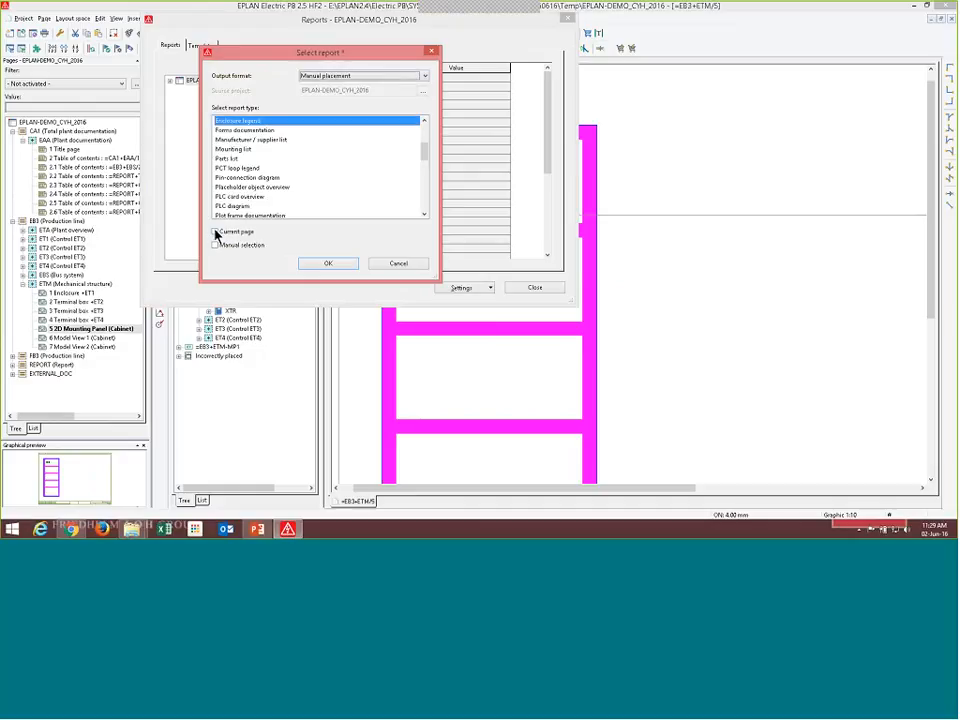
click(215, 232)
click(247, 122)
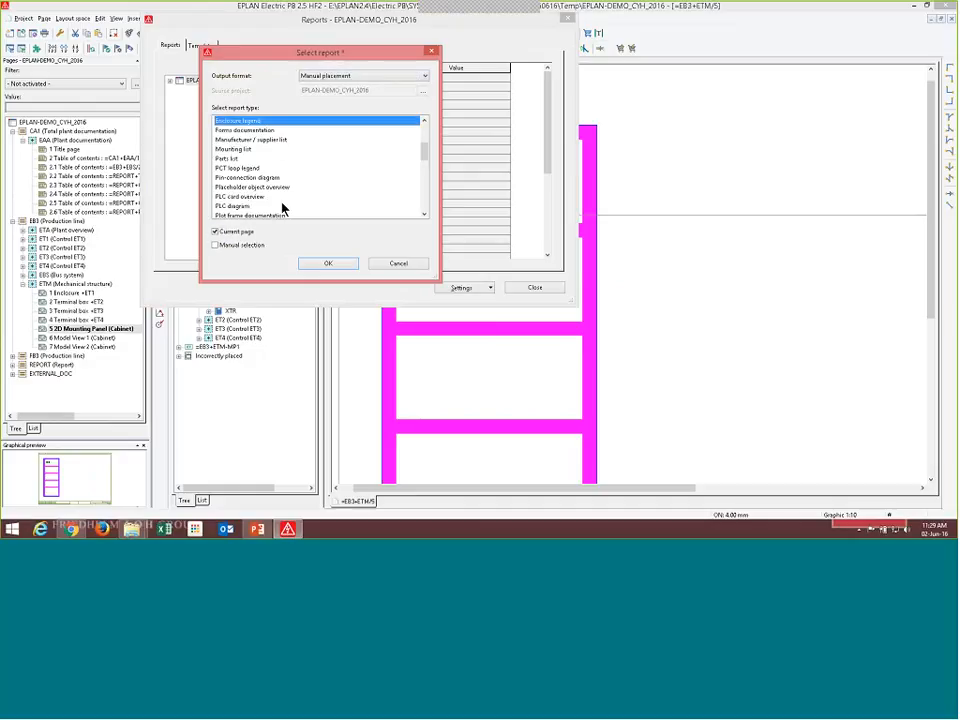
click(312, 264)
click(384, 245)
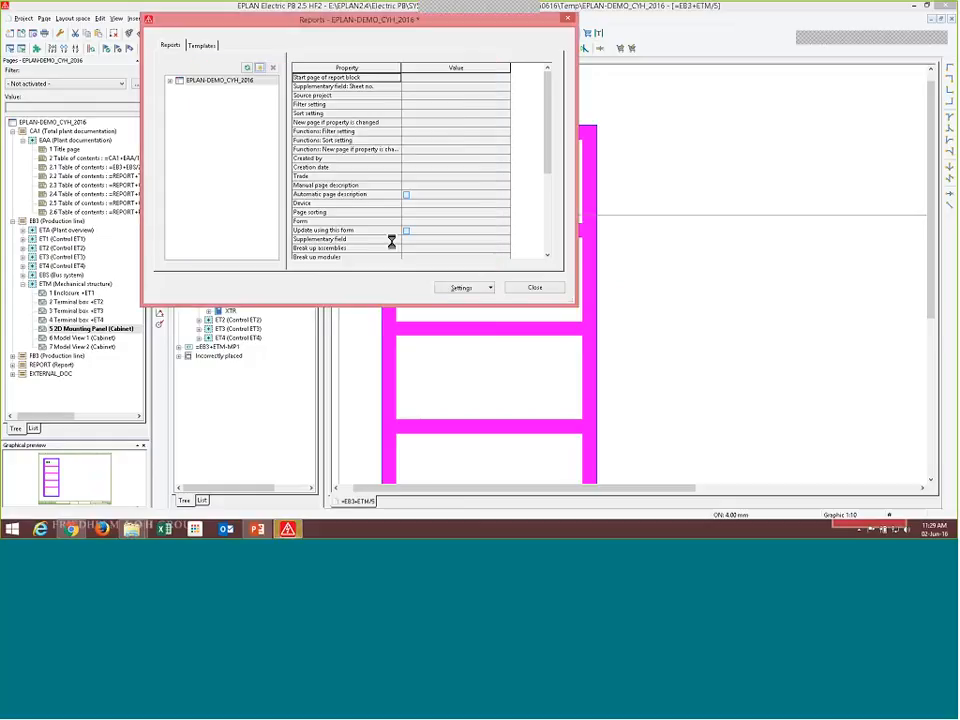
Place the enclosure legend to the right of mounting panel MP1, level with the panel's upper edge.
scroll(405, 291, down, 2)
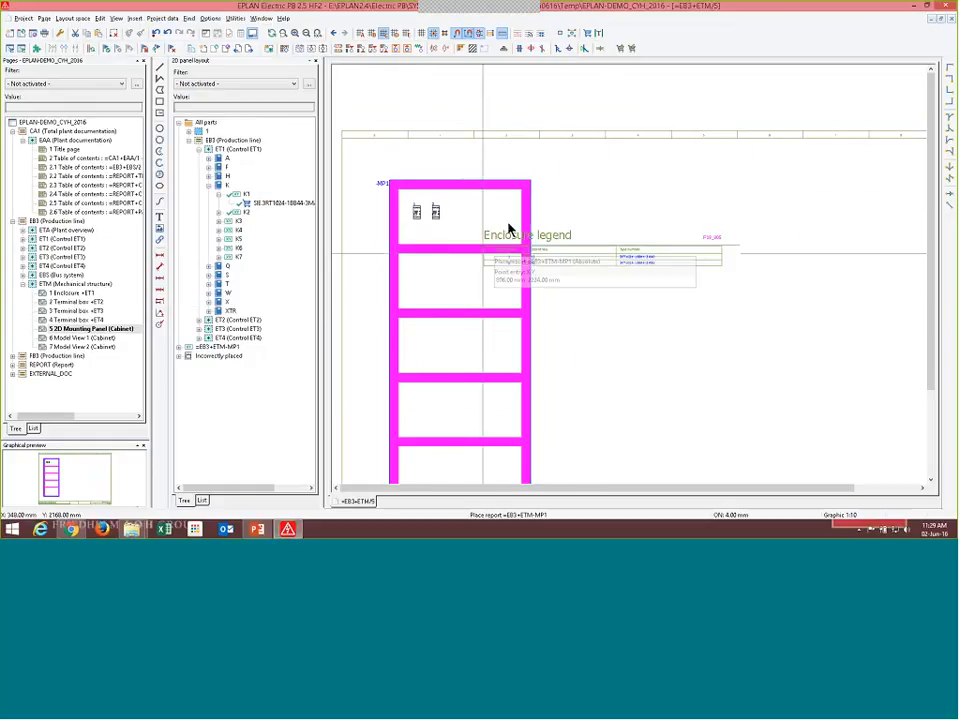
click(548, 192)
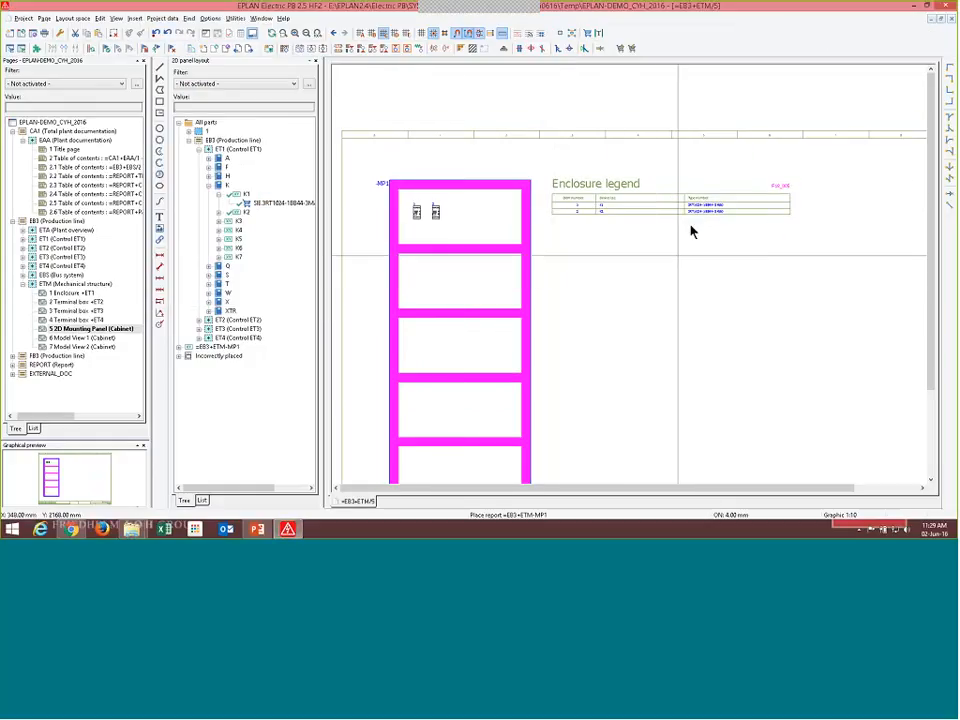
scroll(690, 229, up, 4)
scroll(853, 272, down, 4)
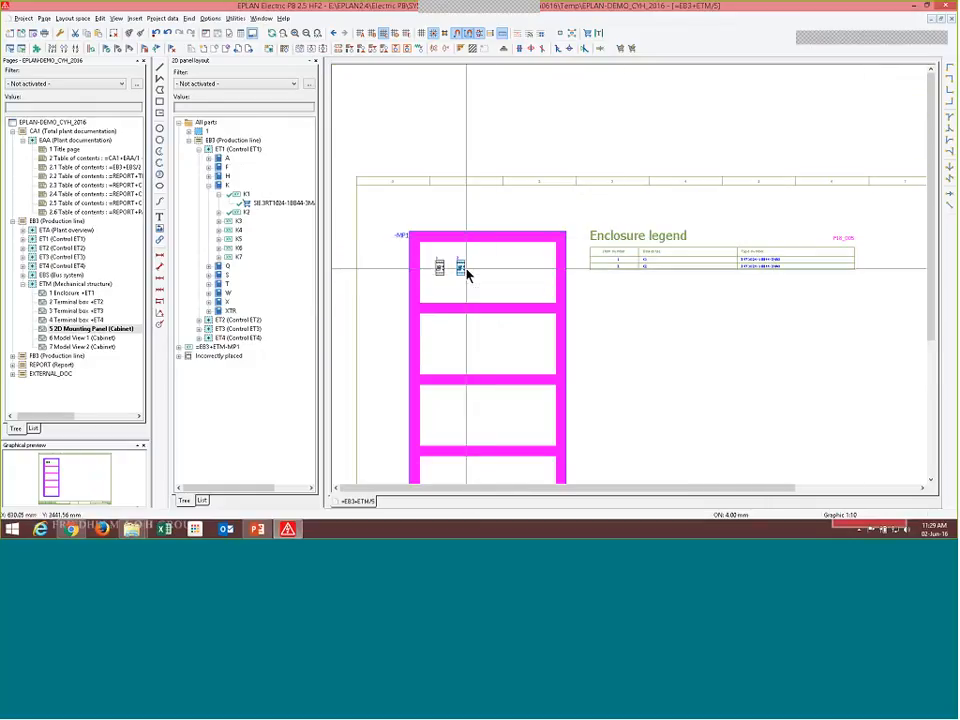
Delete K2's contactor from the mounting panel and update the reports of the 2D Mounting Panel (Cabinet) page.
click(112, 330)
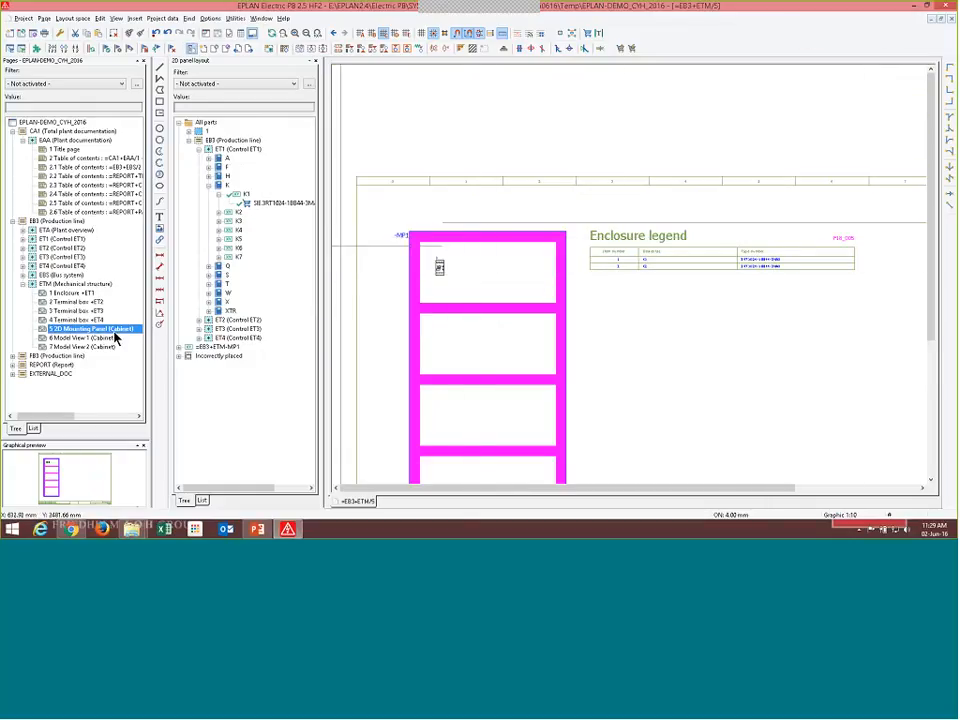
click(238, 18)
mouse_move(300, 29)
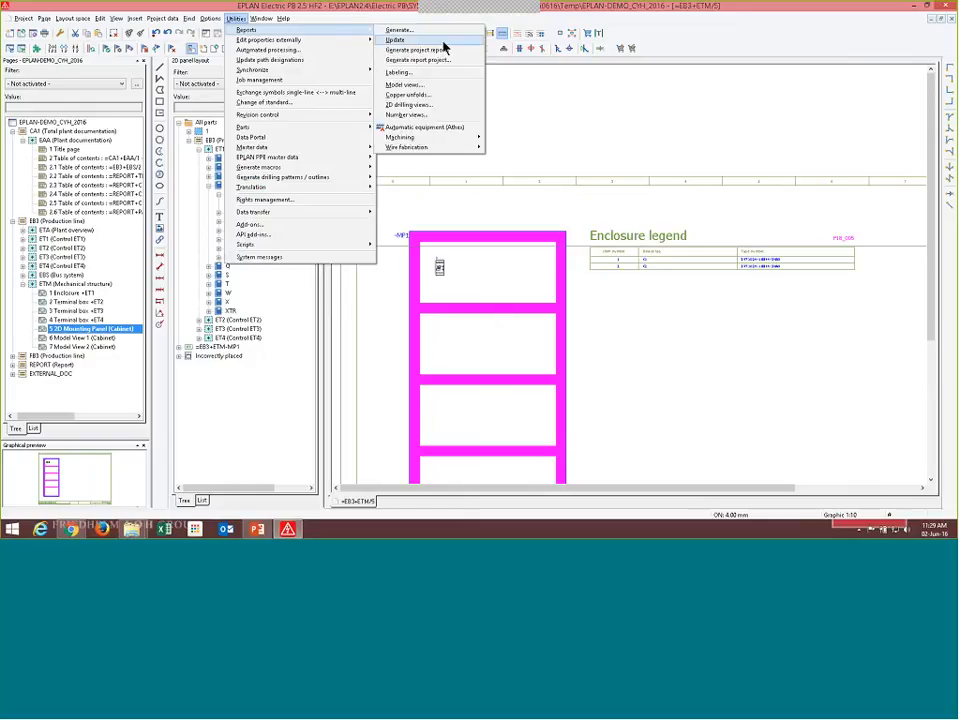
click(443, 40)
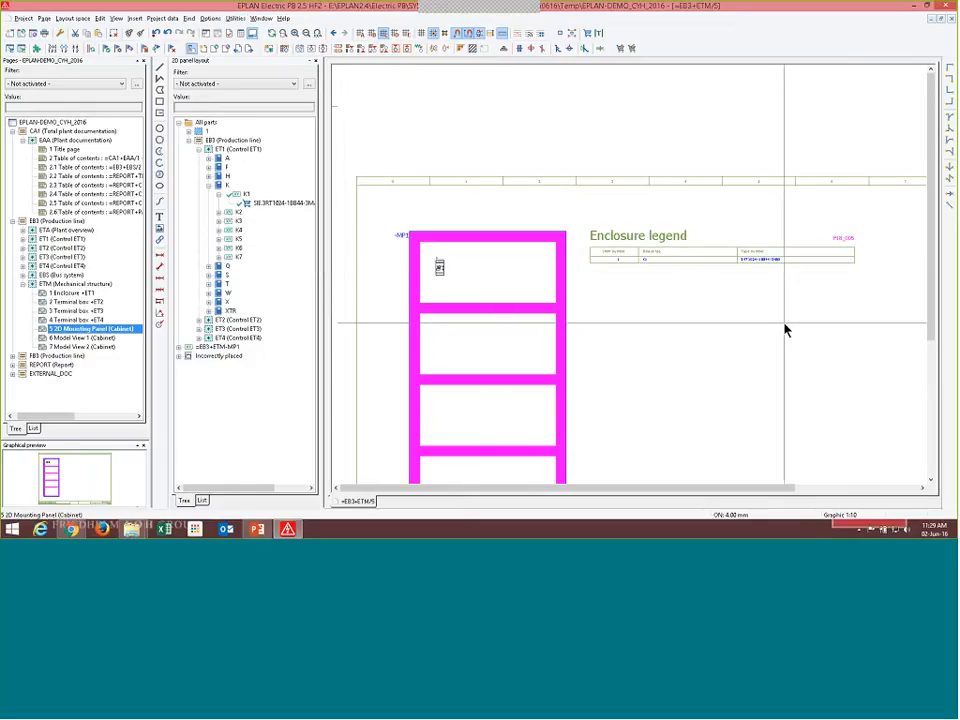
scroll(940, 250, up, 2)
scroll(727, 318, up, 1)
scroll(727, 318, down, 1)
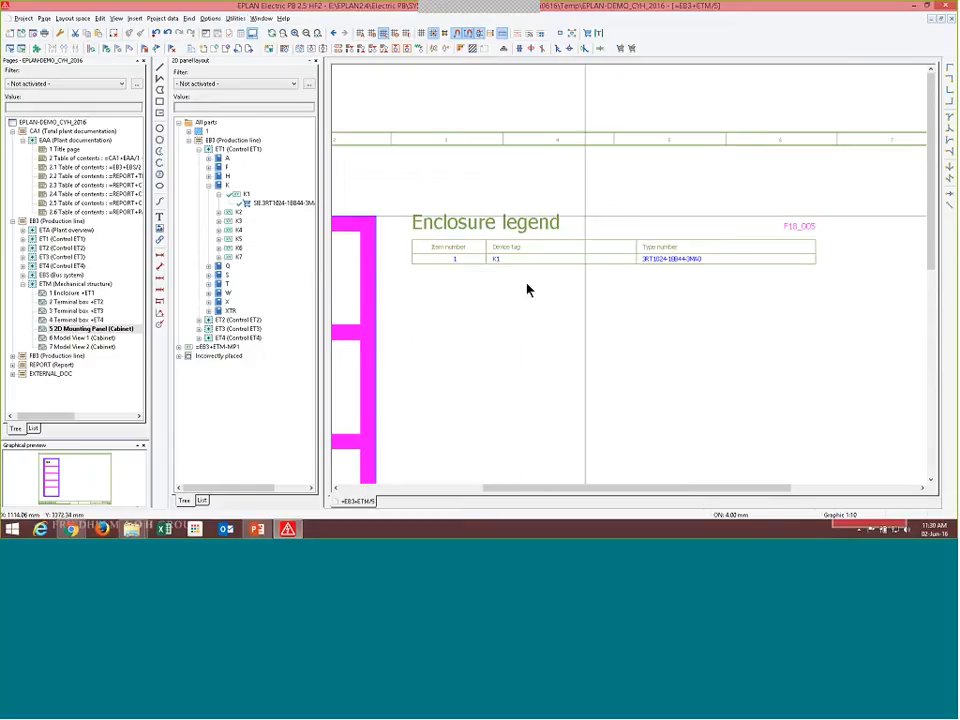
scroll(575, 328, down, 2)
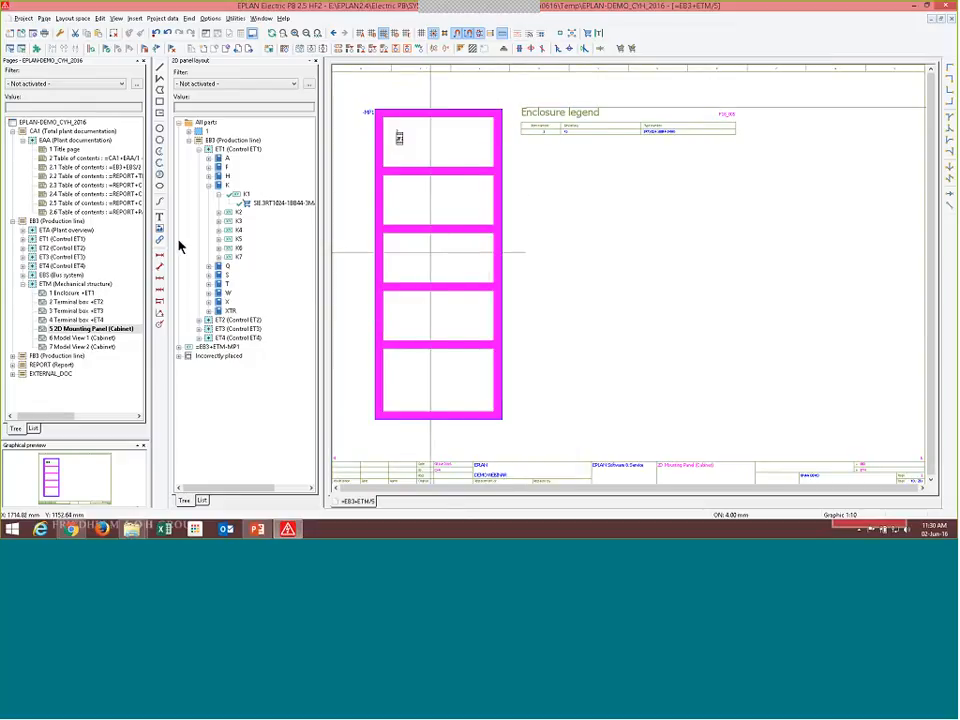
Collapse the EB3 and CA1 page groups and expand REPORT down to the TERM_KL terminal documentation pages.
click(27, 284)
click(13, 221)
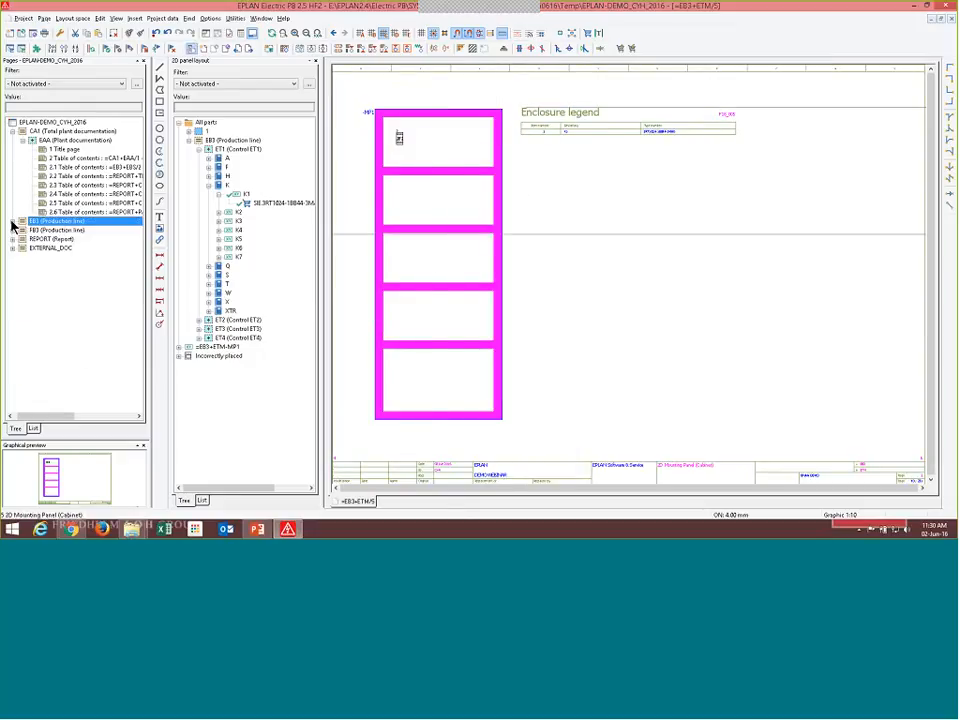
click(13, 239)
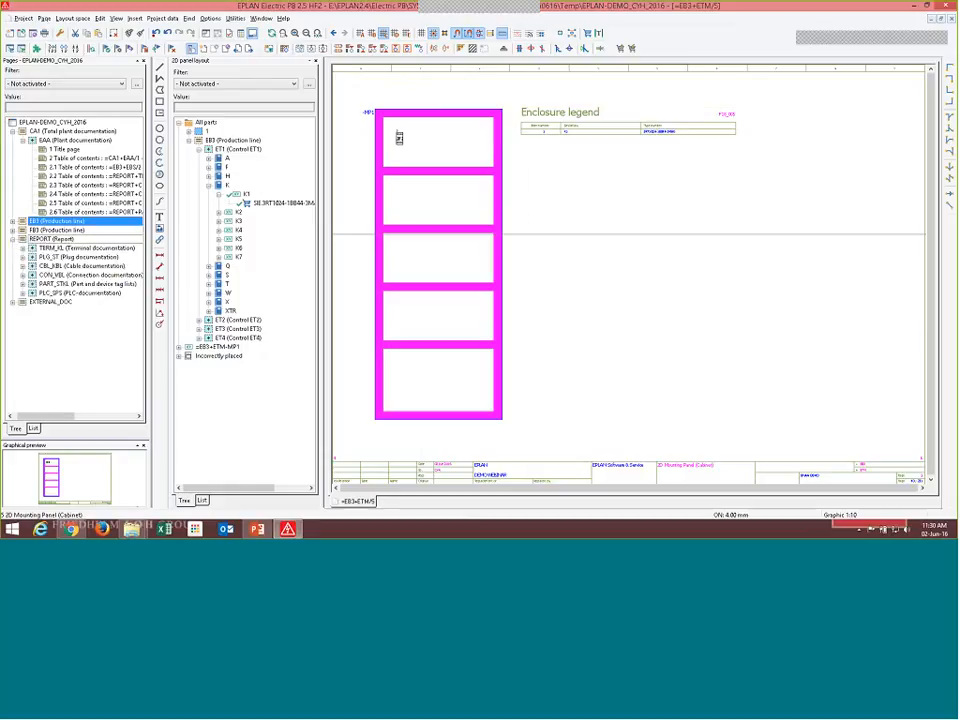
click(13, 131)
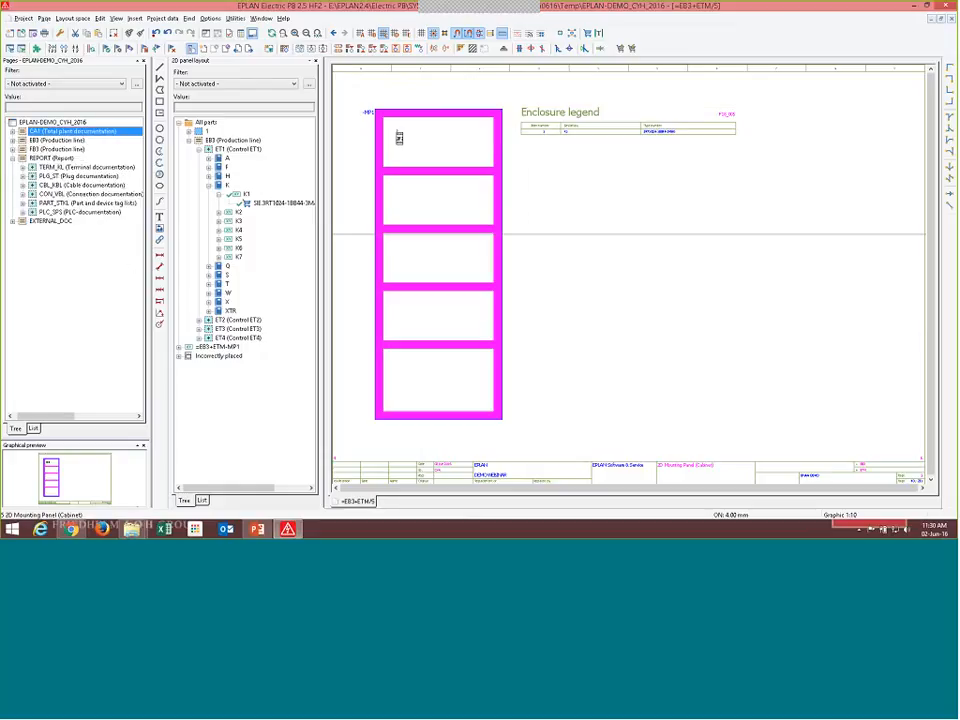
double_click(42, 167)
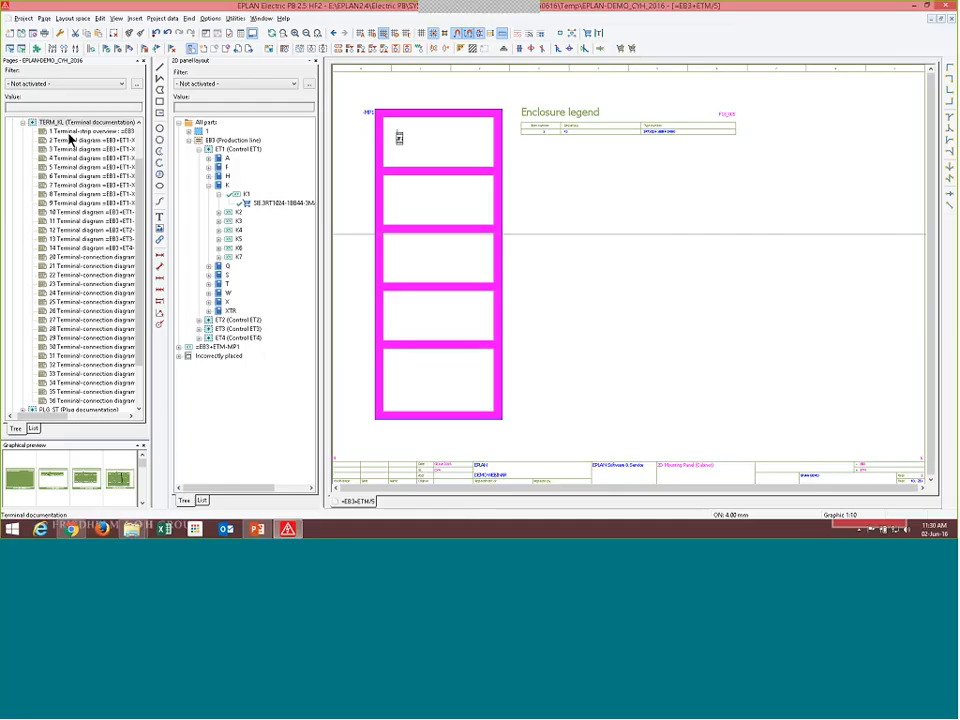
Open the terminal-strip overview with a wider page tree, and examine the strip, jumpers and targets on terminal diagram =EB3+ET1-X0.
click(70, 132)
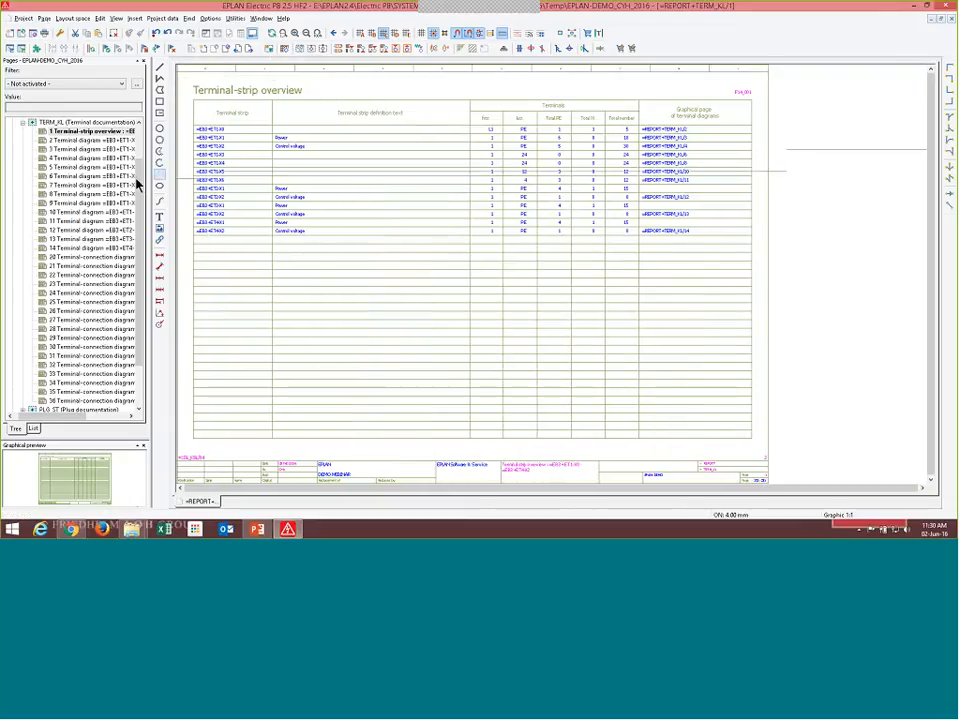
drag(149, 174, 181, 171)
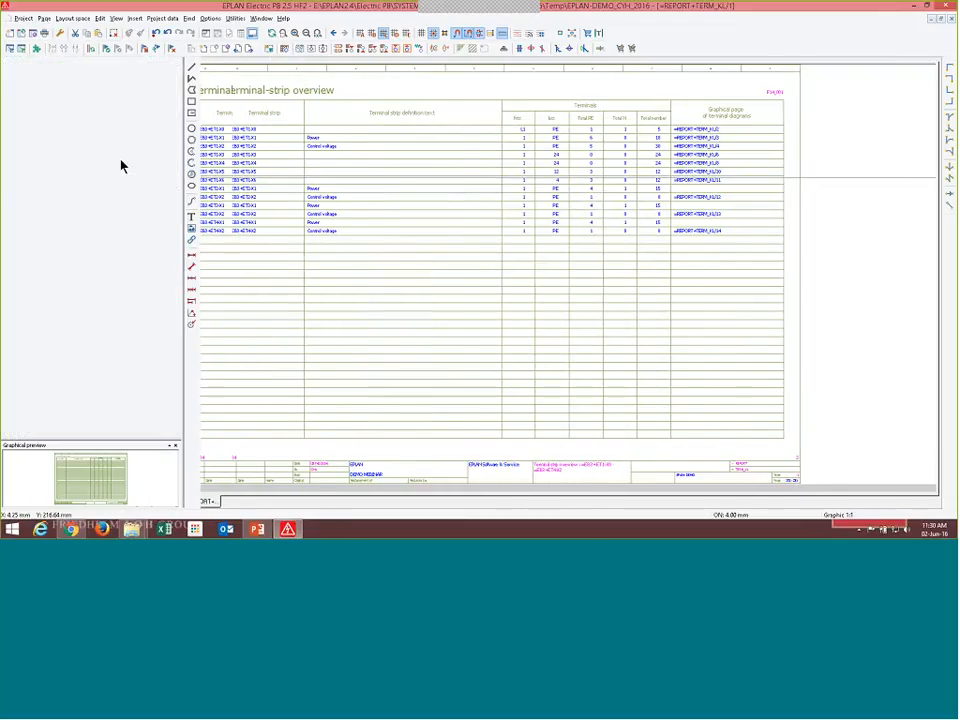
click(105, 141)
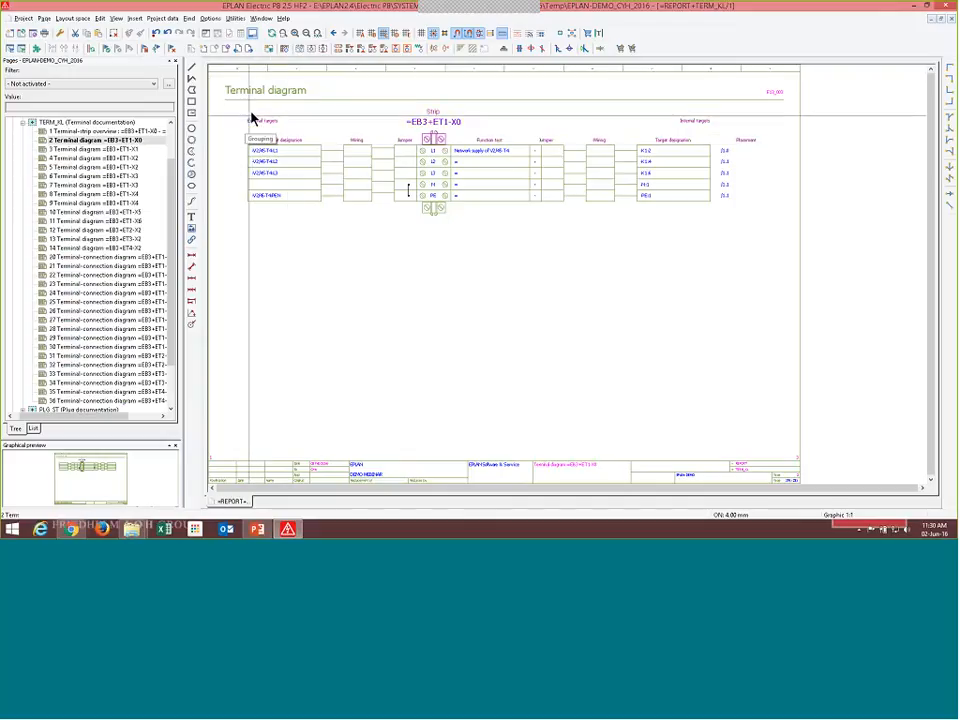
scroll(255, 108, up, 3)
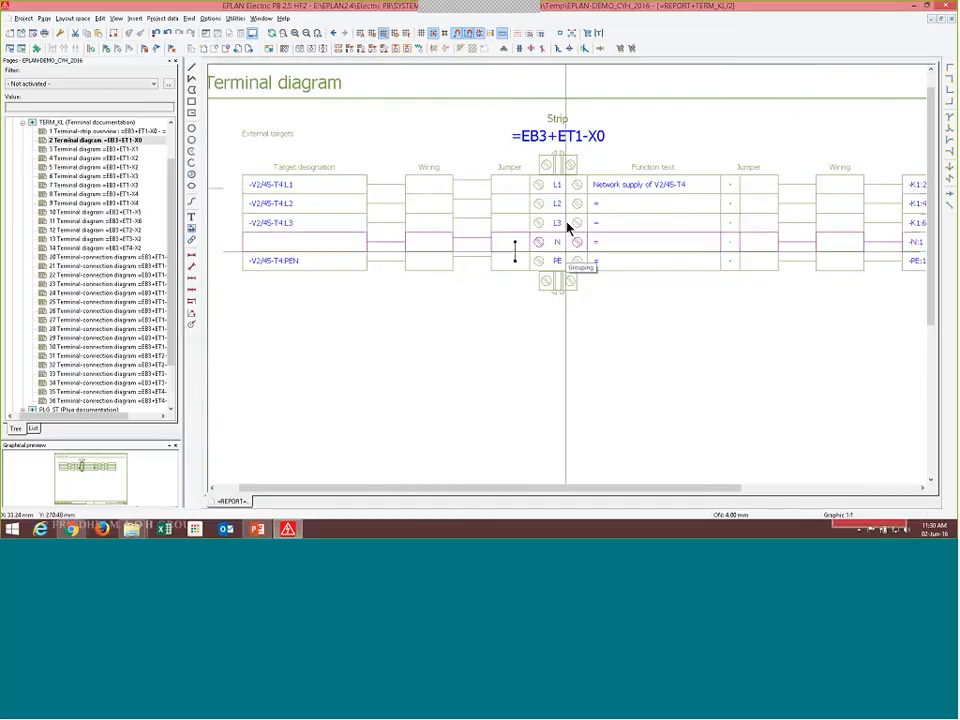
scroll(560, 250, down, 1)
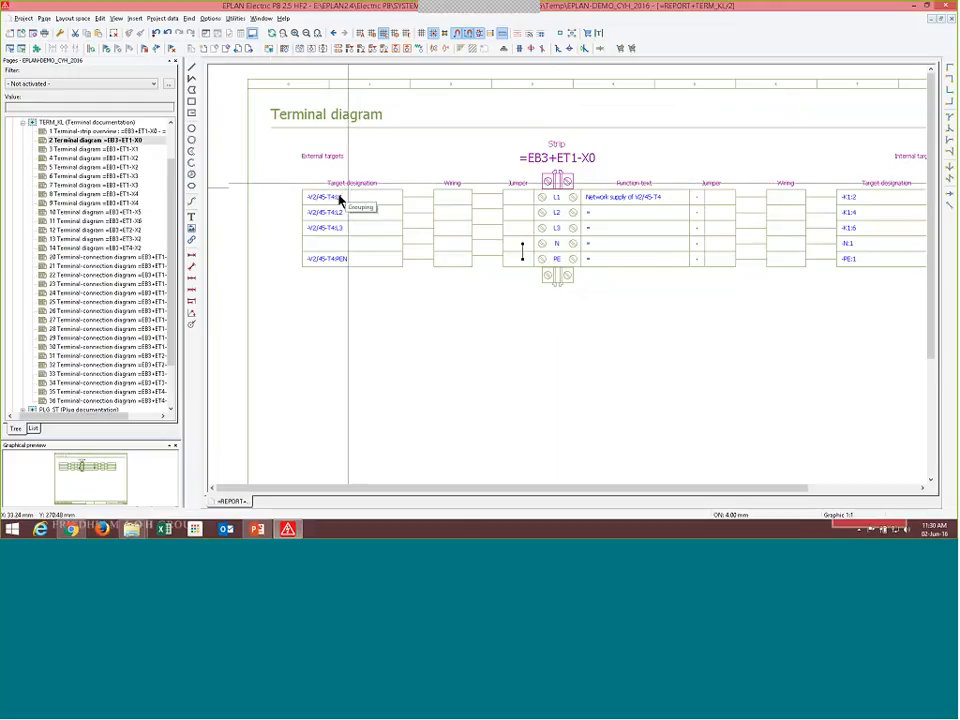
scroll(335, 228, down, 1)
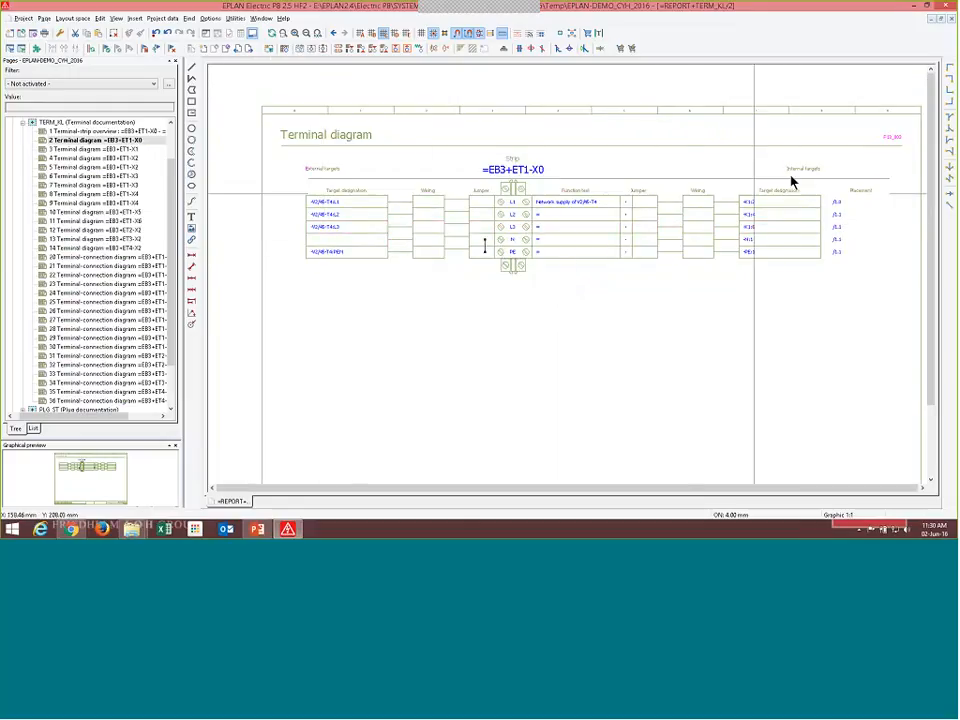
Open the terminal-connection diagram of =EB3+ET1-X0 on page 20 and examine its terminals, jumper and connected devices.
click(100, 193)
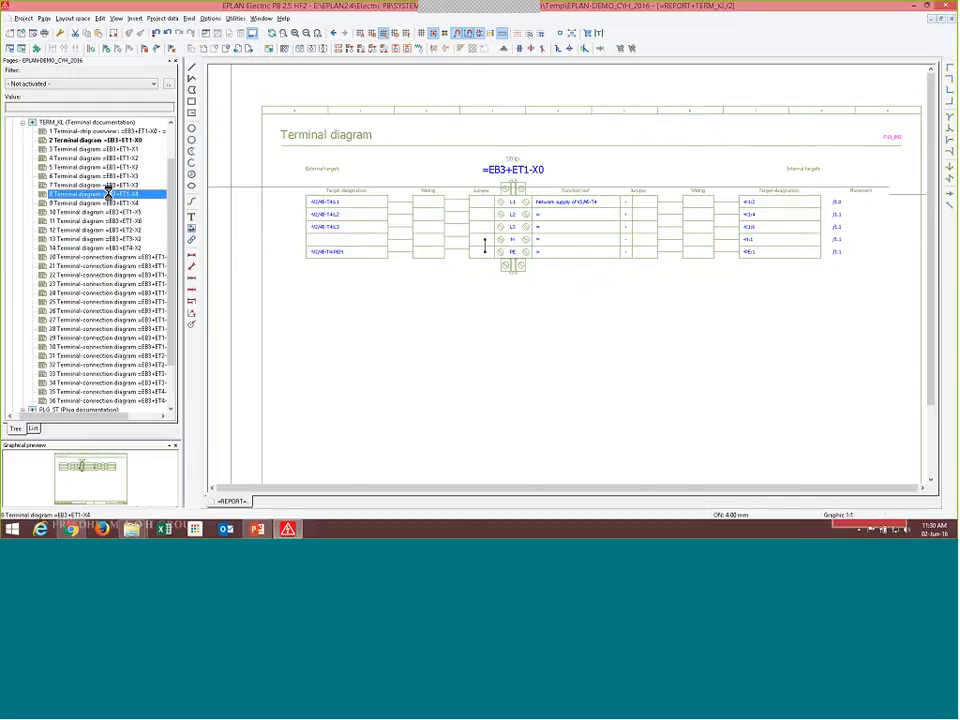
click(123, 258)
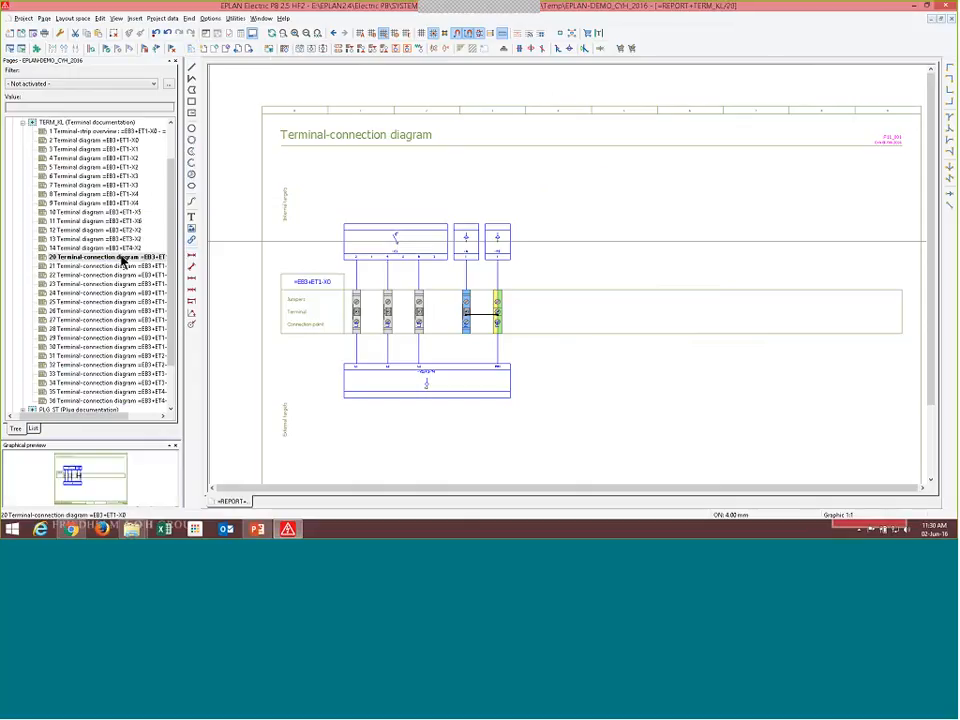
scroll(266, 230, up, 4)
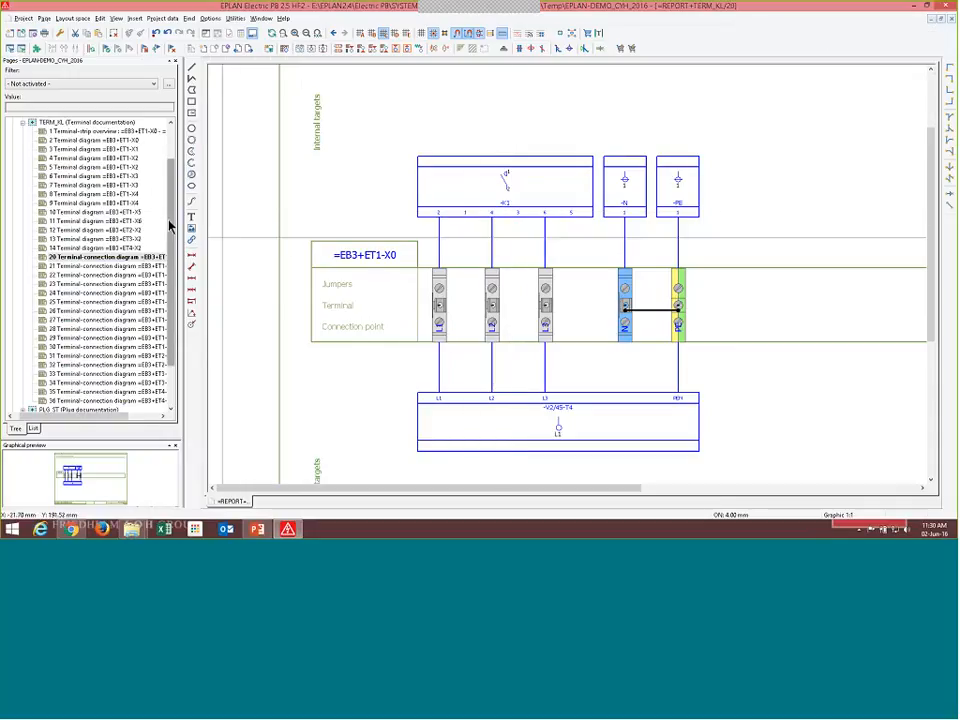
Collapse the TERM_KL page group and open the first cable overview page in the CBL_KBL cable documentation.
drag(170, 226, 186, 188)
click(23, 168)
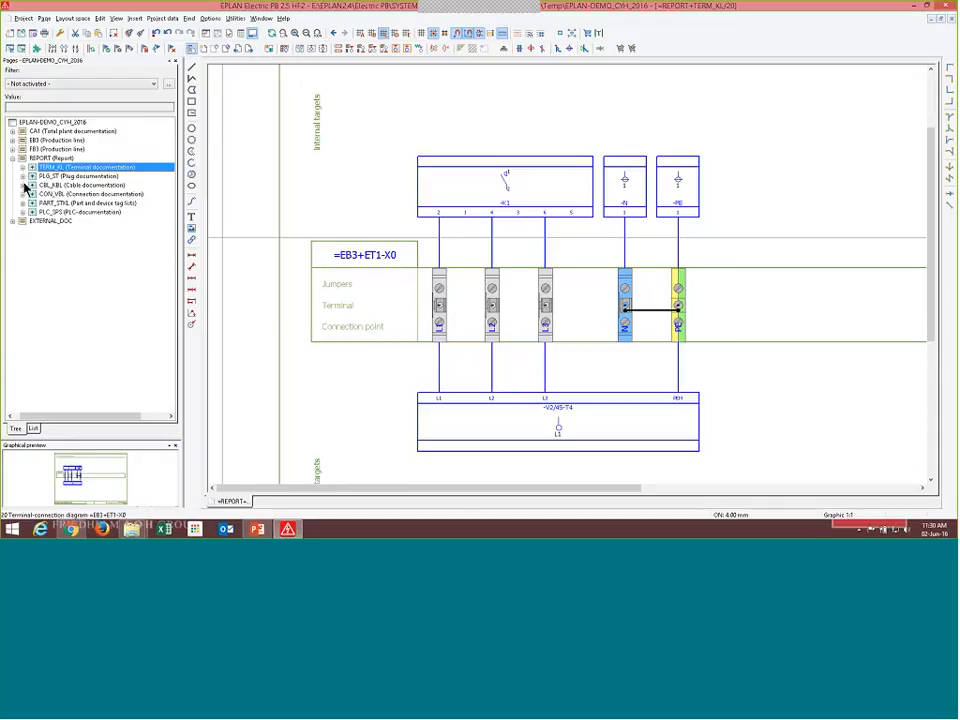
click(22, 186)
click(84, 134)
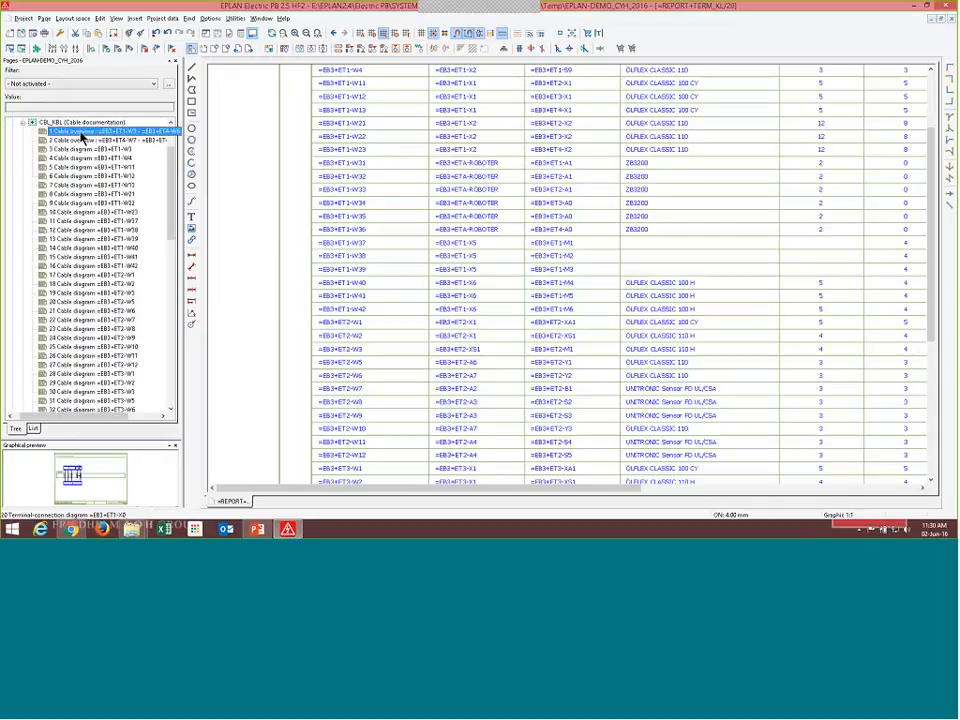
View the cable diagrams of =EB3+ET1-W4, =EB3+ET1-W23 and =EB3+ET2-W9.
click(96, 158)
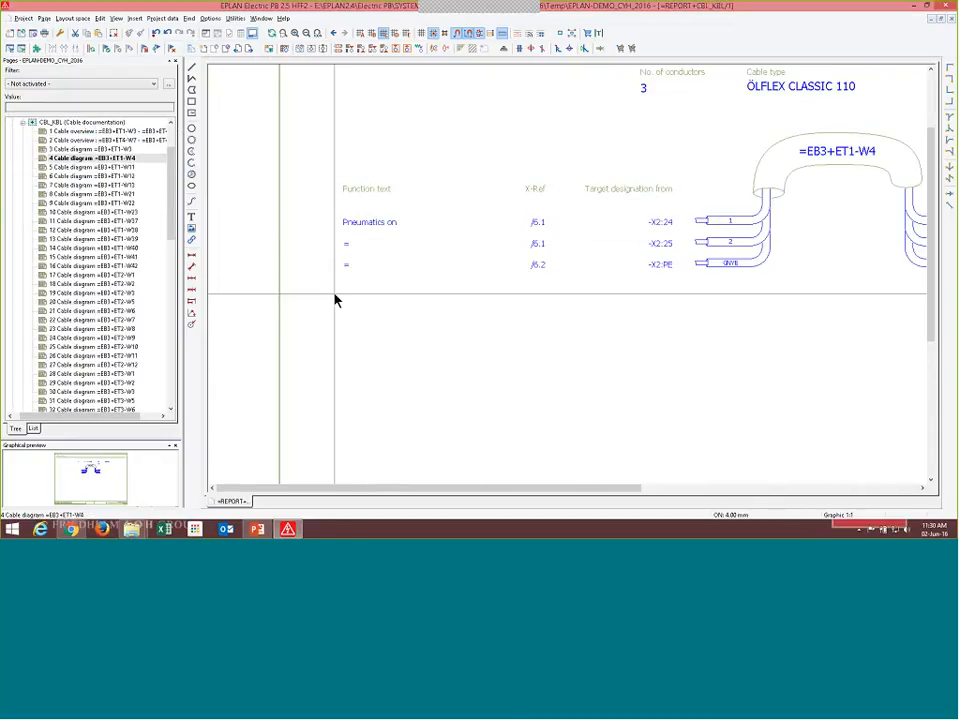
scroll(334, 293, down, 3)
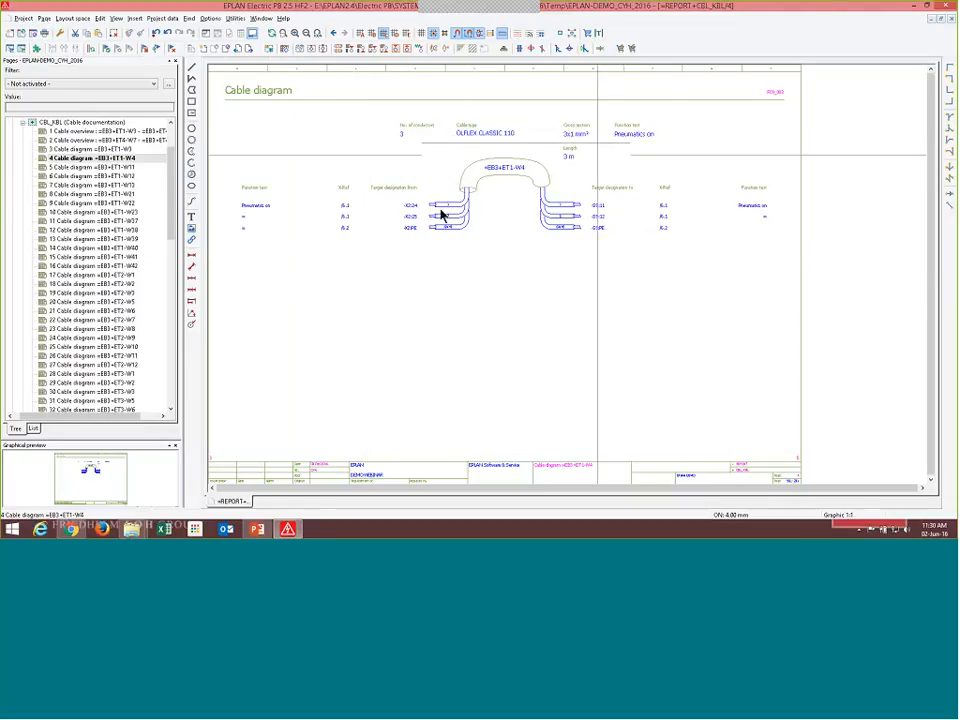
click(80, 212)
double_click(84, 266)
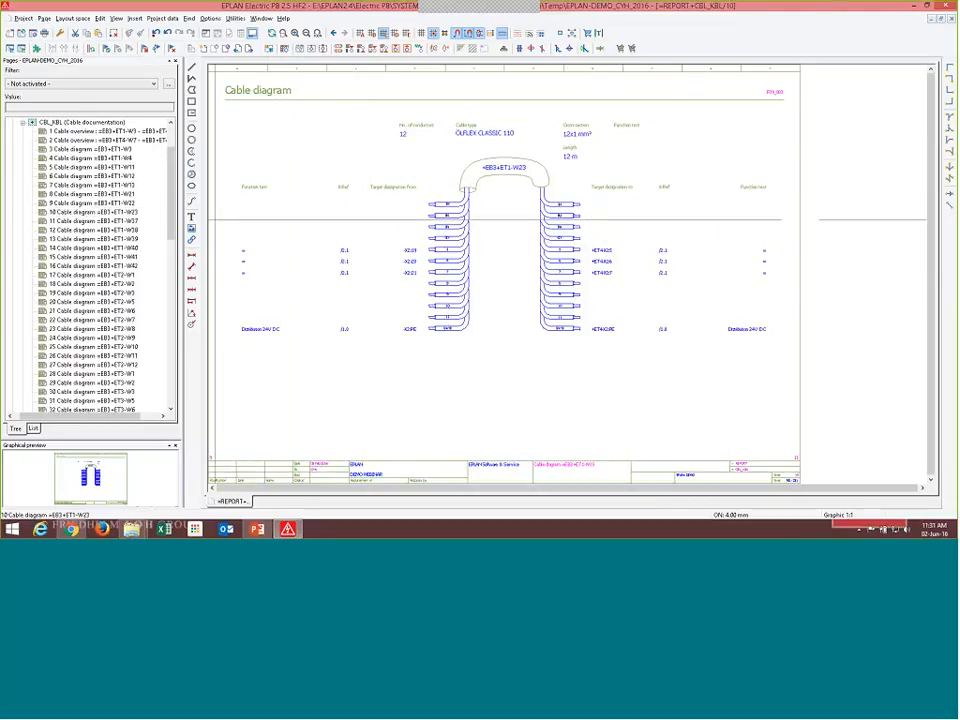
click(72, 338)
Collapse the cable documentation and open parts list page 3 (KK6040 - PXC.3211813) in the PART_STKL page group.
click(32, 122)
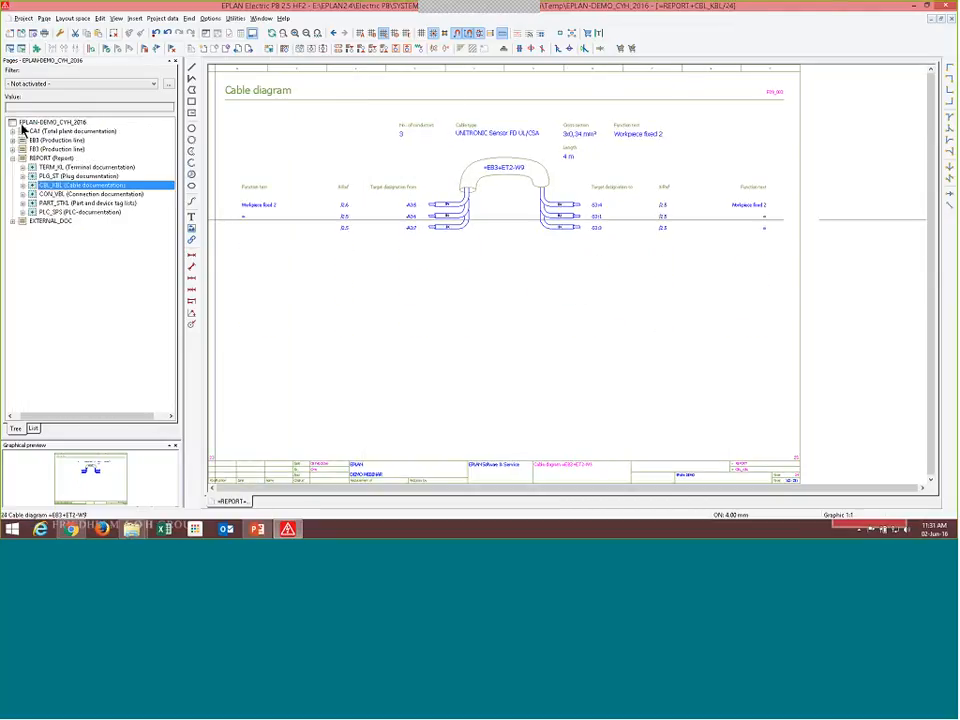
click(32, 204)
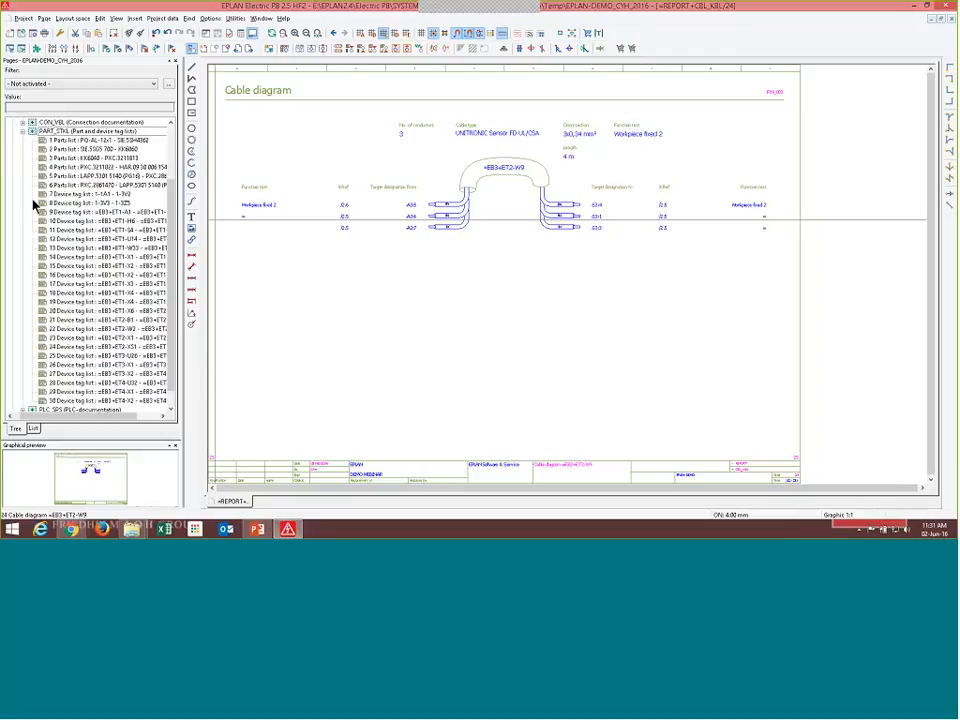
double_click(92, 158)
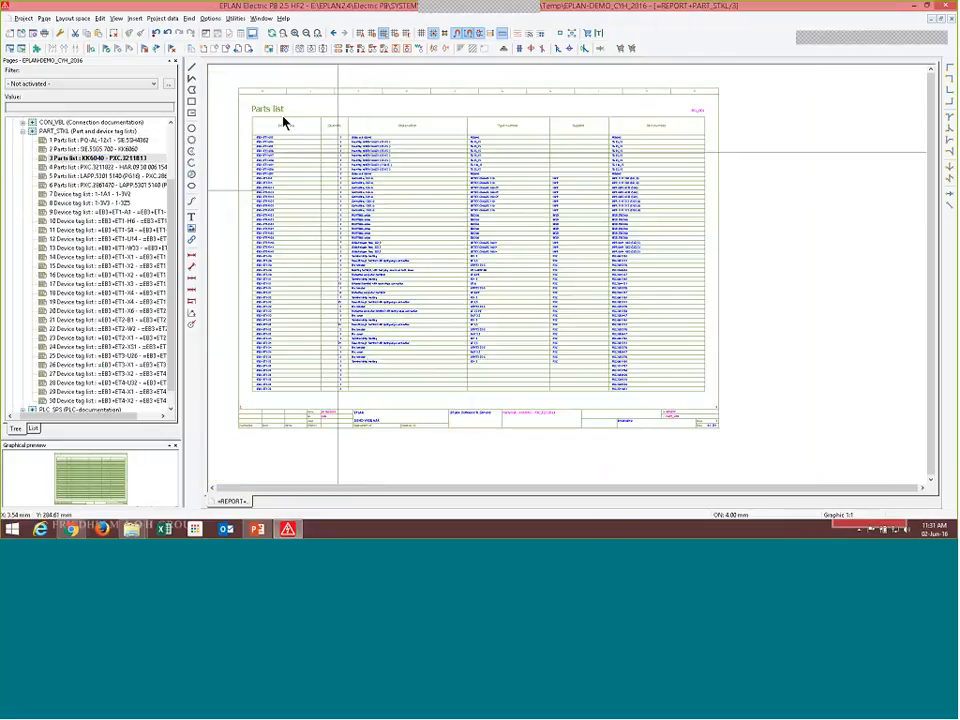
Examine the device tag, quantity, designation, type number and supplier columns of the parts list.
scroll(240, 118, up, 3)
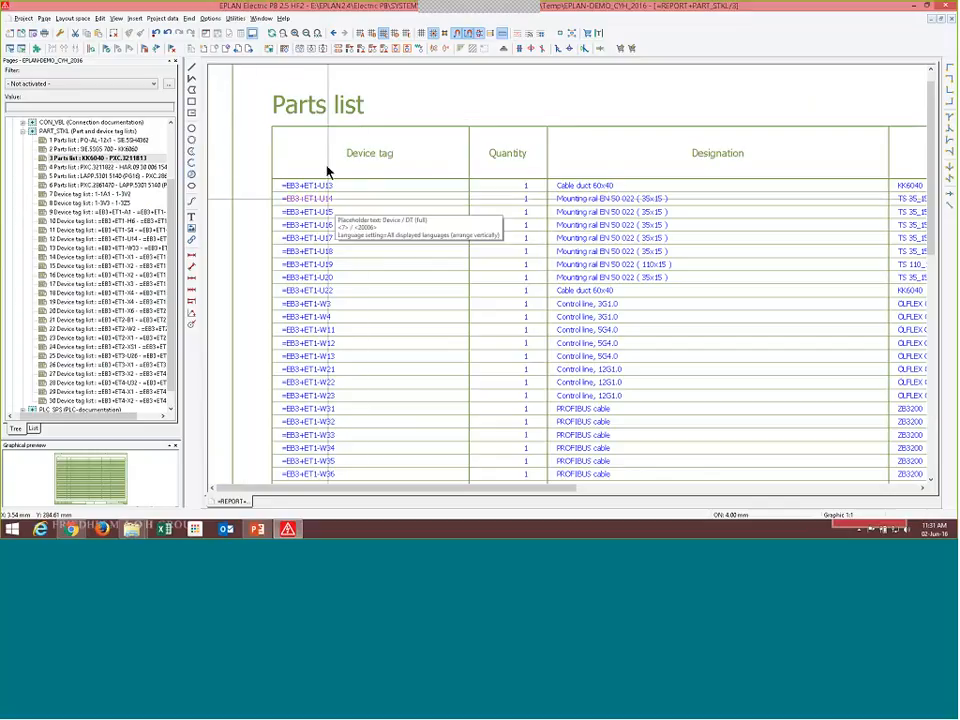
scroll(307, 256, down, 1)
scroll(306, 253, down, 1)
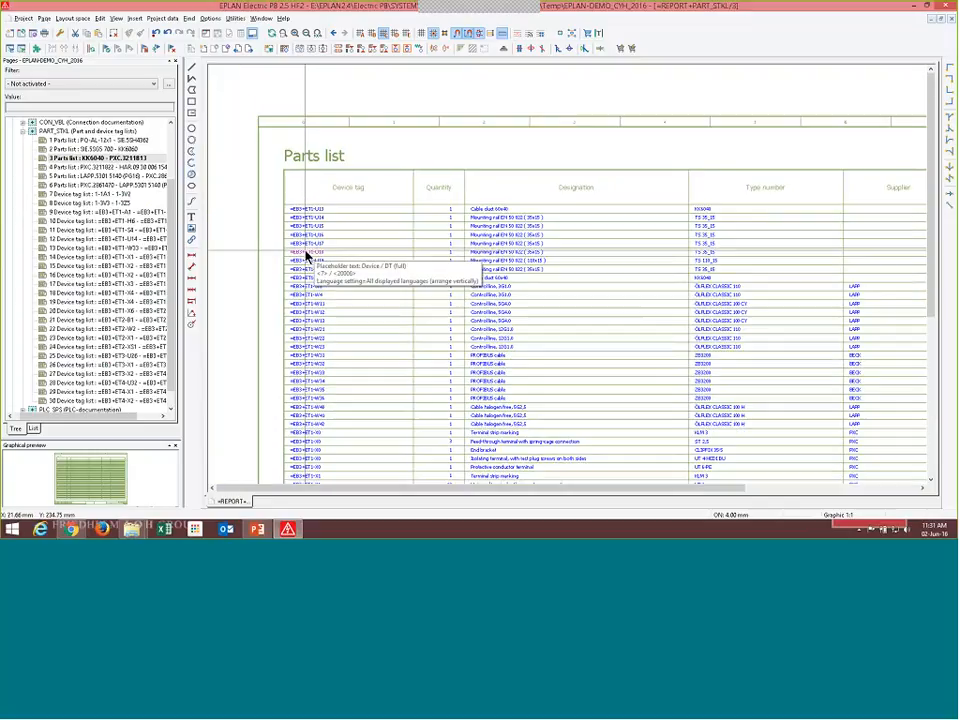
scroll(300, 236, up, 1)
scroll(341, 241, down, 2)
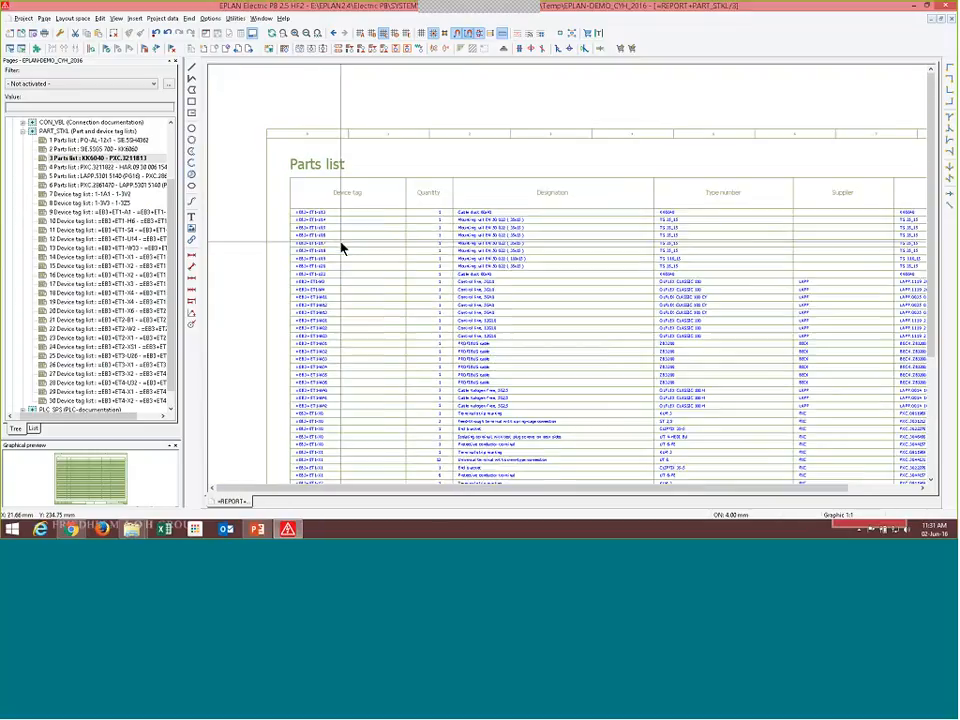
scroll(829, 337, up, 5)
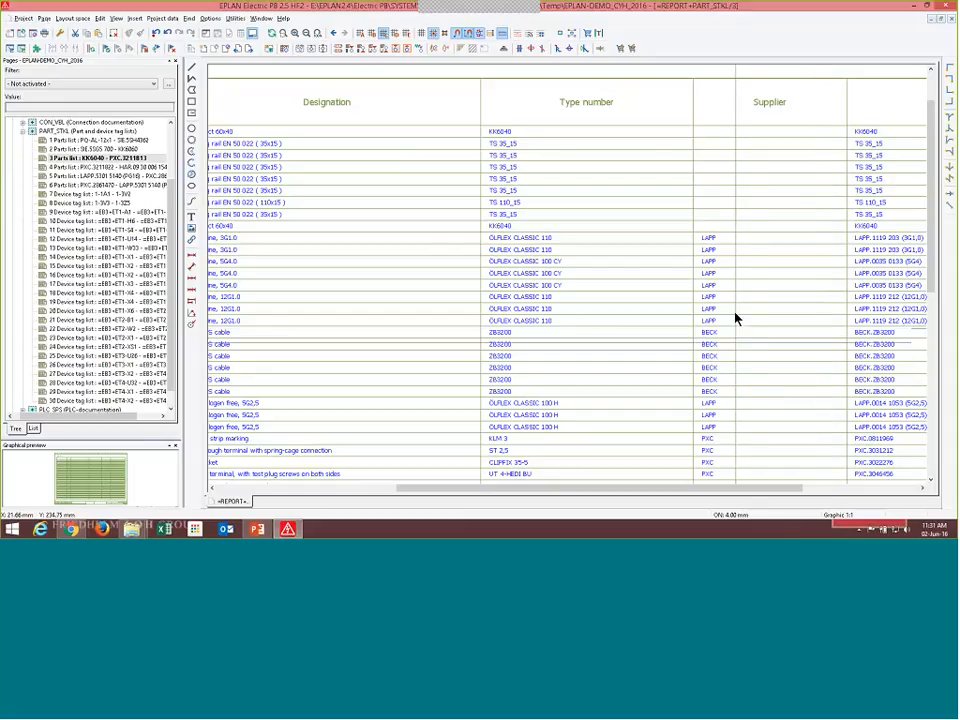
scroll(703, 272, down, 1)
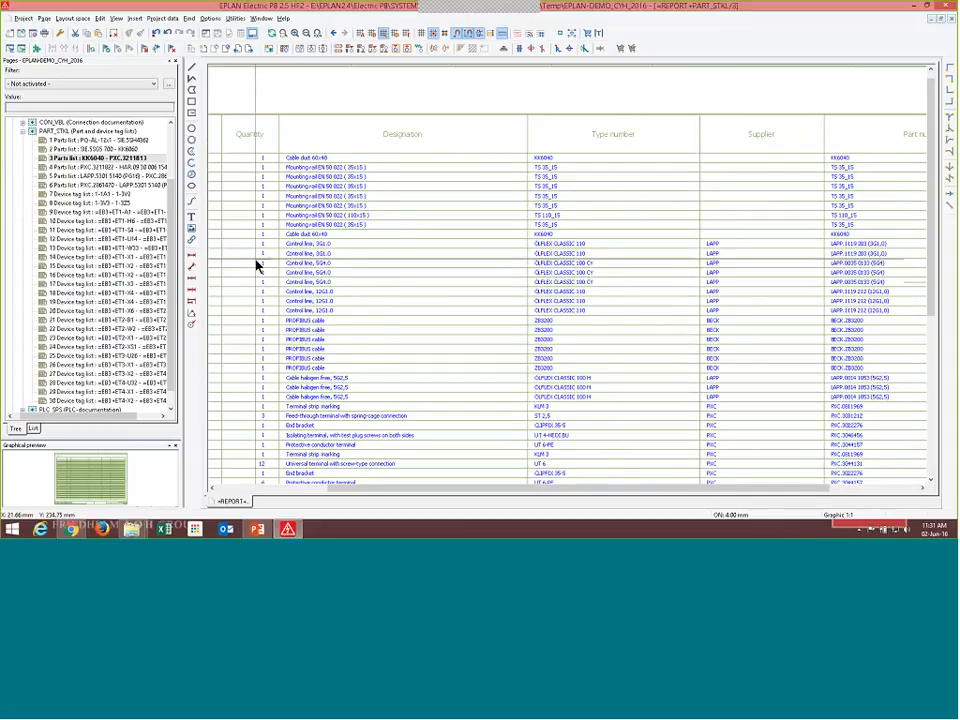
scroll(257, 266, up, 1)
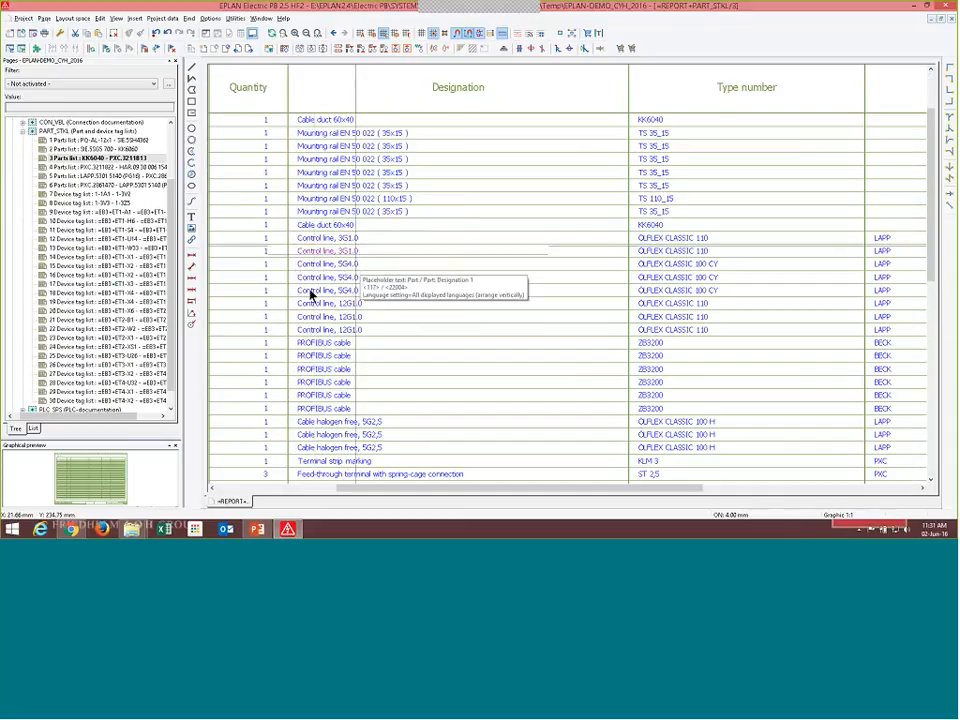
View the device tag list pages 9, 12 and 18, including their symbols and cross-references.
click(69, 214)
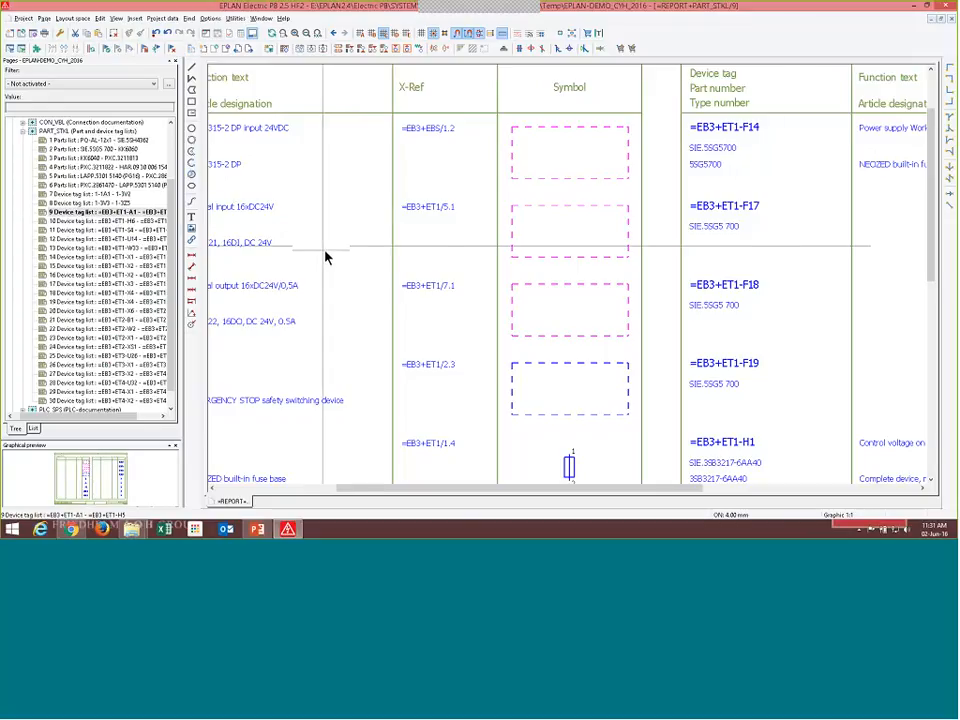
scroll(326, 255, down, 3)
double_click(53, 241)
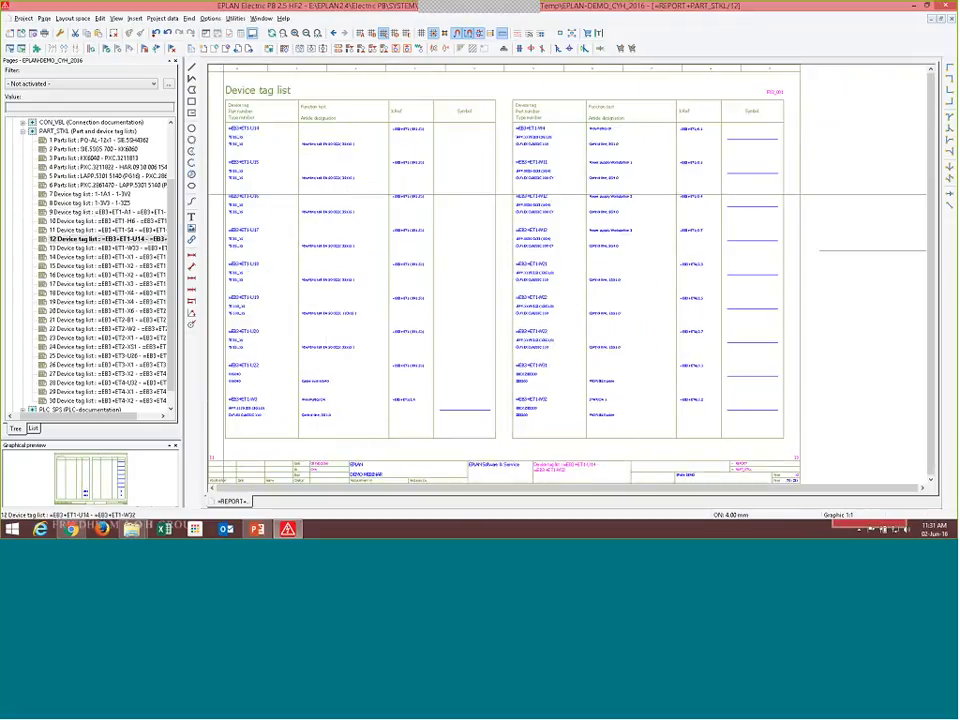
double_click(105, 293)
Collapse the PART_STKL page group and display the report templates defined for project EPLAN-DEMO_CYH_2016.
click(31, 132)
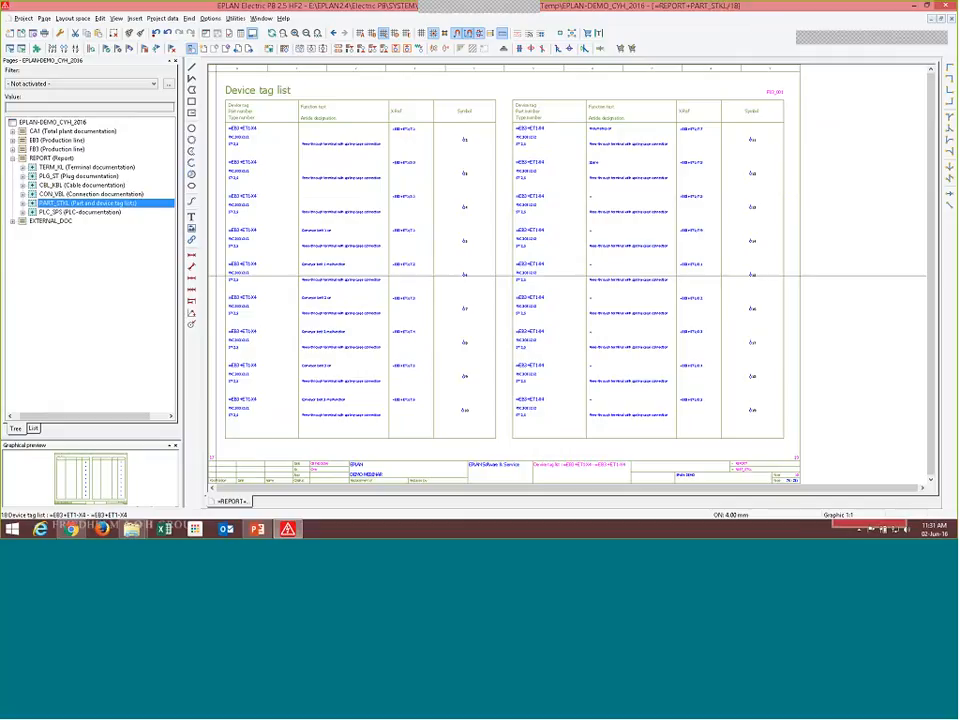
click(78, 123)
click(235, 18)
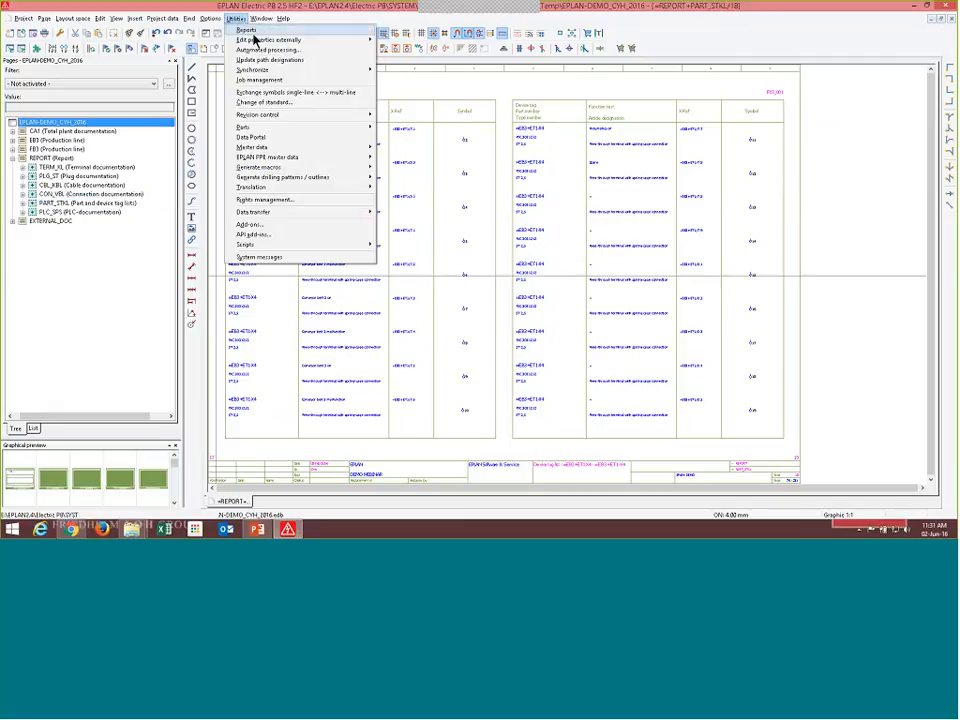
mouse_move(253, 32)
click(396, 31)
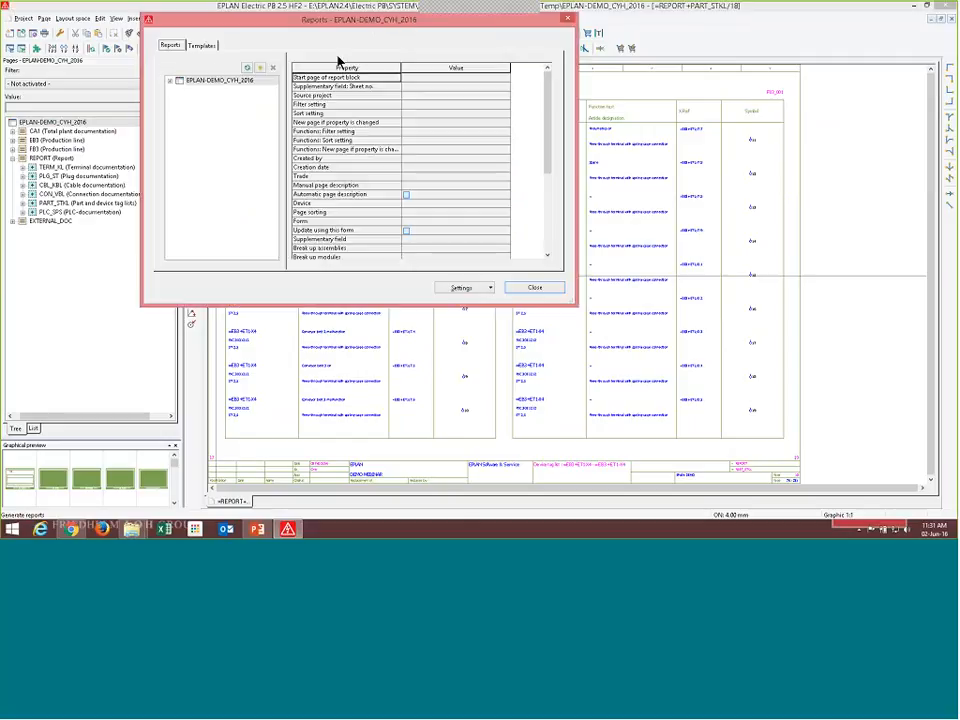
click(208, 46)
click(174, 81)
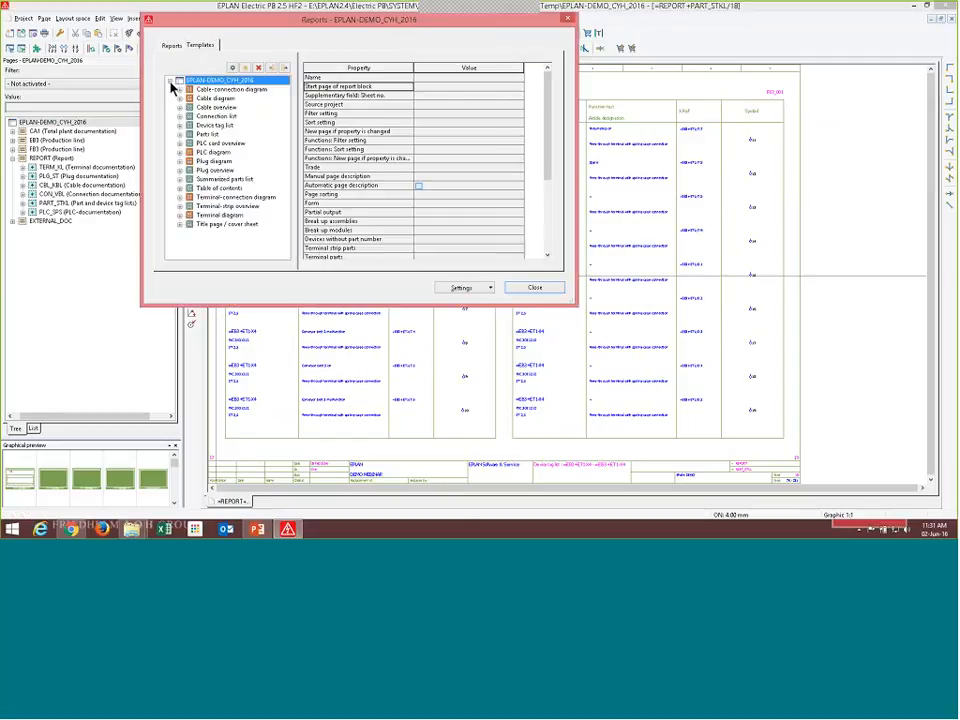
Expand the Summarized parts list template category and view the properties of its Electrical engineering template.
click(228, 179)
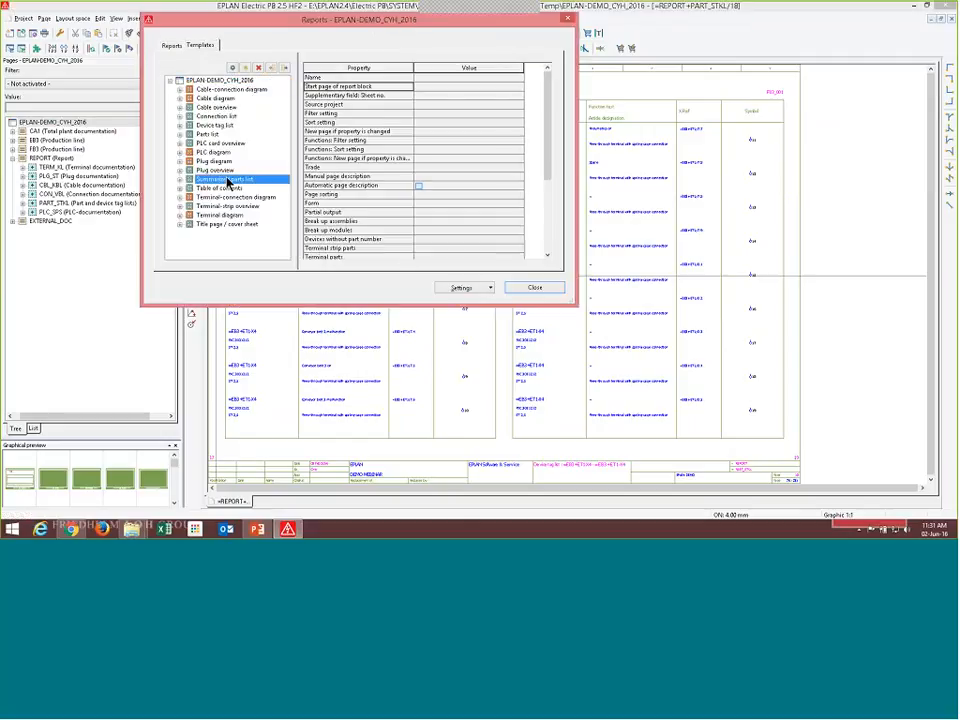
click(228, 181)
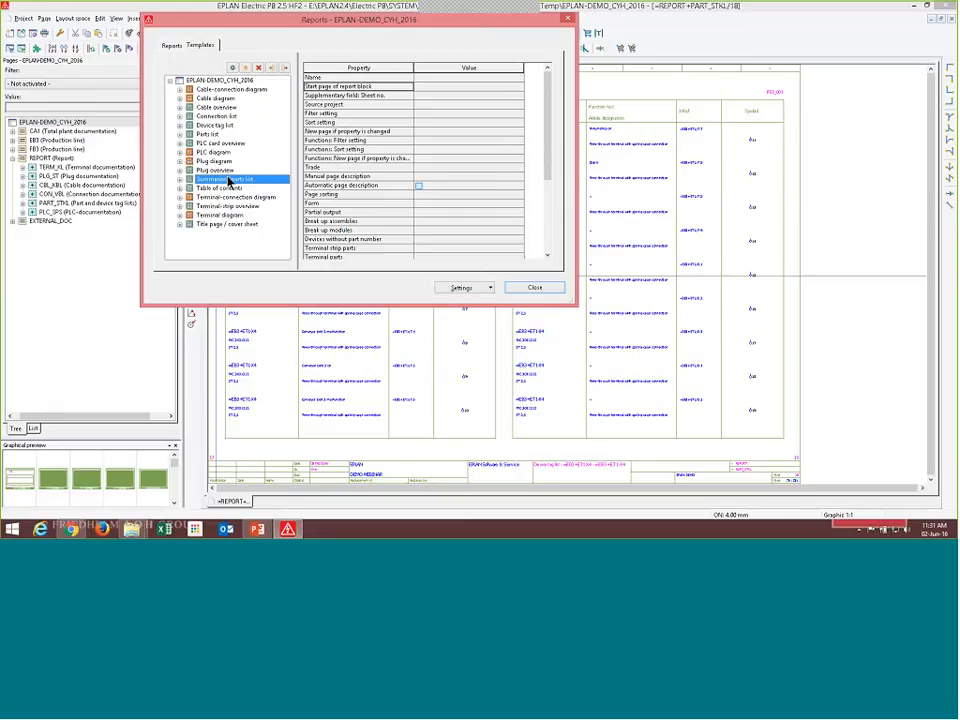
click(171, 46)
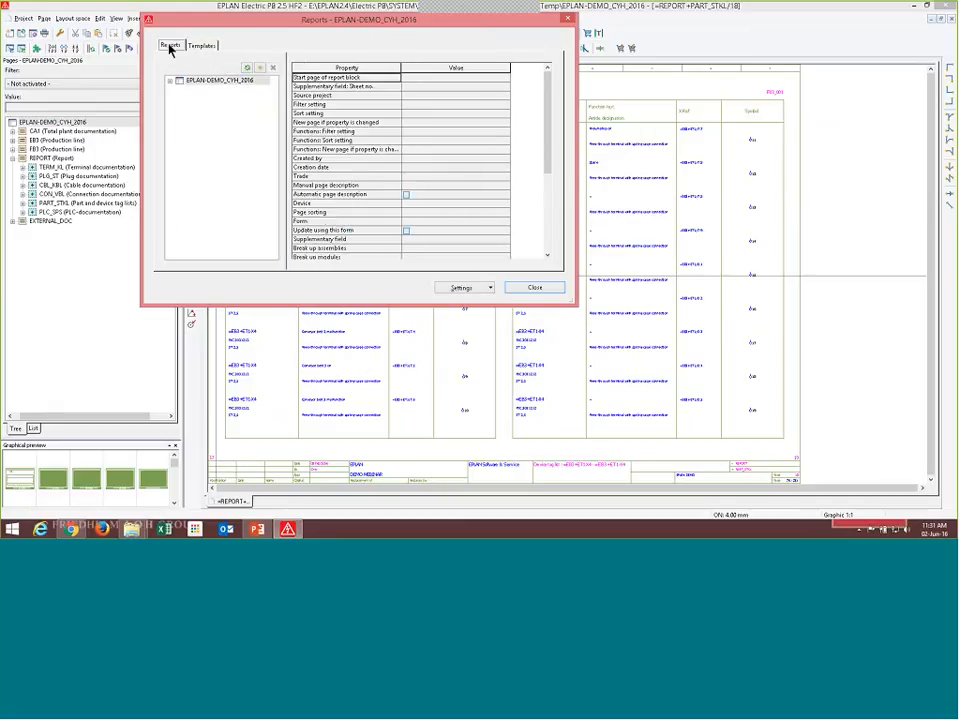
click(202, 46)
click(224, 180)
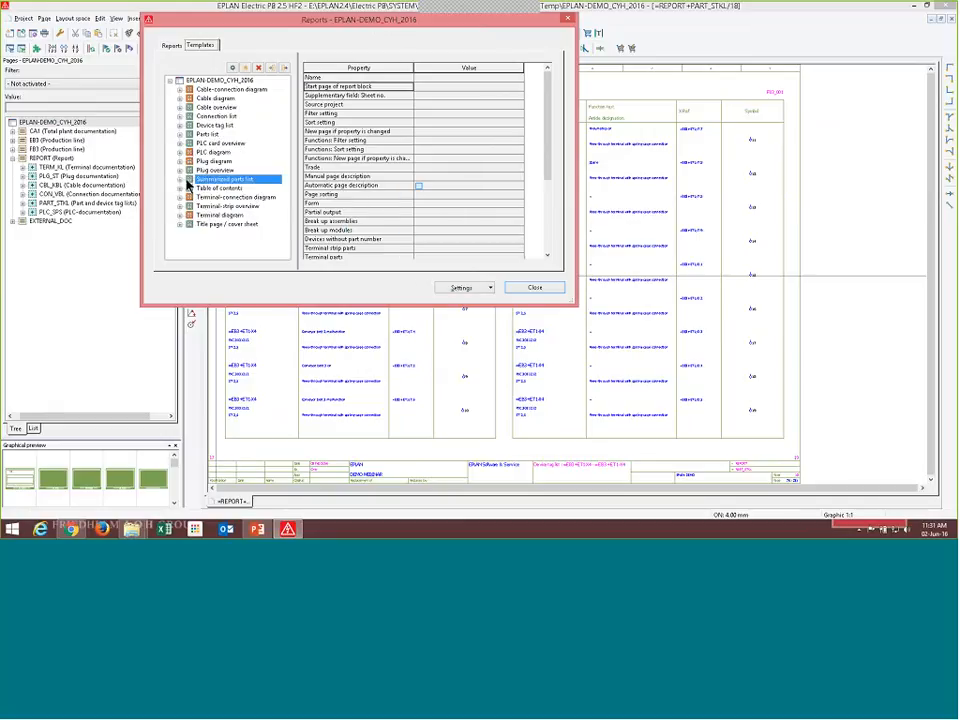
click(181, 179)
click(212, 188)
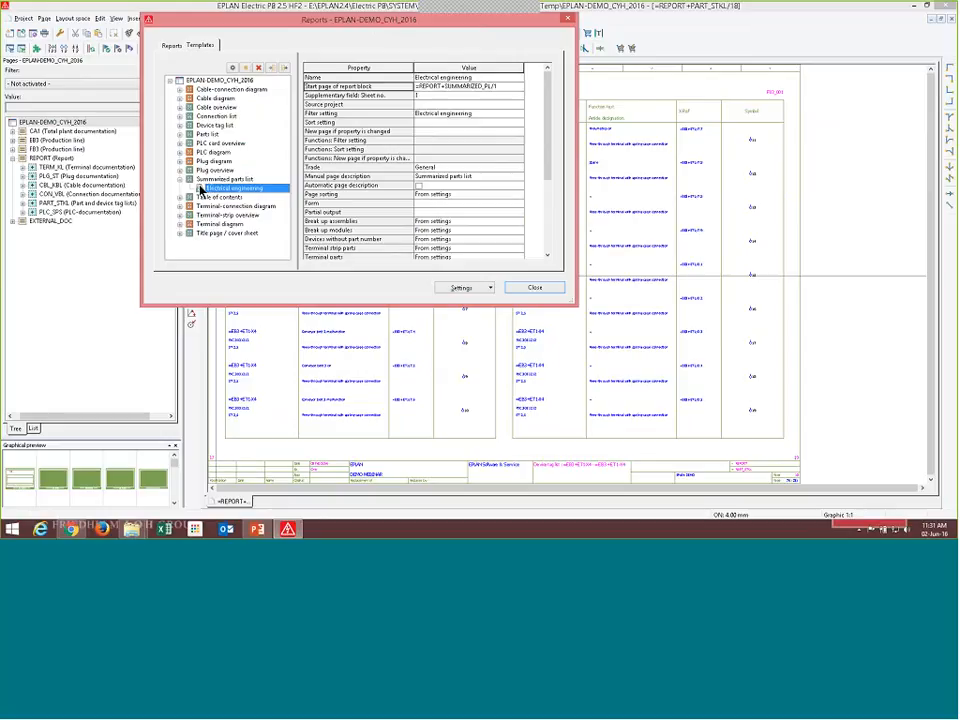
Generate the report from the Summarized parts list template category and close the reports dialog.
click(214, 181)
right_click(218, 182)
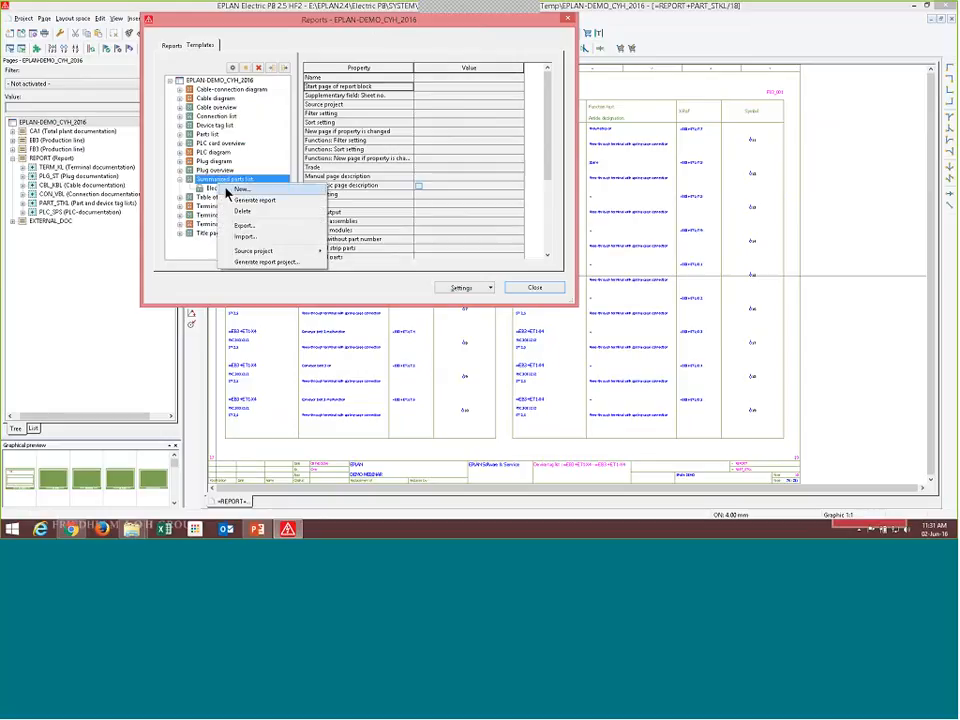
click(237, 201)
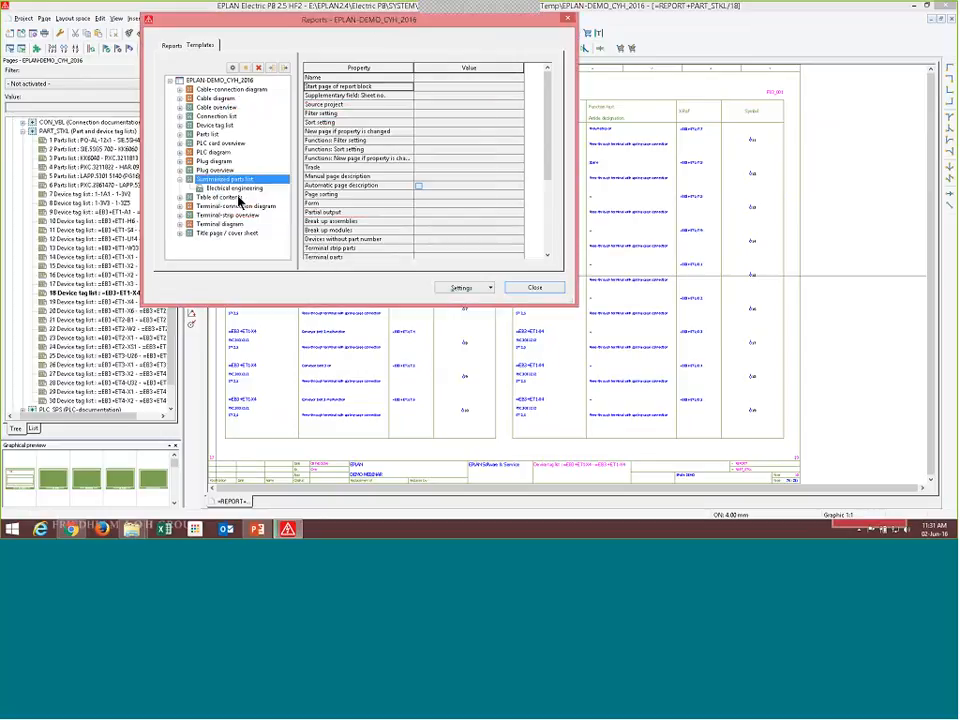
click(535, 288)
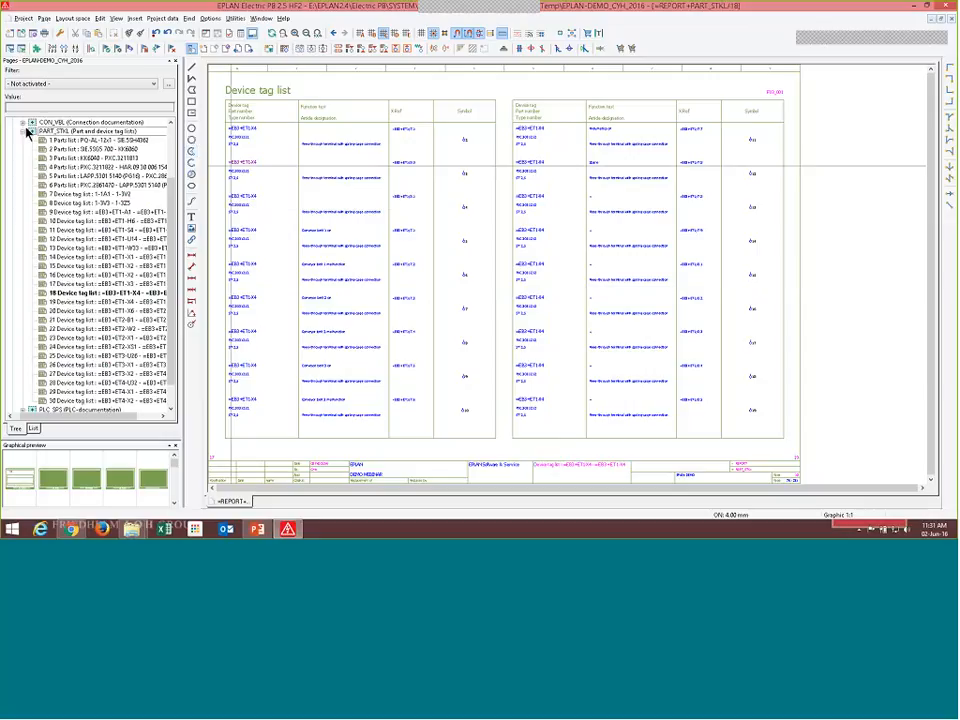
Collapse the PART_STKL page group and open page 1 of SUMMARIZED_PL to inspect its order numbers, quantities and descriptions.
click(22, 132)
click(22, 221)
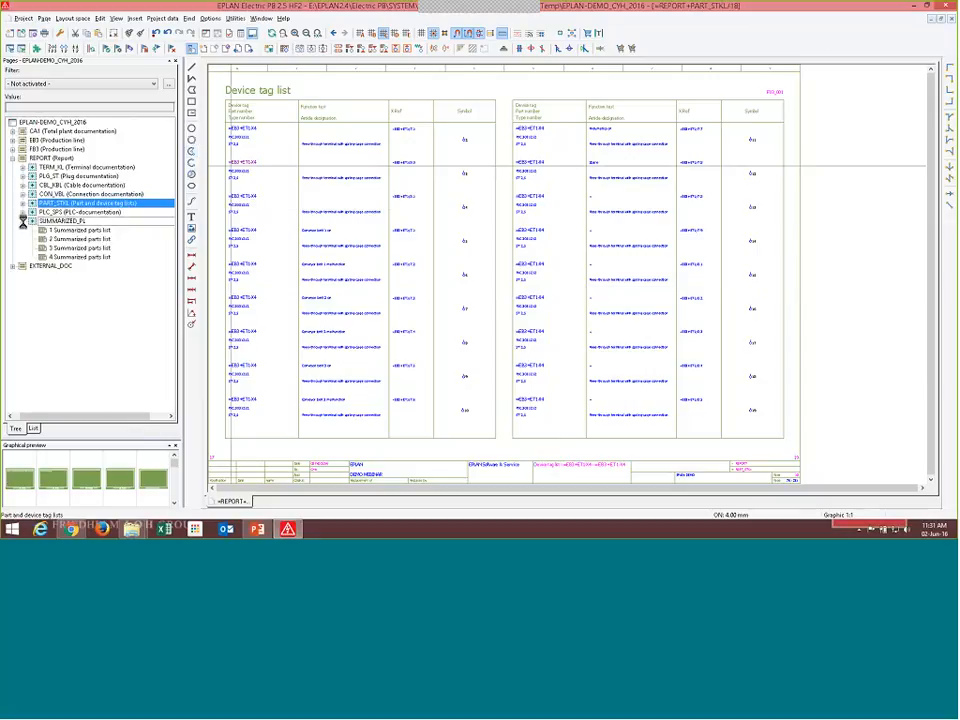
click(48, 220)
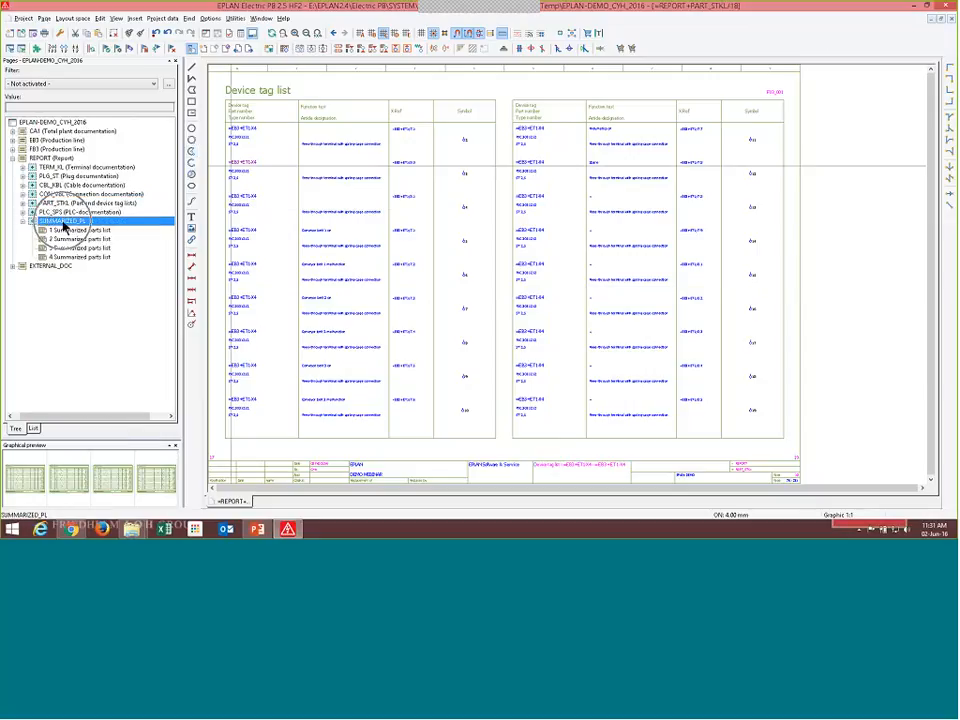
double_click(62, 230)
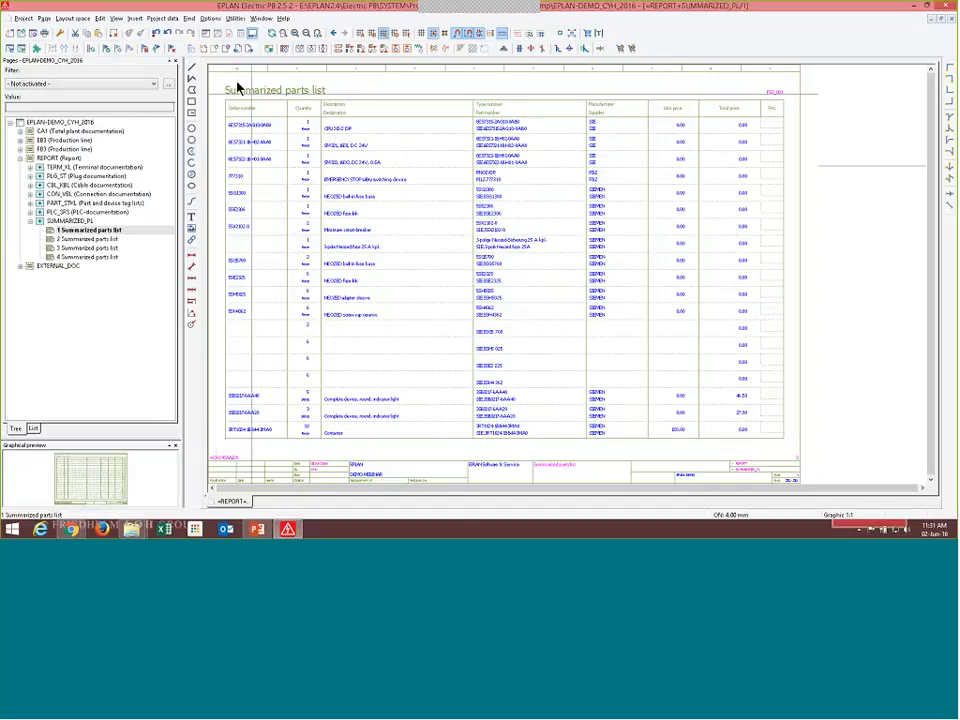
scroll(217, 82, up, 2)
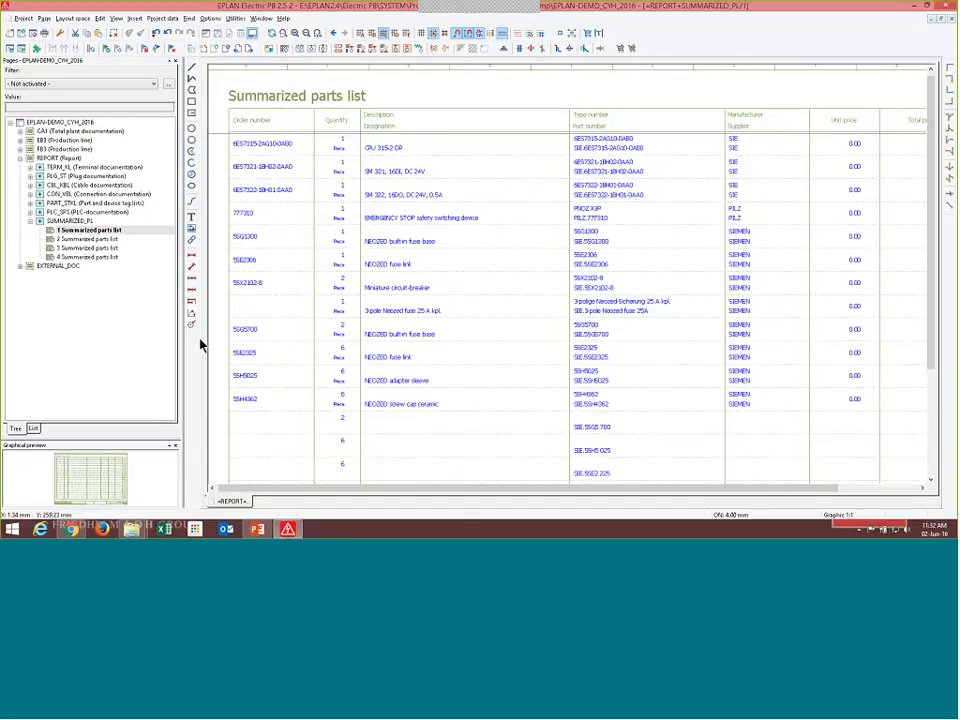
scroll(221, 413, up, 1)
scroll(221, 413, up, 1)
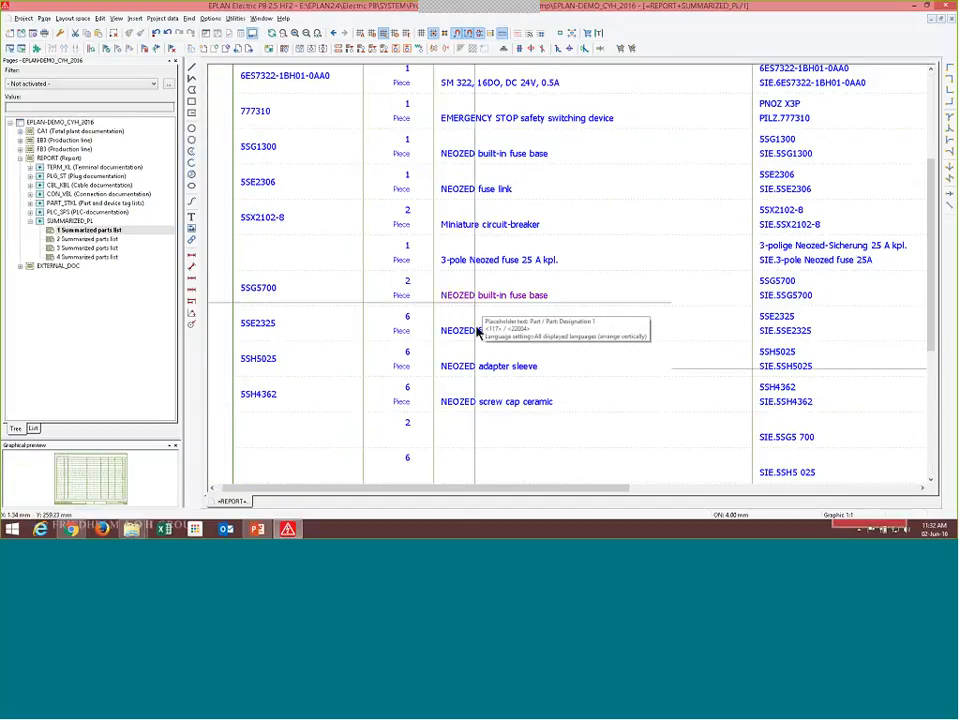
View pages 2, 3 and 4 of the summarized parts list, inspecting the entries on page 4 up close.
click(100, 240)
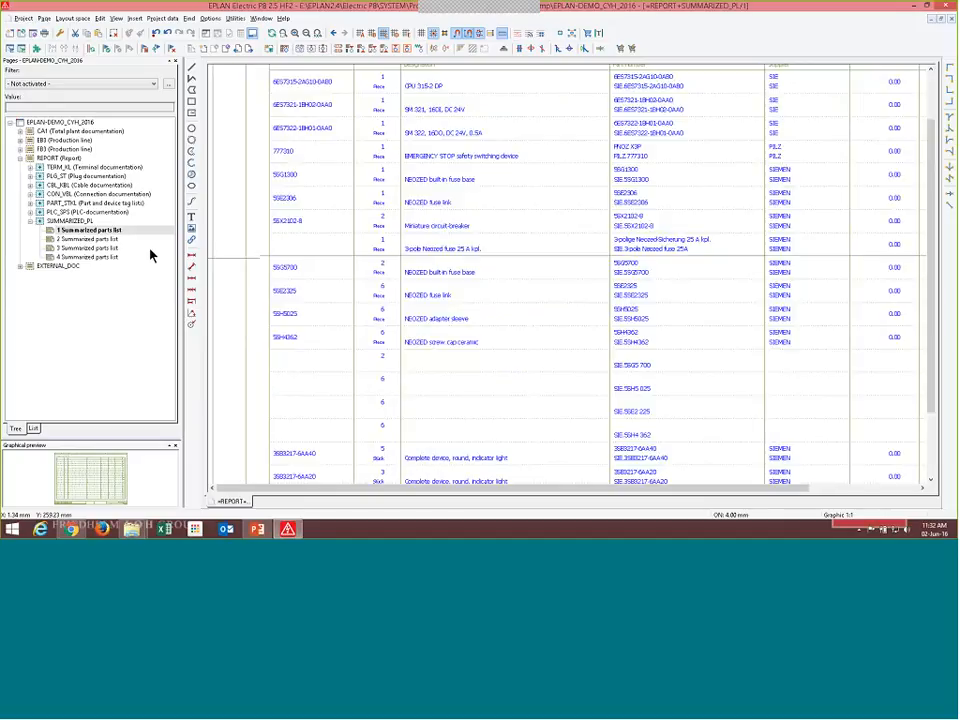
scroll(272, 242, down, 1)
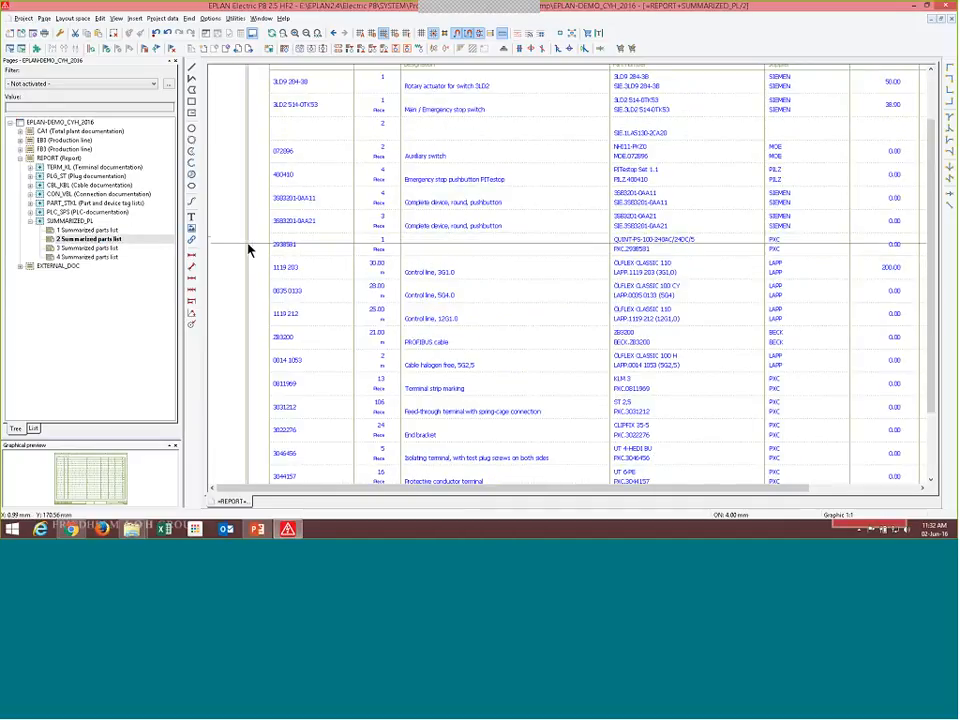
scroll(249, 249, down, 2)
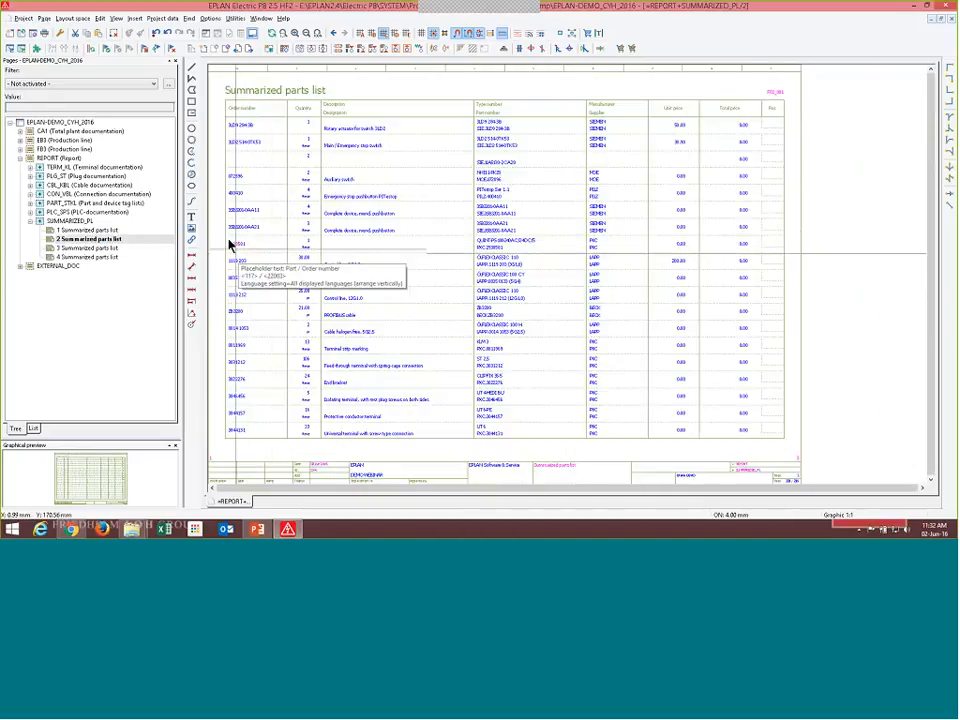
click(104, 249)
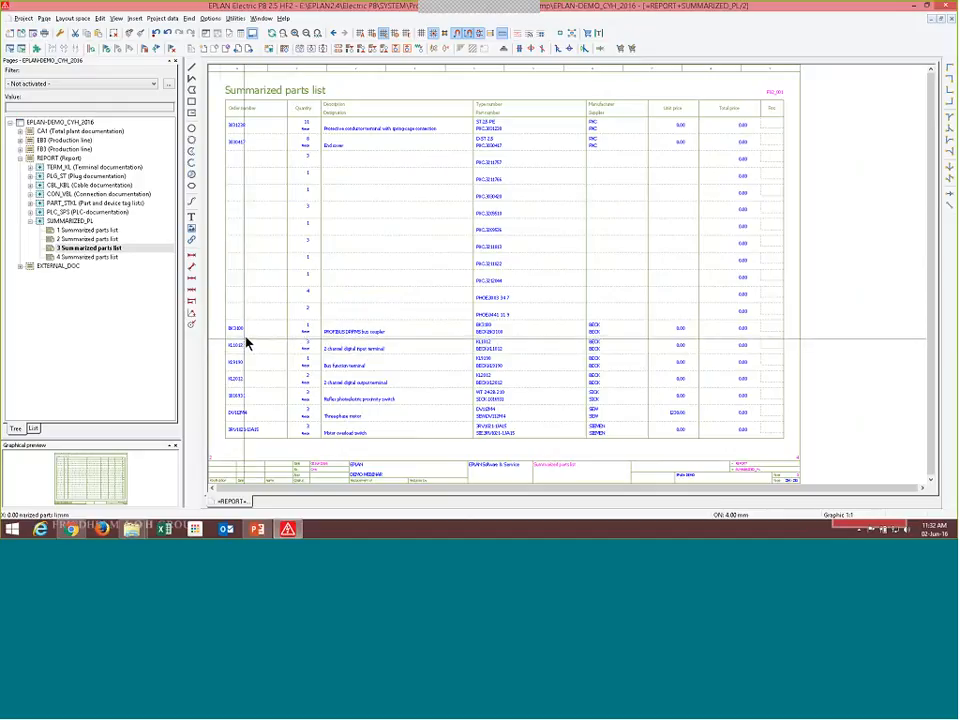
click(88, 257)
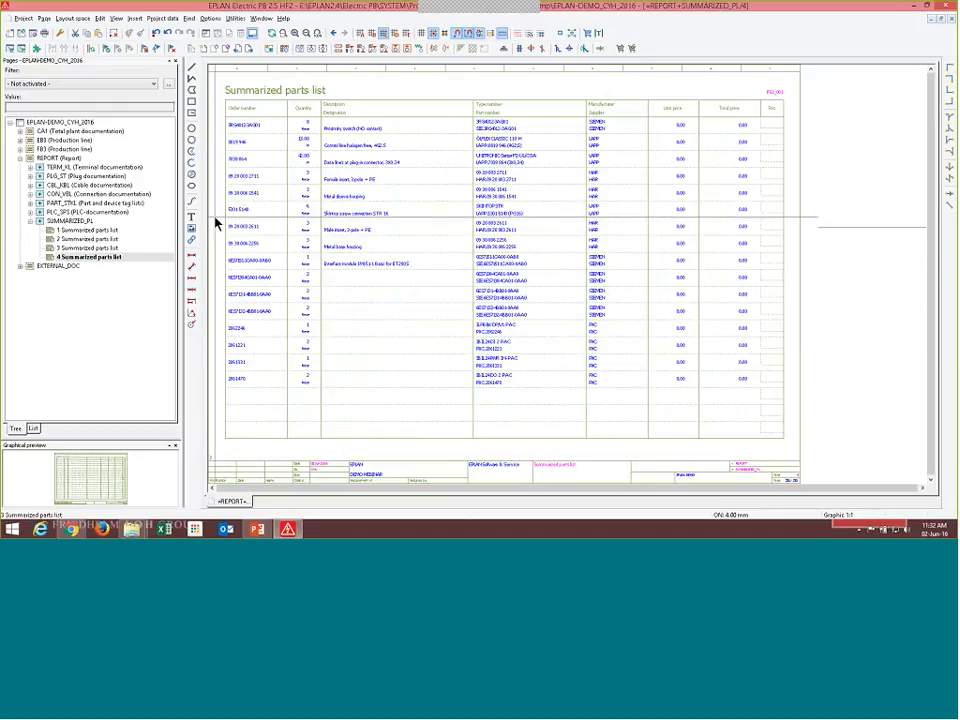
scroll(222, 118, up, 4)
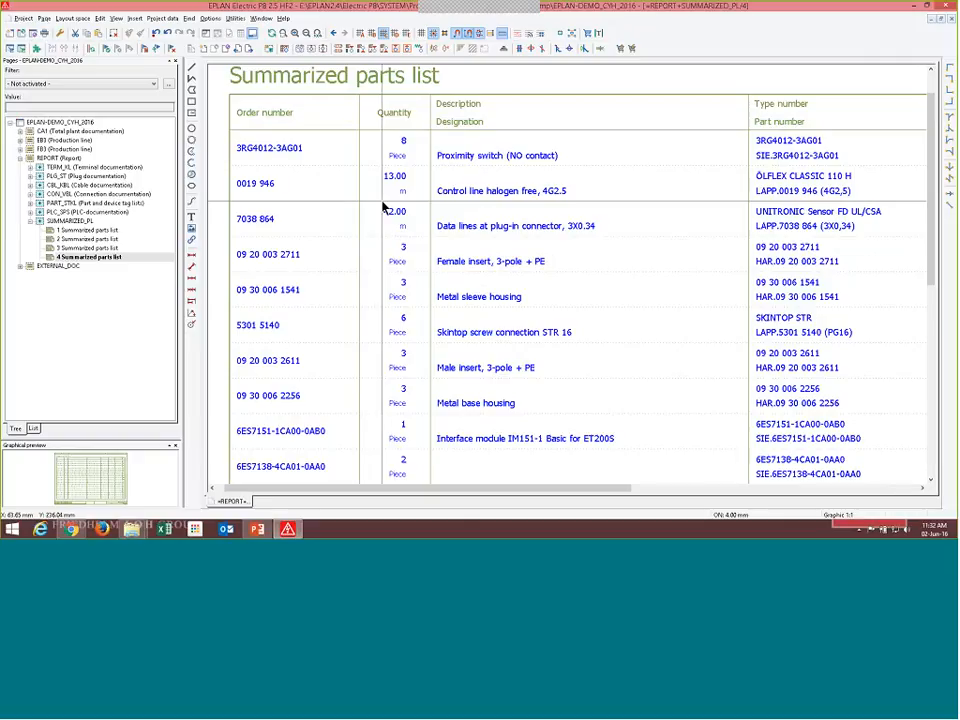
scroll(386, 206, down, 4)
Export the whole project's labeling with the Summarized parts list setting, overwrite Project Parts Purchase.xls and start the application.
click(78, 221)
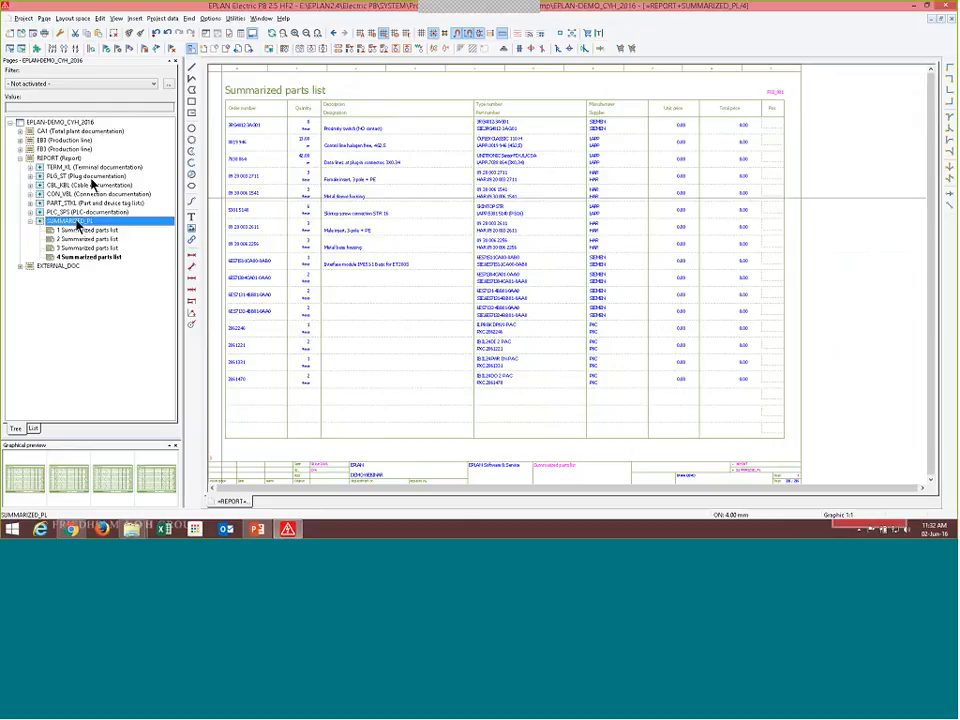
click(81, 122)
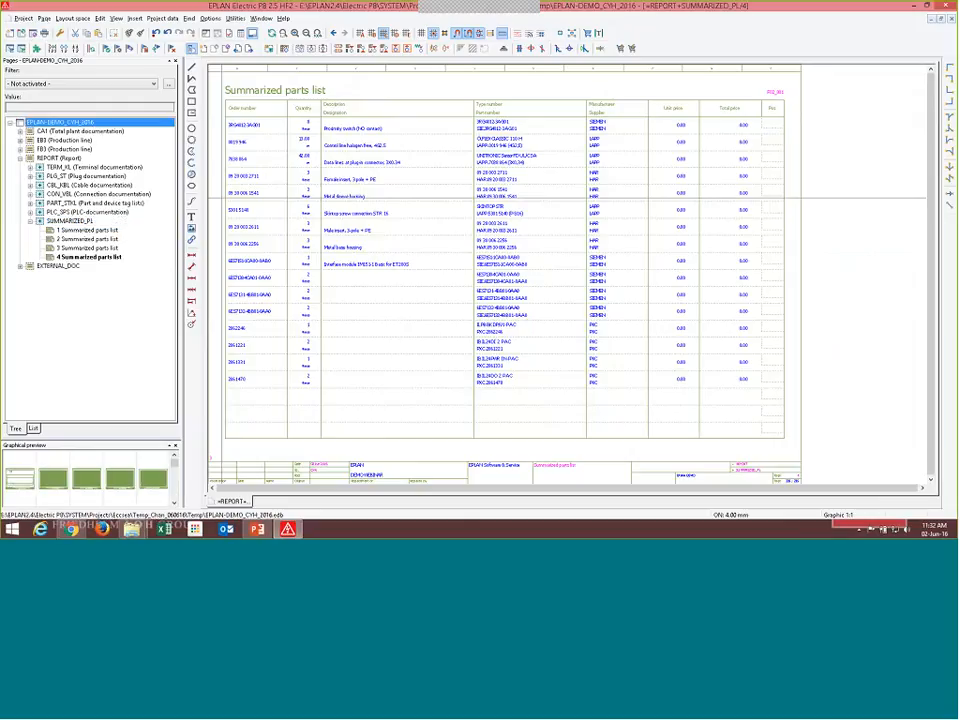
click(234, 19)
mouse_move(350, 28)
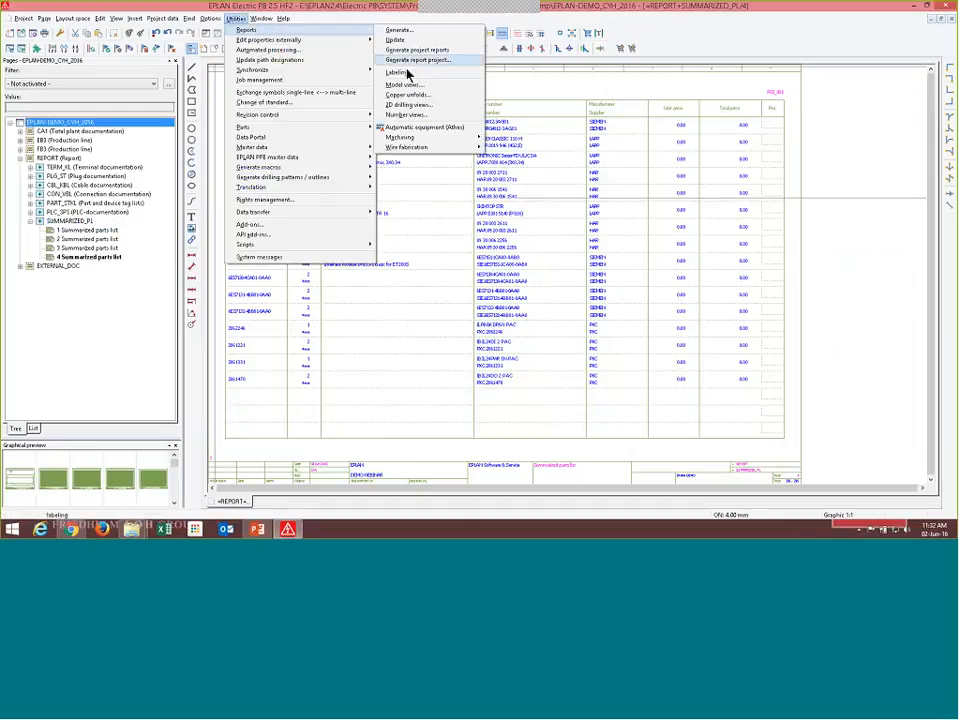
click(407, 72)
click(371, 81)
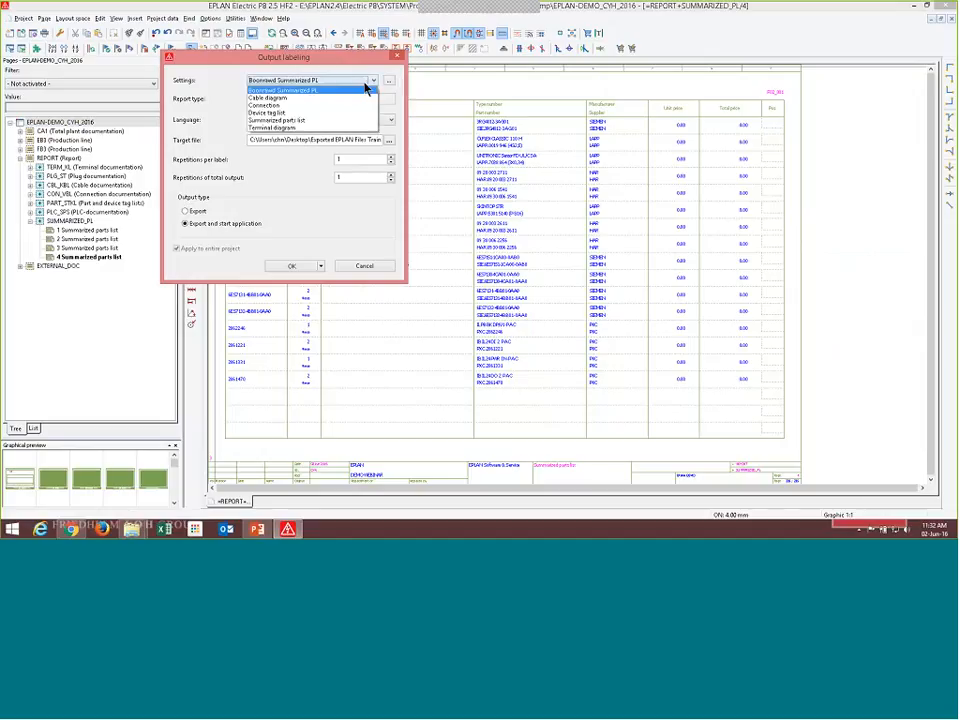
click(328, 120)
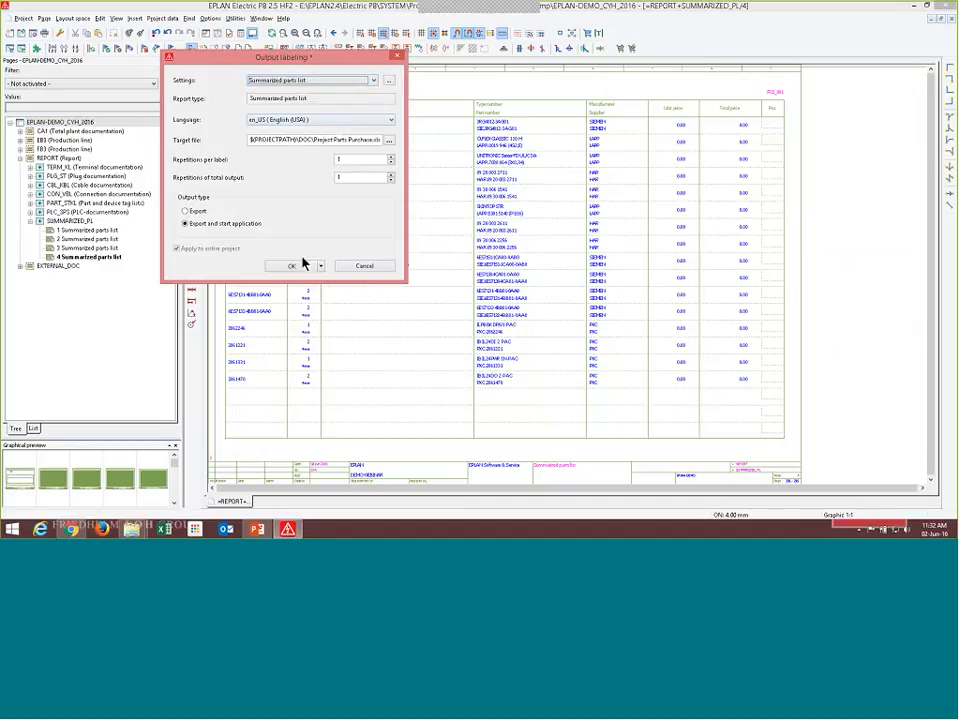
click(291, 266)
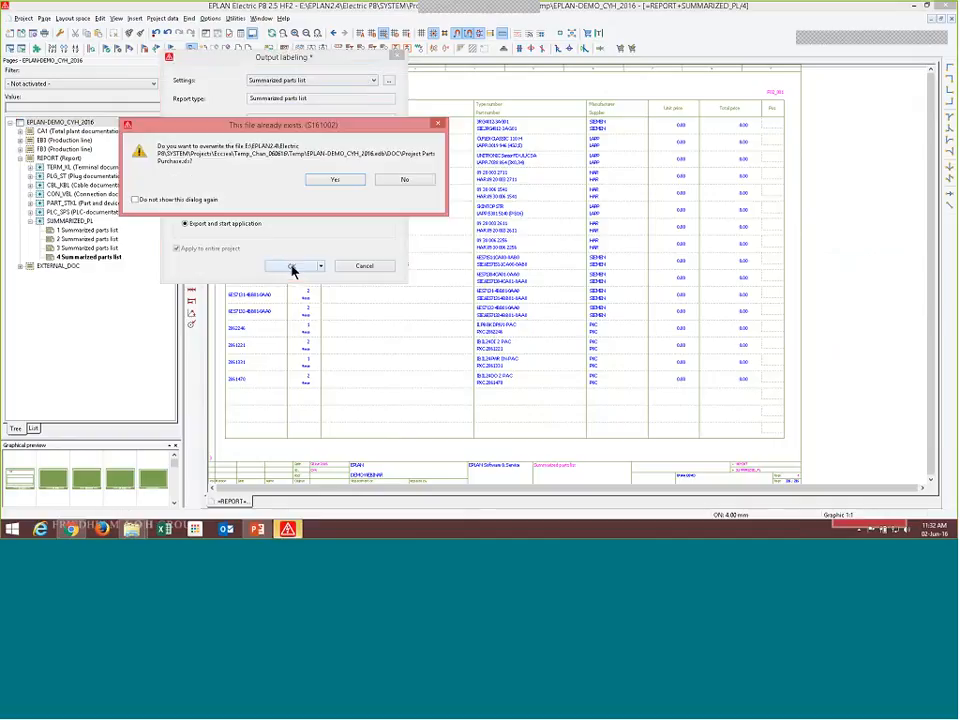
click(340, 180)
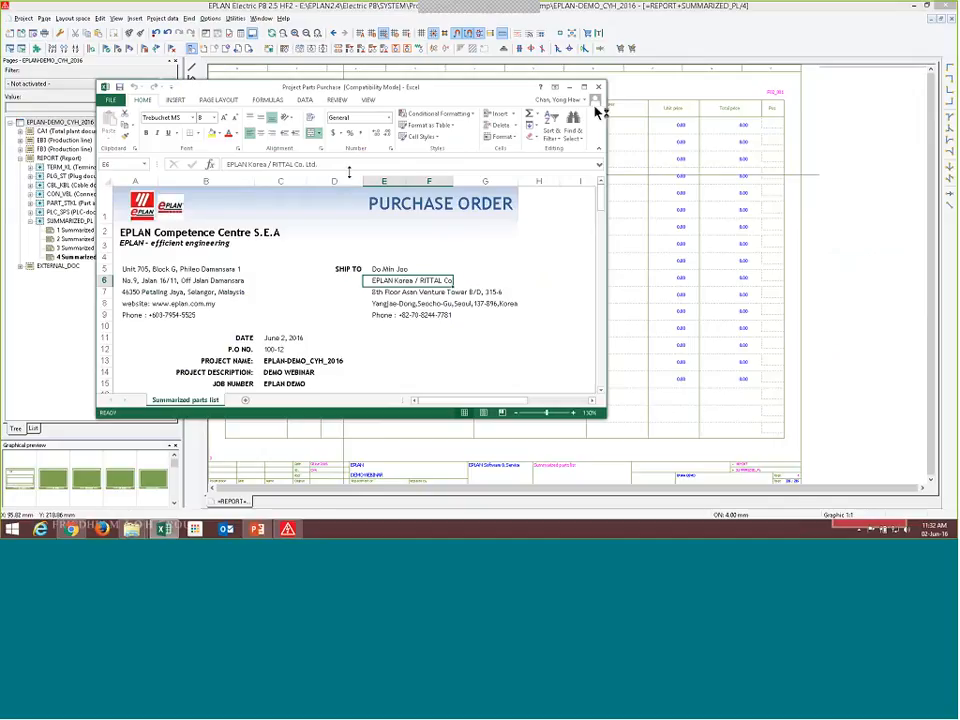
Maximize the exported purchase order in Excel and examine its quantity, part number, description and brand rows.
click(586, 89)
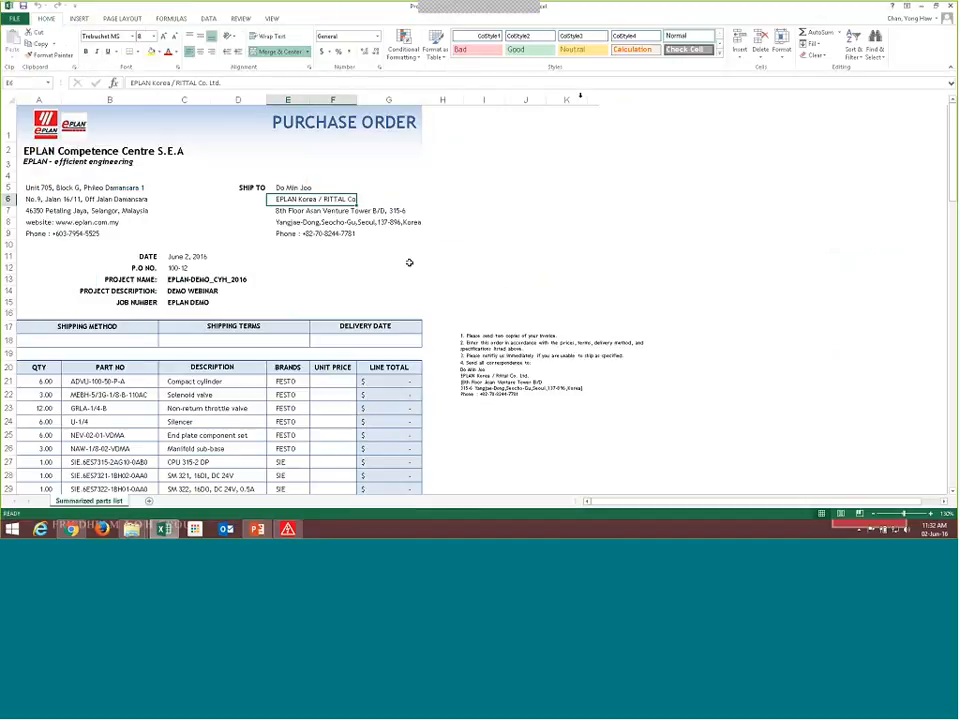
scroll(407, 261, down, 2)
scroll(268, 279, down, 2)
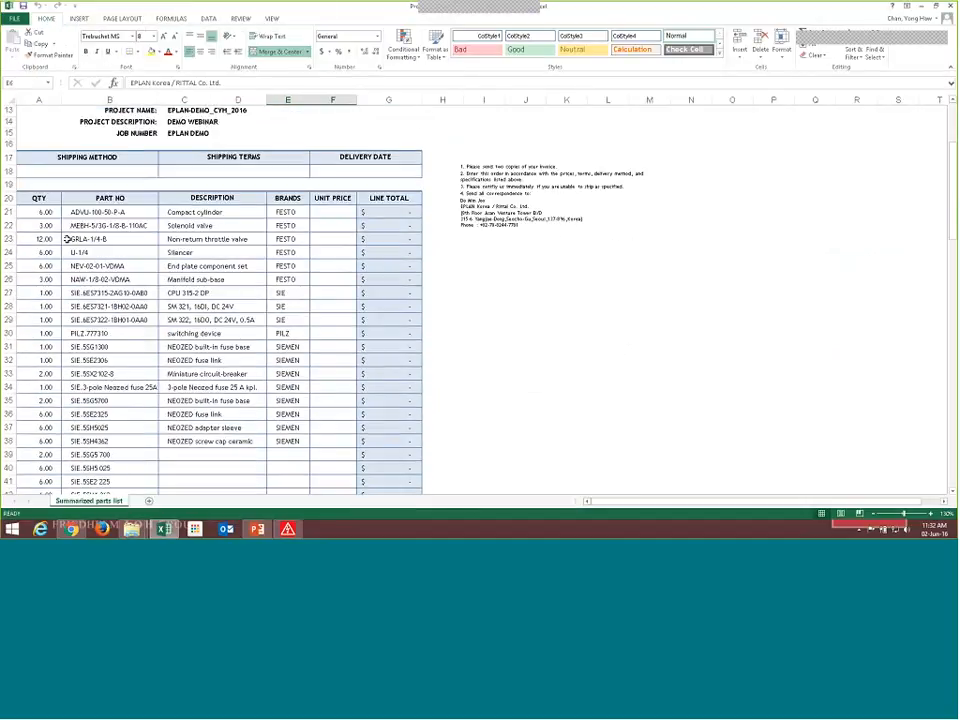
scroll(90, 248, down, 2)
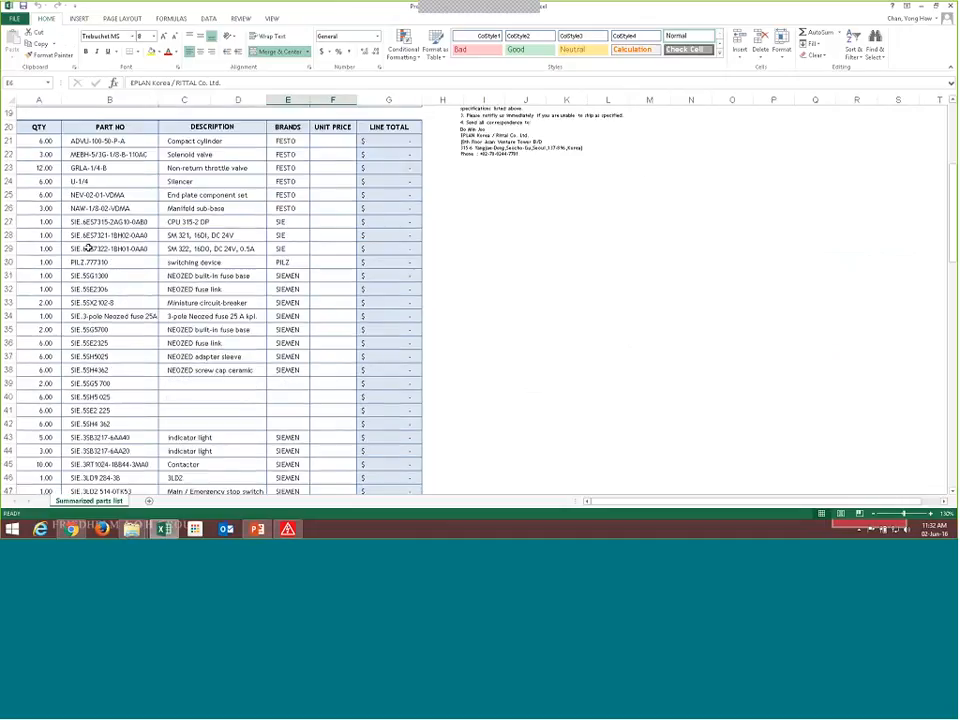
scroll(88, 247, up, 5)
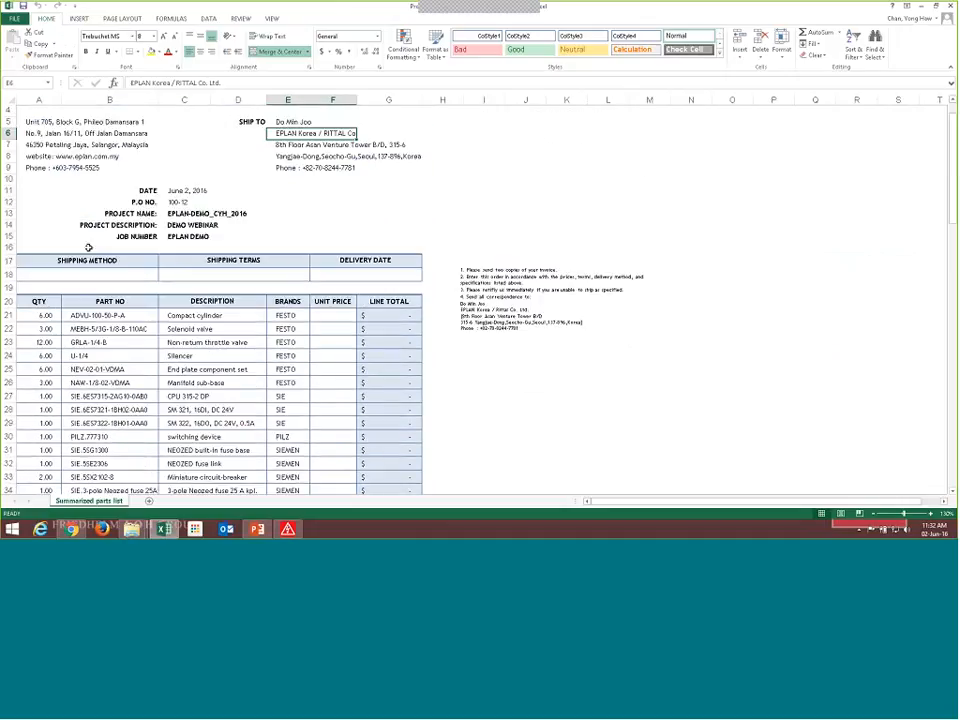
scroll(60, 240, down, 3)
drag(45, 212, 307, 458)
scroll(313, 444, down, 5)
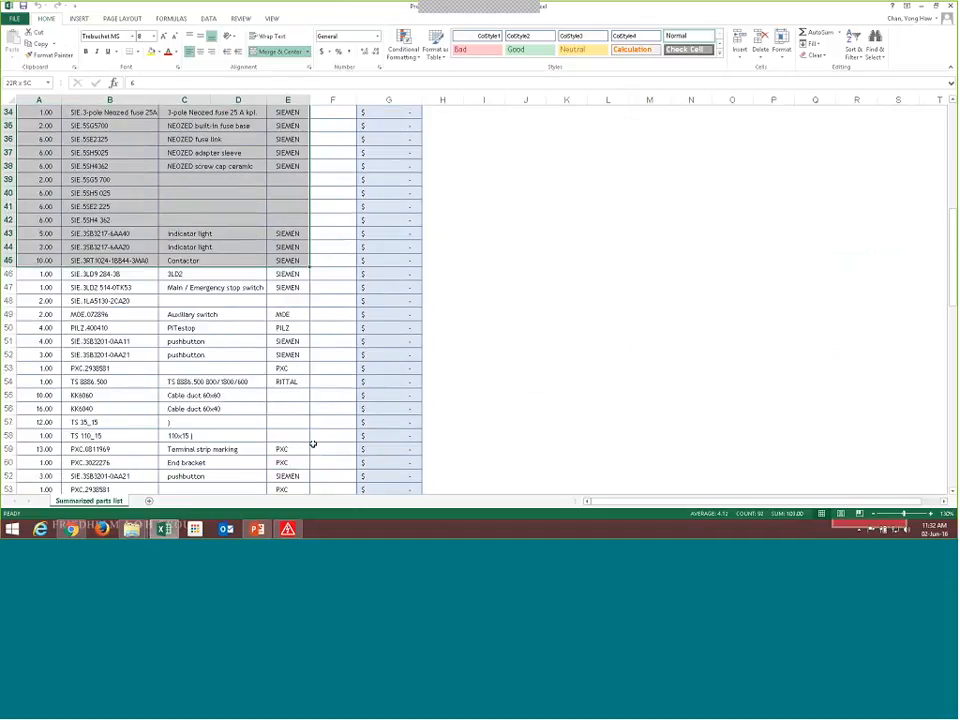
scroll(313, 444, up, 11)
Examine the purchase order's project name, project description and job number fields above the parts table.
click(50, 279)
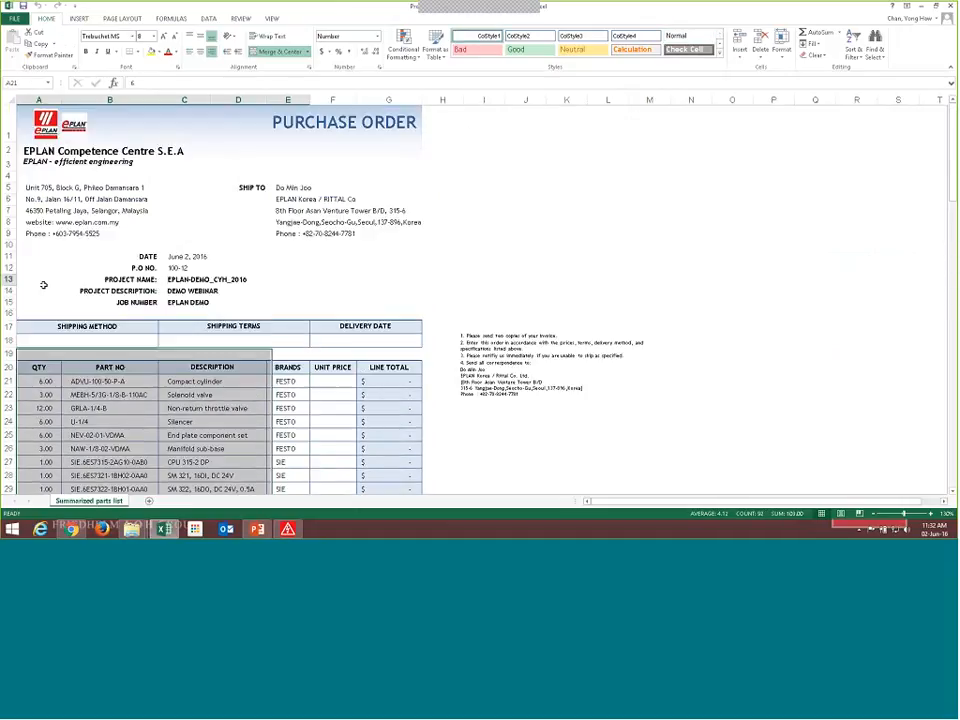
scroll(283, 203, down, 3)
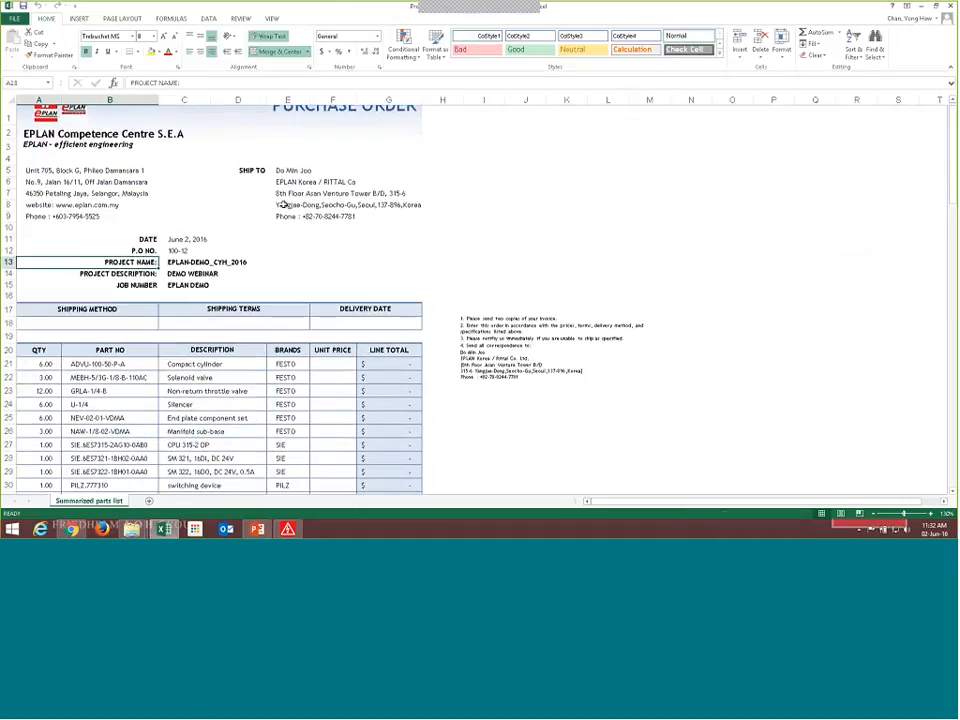
scroll(283, 203, up, 3)
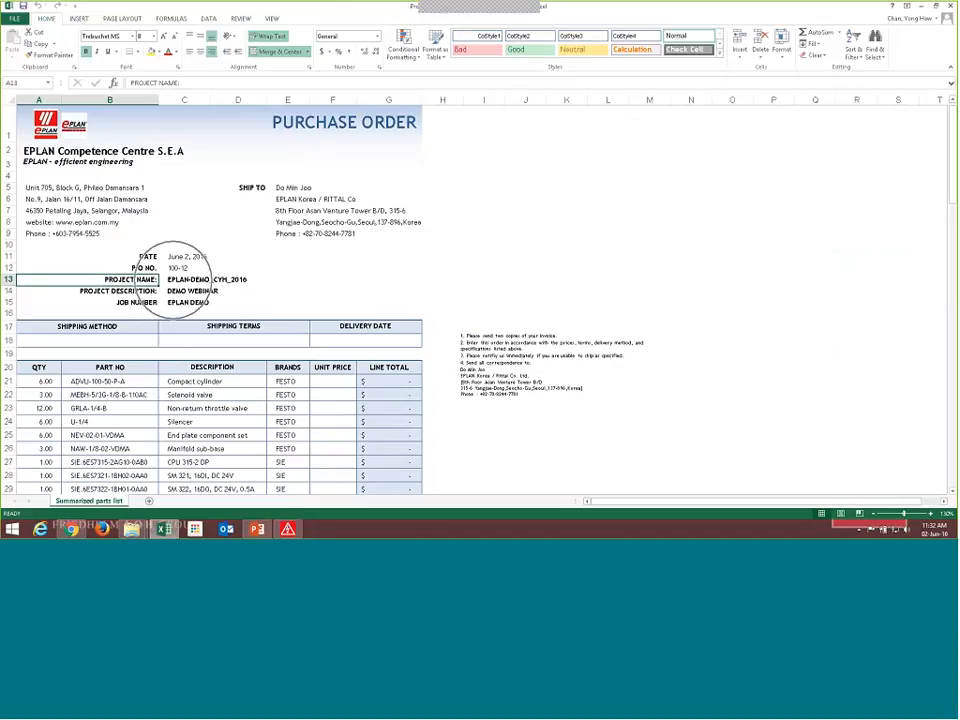
scroll(178, 292, down, 5)
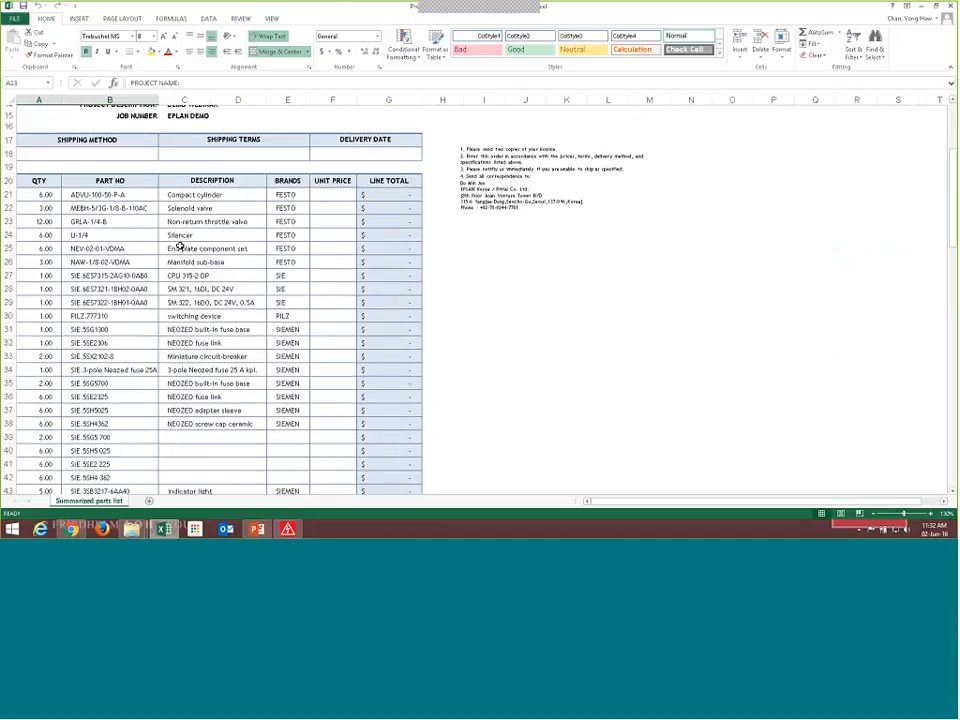
Look through the remaining part rows of the exported purchase order and close the workbook.
scroll(180, 246, down, 3)
scroll(175, 268, down, 15)
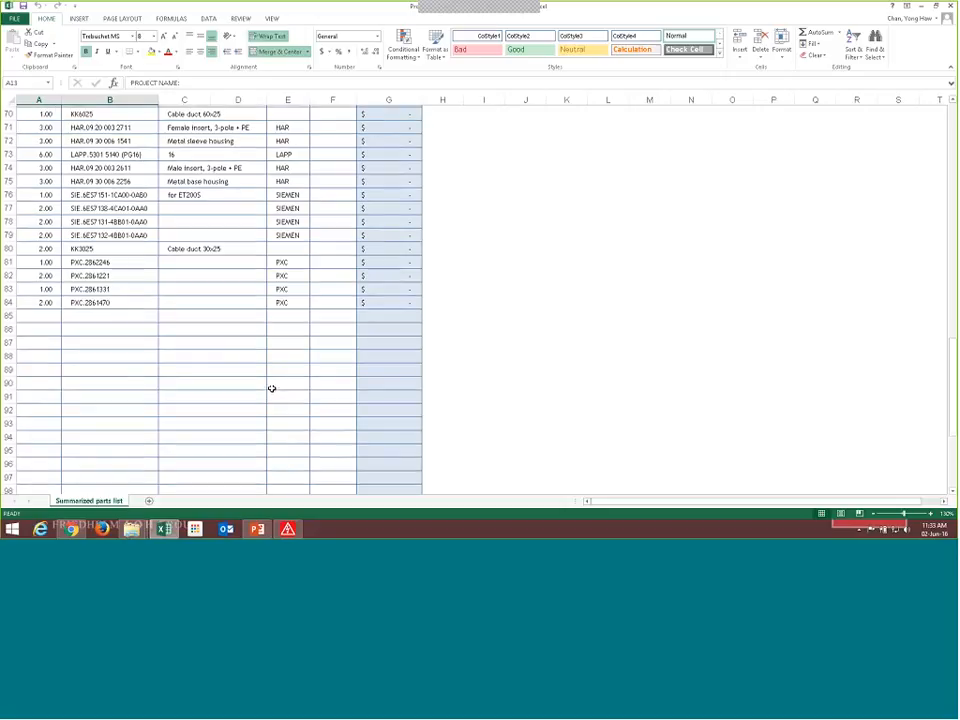
scroll(272, 388, up, 6)
key(alt+F4)
click(478, 276)
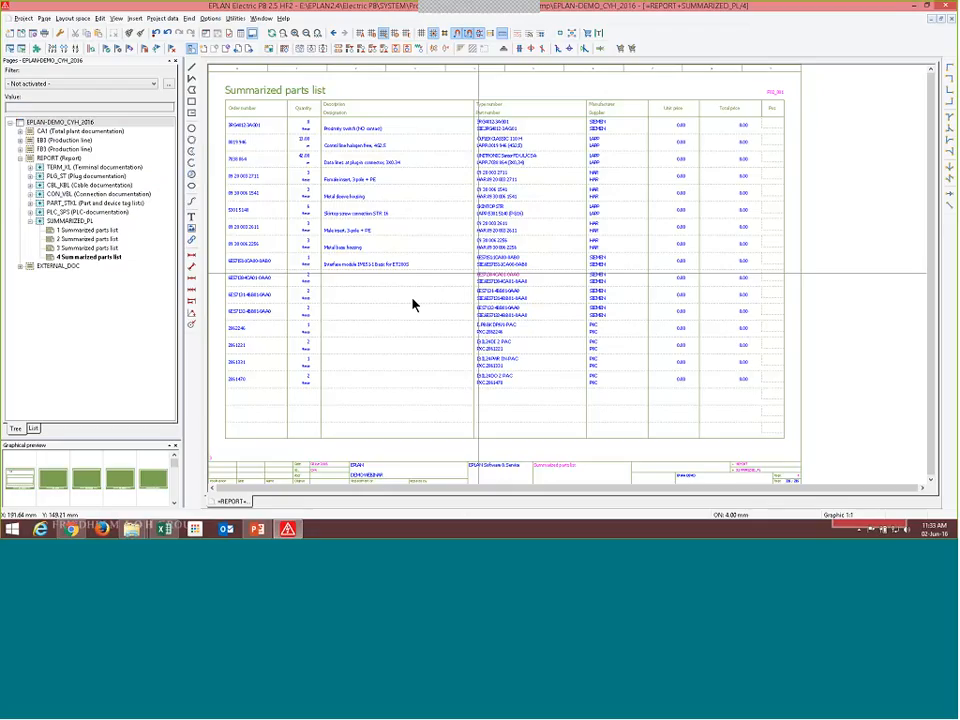
Collapse the SUMMARIZED_PL and REPORT branches of the page tree and select the EPLAN-DEMO_CYH_2016 project.
click(30, 221)
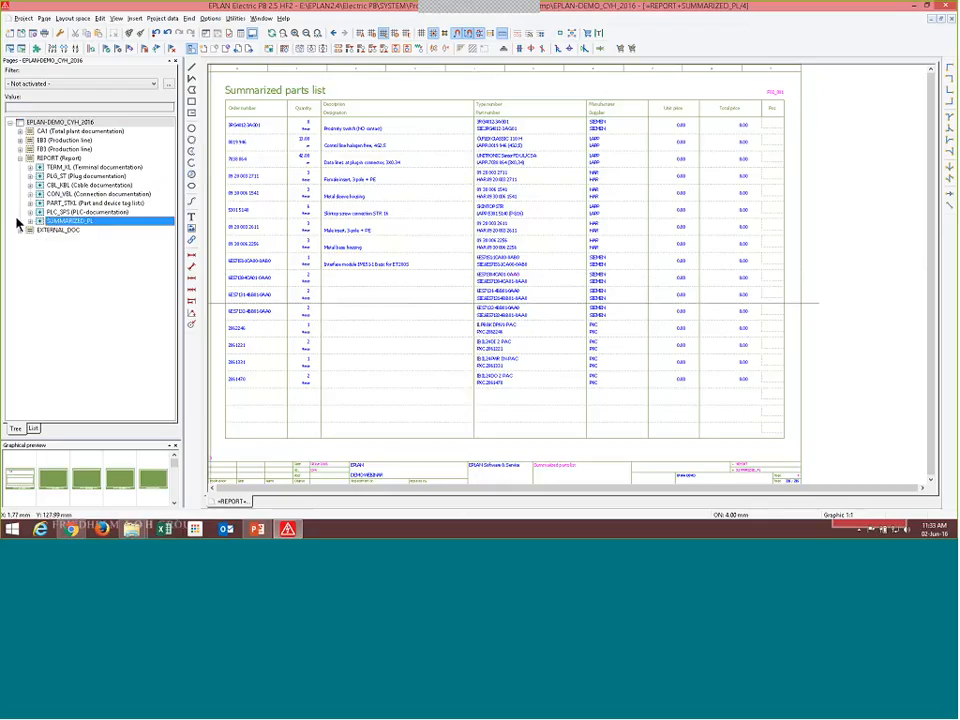
click(19, 158)
click(19, 167)
click(19, 168)
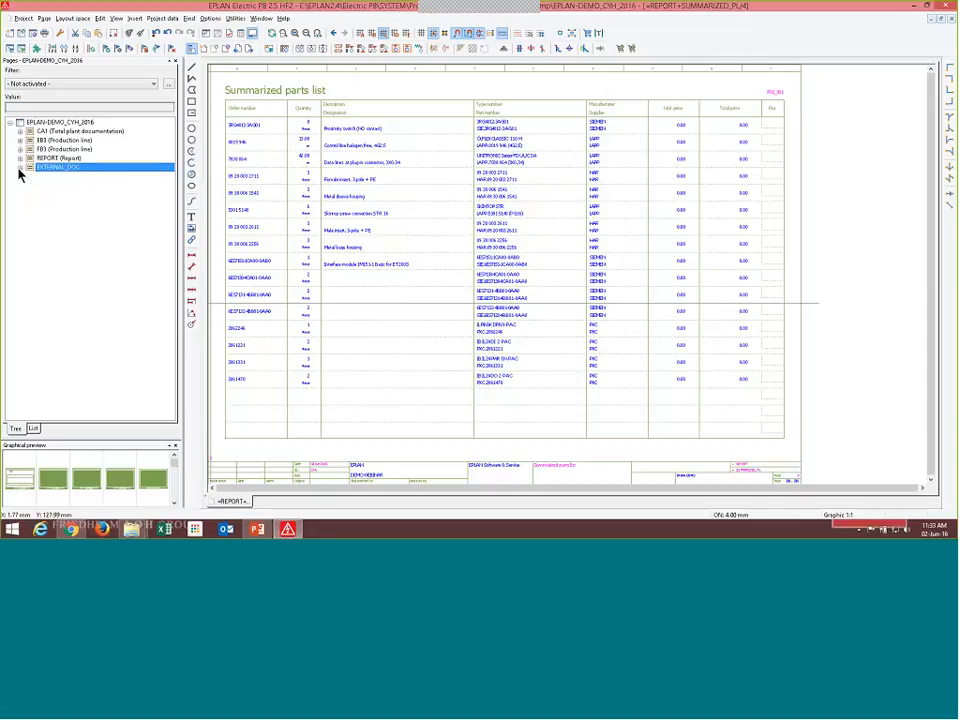
click(55, 122)
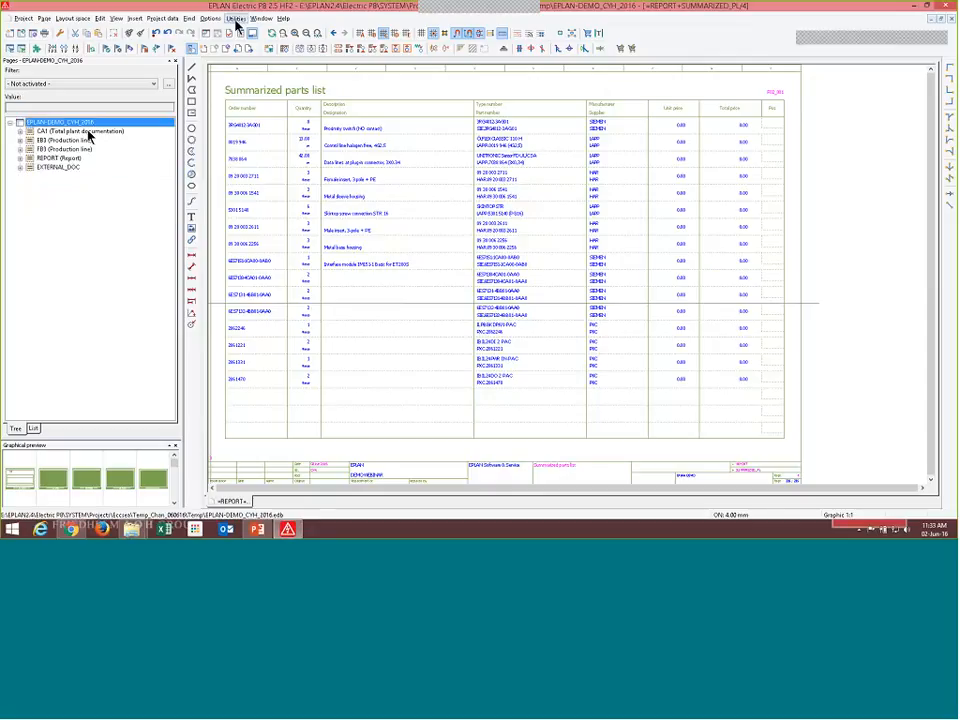
Examine the page export formats offered for the project: DXF/DWG, image file and PDF.
click(45, 19)
mouse_move(135, 158)
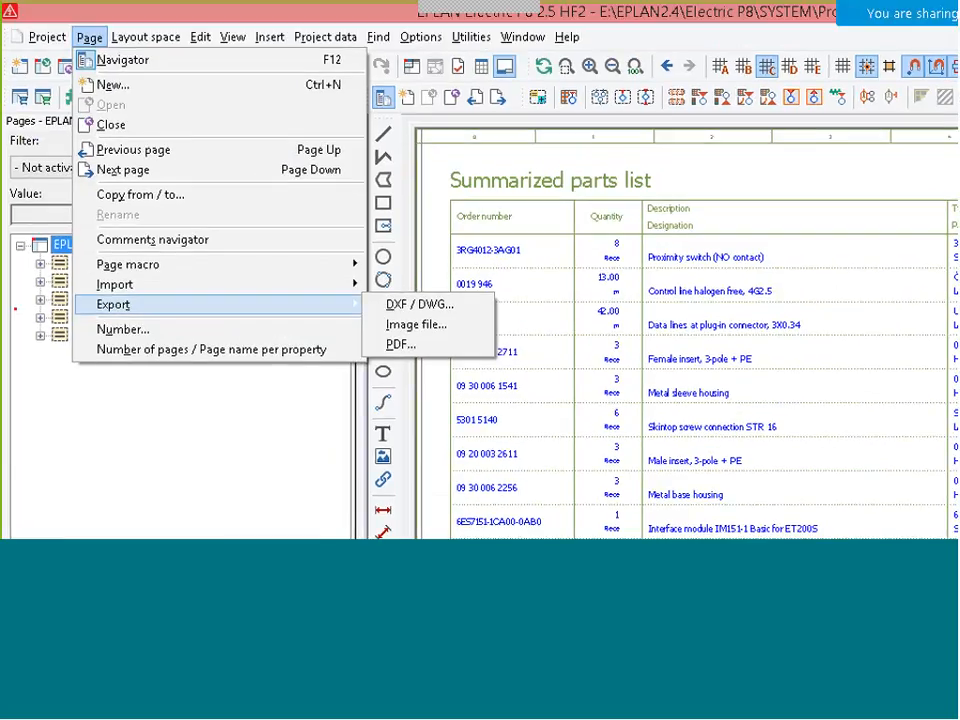
drag(62, 238, 22, 278)
drag(449, 306, 465, 291)
drag(441, 334, 470, 316)
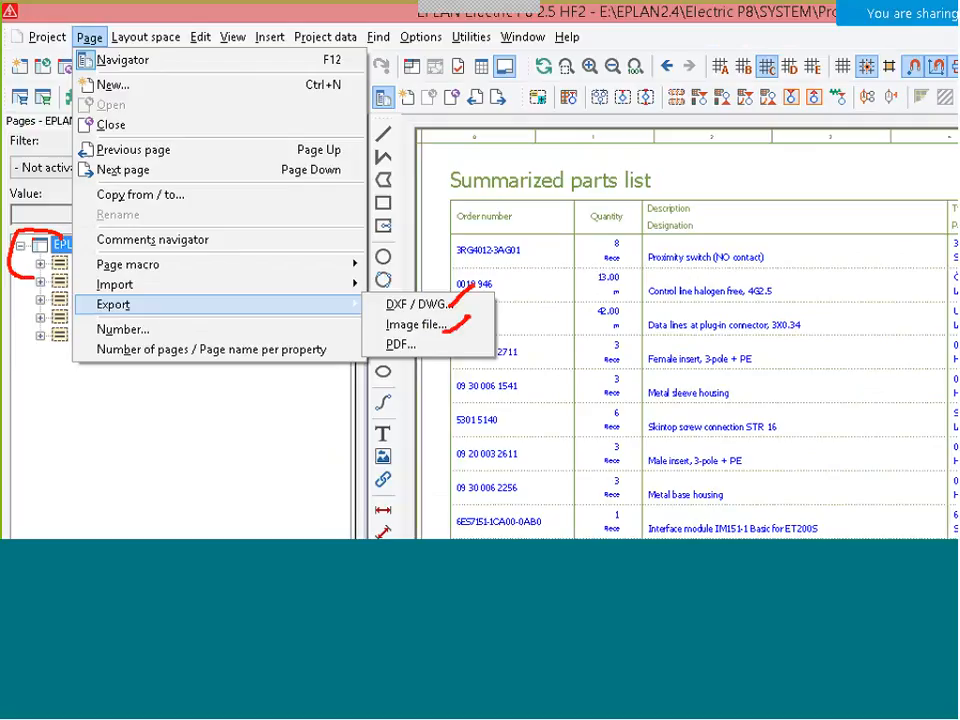
drag(416, 348, 448, 333)
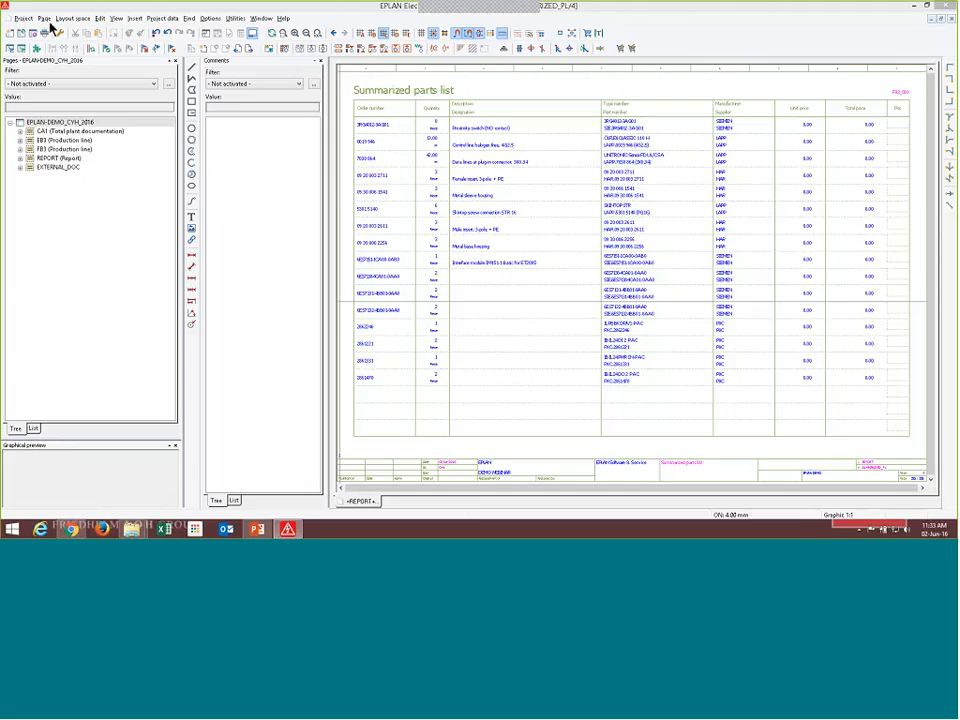
Examine the file type and AutoCAD format version choices of the Default DXF/DWG export scheme, and leave without exporting.
click(45, 18)
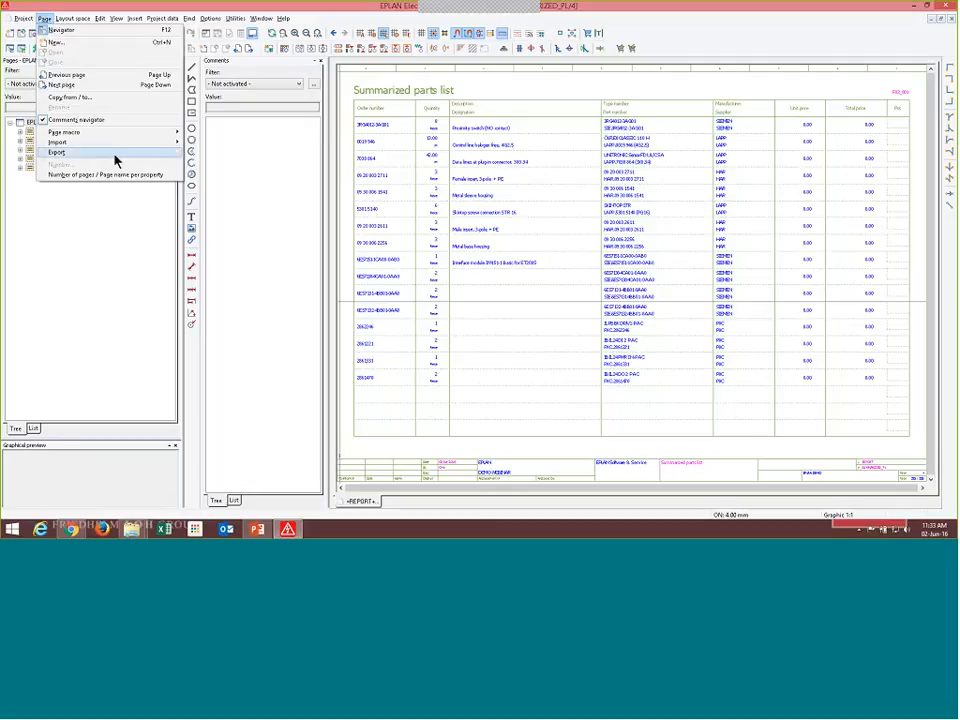
mouse_move(114, 155)
click(198, 152)
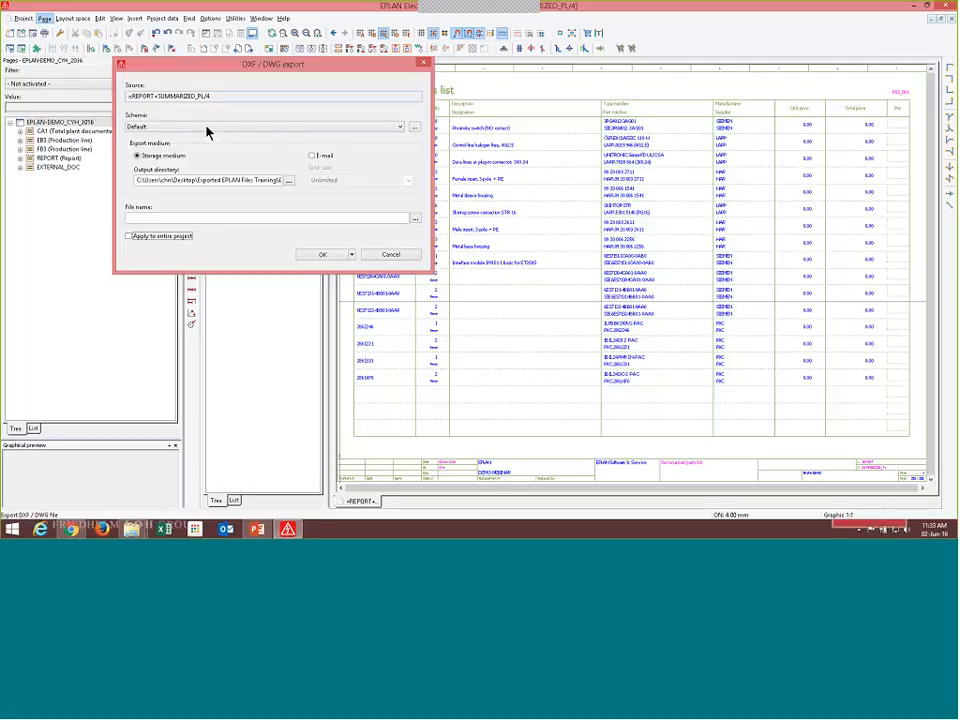
click(414, 127)
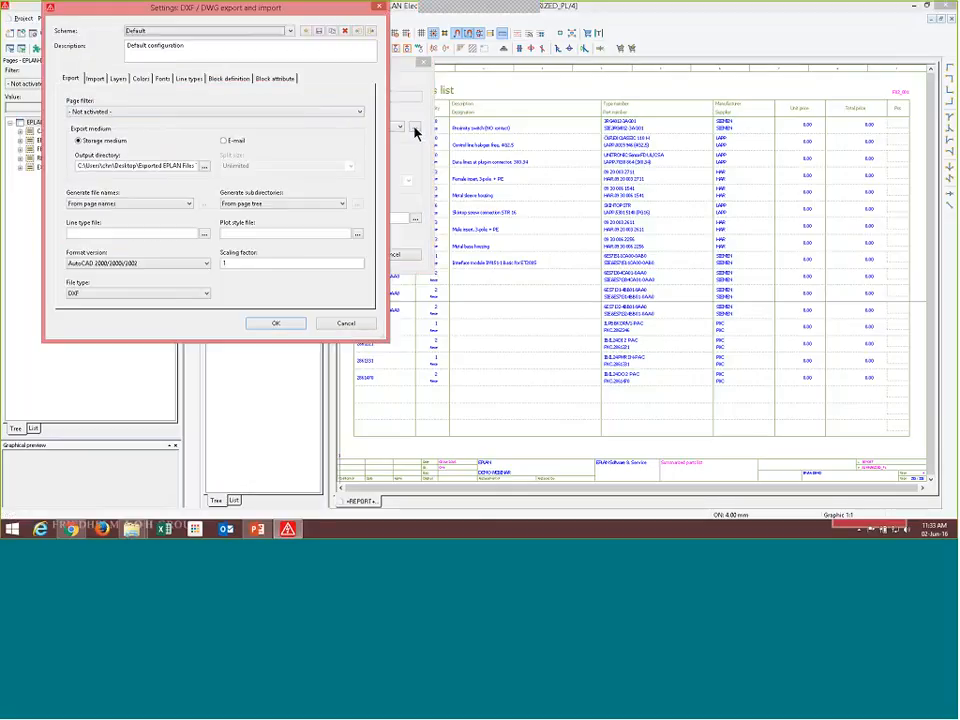
click(182, 293)
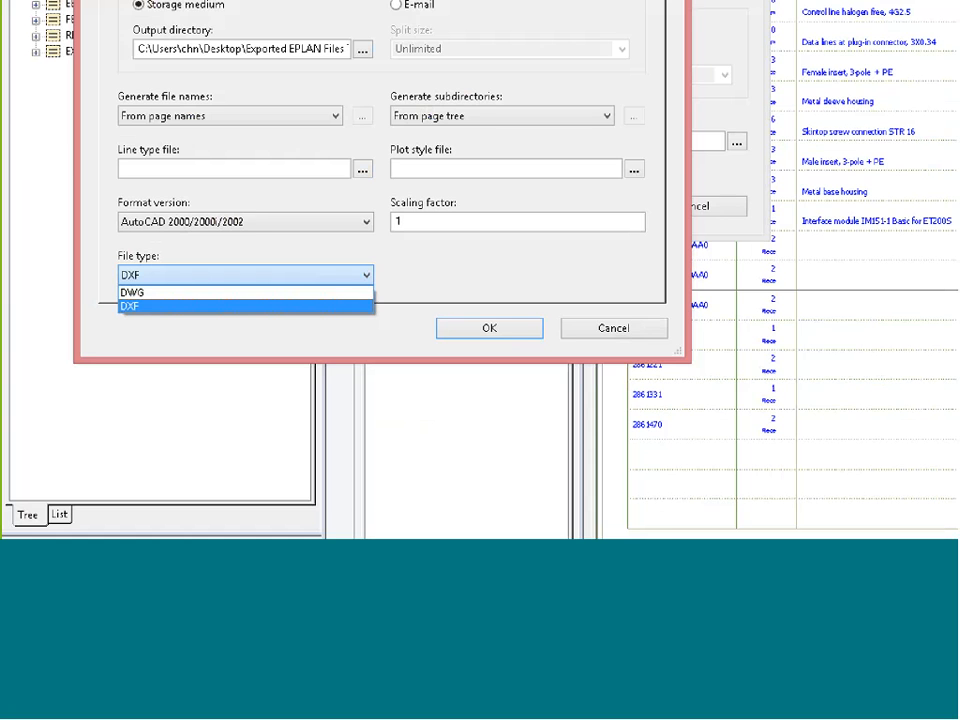
click(146, 318)
click(380, 225)
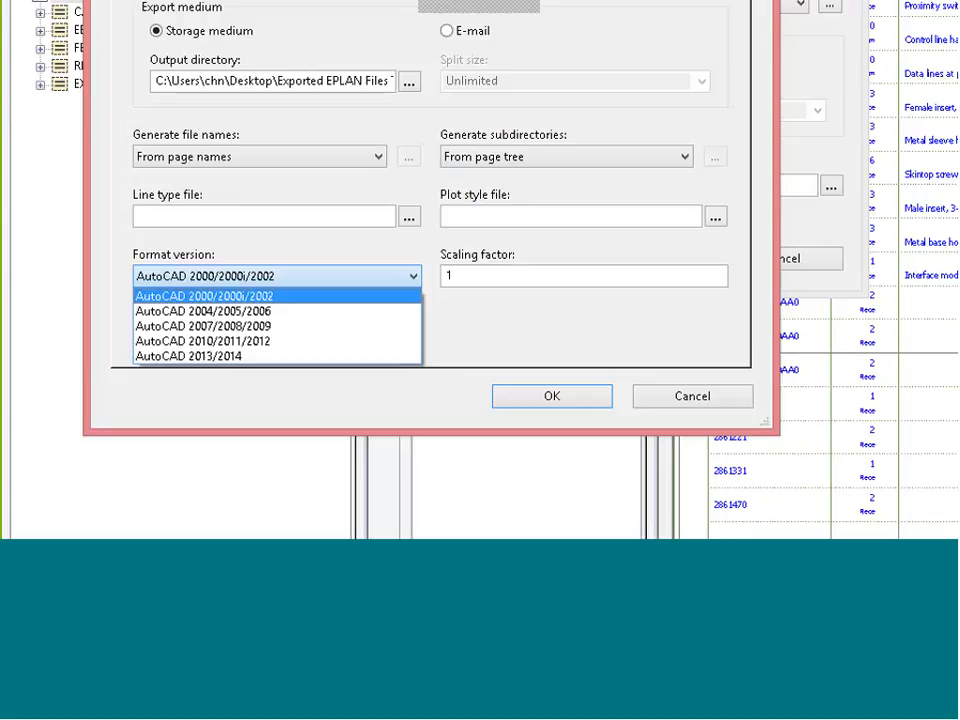
click(376, 280)
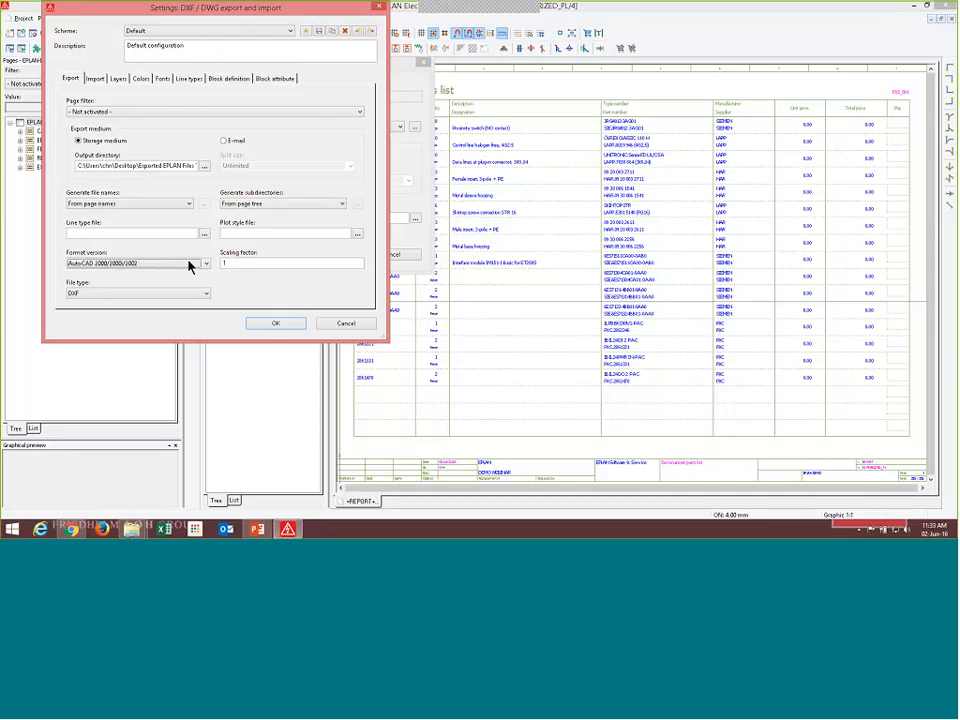
key(Escape)
key(Escape)
Open the PDF export for the whole EPLAN-DEMO_CYH_2016 project.
click(77, 126)
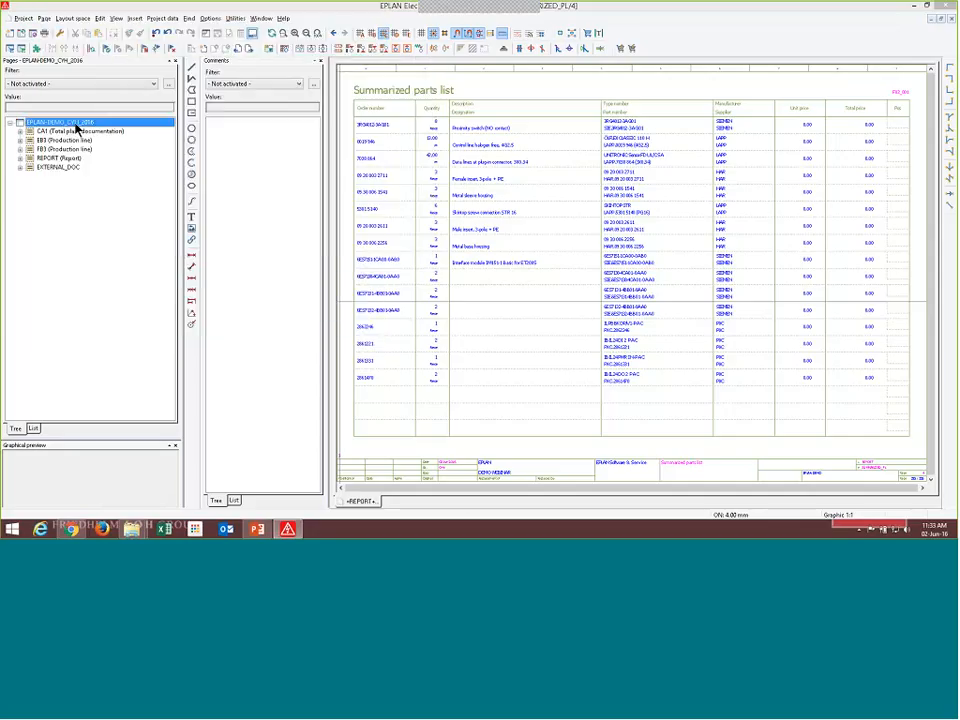
click(45, 19)
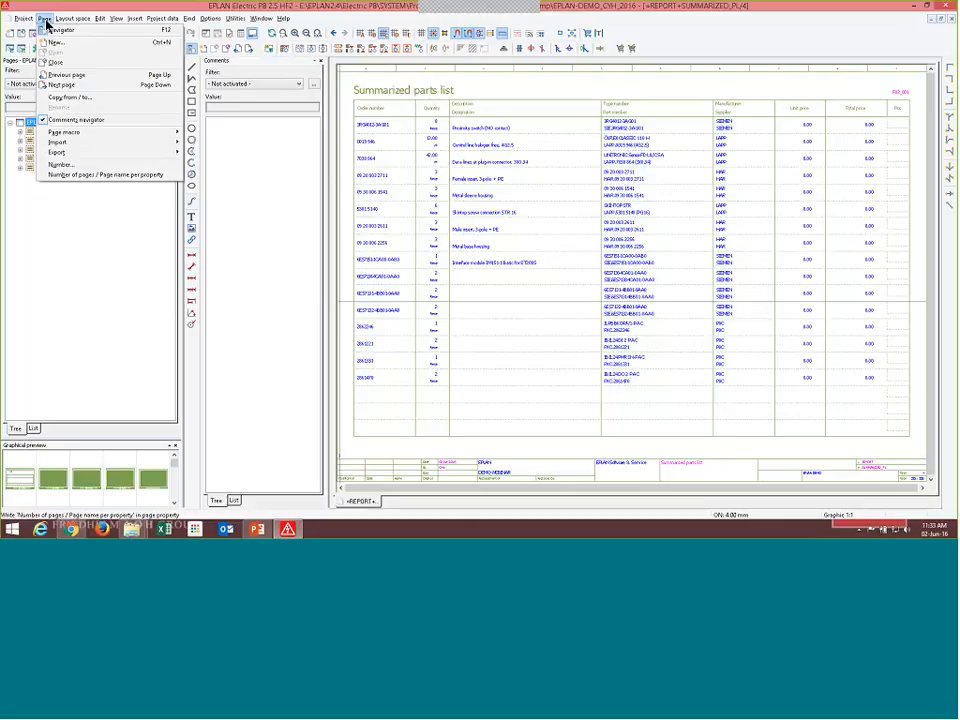
mouse_move(163, 158)
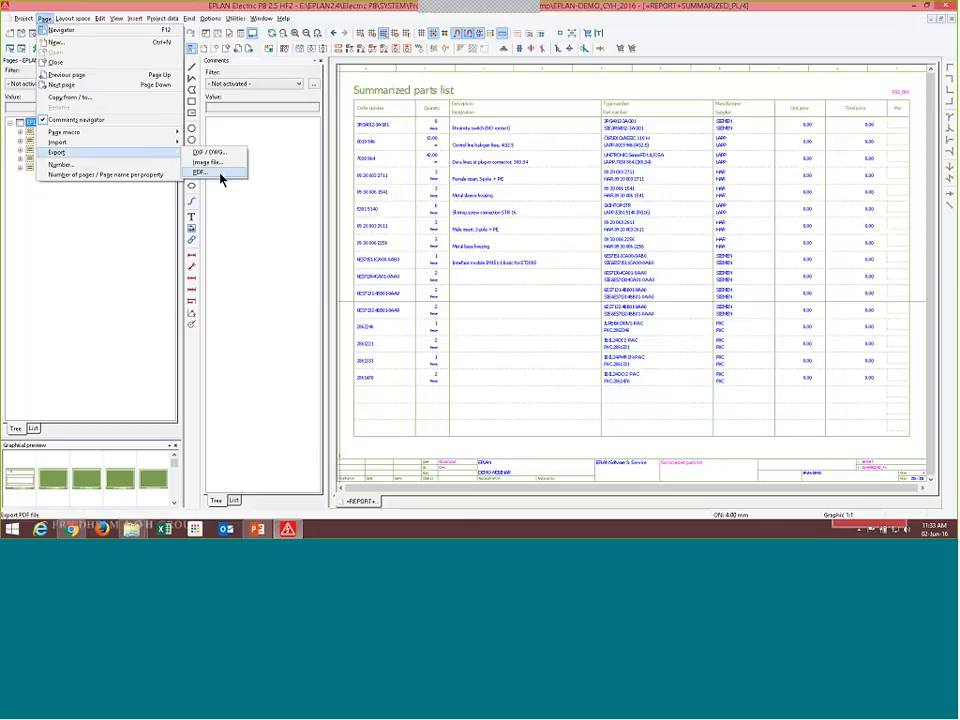
click(221, 178)
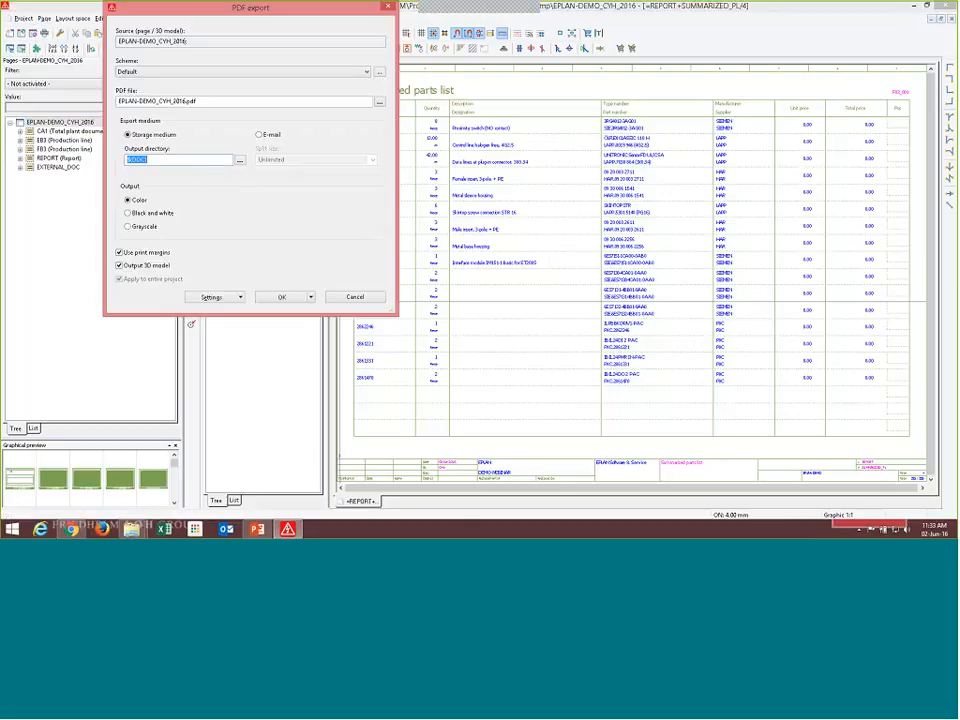
Set the output directory to the 03. PDF files folder in Exported EPLAN Files Training and export the project PDF.
click(240, 160)
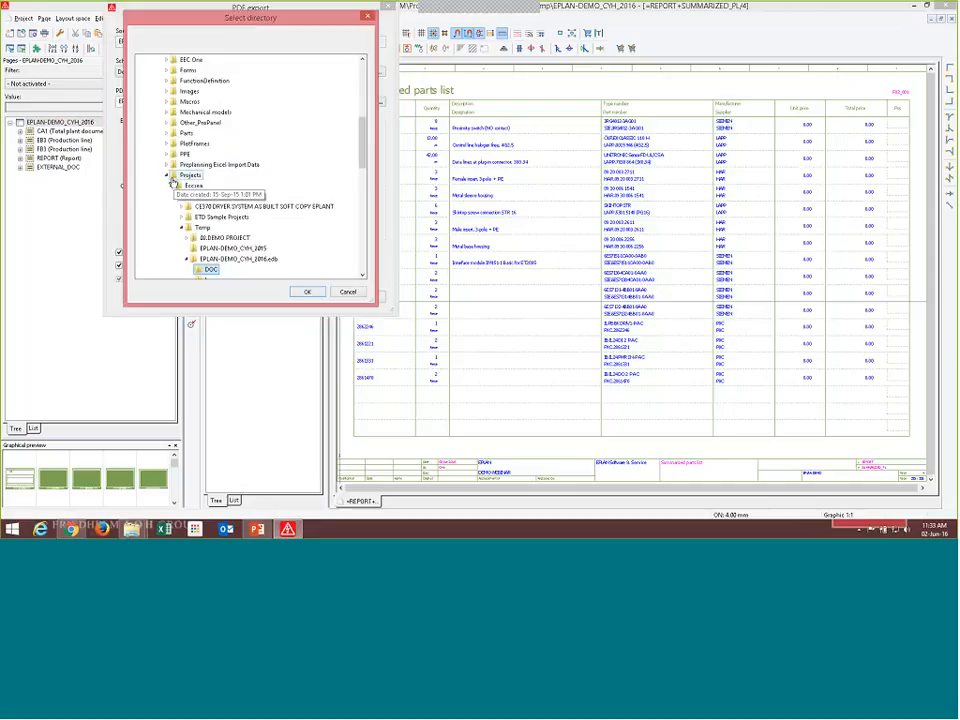
click(167, 176)
scroll(165, 186, up, 2)
scroll(165, 188, up, 5)
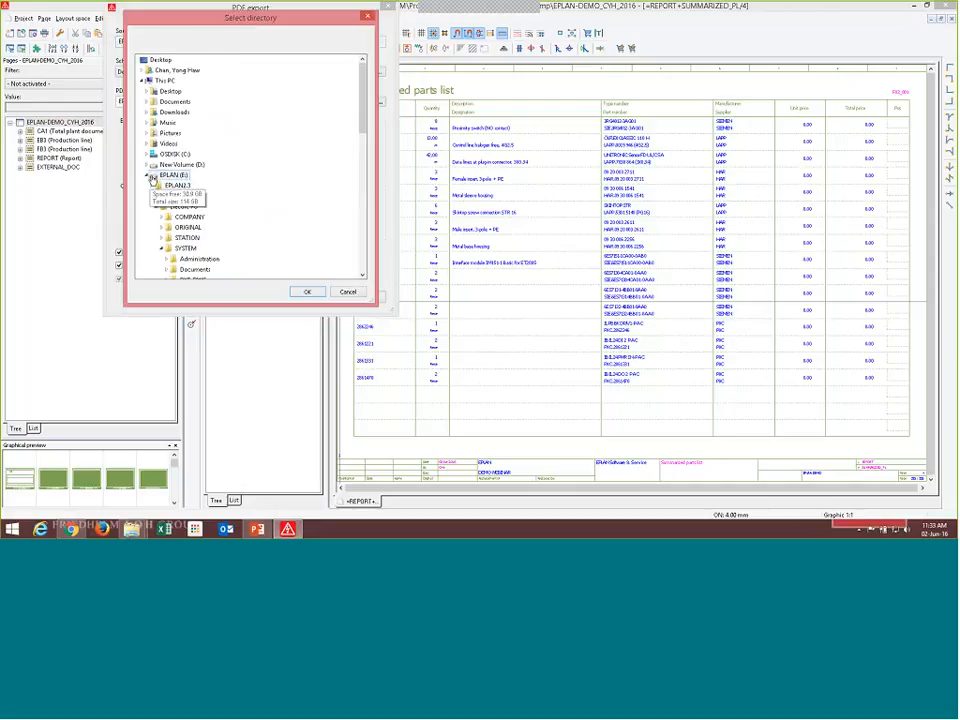
click(148, 175)
click(143, 83)
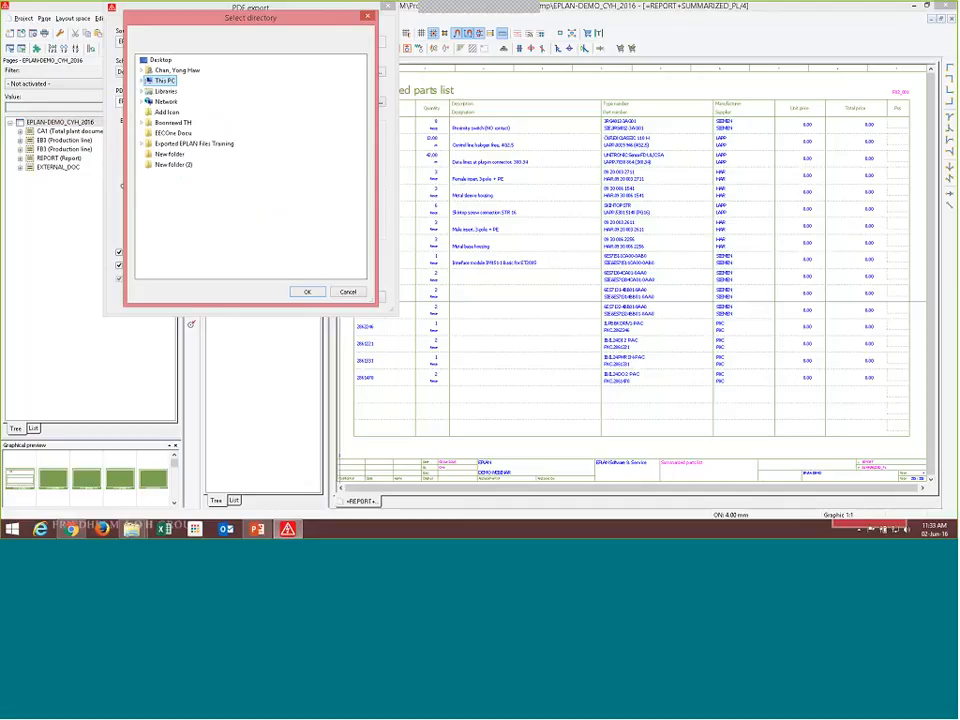
click(180, 143)
click(186, 175)
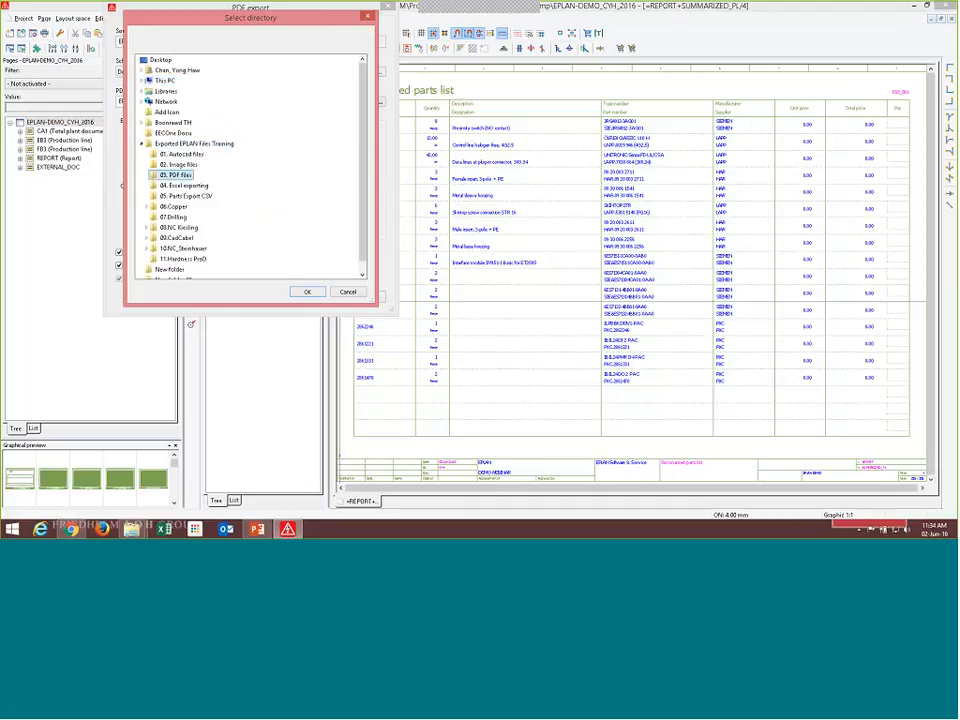
click(307, 291)
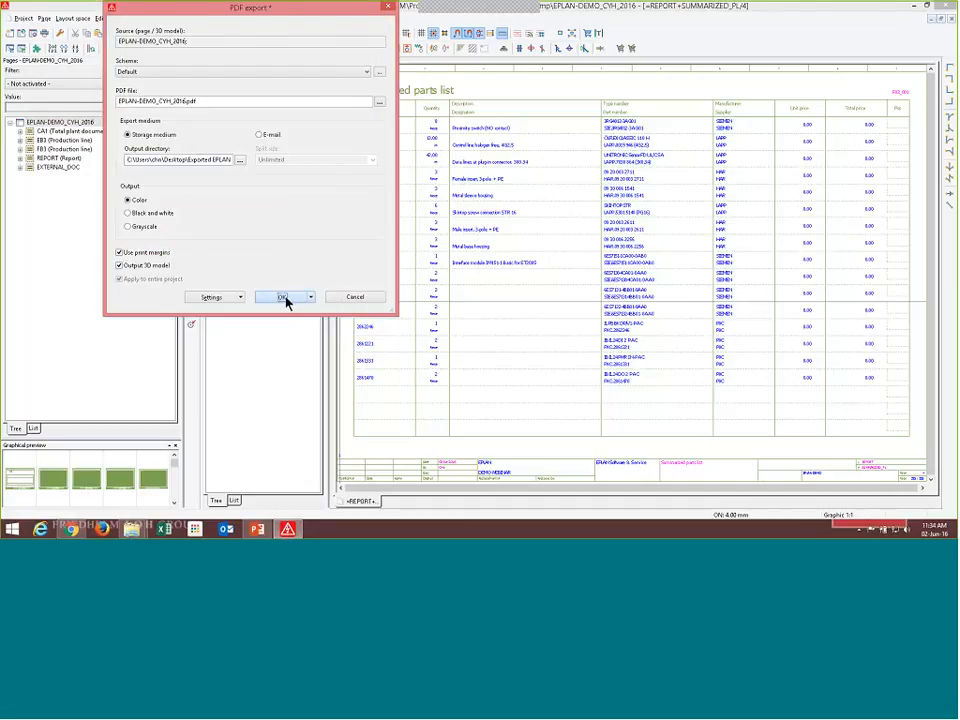
click(284, 298)
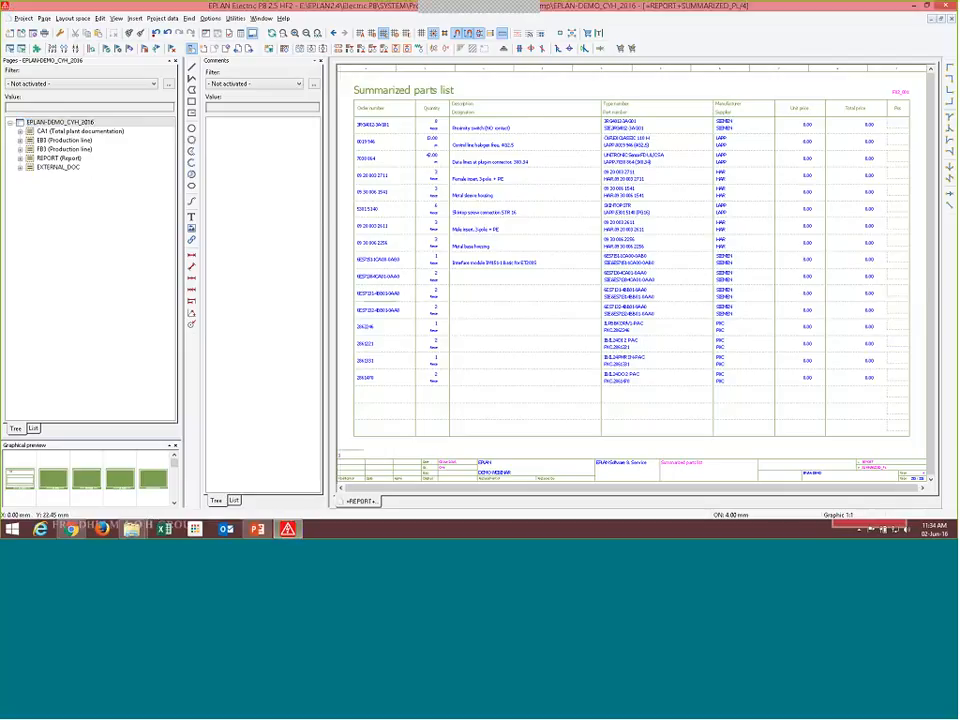
Open the exported EPLAN-DEMO_CYH_2016 PDF from the 03. PDF files folder in the desktop's Exported EPLAN Files Training folder.
click(956, 530)
double_click(88, 75)
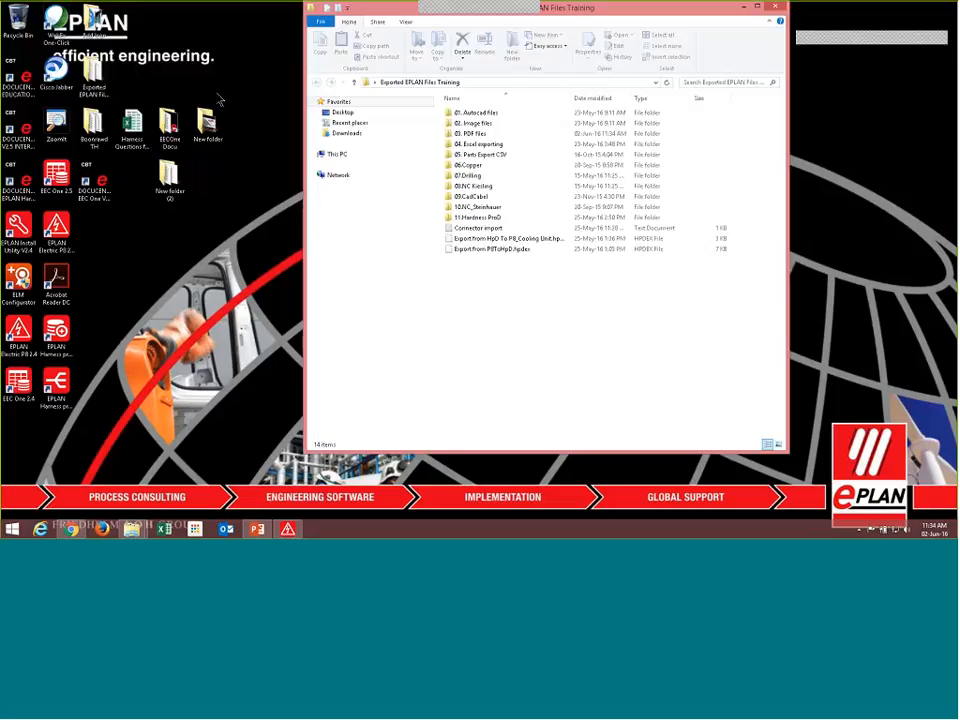
double_click(488, 133)
click(512, 178)
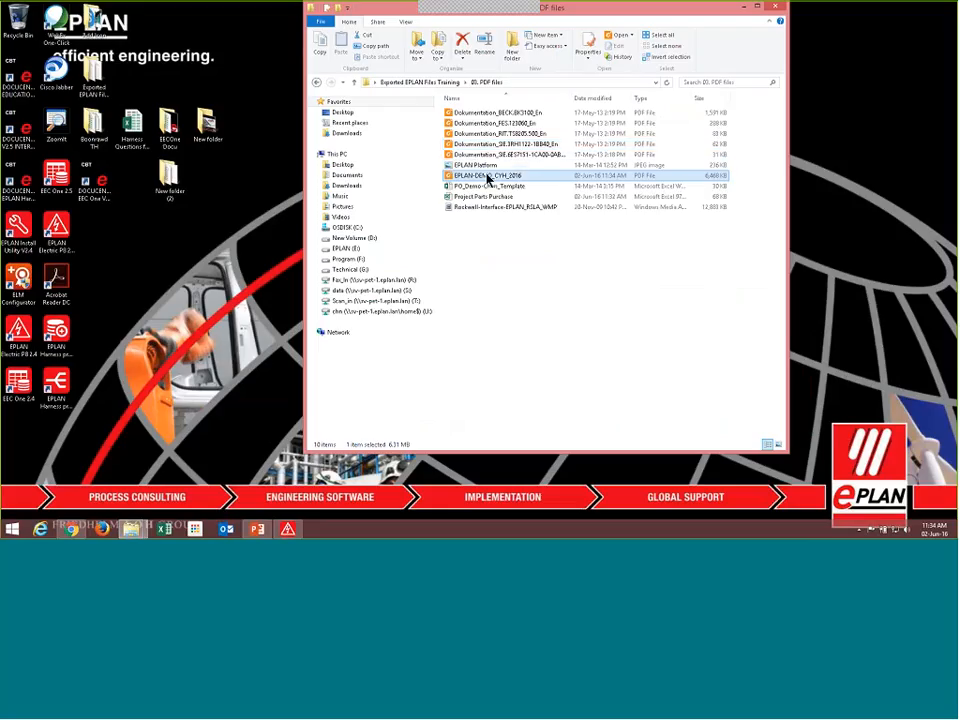
double_click(487, 176)
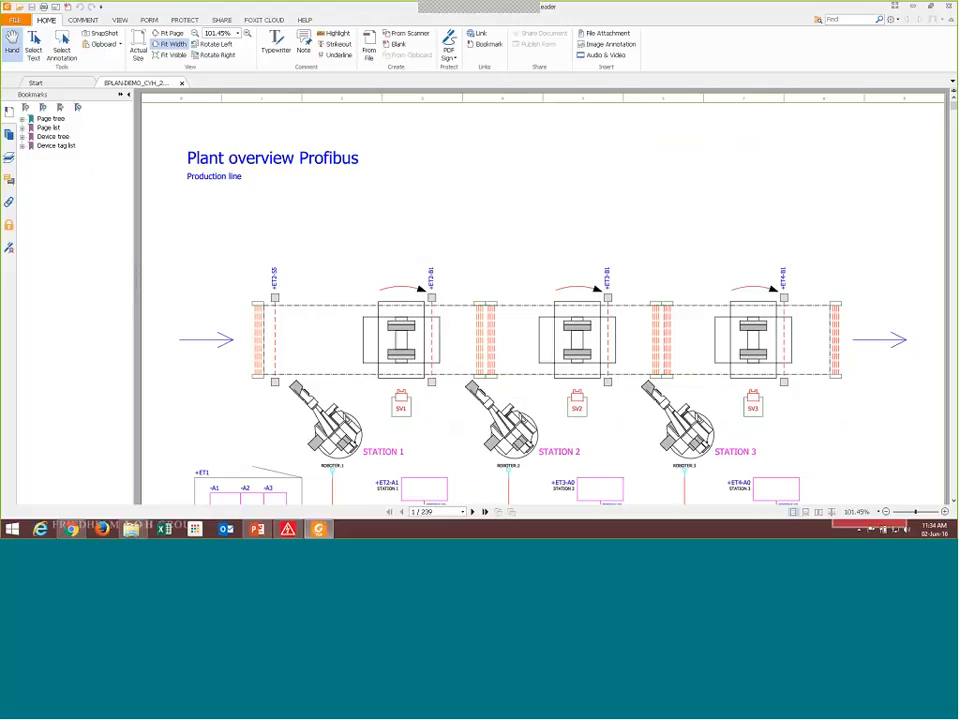
Expand the PDF's page tree bookmarks down to EAA Plant documentation and view the title page.
click(22, 118)
click(31, 136)
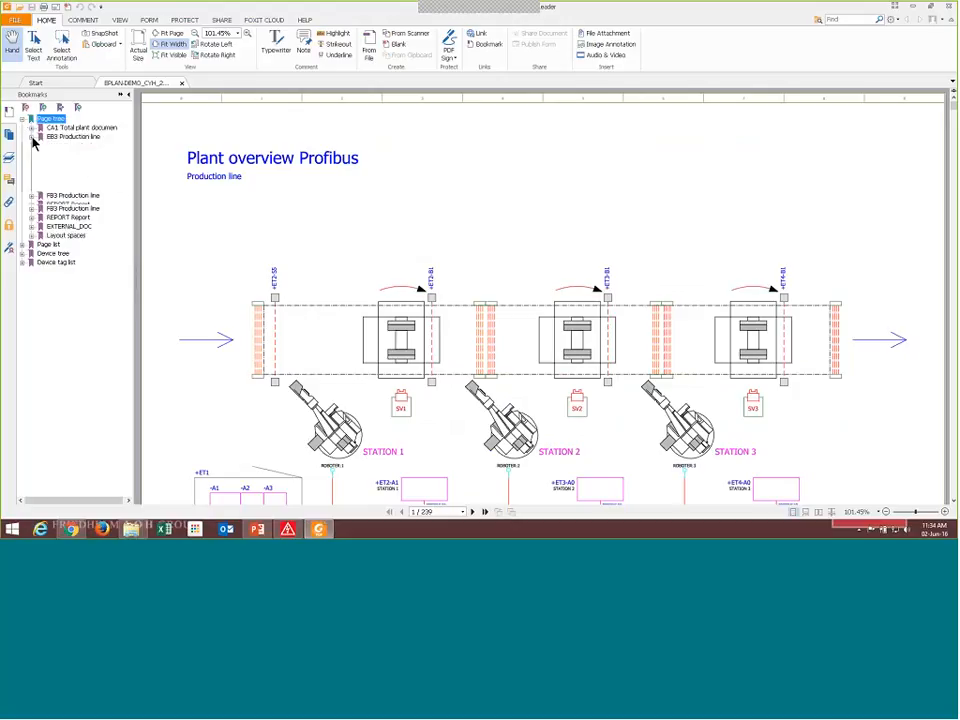
click(32, 129)
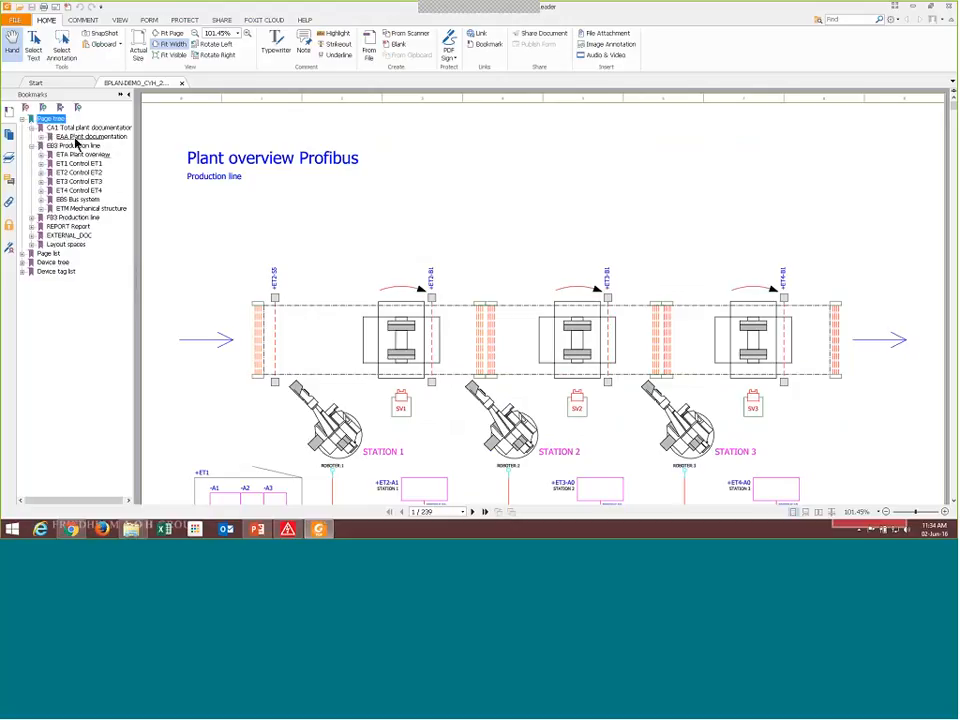
click(77, 138)
click(40, 137)
click(72, 146)
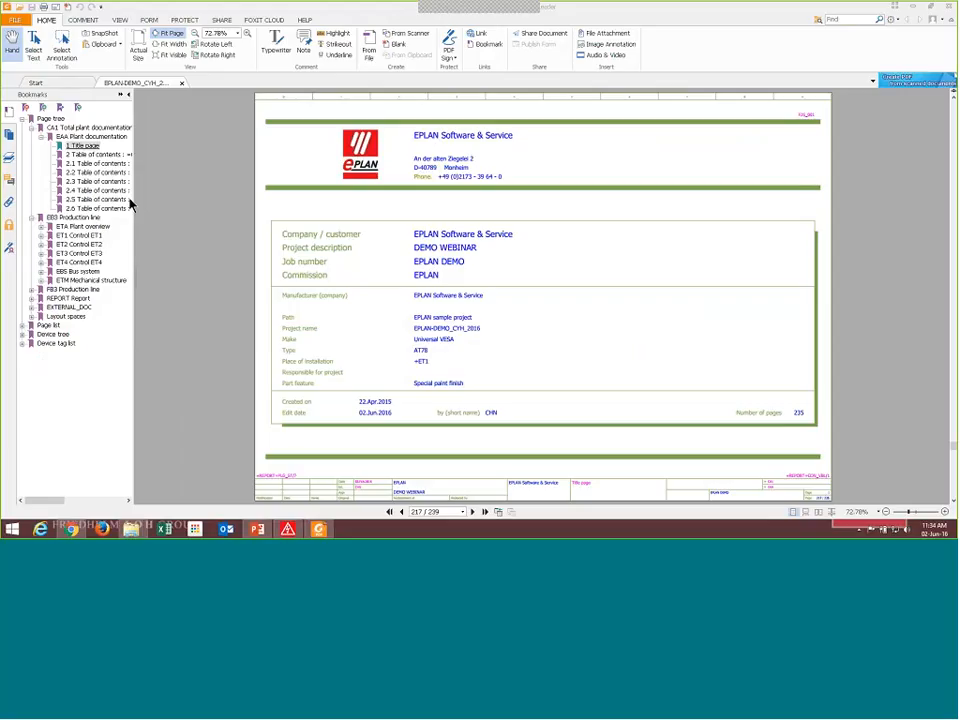
View the table of contents pages 2.1 to 2.4 in the PDF.
click(101, 173)
click(102, 164)
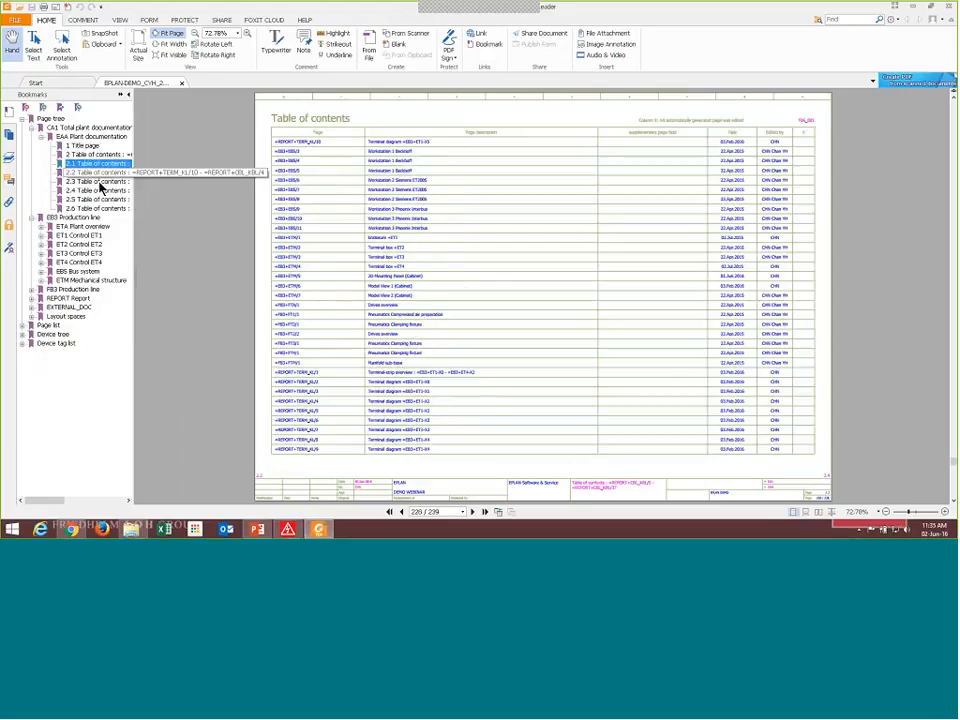
click(99, 182)
click(99, 192)
Expand the ET1 Control ET1 bookmarks under EB3 Production line, sample several schematic pages and go back to 1 Power supply.
click(94, 236)
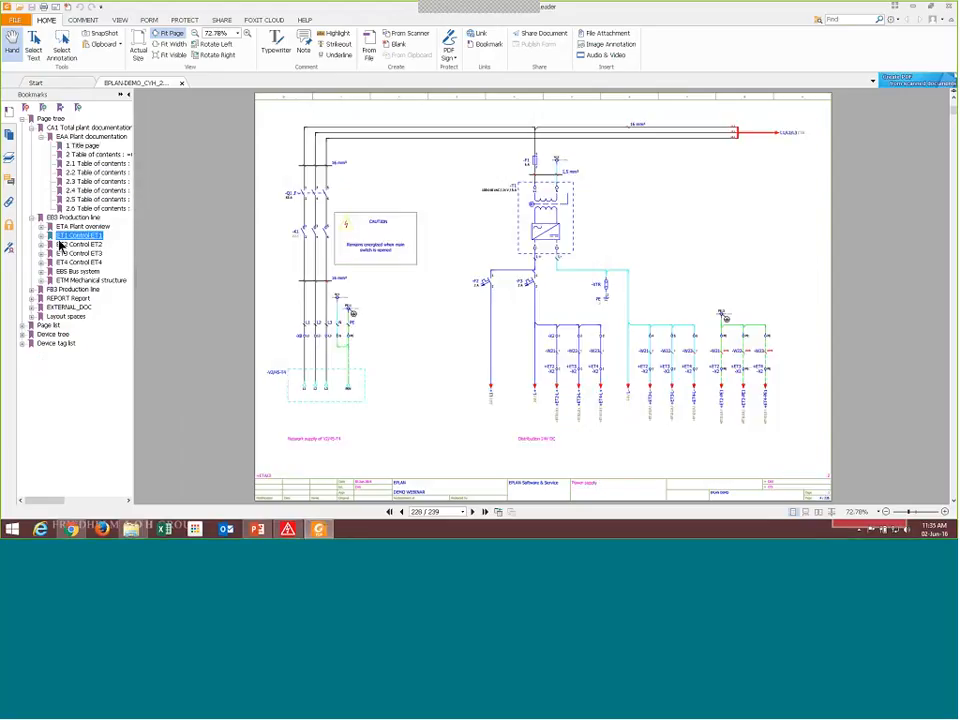
click(41, 237)
click(91, 254)
click(90, 289)
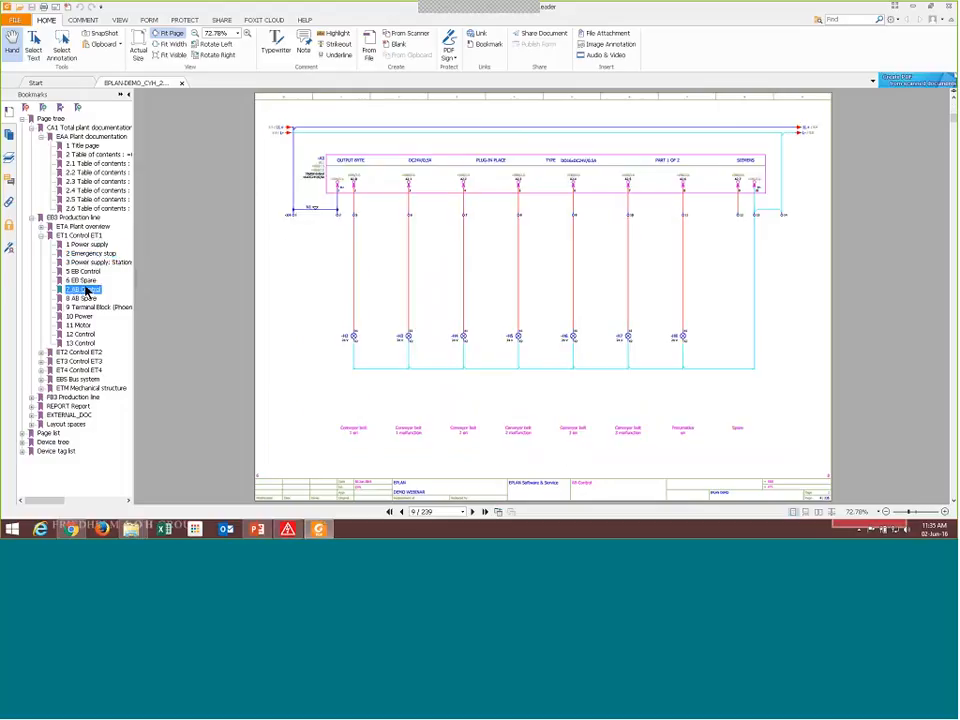
click(91, 254)
click(86, 245)
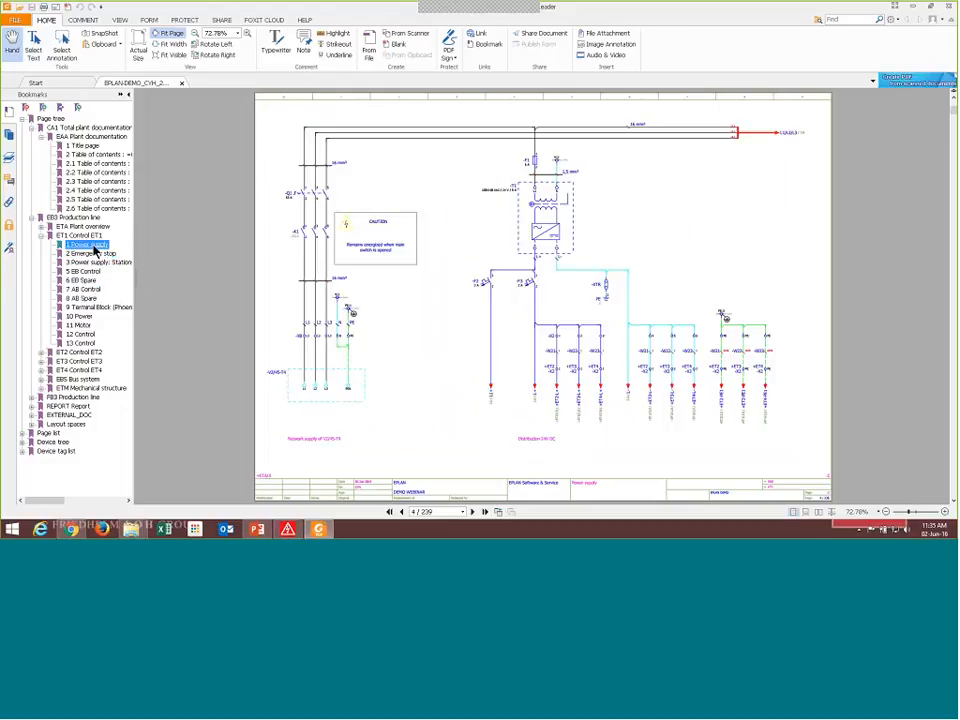
Follow the L1/L2/L3 interruption point's hyperlink to its target on 3 Power supply: Stations and return to 1 Power supply.
click(800, 140)
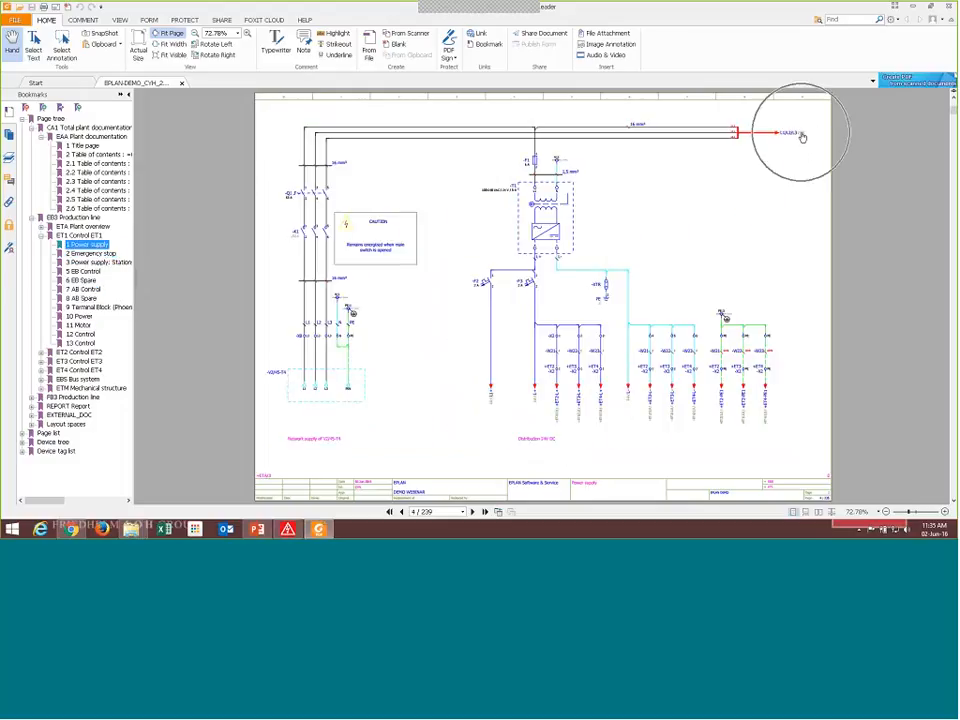
click(802, 137)
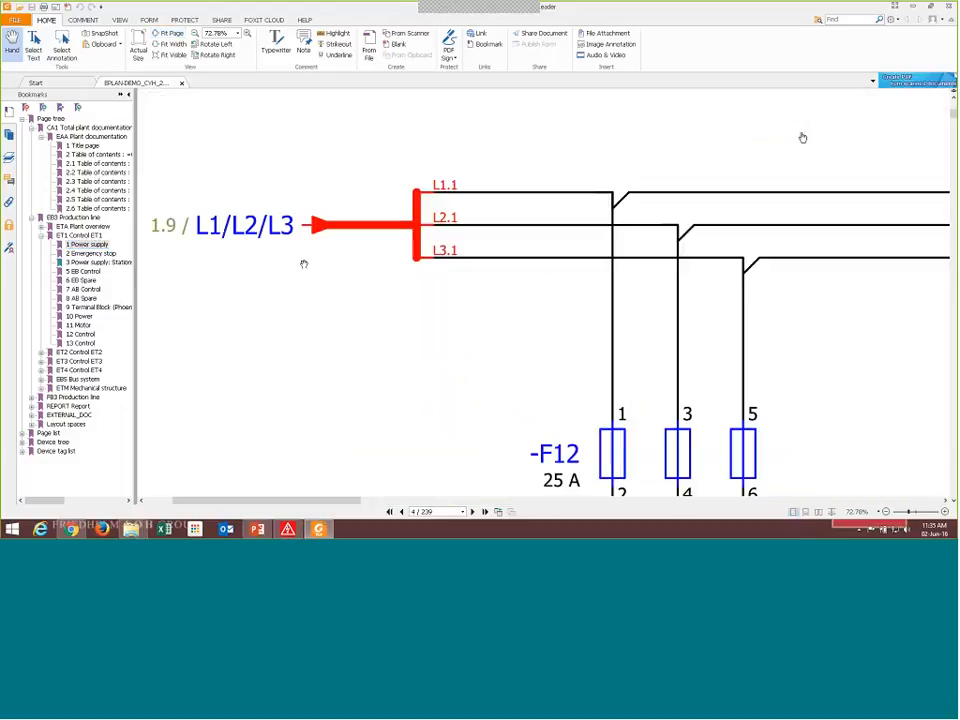
ctrl+scroll(299, 291, down, 6)
click(122, 247)
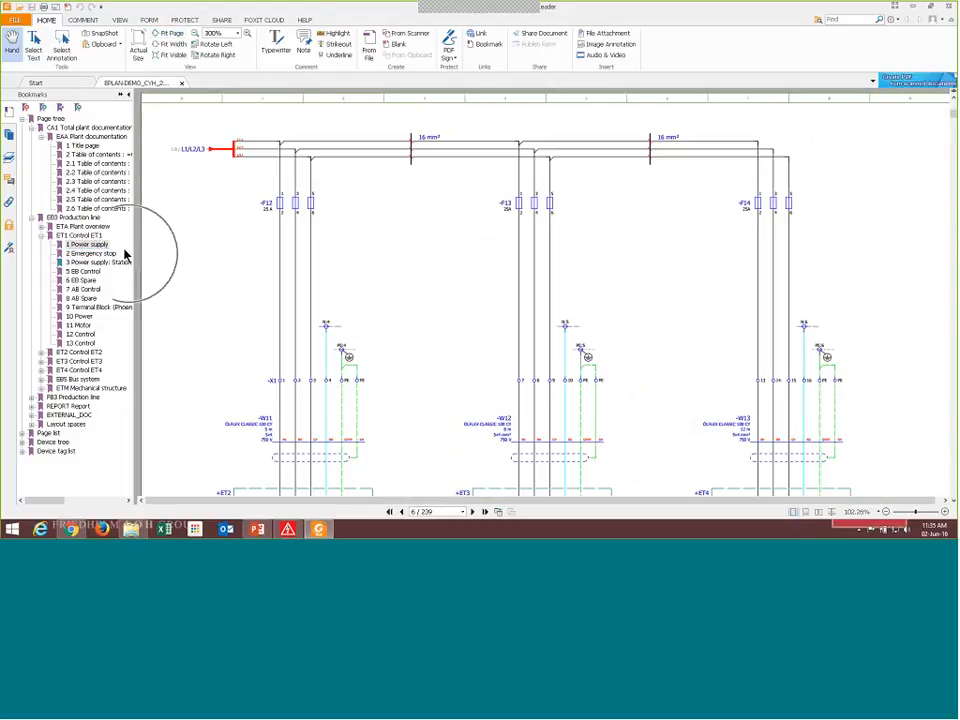
click(91, 255)
click(93, 246)
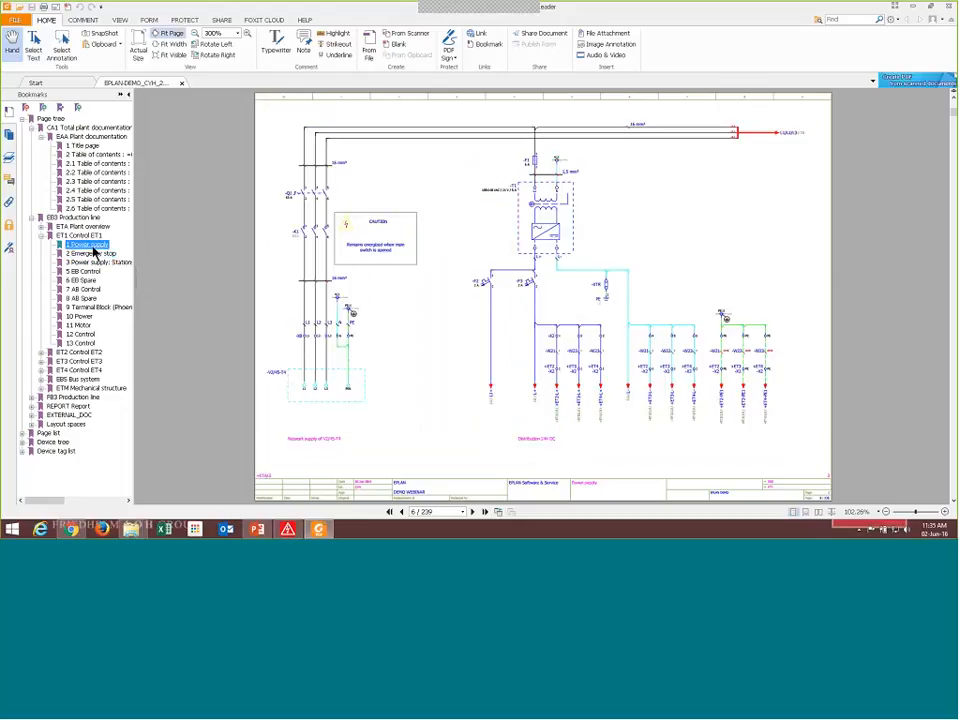
Follow the hyperlink of contactor -K1 to its coil on page 12 Control, view the page and return to 1 Power supply.
click(299, 236)
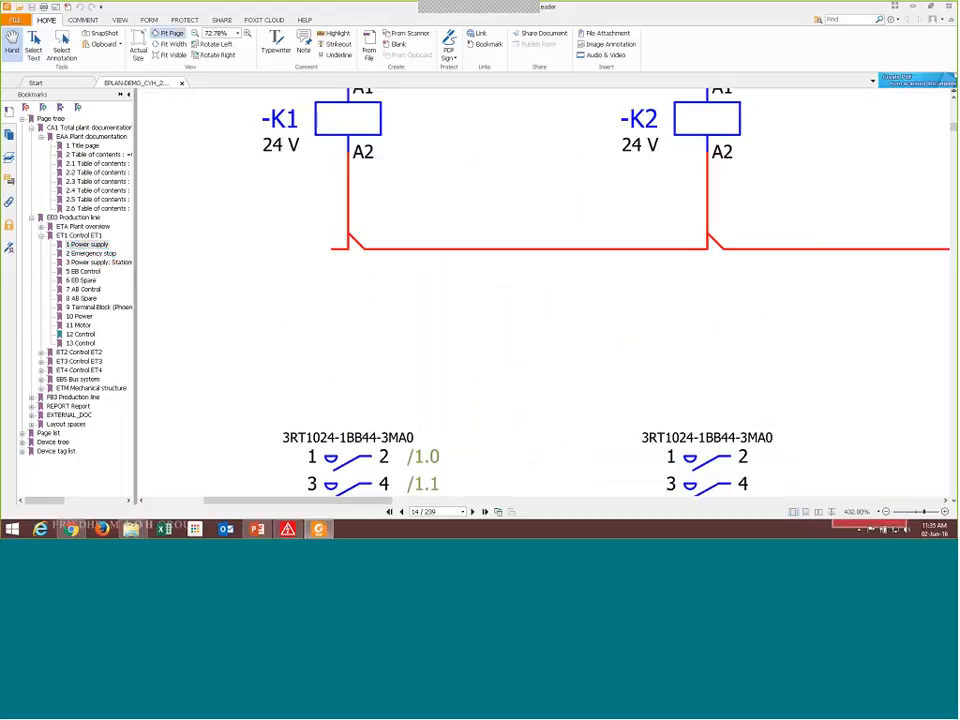
scroll(320, 220, up, 1)
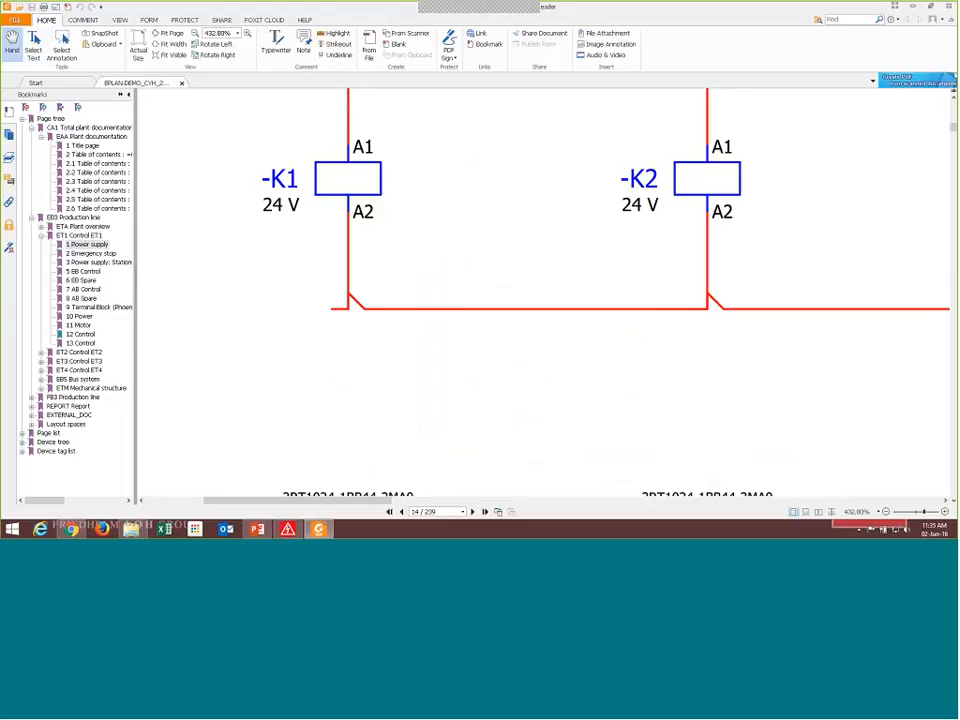
ctrl+scroll(423, 252, down, 5)
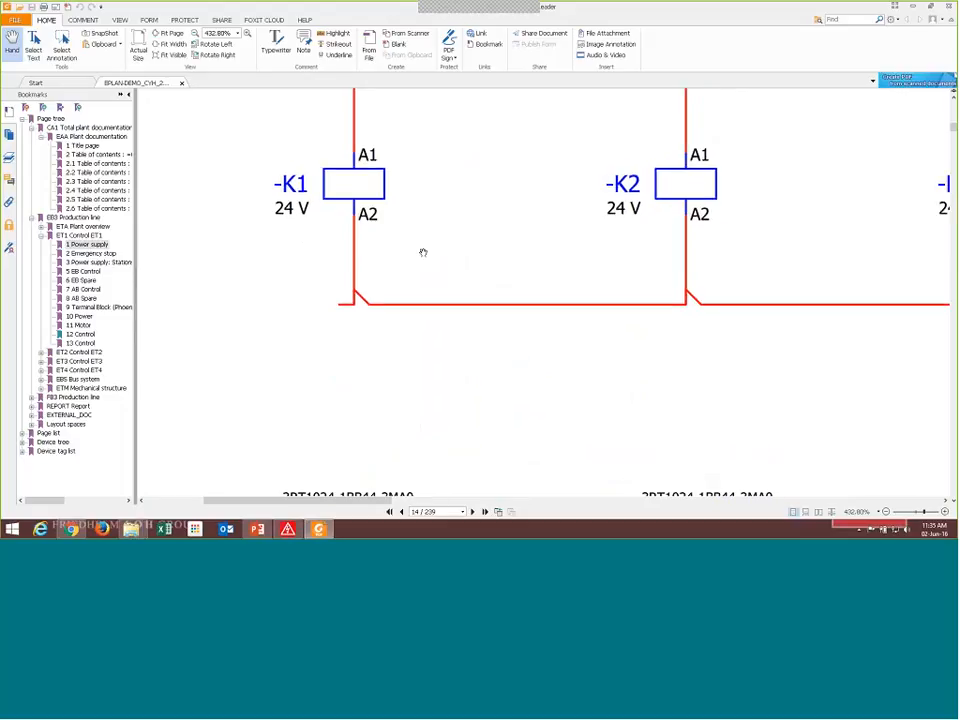
ctrl+scroll(423, 252, down, 2)
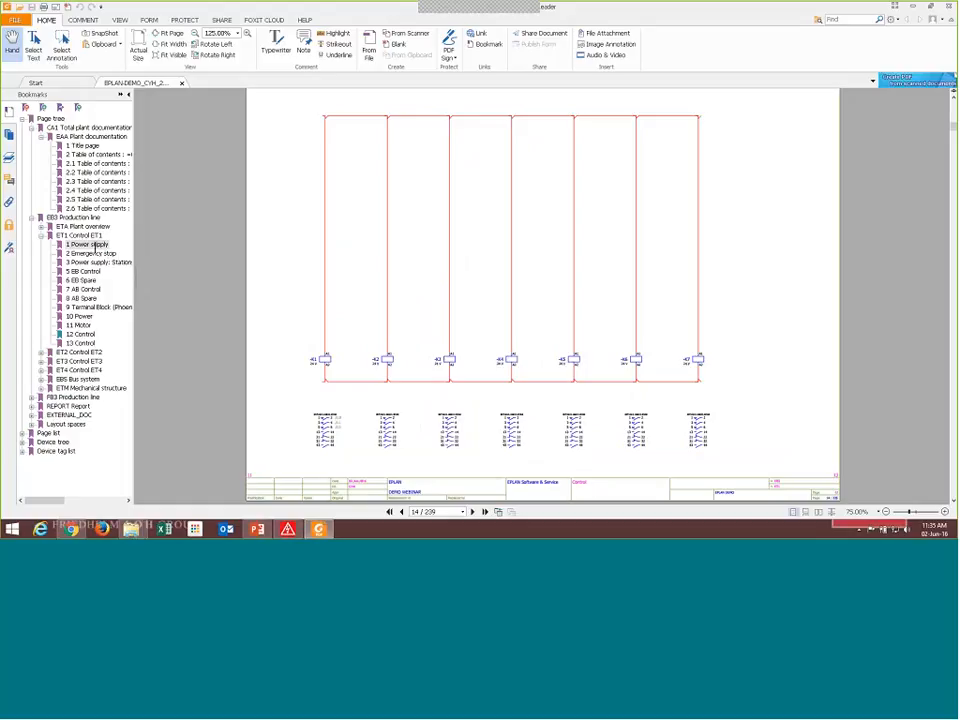
click(97, 246)
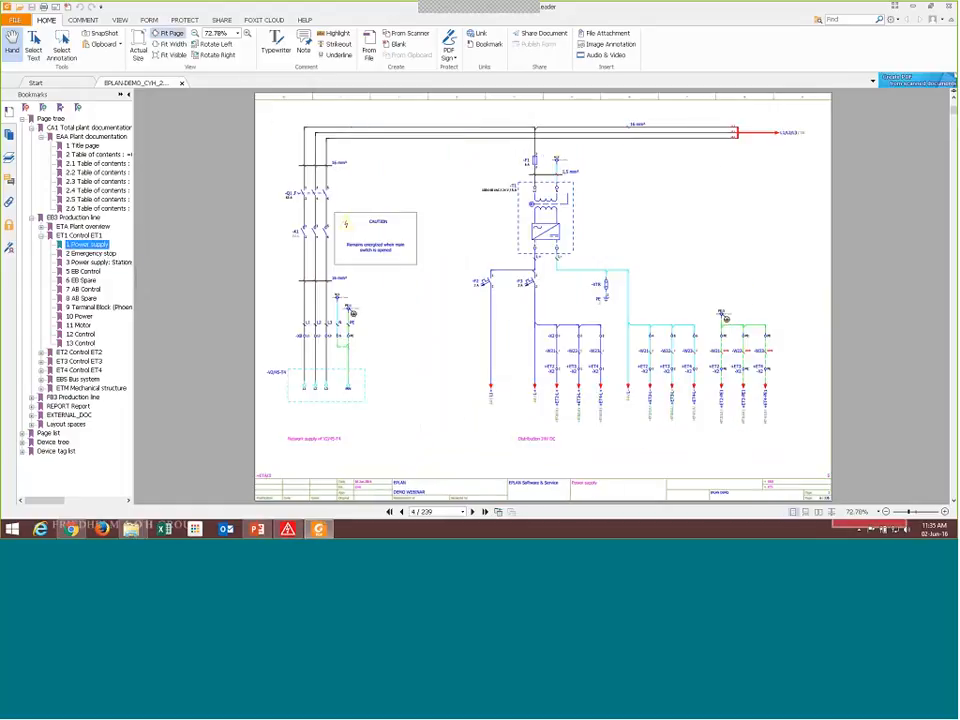
Add a text box comment reading "efwefwef" above the CAUTION note on the 1 Power supply page.
click(82, 20)
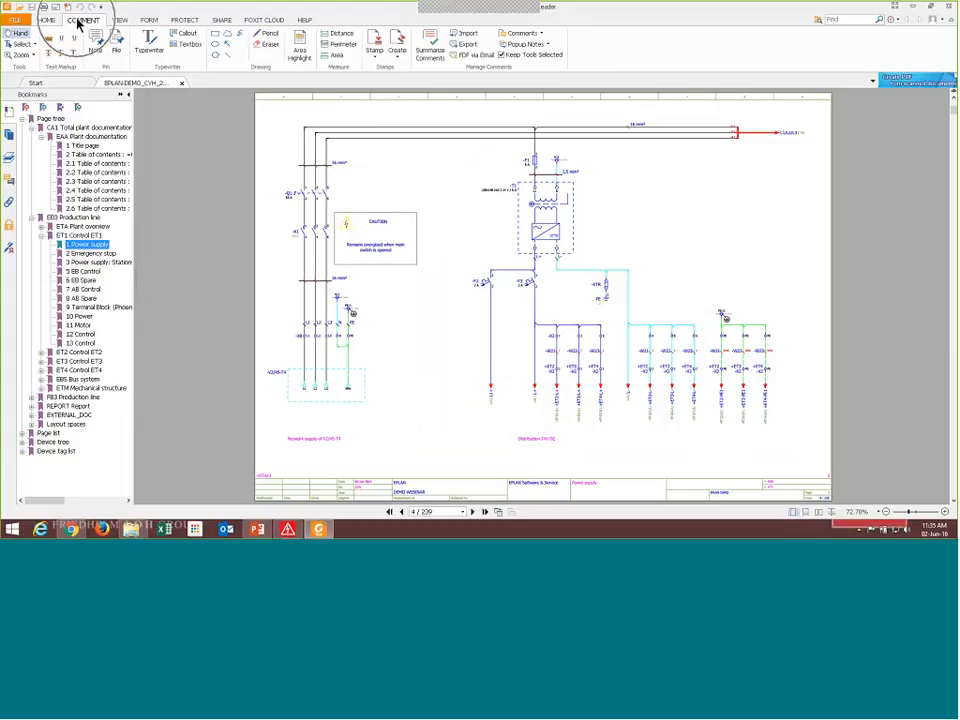
click(188, 45)
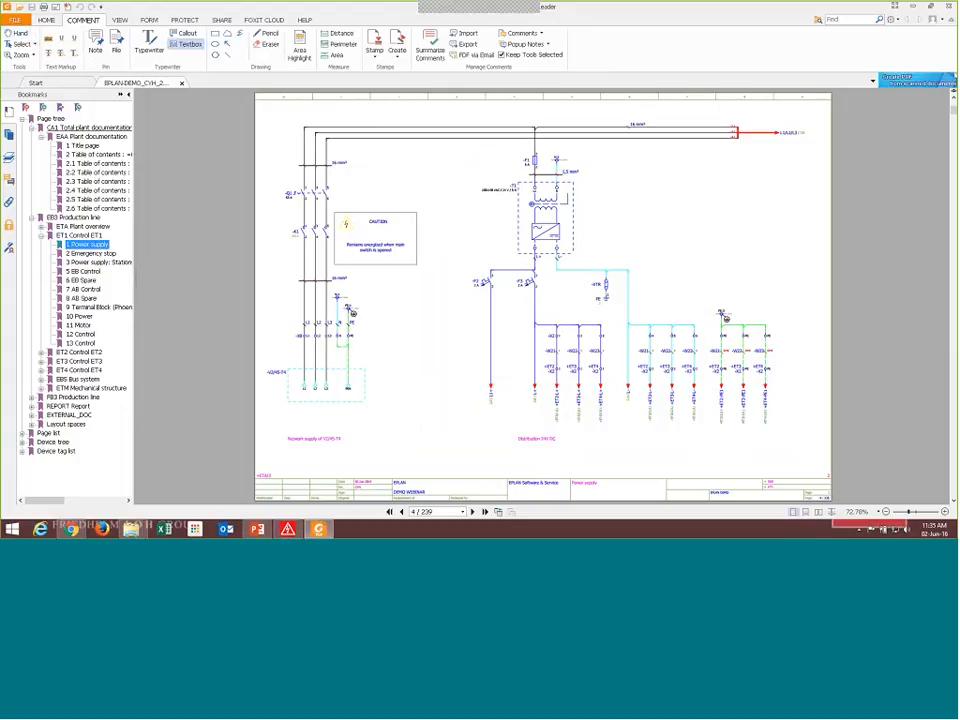
drag(359, 167, 477, 201)
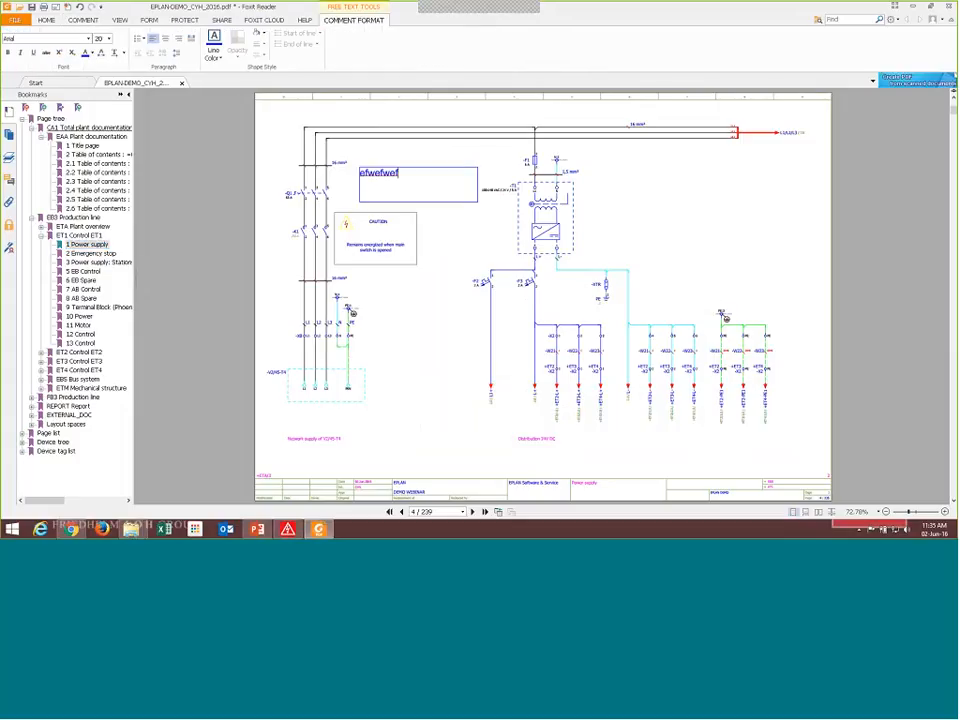
Add a text box comment reading "scscsz" on the 5 EB Control page.
click(86, 271)
drag(359, 197, 425, 216)
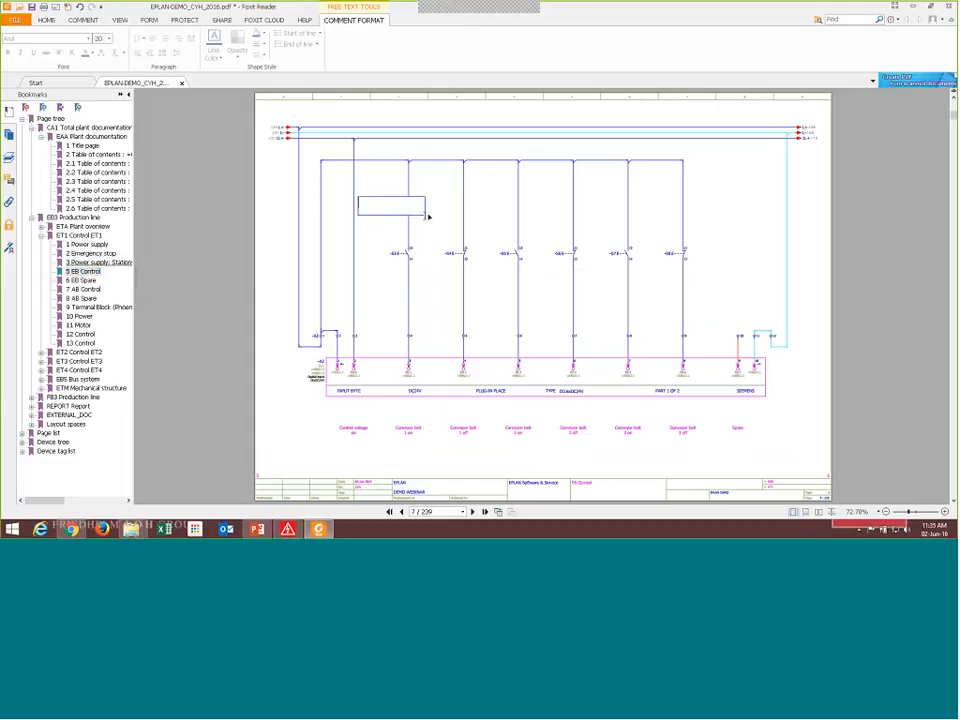
text(xxxx)
Add a text box comment reading "scsc" above the motors on the 9 Terminal Block page, and save and close the PDF.
click(81, 309)
drag(347, 217, 445, 243)
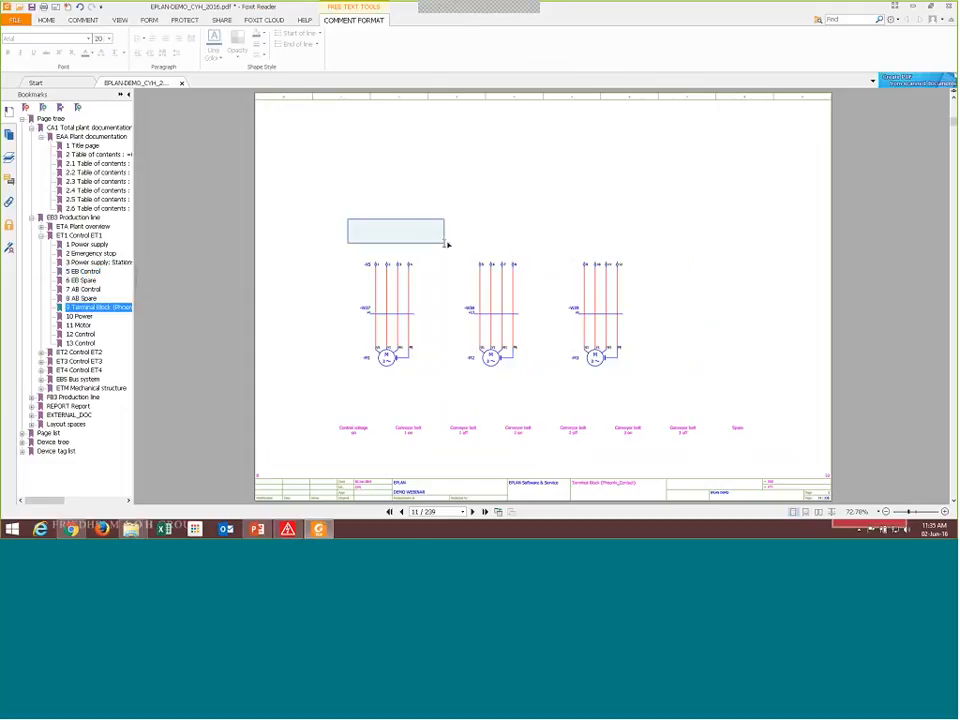
text(SCSC)
click(31, 7)
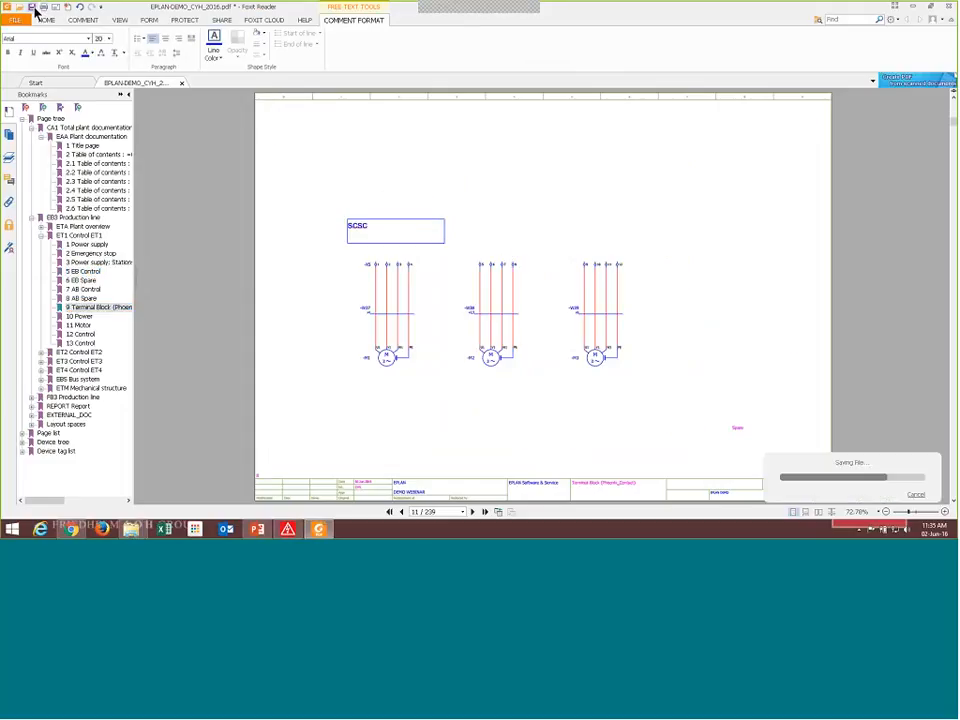
click(952, 7)
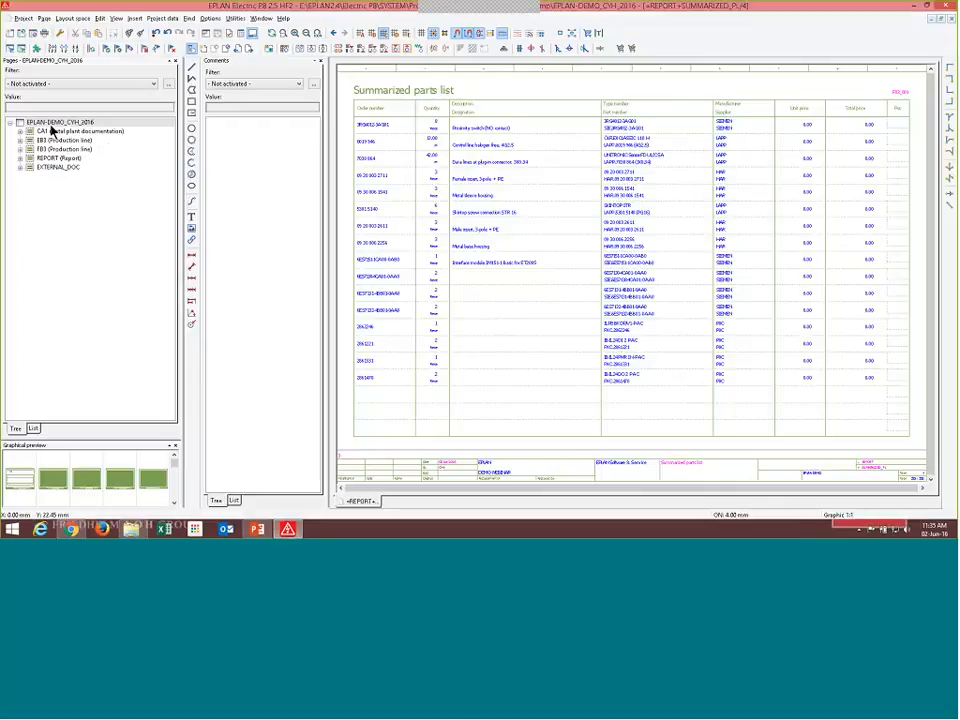
Import the PDF comments from EPLAN-DEMO_CYH_2016 in the 03. PDF files folder into the EPLAN-DEMO_CYH_2016 project.
click(52, 124)
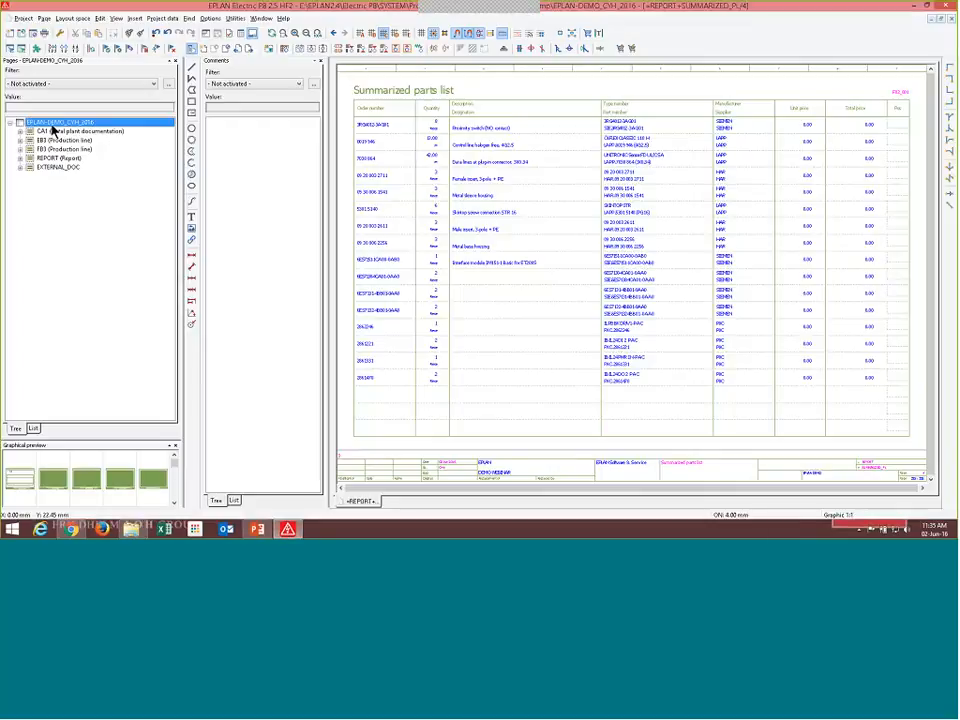
click(44, 19)
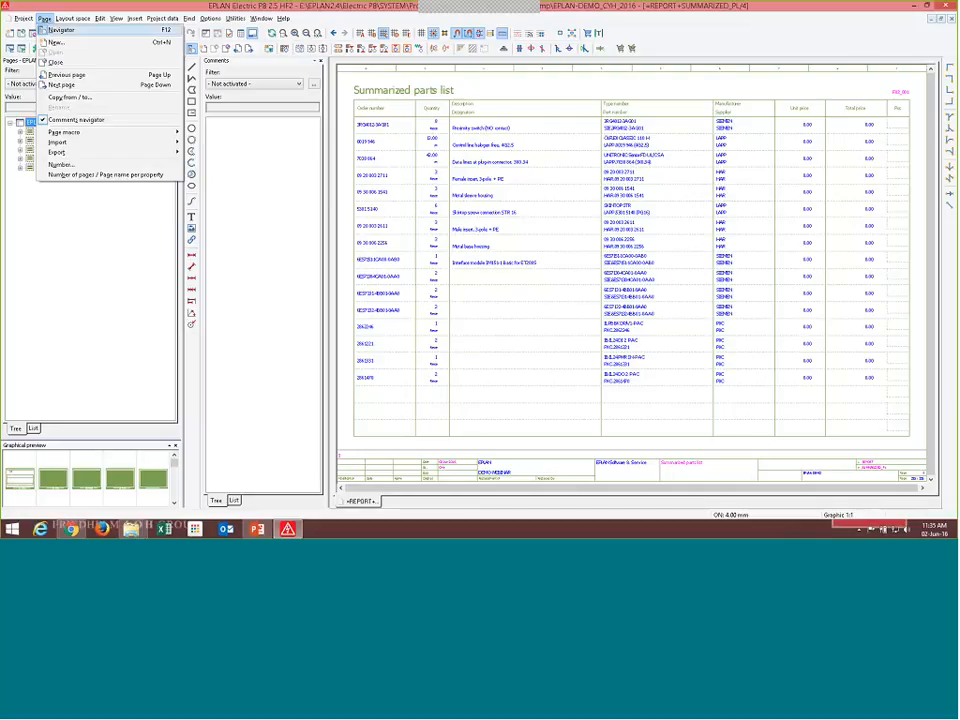
mouse_move(135, 146)
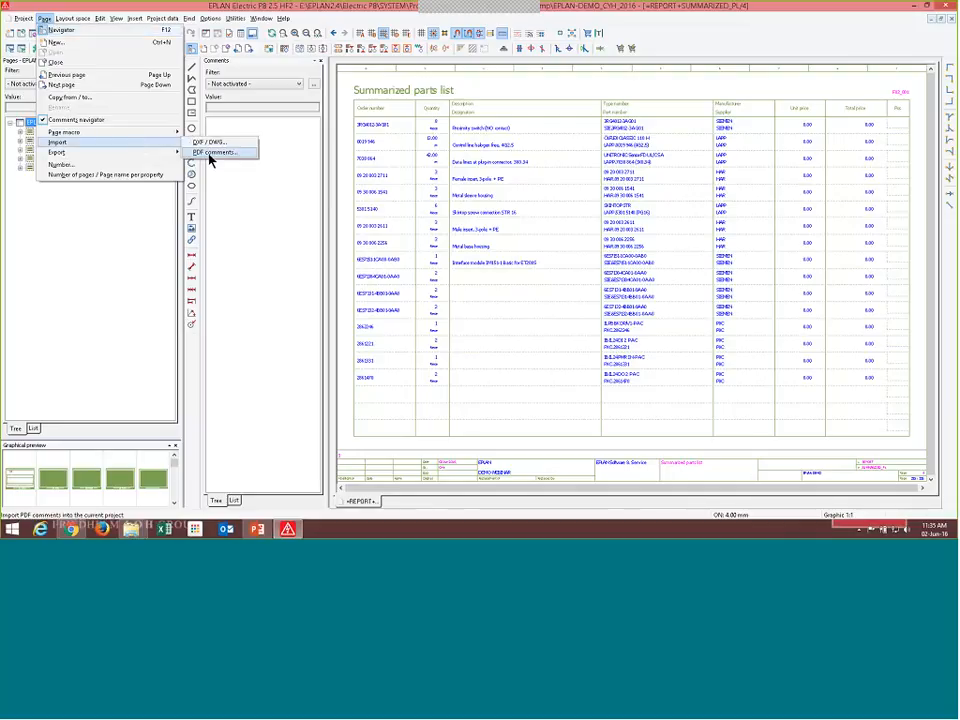
click(209, 153)
click(422, 130)
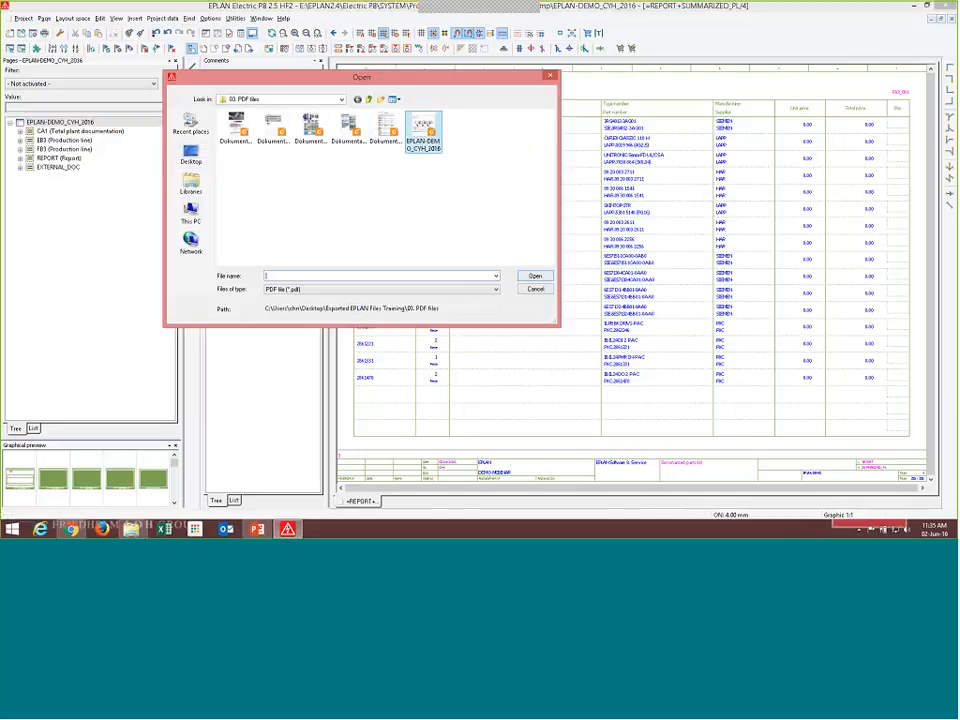
click(536, 276)
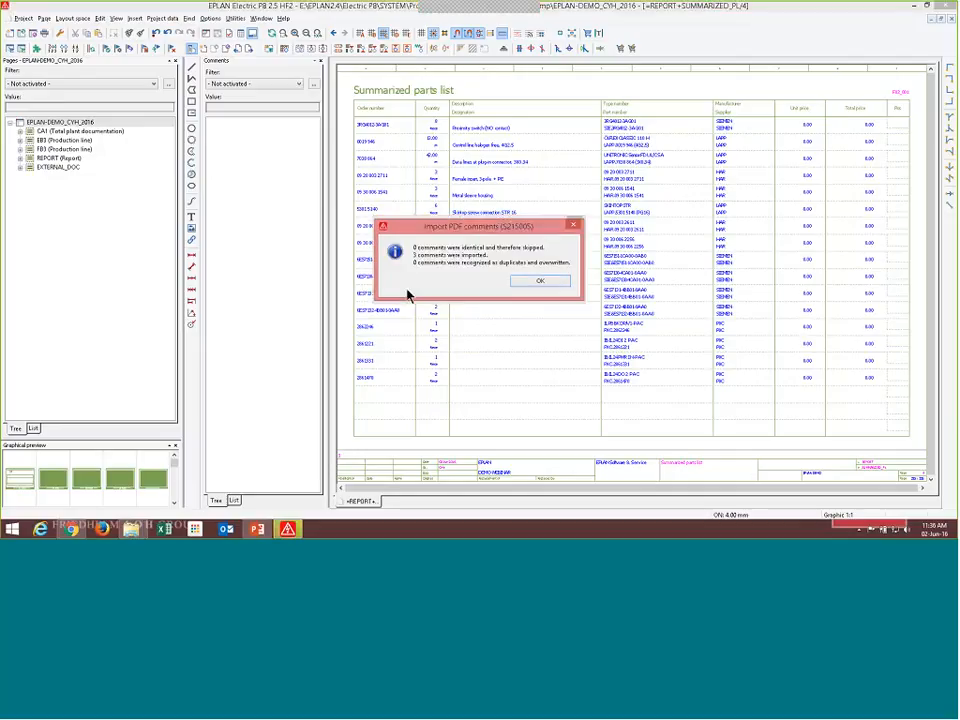
click(530, 283)
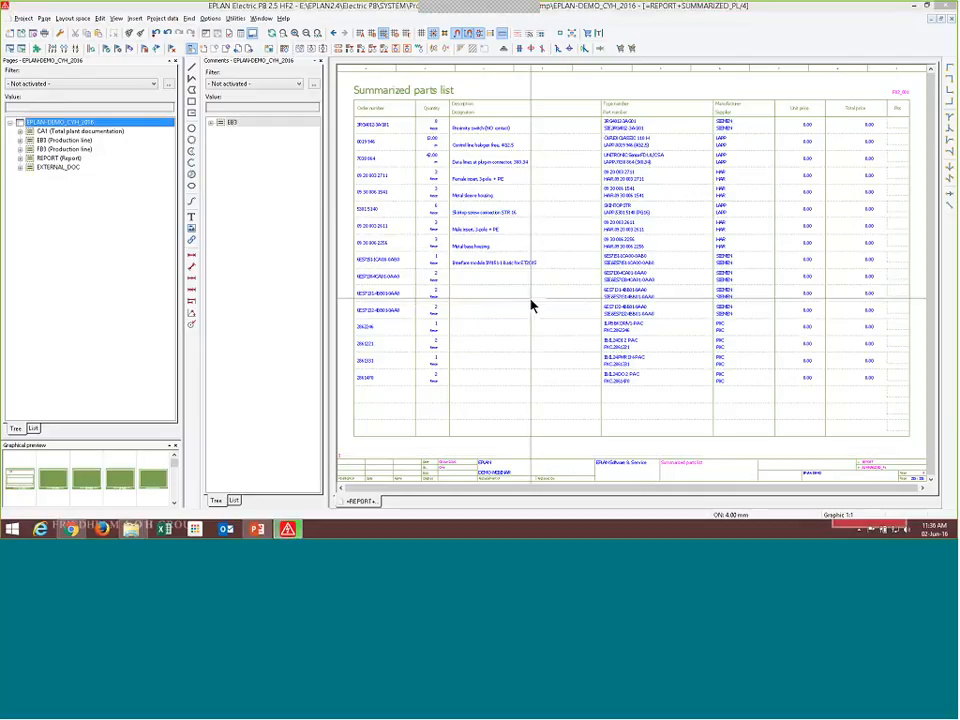
Expand EB3 in the comments navigator and examine the imported comments listed by page.
click(287, 121)
key(ctrl+1)
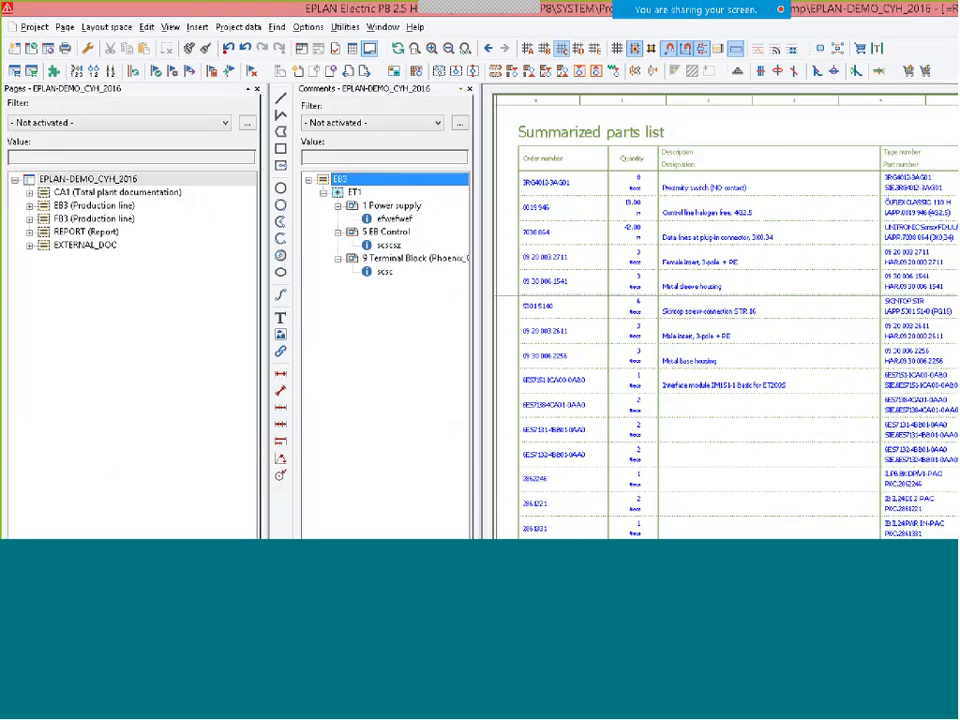
mouse_move(524, 249)
mouse_down()
mouse_move(480, 188)
mouse_move(476, 364)
mouse_move(486, 207)
mouse_up()
key(Escape)
Go to the efwefwef comment's graphic on the 1 Power supply page and inspect its text box in the schematic.
click(268, 158)
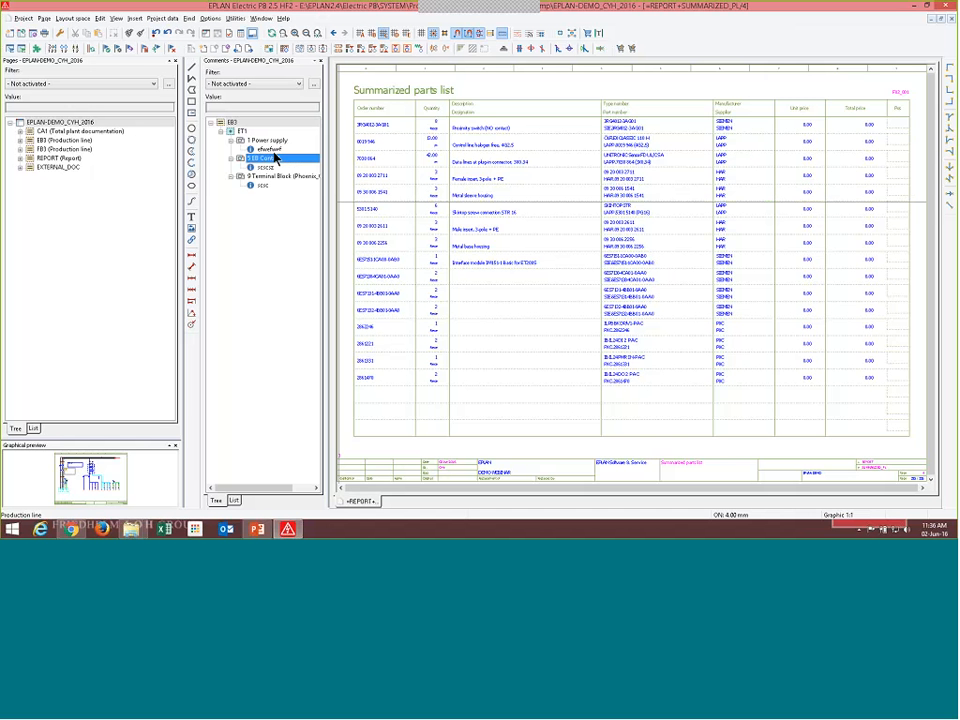
right_click(276, 158)
click(302, 162)
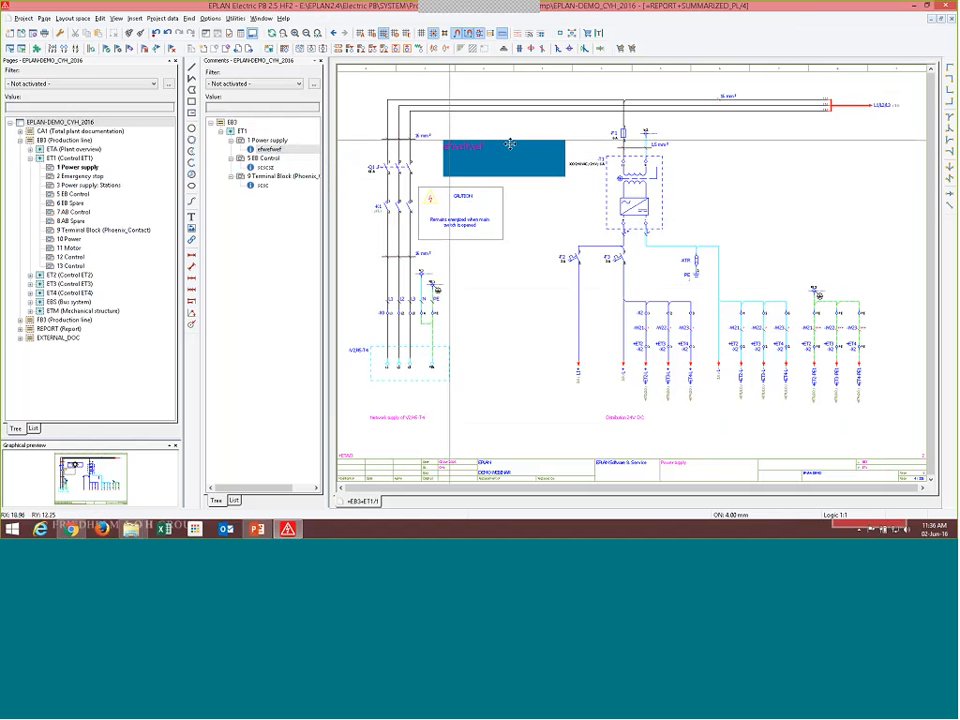
scroll(379, 107, up, 4)
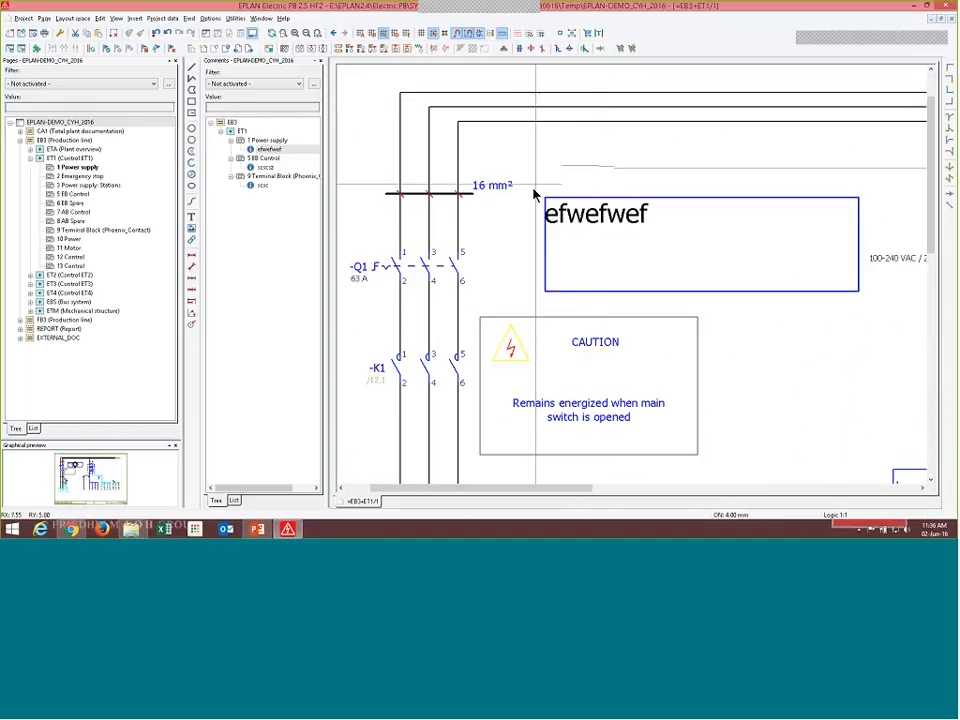
scroll(536, 193, down, 1)
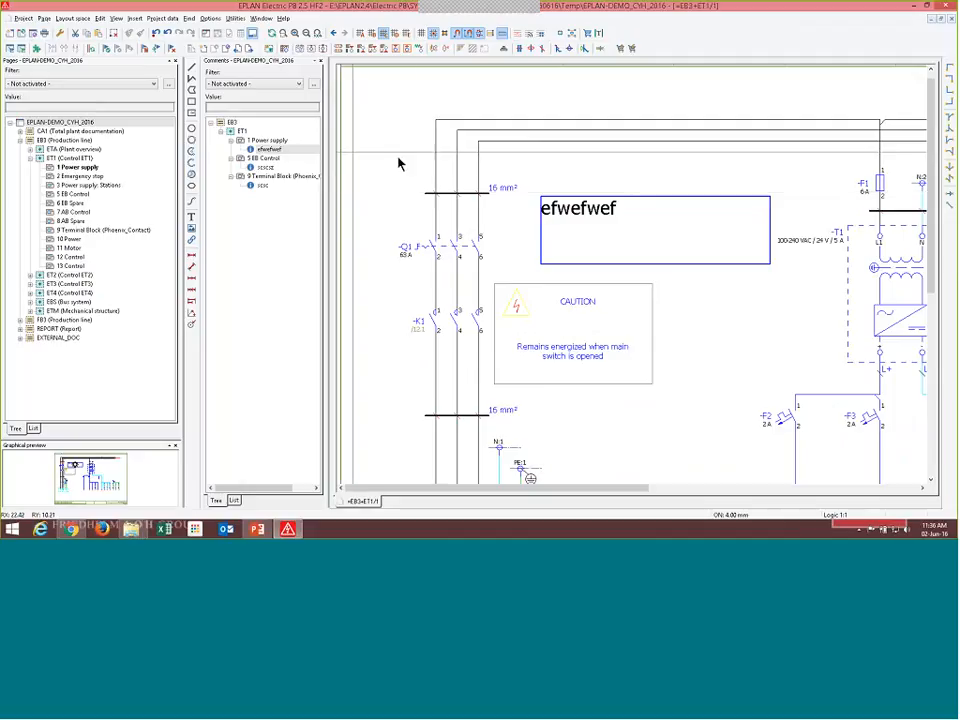
click(594, 218)
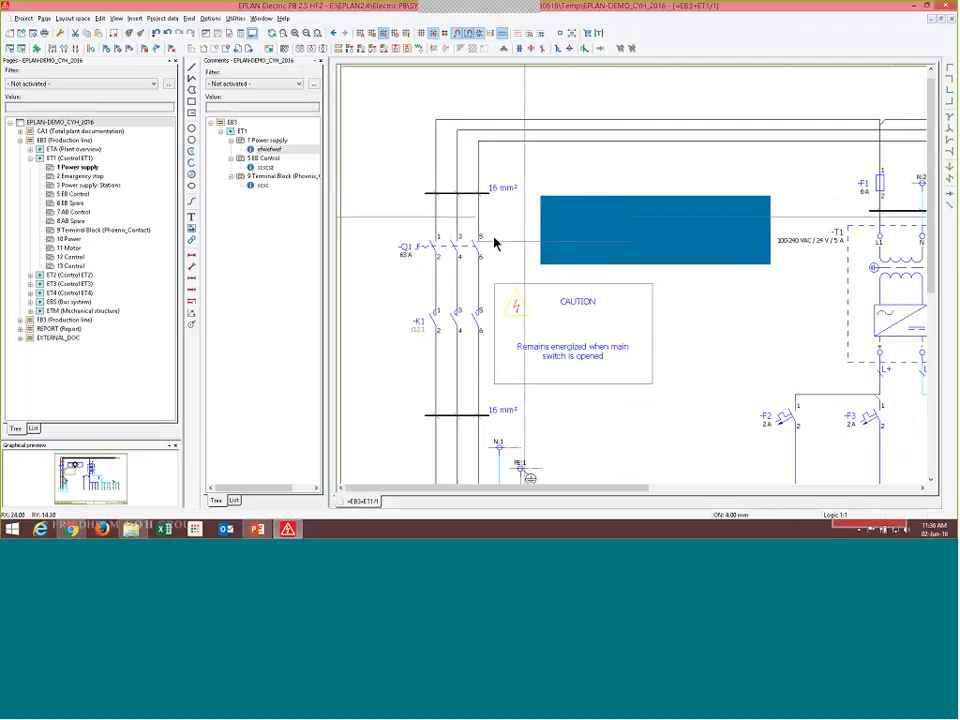
click(620, 159)
Open the efwefwef comment's properties, review the available status options and close the dialog.
right_click(312, 149)
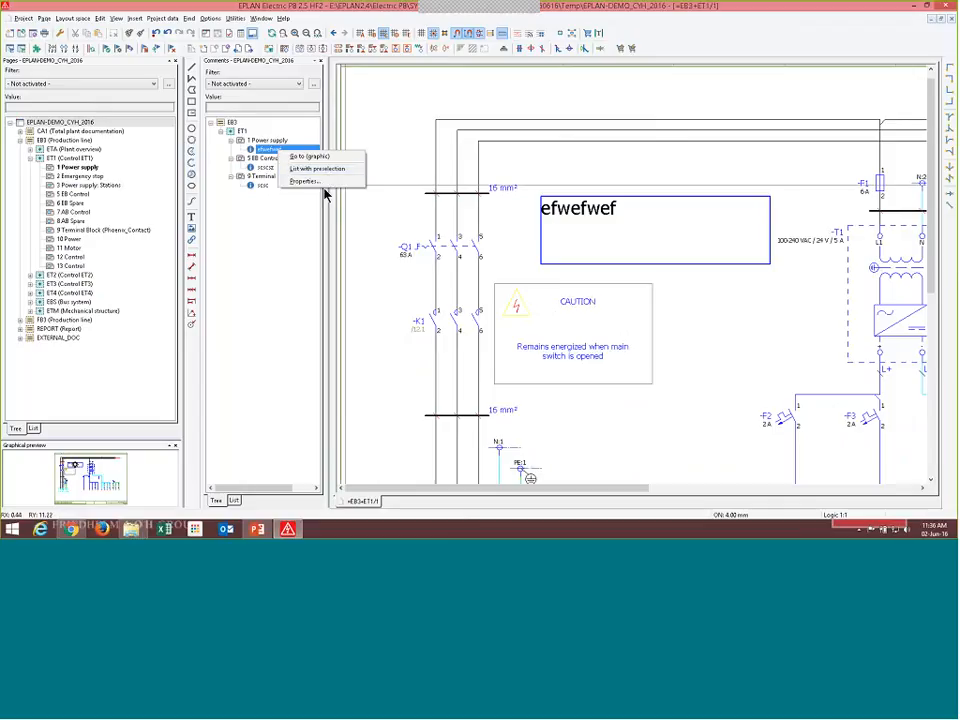
click(324, 194)
right_click(306, 152)
click(322, 178)
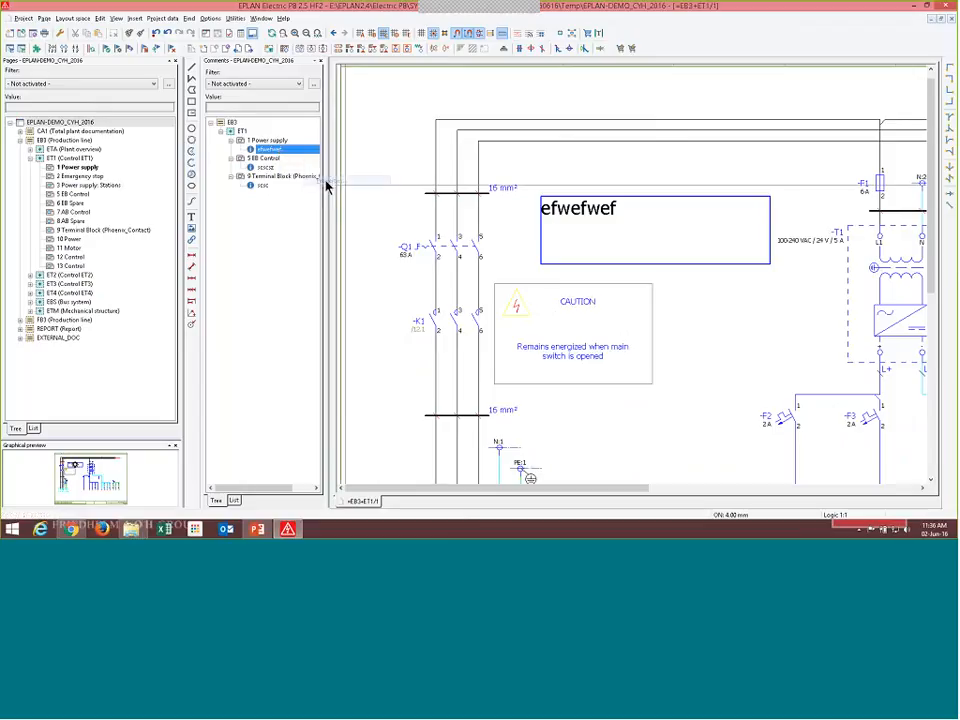
click(466, 258)
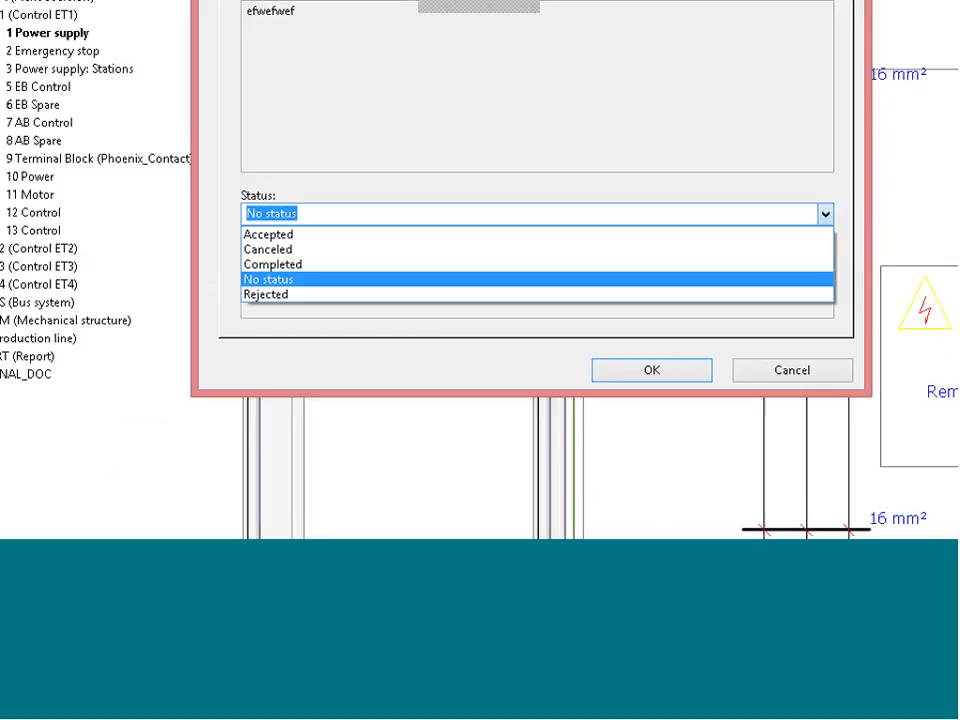
mouse_move(297, 239)
mouse_down()
mouse_move(320, 232)
mouse_move(317, 268)
mouse_up()
drag(283, 309, 302, 294)
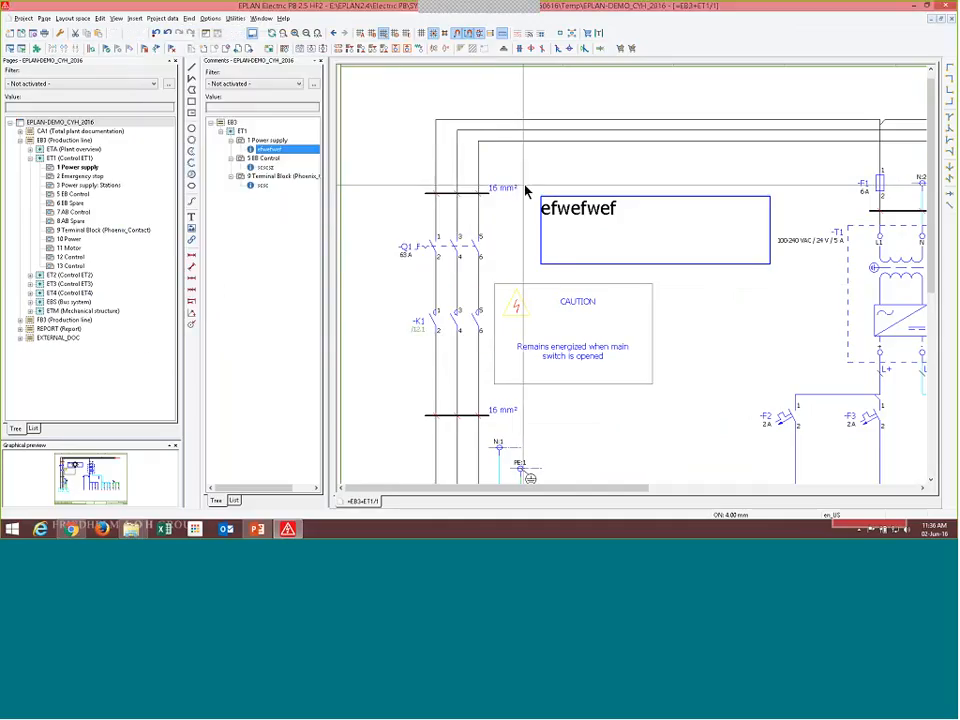
Delete the efwefwef comment box from the 1 Power supply page's schematic.
click(563, 220)
key(Delete)
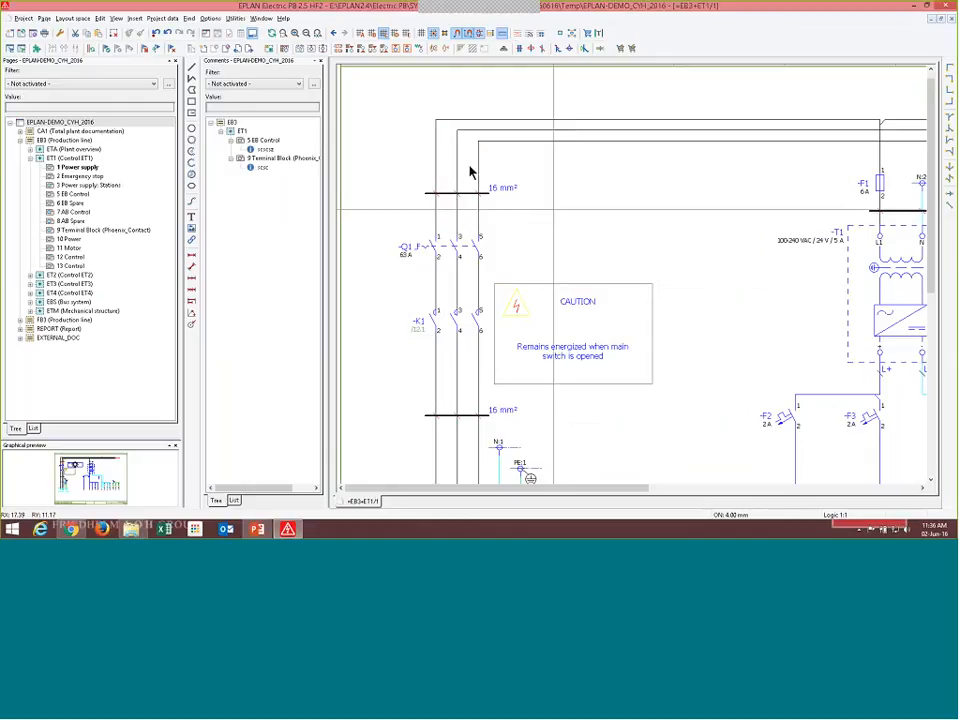
key(ctrl+1)
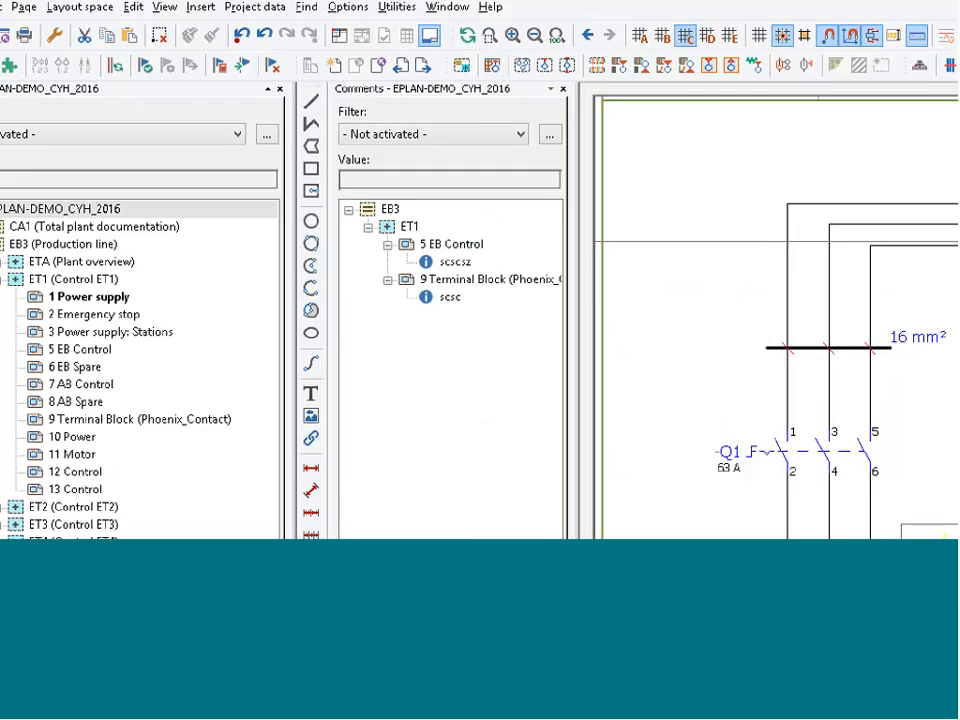
click(479, 270)
drag(579, 133, 540, 195)
mouse_move(552, 148)
mouse_down()
mouse_move(488, 36)
mouse_move(266, 320)
mouse_move(583, 320)
mouse_move(546, 136)
mouse_up()
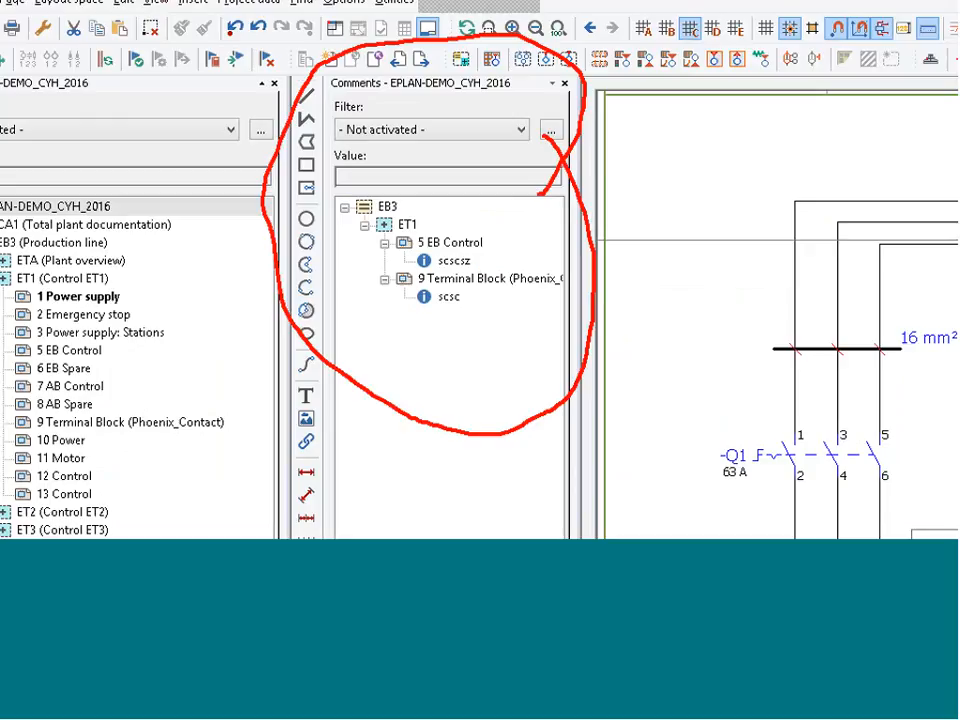
key(Escape)
Go to the scscsz comment's graphic on the 5 EB Control page and delete the comment box from the schematic.
right_click(268, 149)
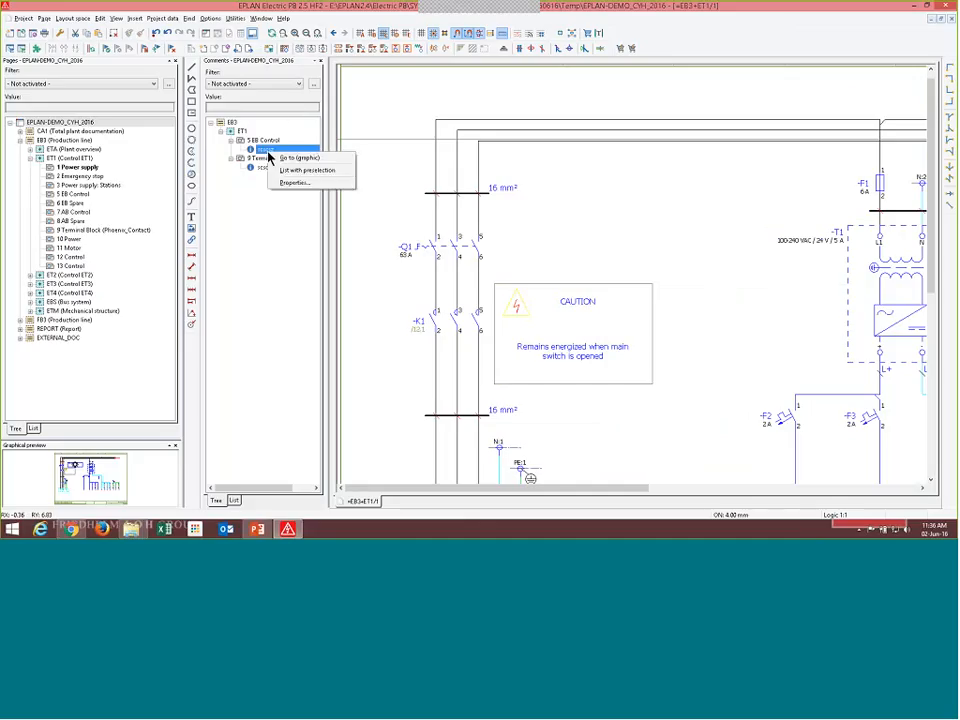
click(292, 158)
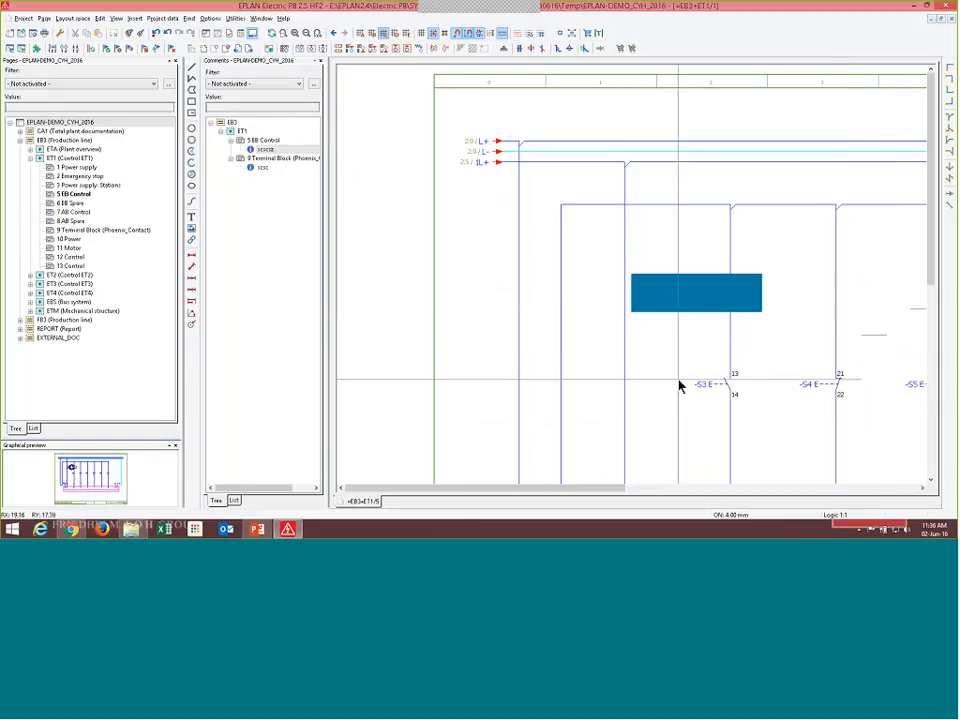
click(686, 303)
key(Delete)
Go to the scsc comment's graphic on the 9 Terminal Block (Phoenix_Contact) page and delete the comment.
click(264, 150)
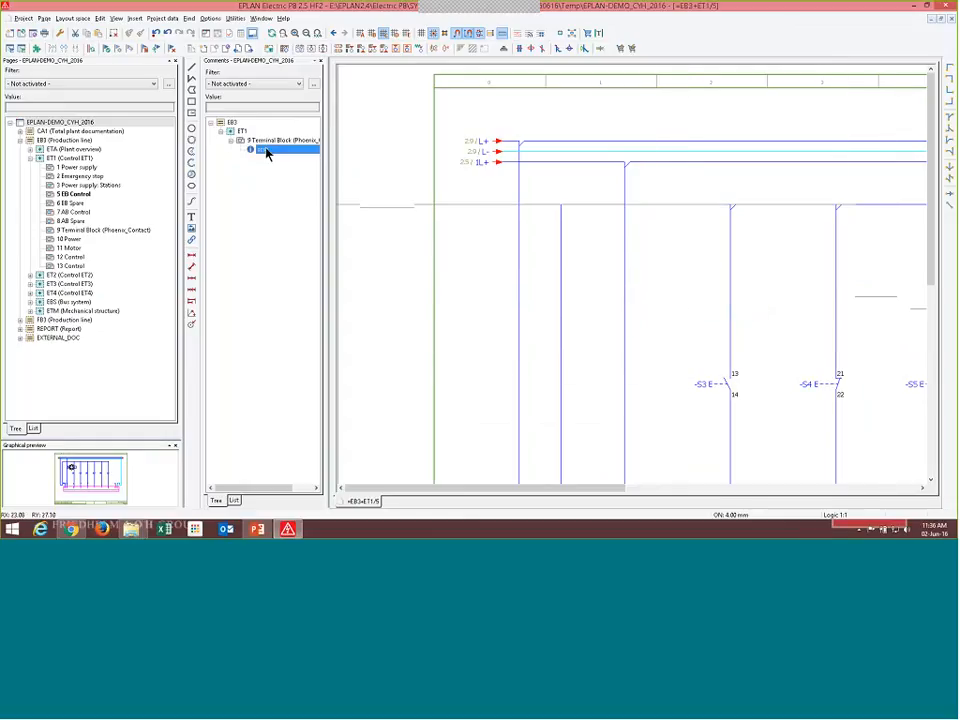
right_click(267, 153)
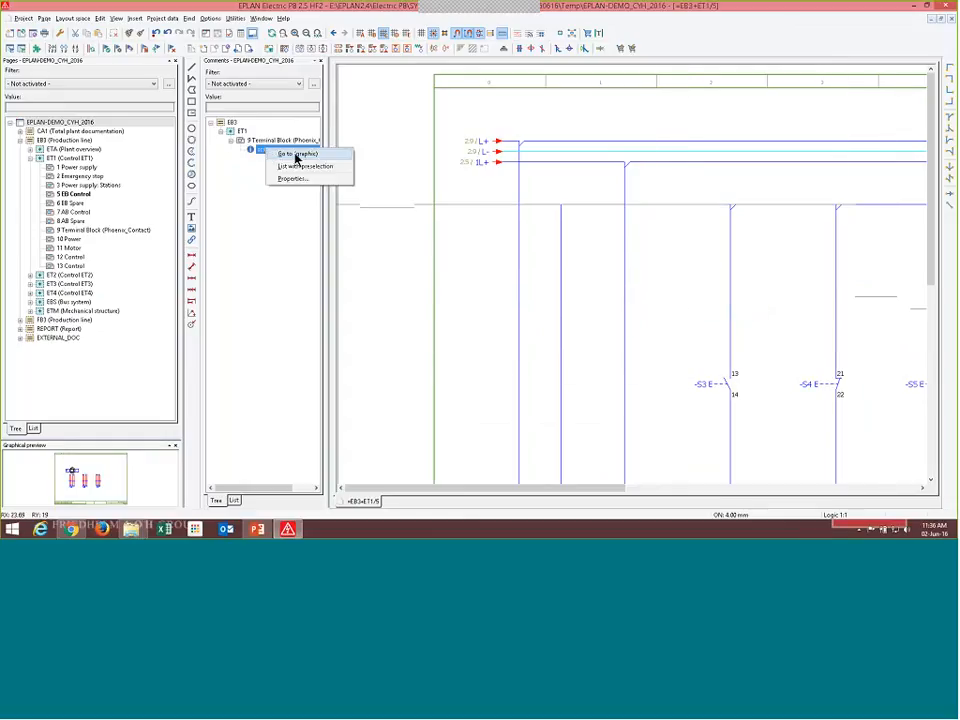
click(280, 153)
key(Delete)
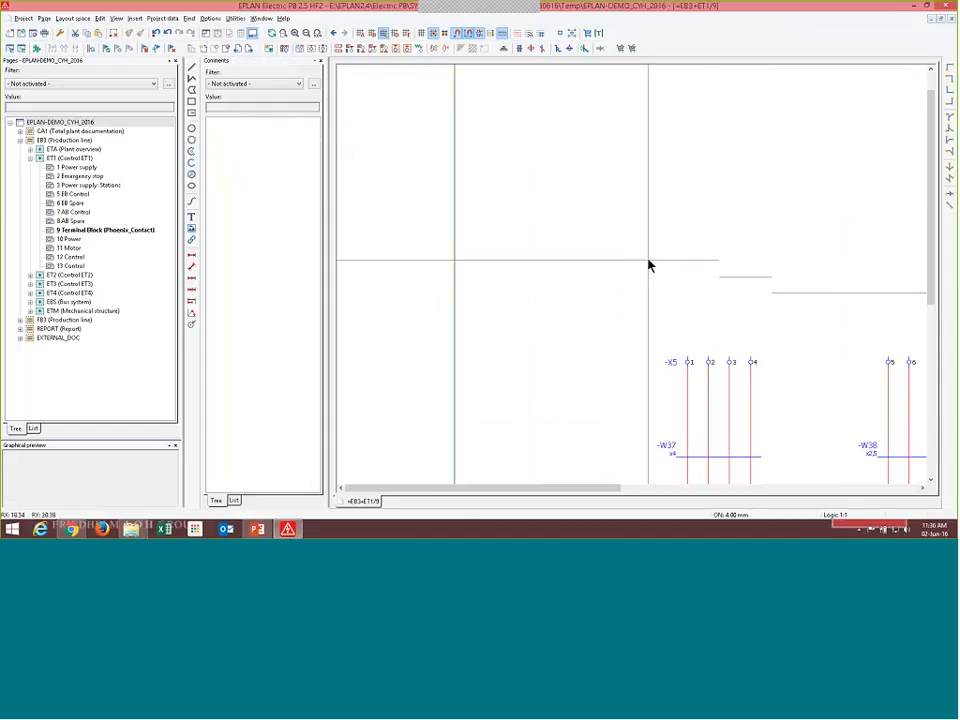
scroll(650, 266, down, 3)
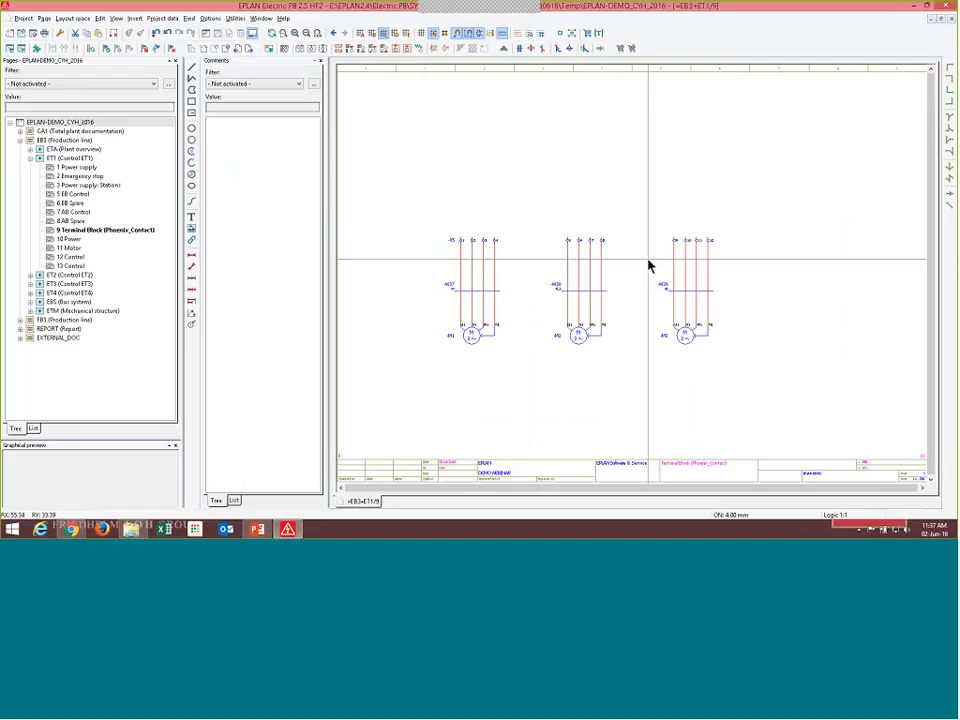
Switch to the PowerPoint webinar presentation, present slide 20, Q & A Session, full screen and end the slide show.
mouse_move(258, 529)
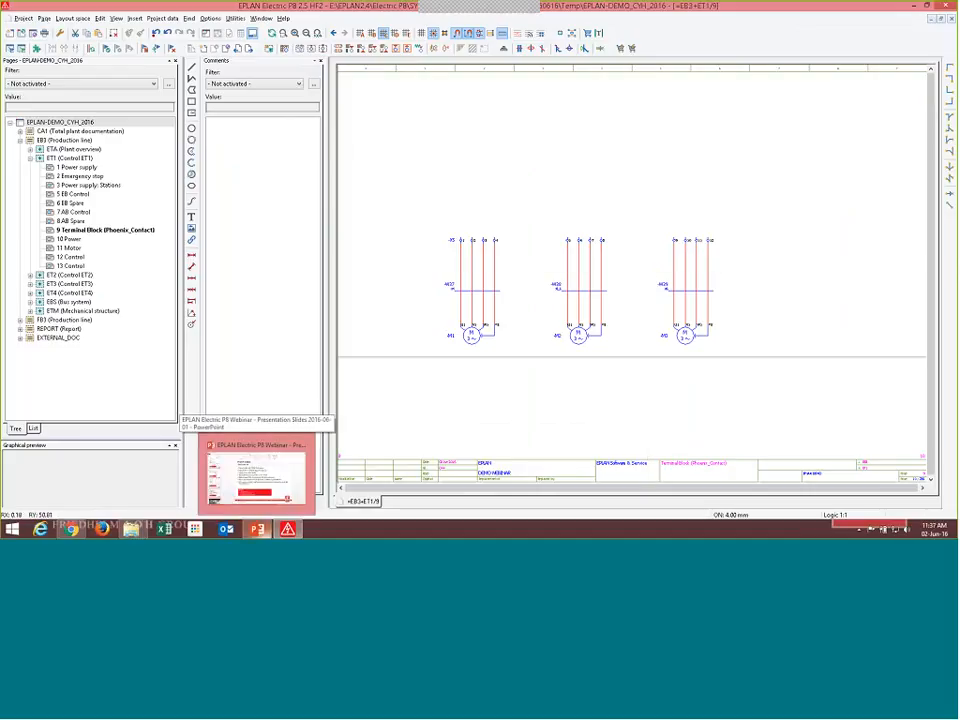
click(258, 529)
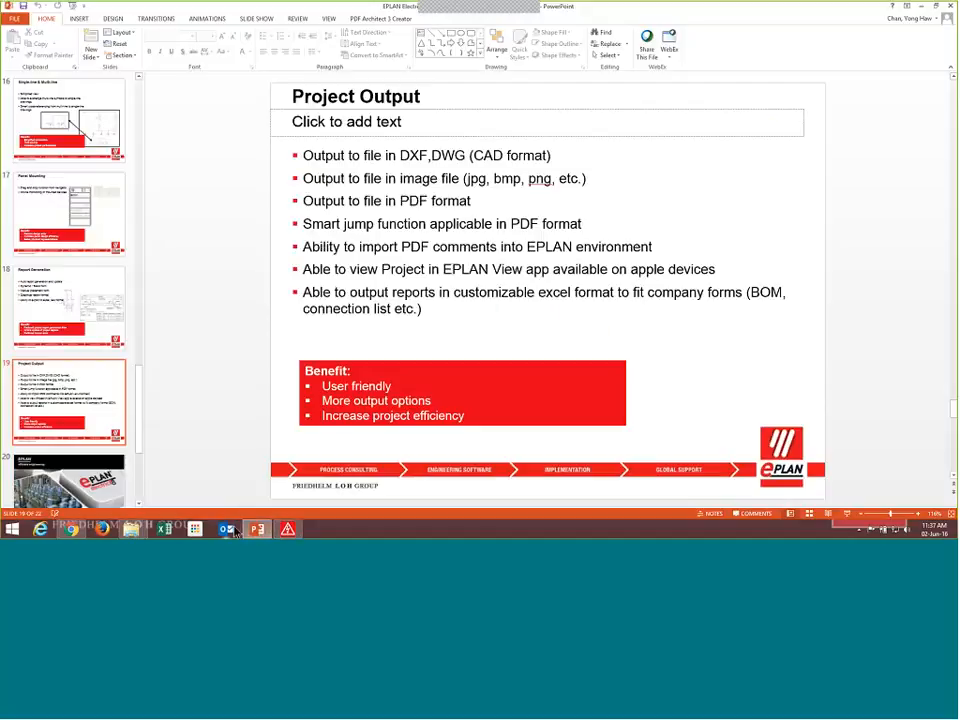
drag(139, 394, 140, 421)
scroll(140, 427, down, 2)
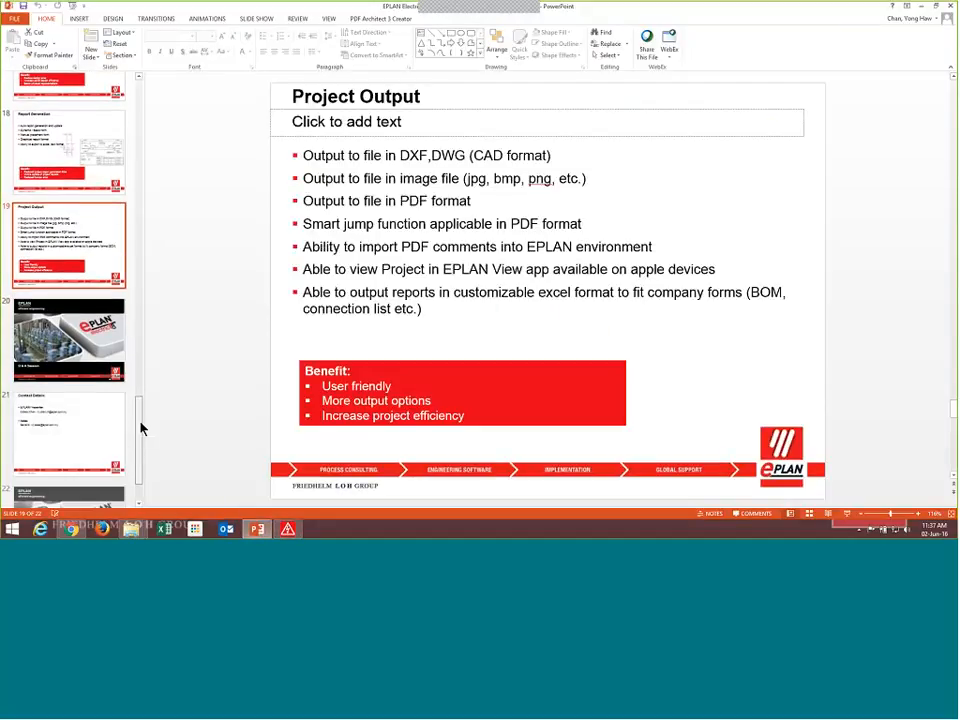
click(86, 370)
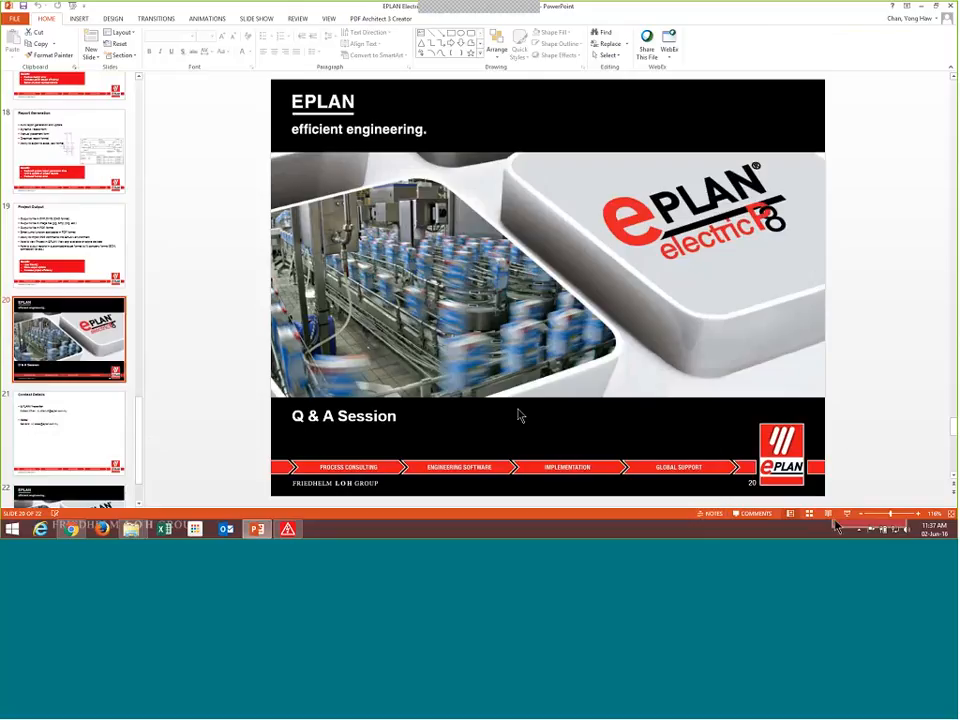
key(shift+F5)
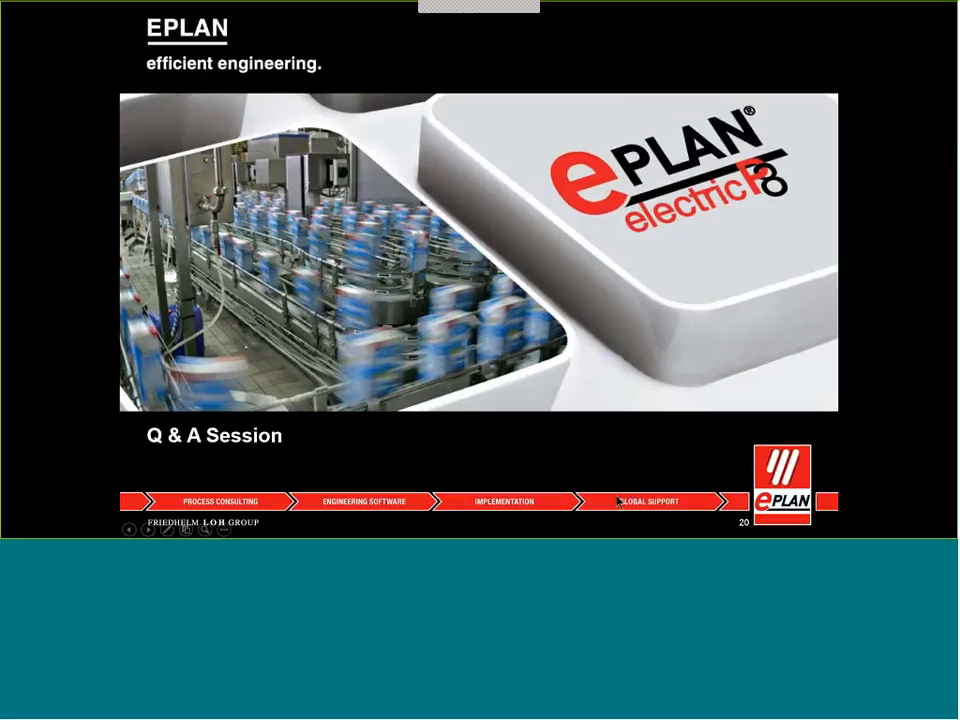
key(Escape)
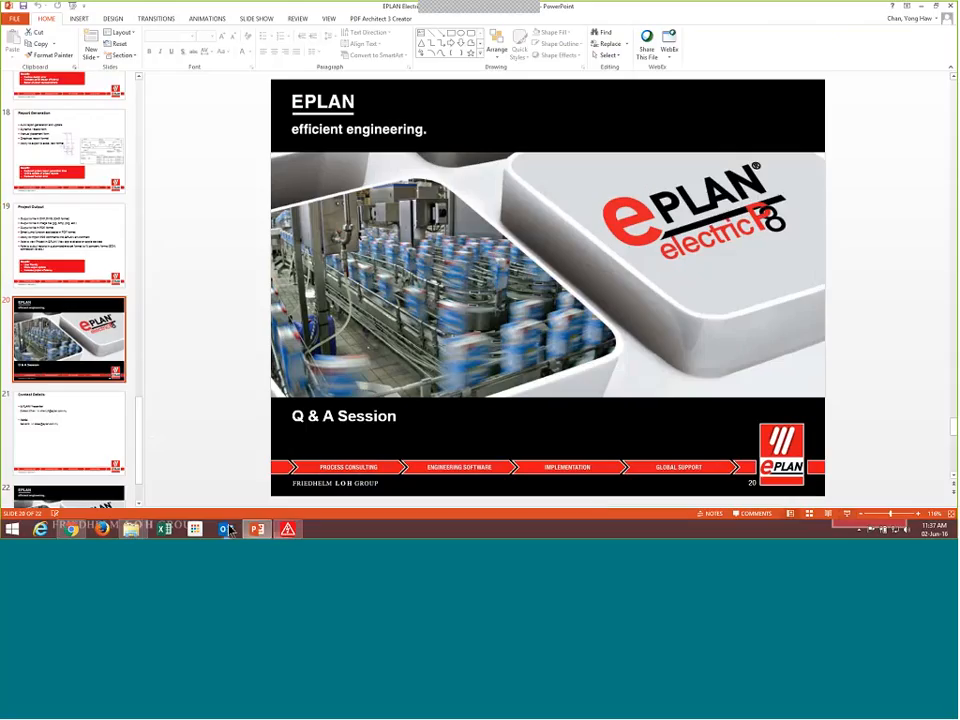